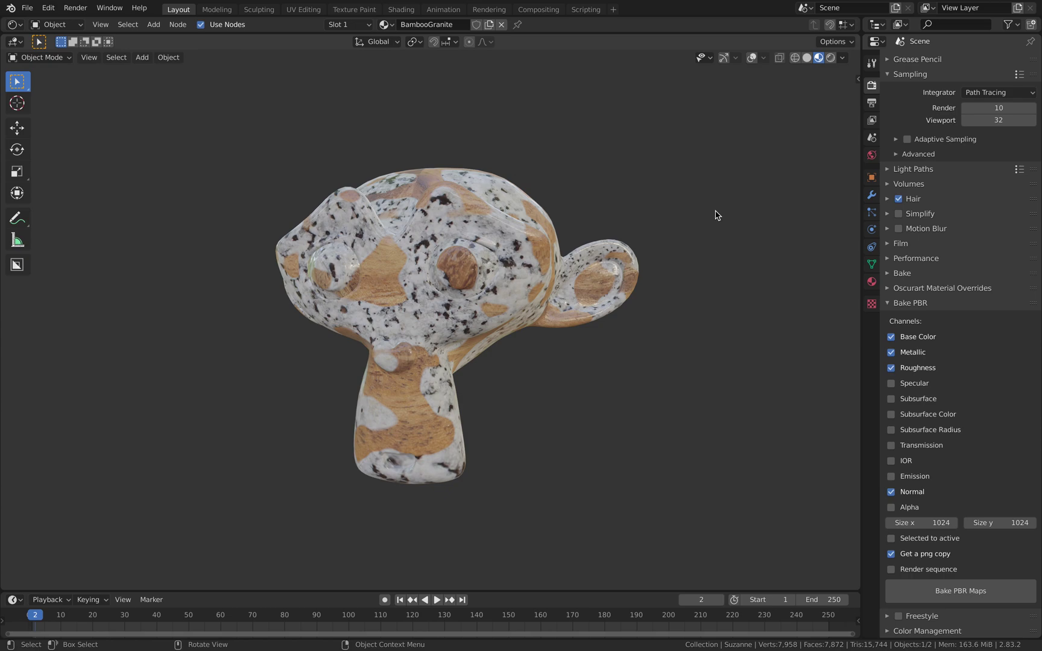
Switch to Finder and preview the baked Suzanne PNG texture maps in the IMAGES folder one after another.
middle_click_drag(606, 232, 628, 198)
scroll(649, 234, "up", 1)
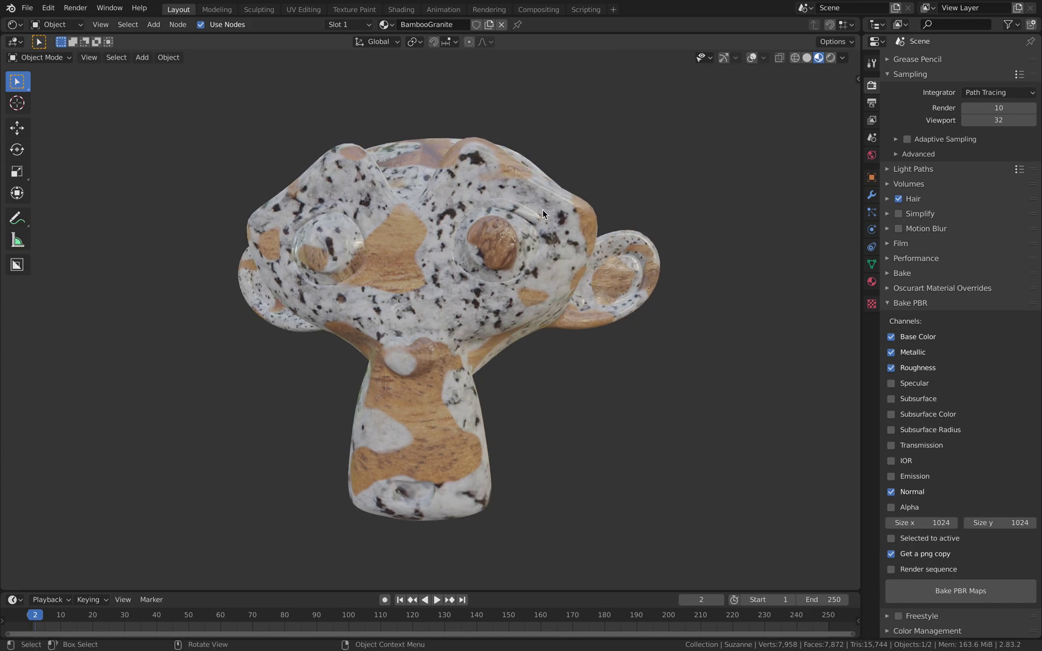
key("ctrl+Left")
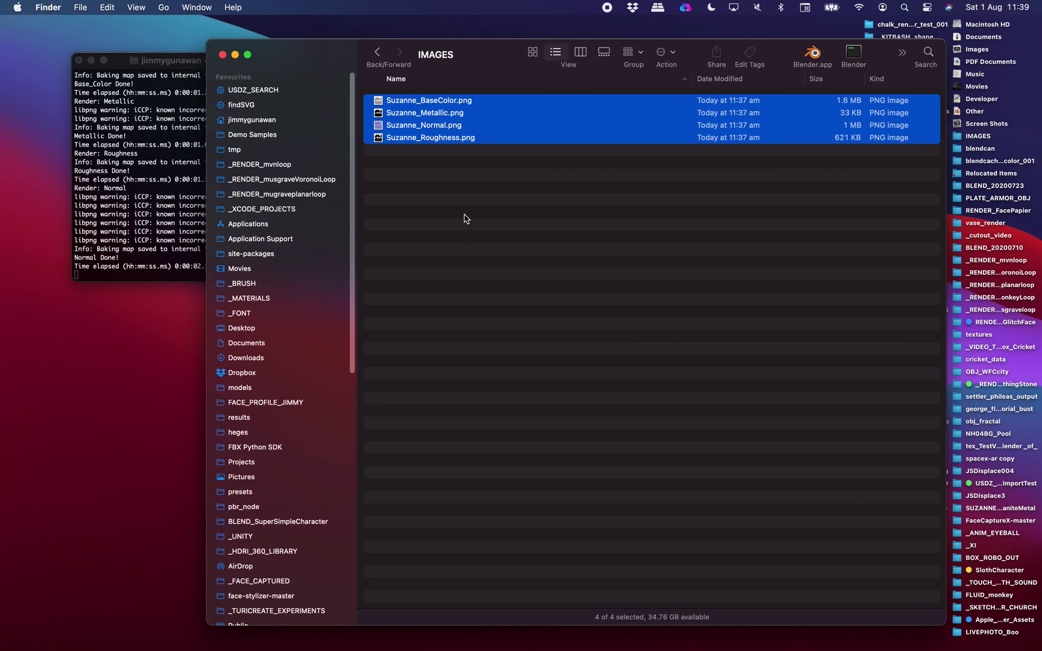
key("space")
key("Left")
key("Left")
key("Left")
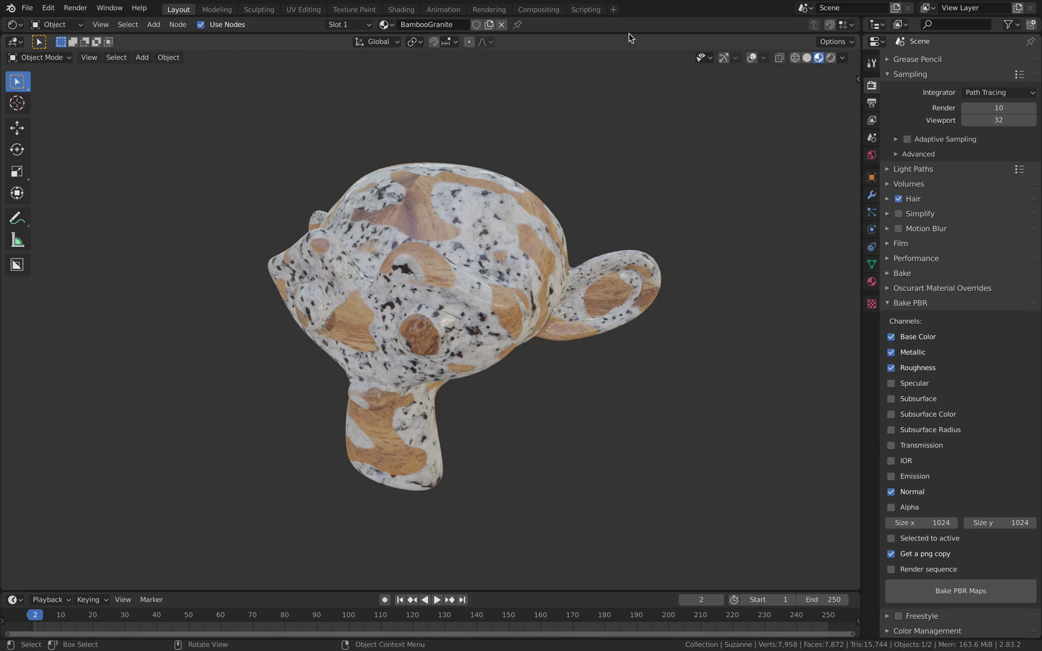
Examine the BambooGranite node tree, the textured monkey head and the Bake PBR render settings.
left_click_drag(629, 34, 629, 281)
scroll(533, 200, "up", 4)
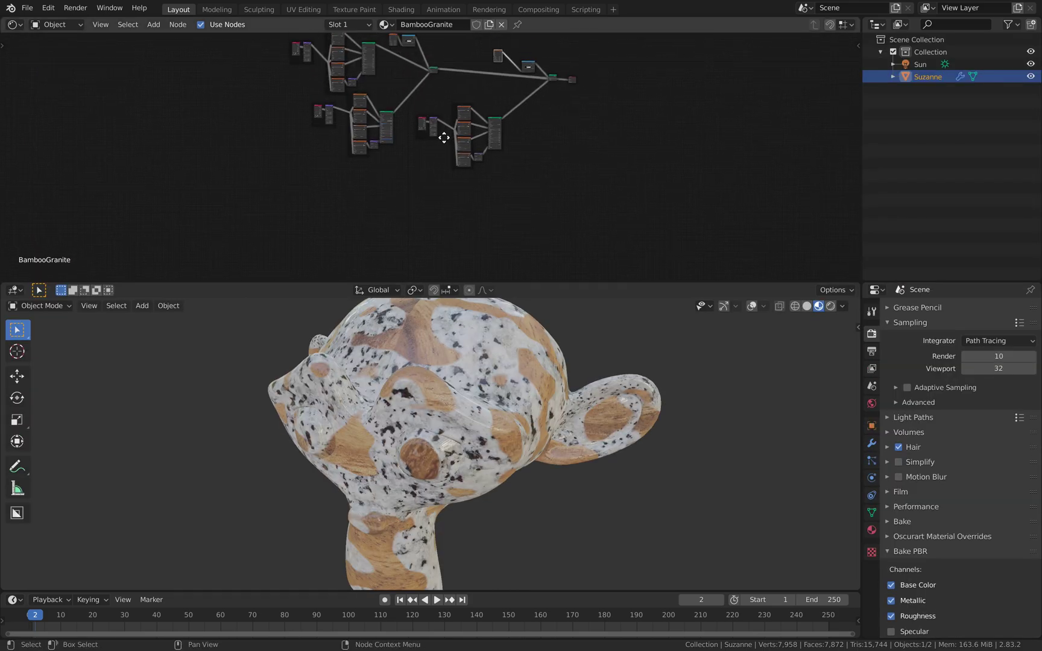
middle_click_drag(444, 138, 457, 183)
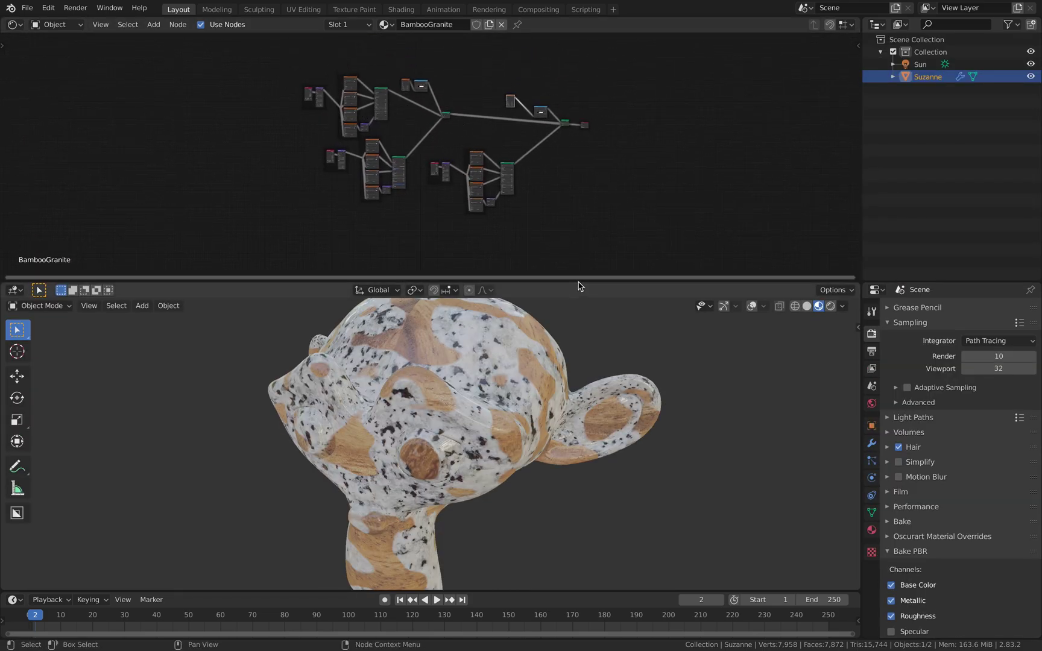
left_click_drag(581, 281, 585, 140)
middle_click_drag(594, 237, 658, 200)
middle_click_drag(607, 252, 583, 265)
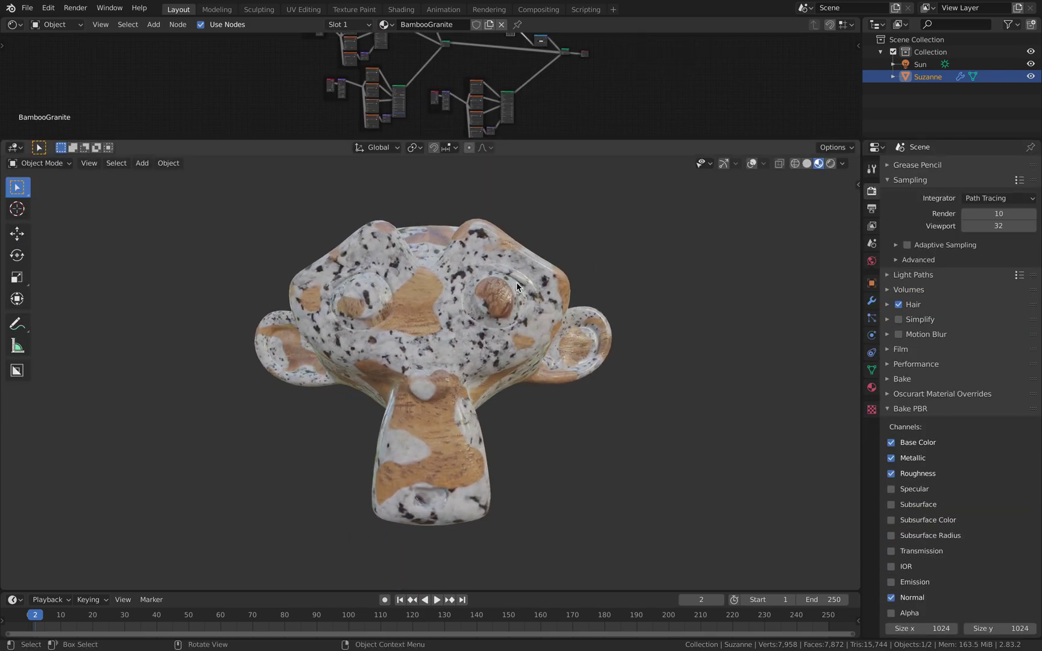
middle_click_drag(897, 410, 919, 313)
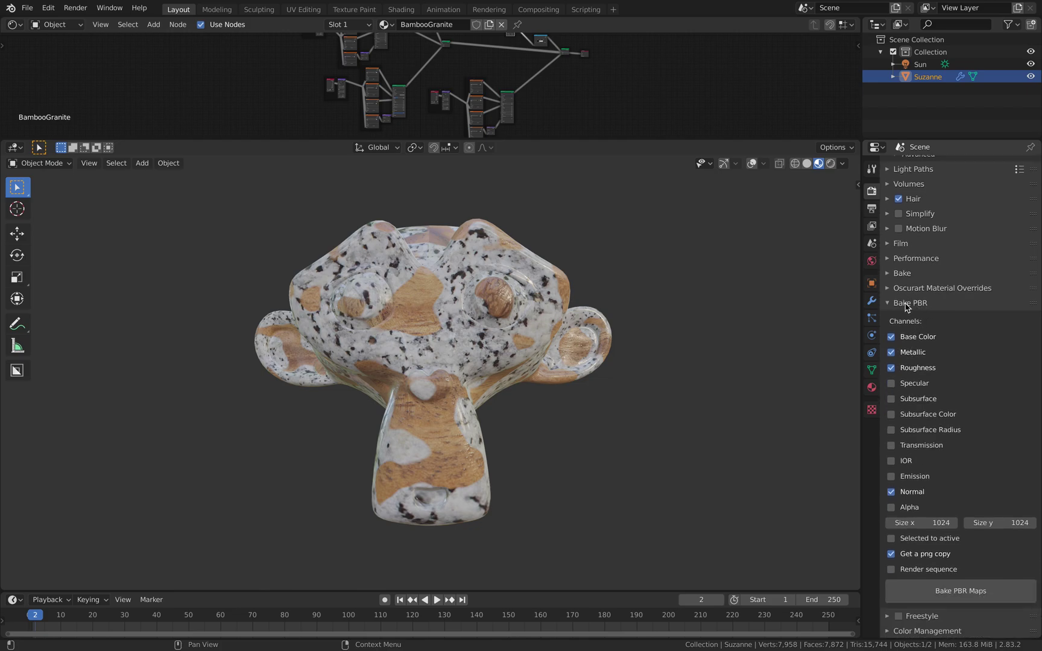
Search the add-ons in the preferences for "bake P" and show the details of the Bake PBR add-on.
left_click(48, 8)
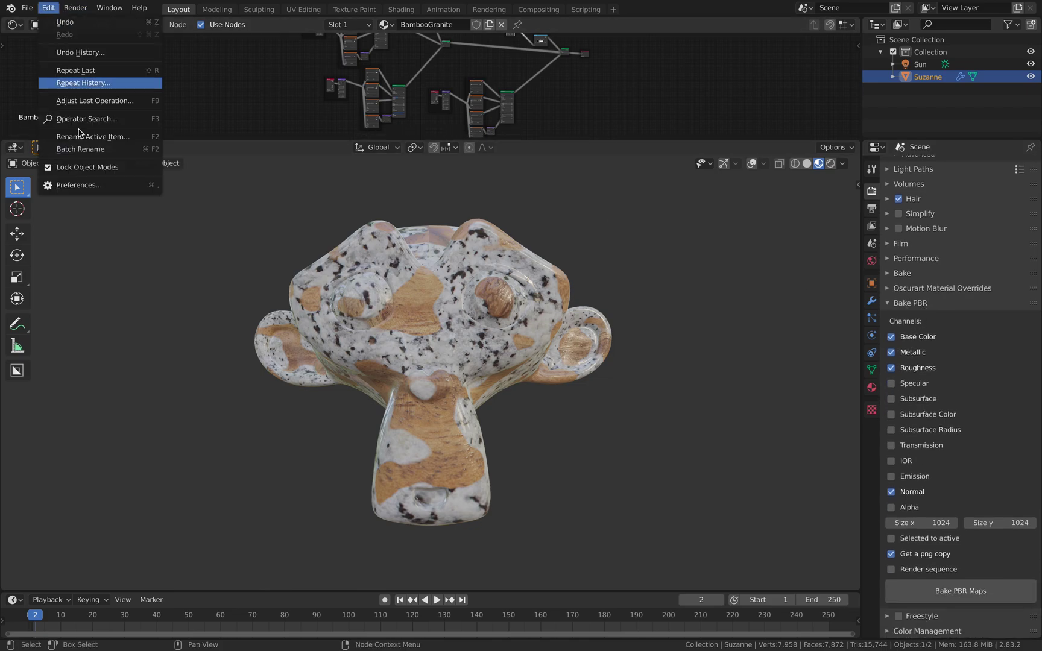
left_click(73, 186)
left_click(343, 66)
type("bake P")
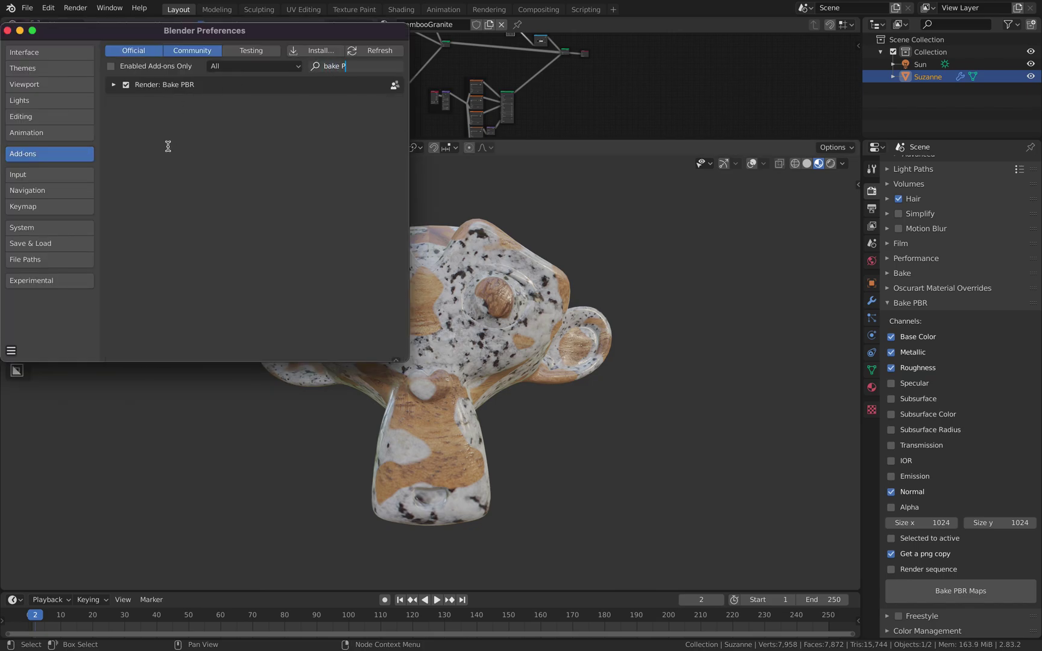
key("Return")
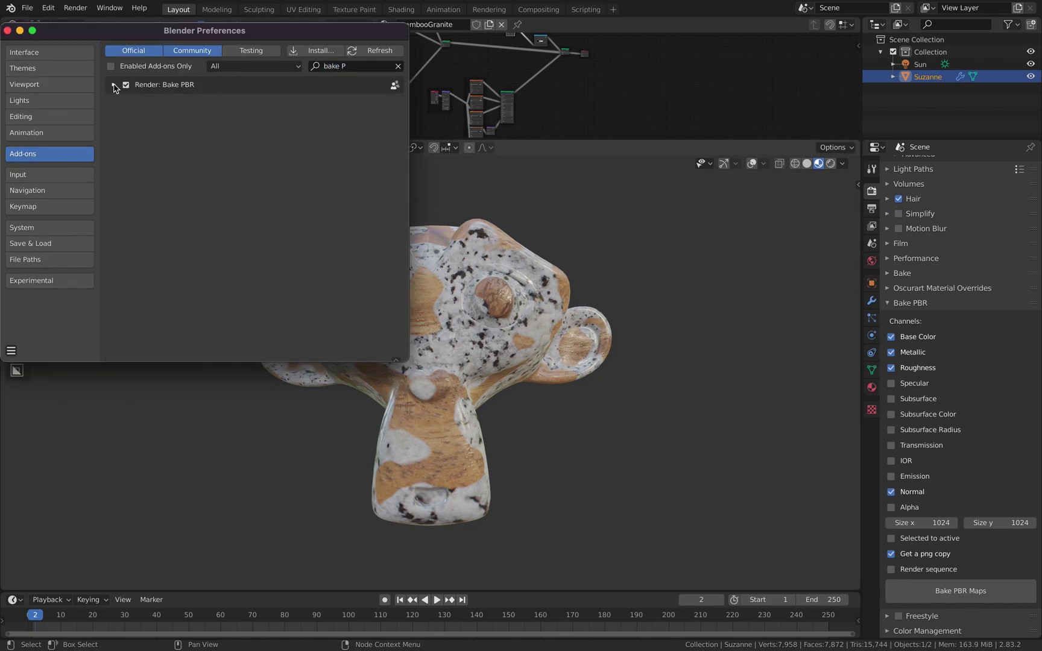
left_click(114, 84)
left_click_drag(283, 36, 307, 66)
Check the Blender-28-Addons repository page in the browser, and close the Blender preferences.
key("ctrl+Right")
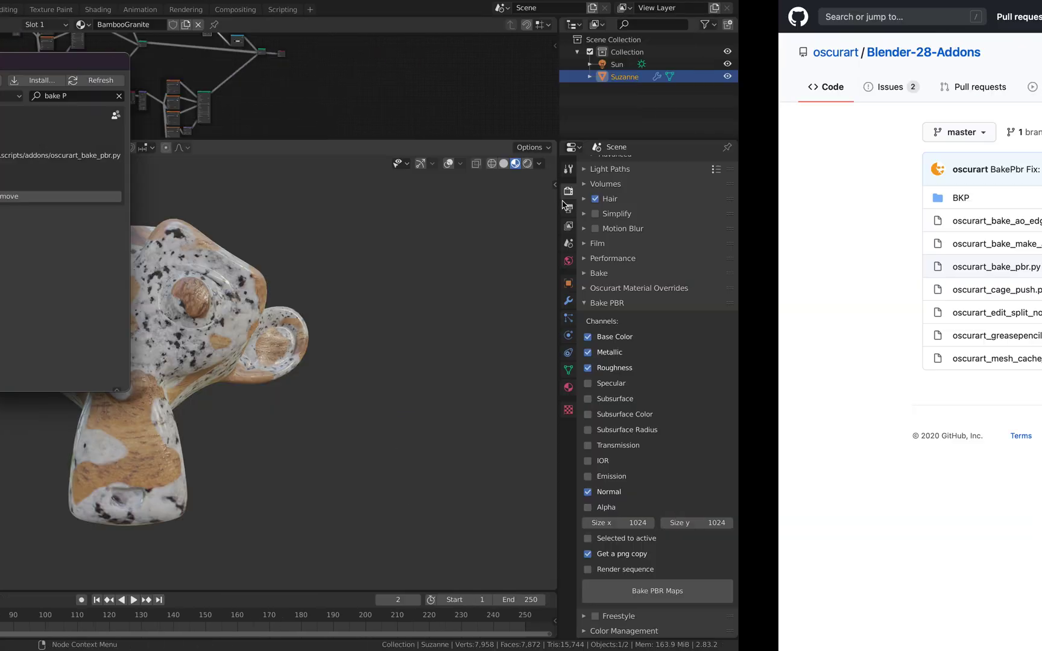
left_click(98, 183)
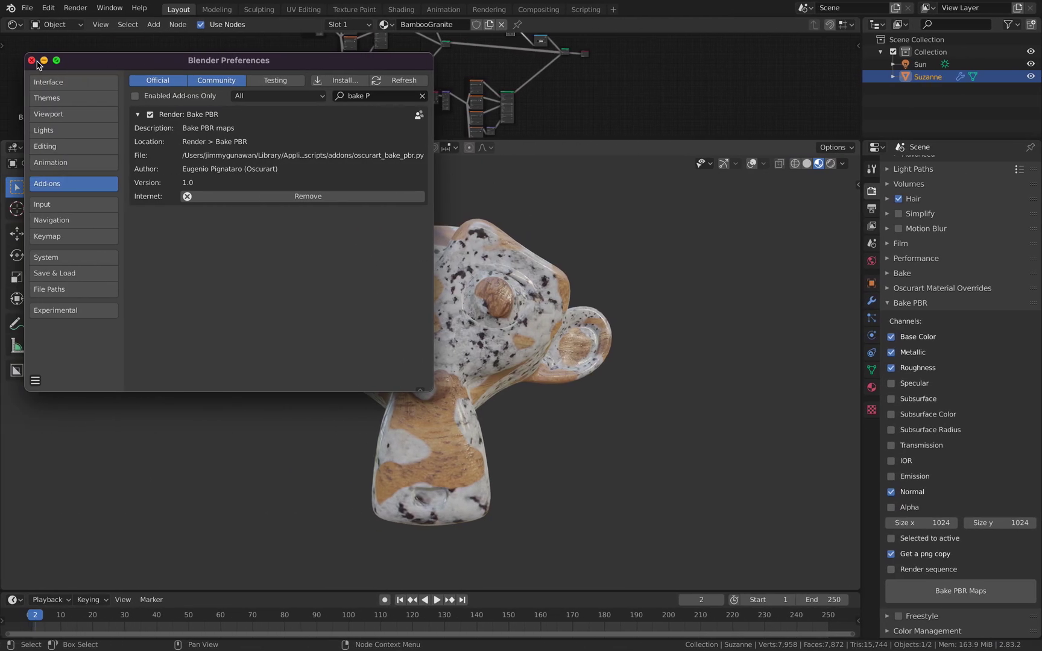
left_click(31, 60)
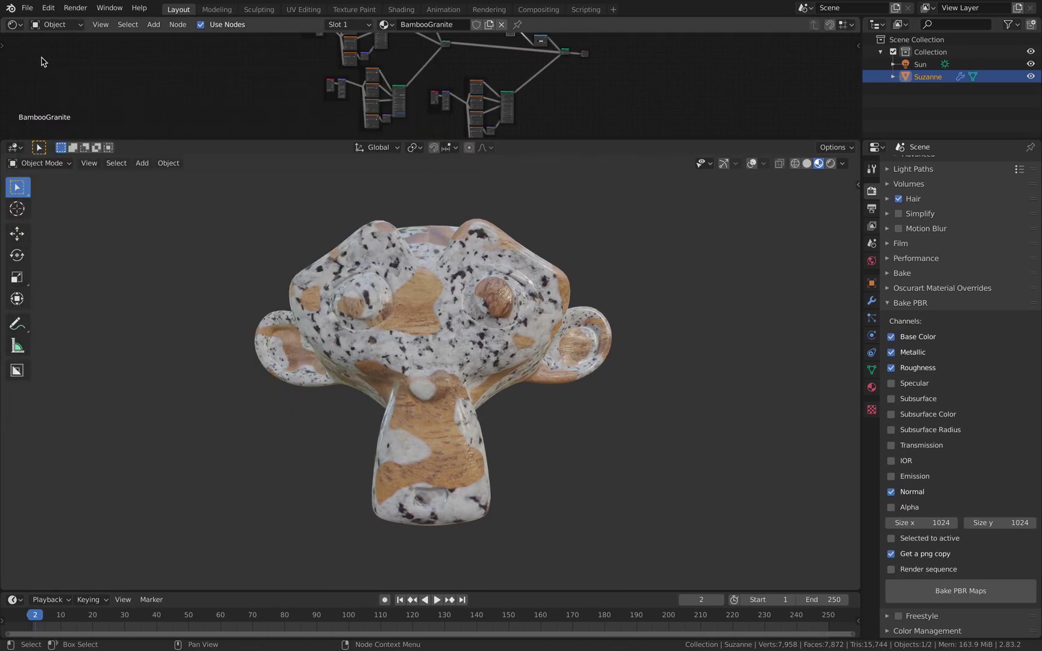
Start a new file without saving the changes to bamboo_granite_003.
left_click(27, 7)
key("super+q")
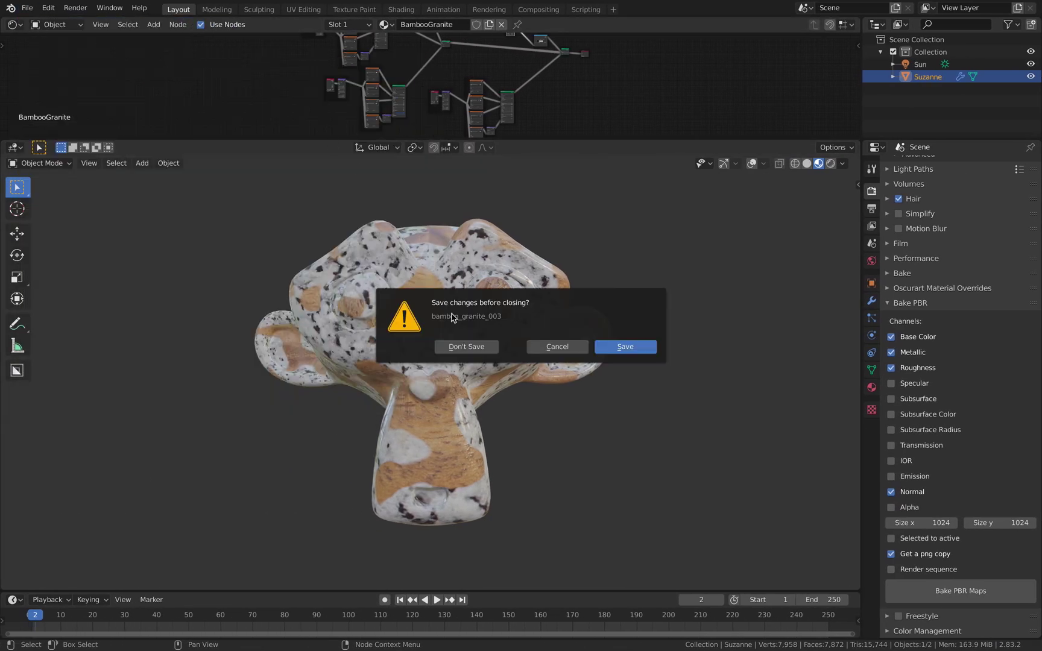
left_click(464, 346)
Delete all default objects from the scene: the camera, cube and light.
middle_click_drag(463, 302, 489, 304)
key("a")
key("x")
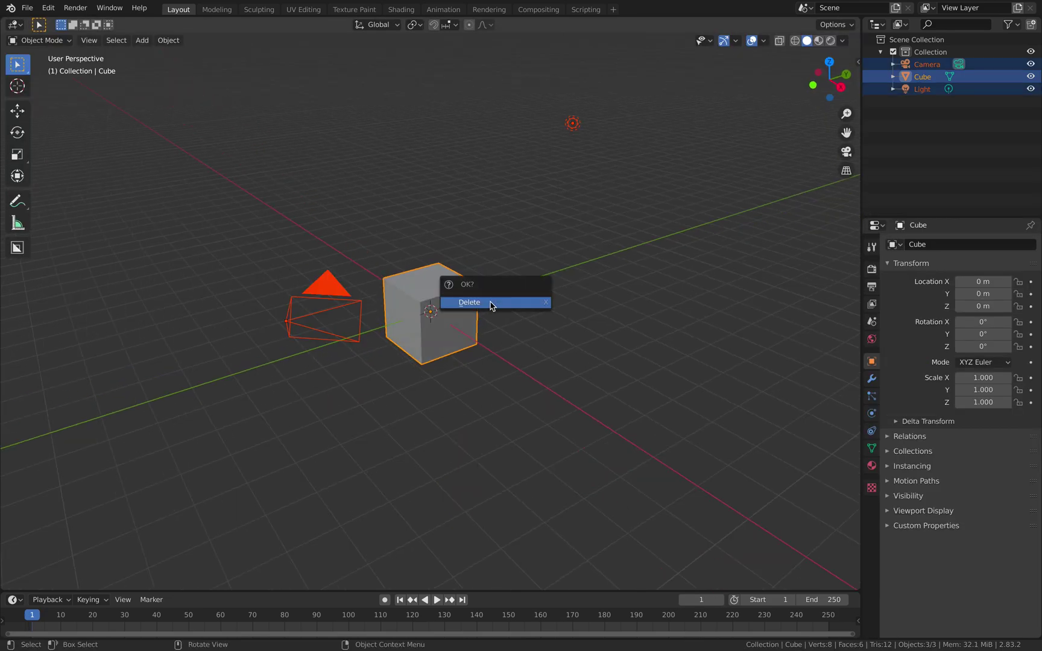
left_click(491, 303)
Add a Monkey mesh at the scene origin.
key("shift+a")
mouse_move(502, 281)
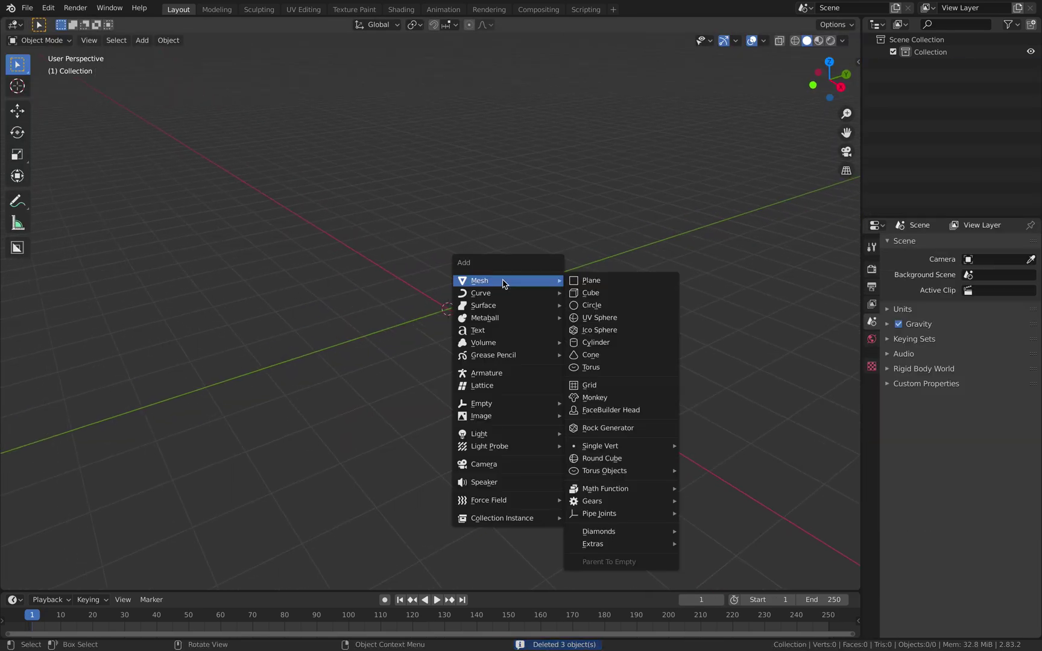
left_click(617, 395)
scroll(569, 361, "up", 3)
middle_click_drag(568, 359, 595, 306)
scroll(581, 322, "up", 2)
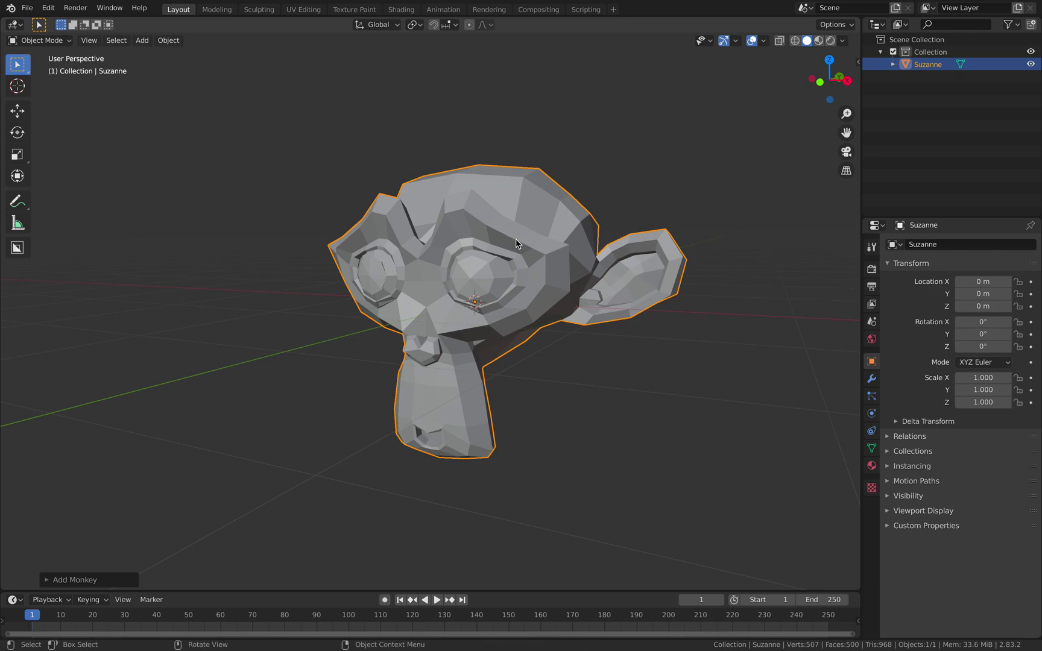
Give the monkey head a level 2 subdivision surface and shade it smooth.
key("ctrl+2")
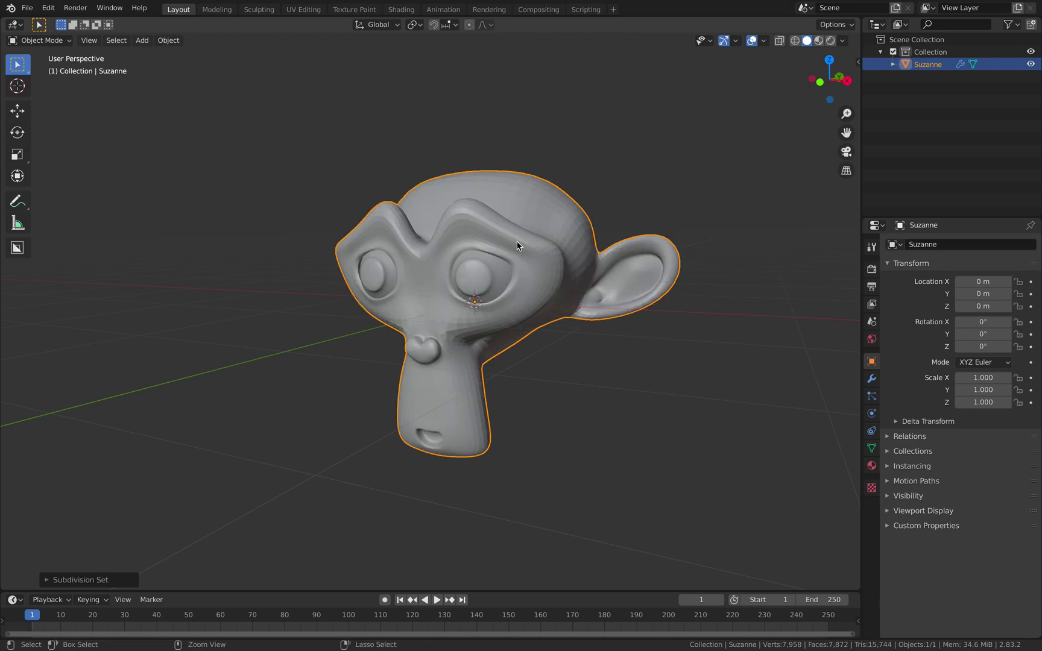
scroll(526, 240, "up", 2)
right_click(545, 227)
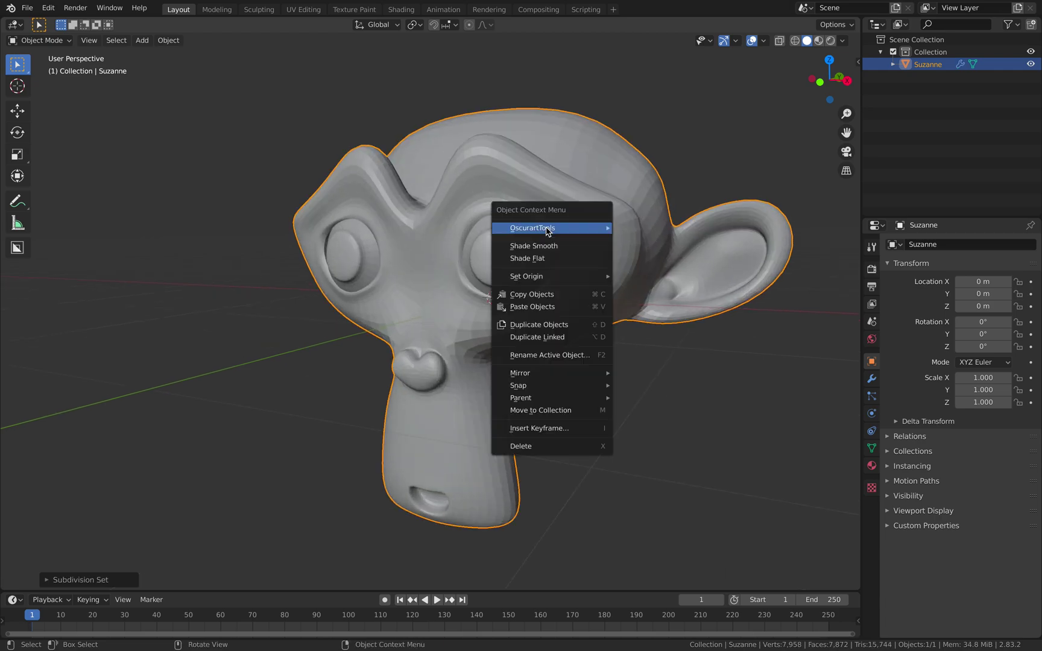
left_click(550, 241)
scroll(590, 261, "down", 2)
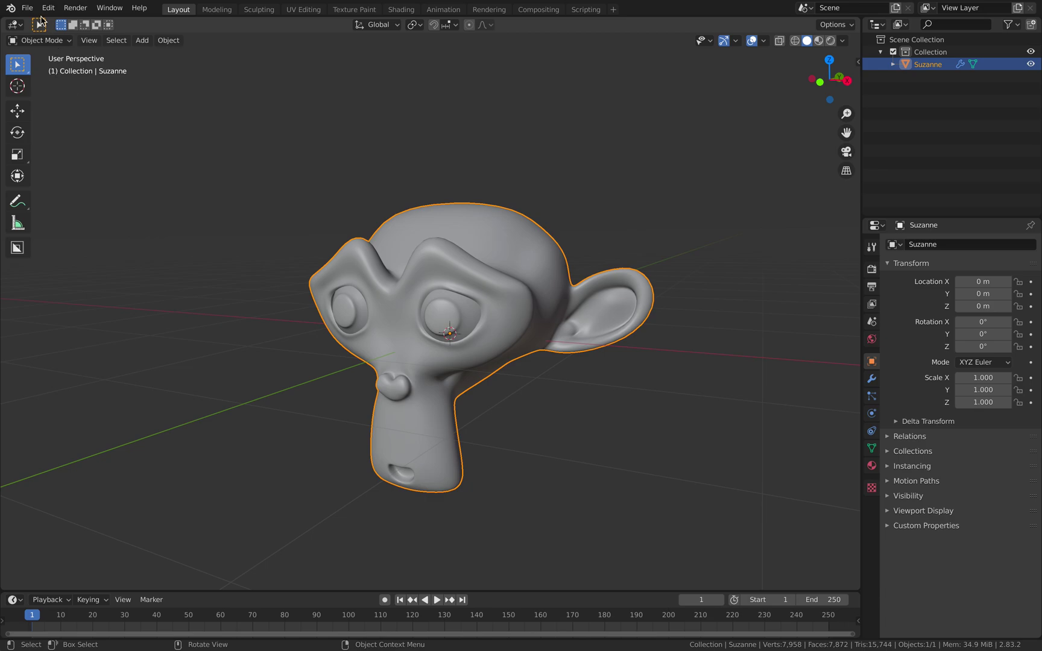
Save the file on the Desktop as osc_bakePBRdemo_001.blend.
left_click(28, 8)
left_click(63, 103)
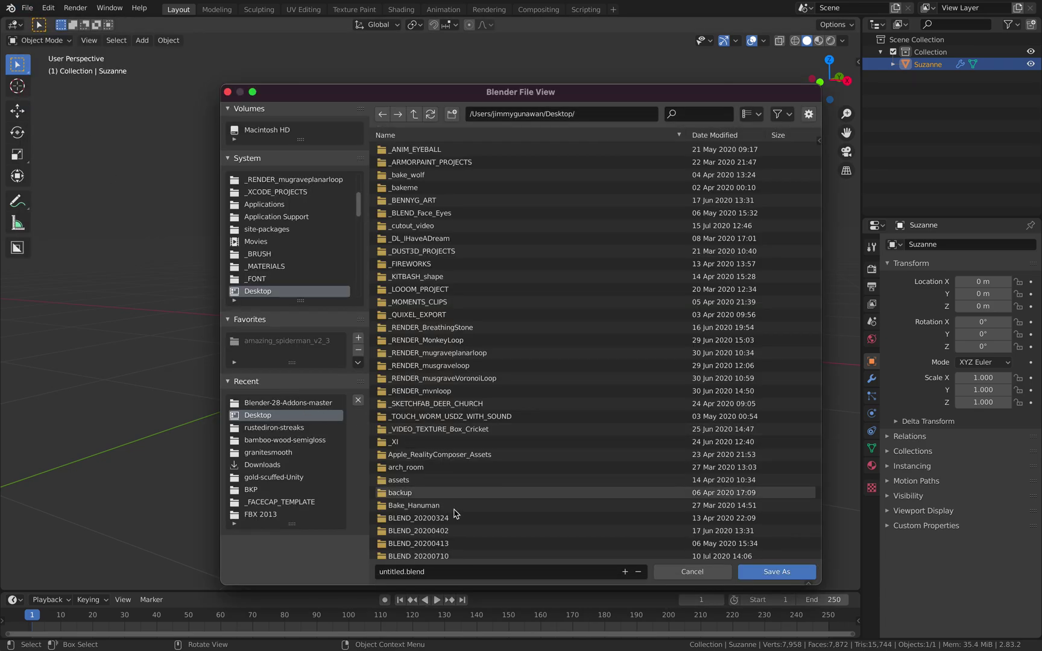
left_click(394, 572)
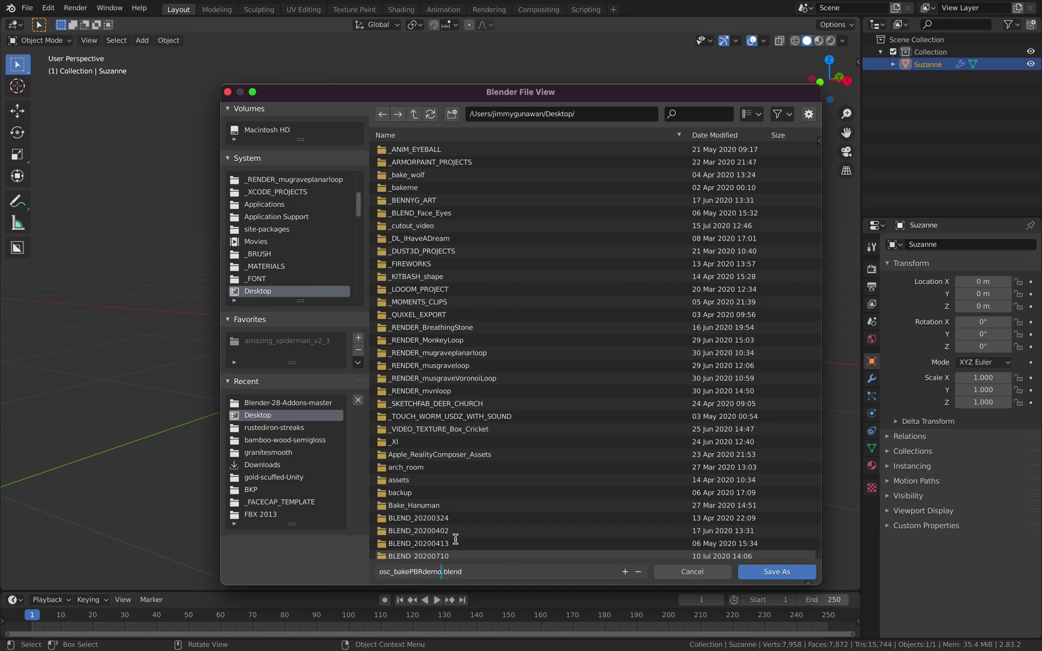
type("01")
left_click(751, 574)
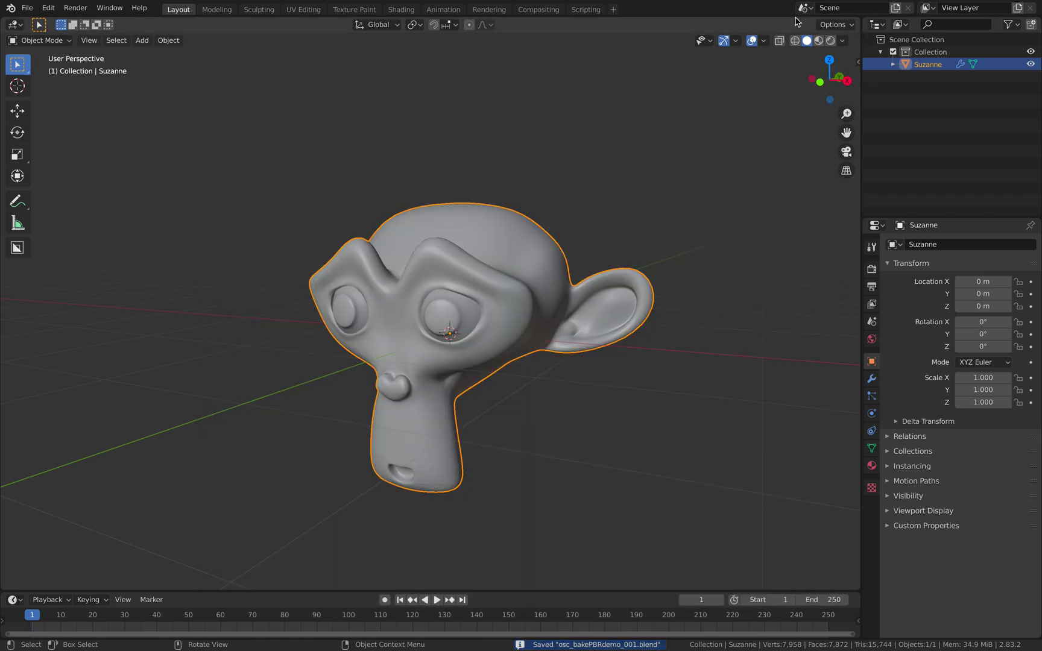
Split the 3D viewport into an upper and a lower area and make the upper one a Shader Editor.
left_click_drag(856, 21, 693, 288)
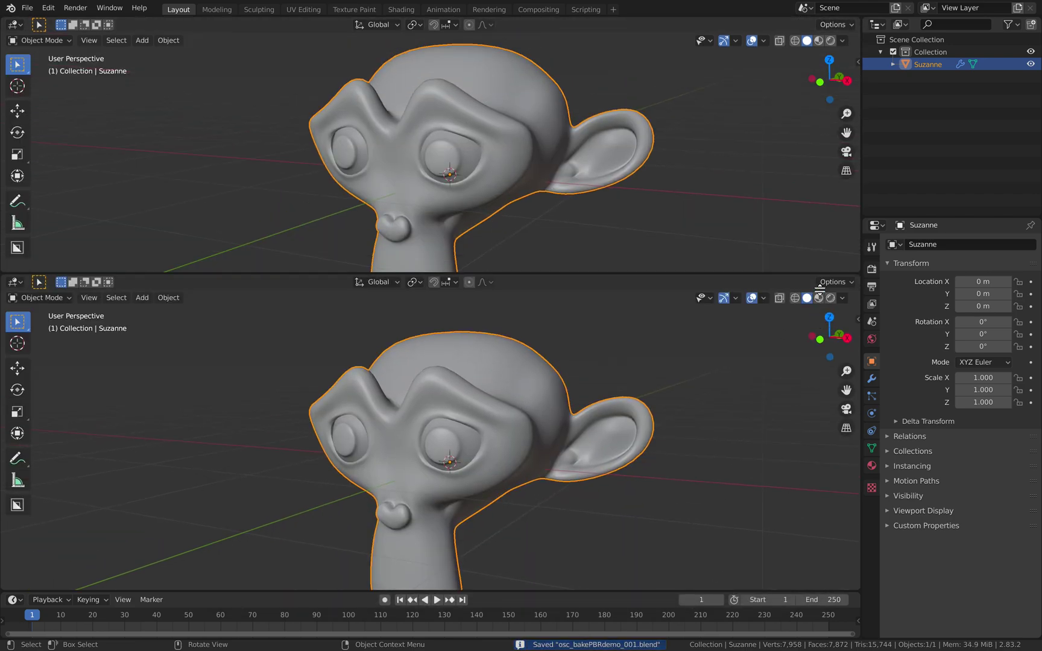
scroll(663, 202, "down", 4)
left_click(15, 24)
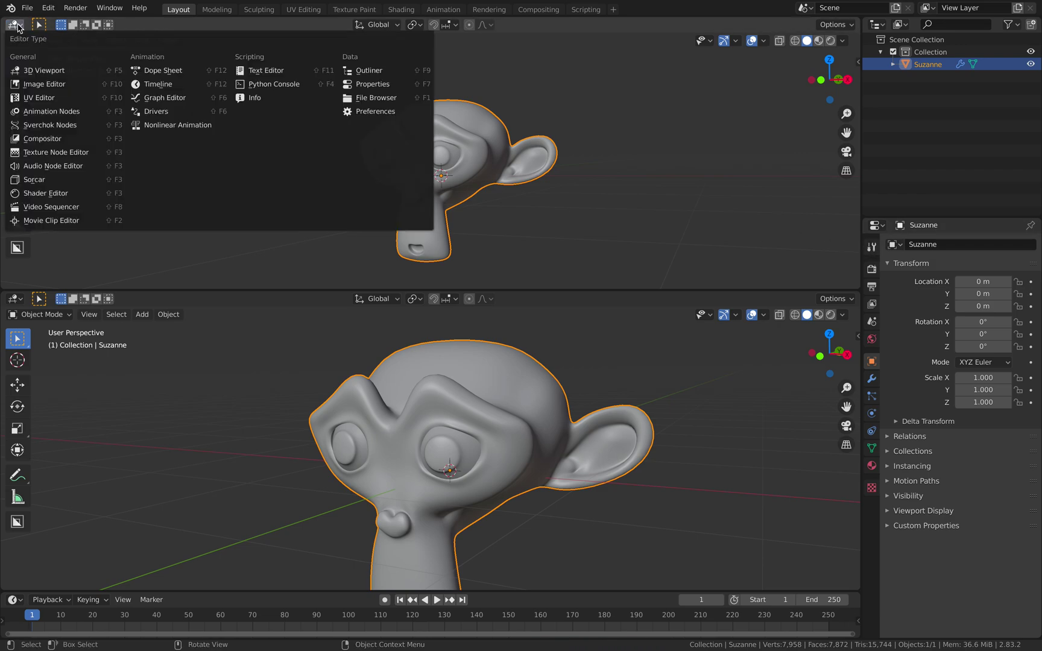
left_click(59, 180)
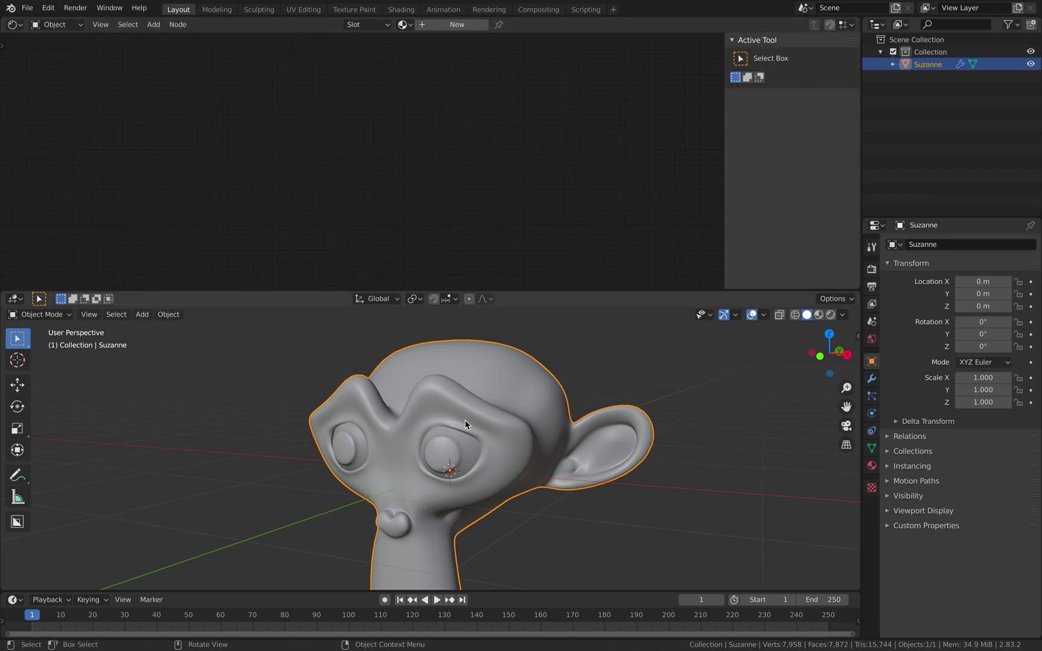
Create a new material for the monkey head.
middle_click_drag(465, 420, 543, 422)
left_click(871, 465)
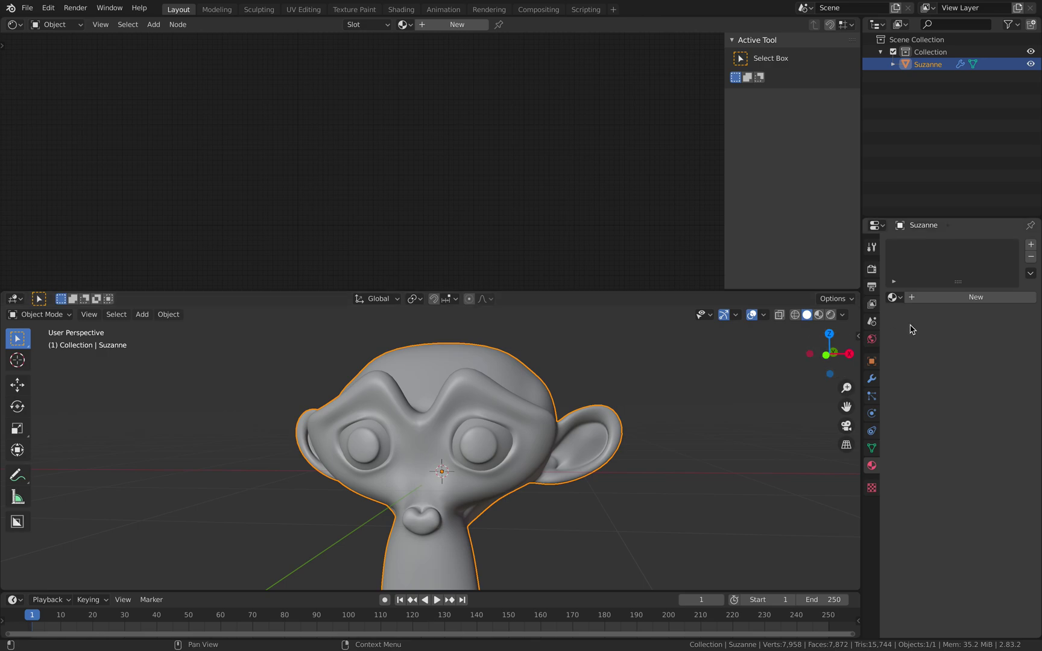
left_click(947, 297)
middle_click_drag(650, 424, 633, 420)
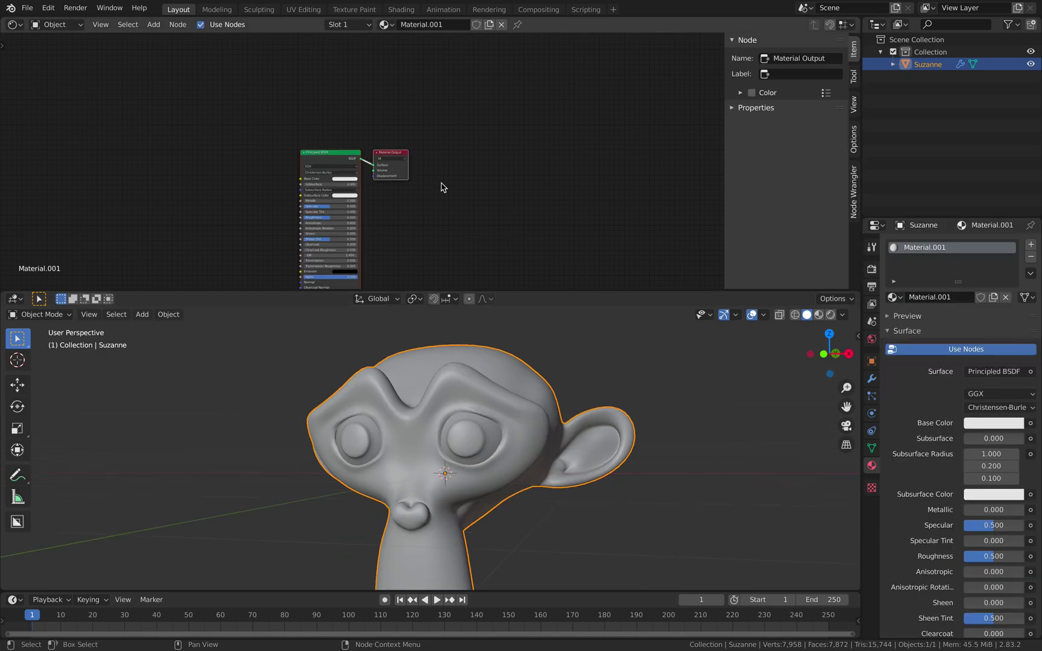
Hide the Shader Editor's sidebar and move the Principled BSDF and Material Output nodes farther apart.
scroll(563, 127, "up", 3)
middle_click_drag(449, 185, 573, 117)
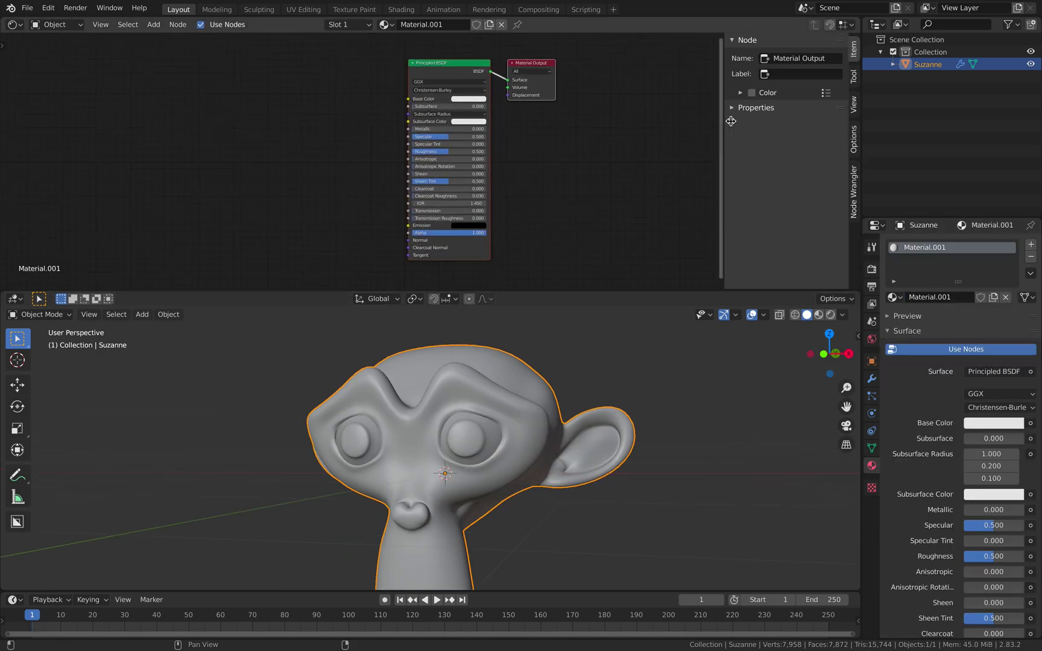
key("n")
left_click_drag(620, 64, 712, 71)
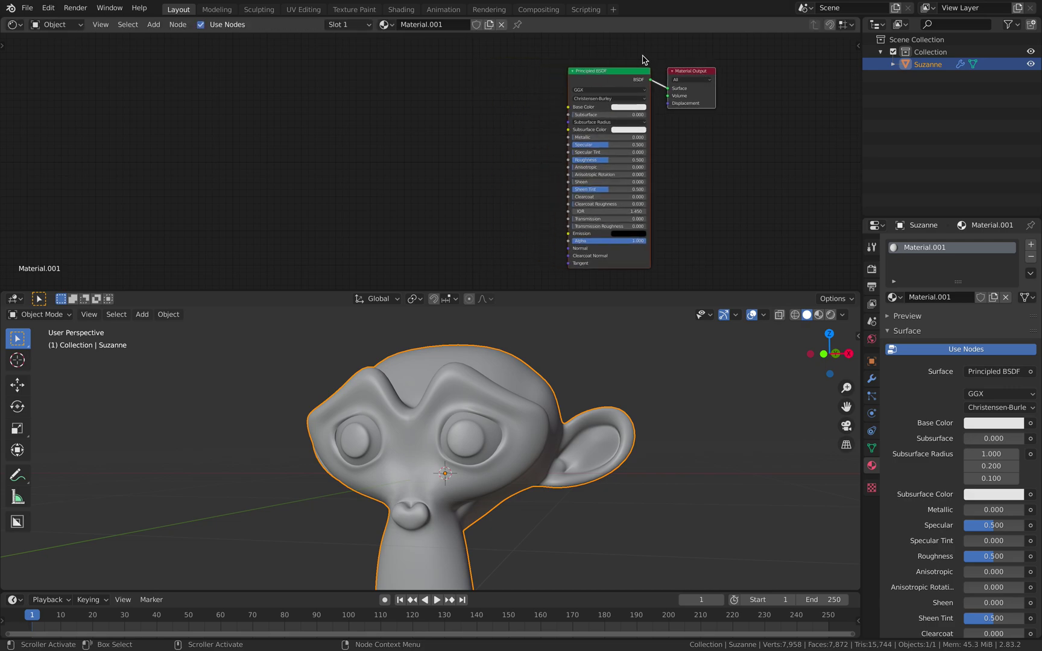
left_click_drag(591, 74, 506, 69)
middle_click_drag(432, 103, 449, 104)
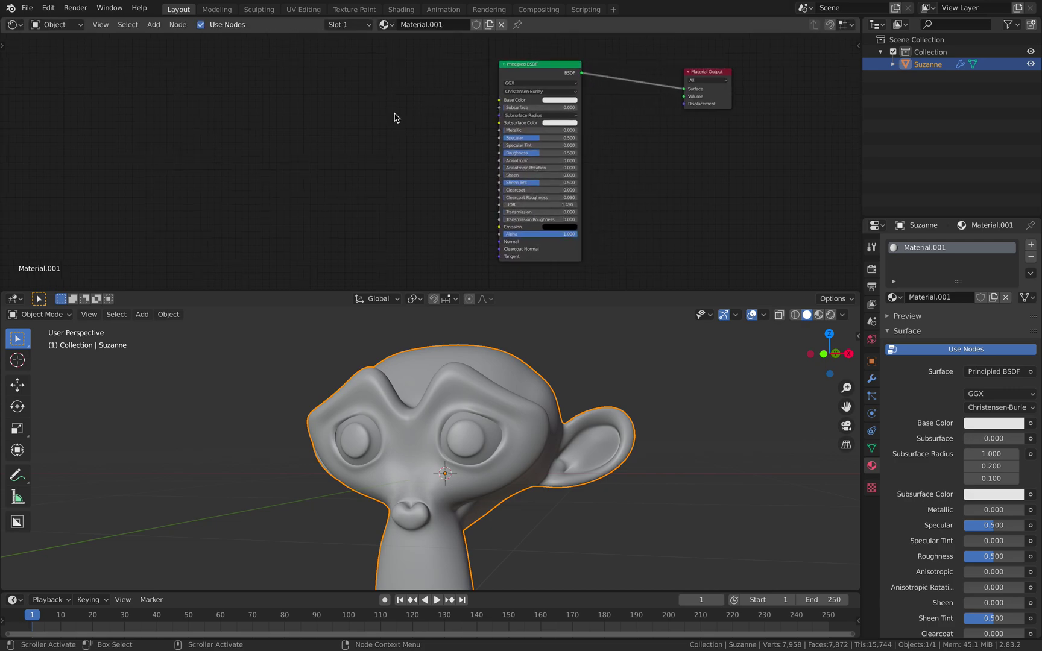
Search the add-ons in the preferences for "node wr" and show the details of Node Wrangler.
left_click(48, 7)
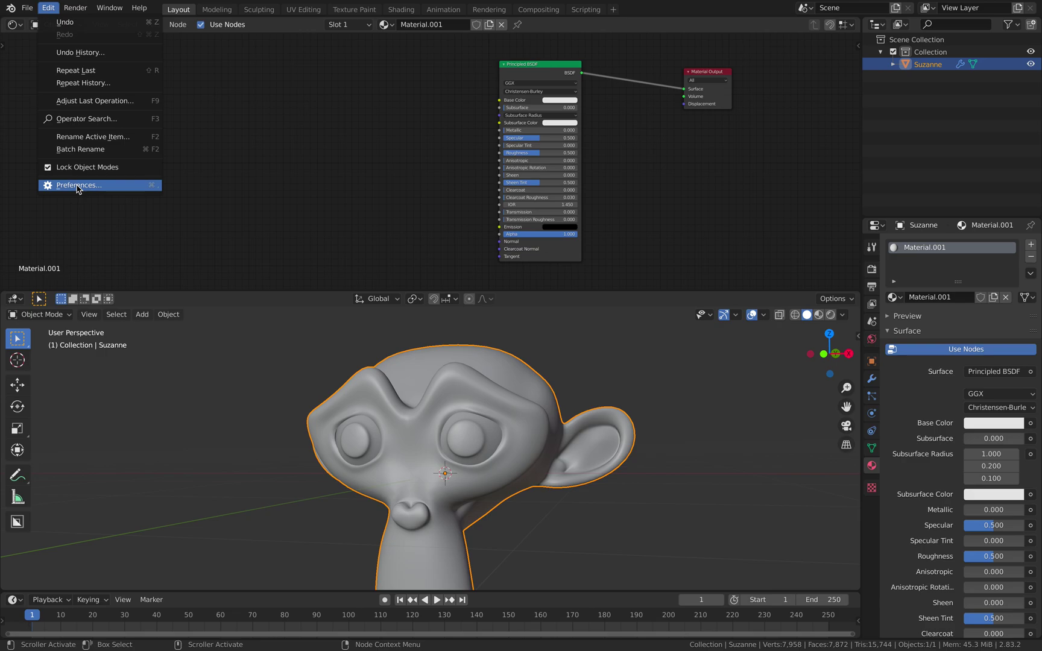
left_click(79, 187)
left_click(361, 68)
type("node wr")
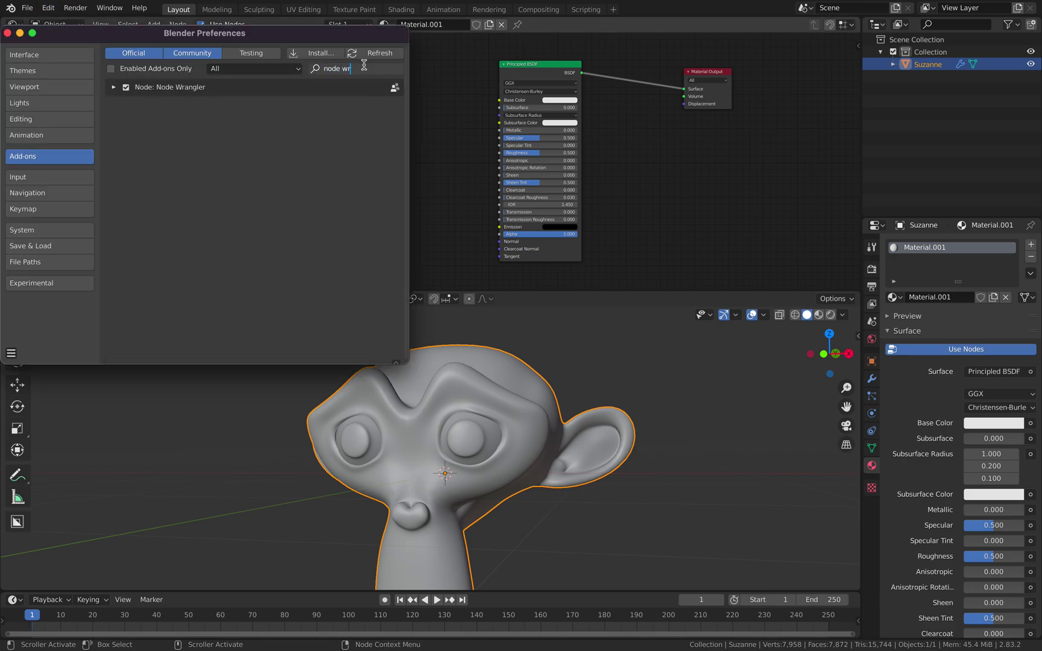
left_click(133, 102)
left_click(112, 88)
Enlarge the preferences window, look through Node Wrangler's hotkey list for the Principled texture setup, and close the preferences.
left_click_drag(158, 39, 268, 43)
left_click_drag(517, 366, 636, 514)
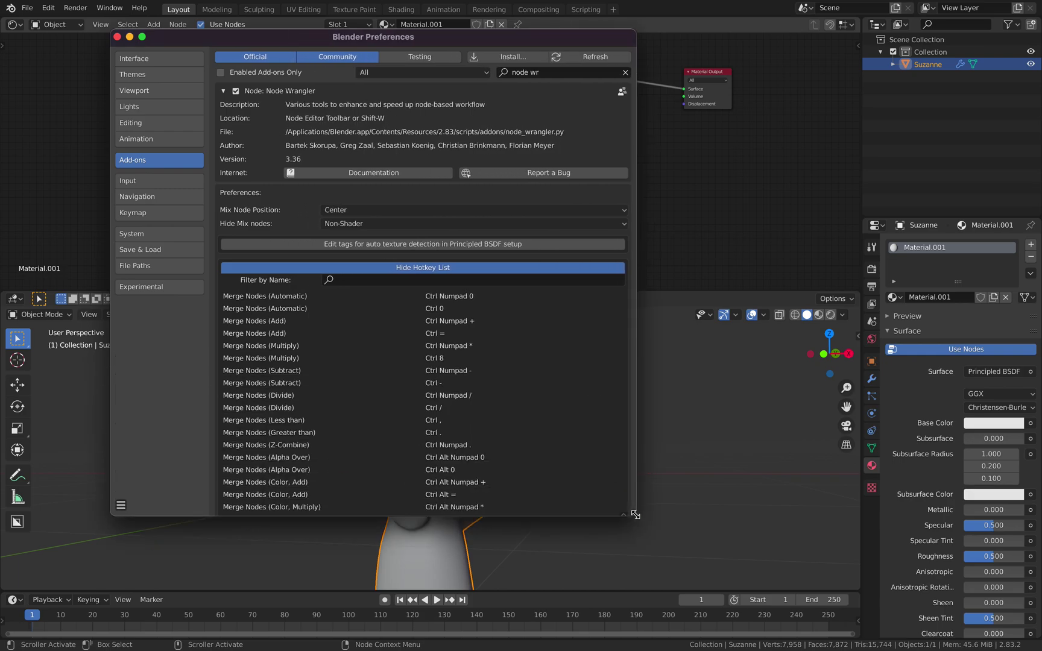
scroll(434, 409, "down", 10)
scroll(434, 408, "down", 12)
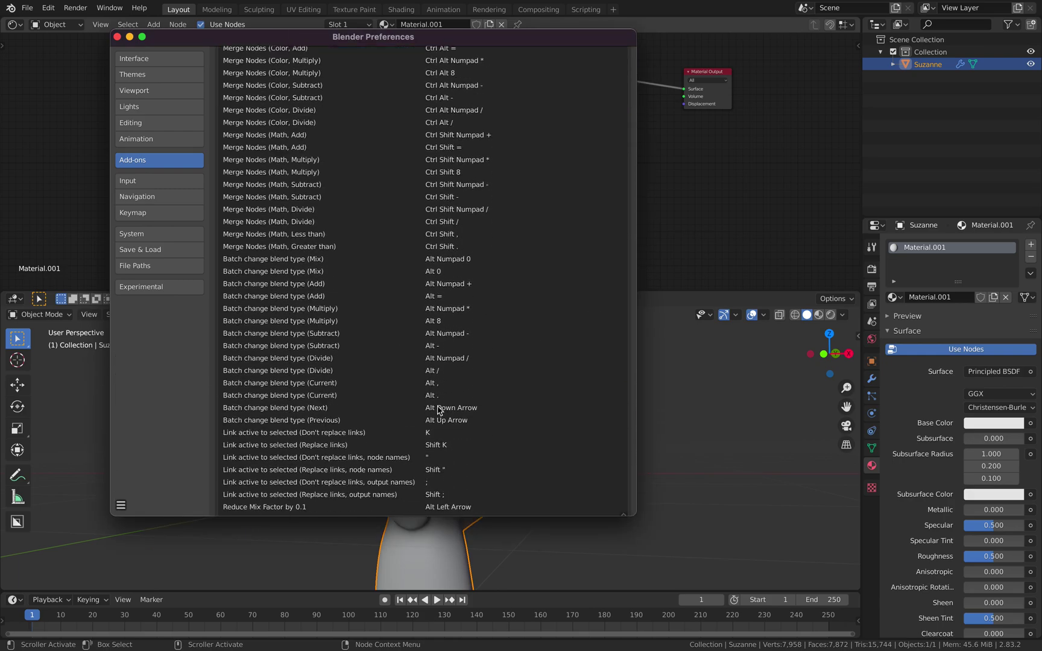
scroll(446, 410, "down", 3)
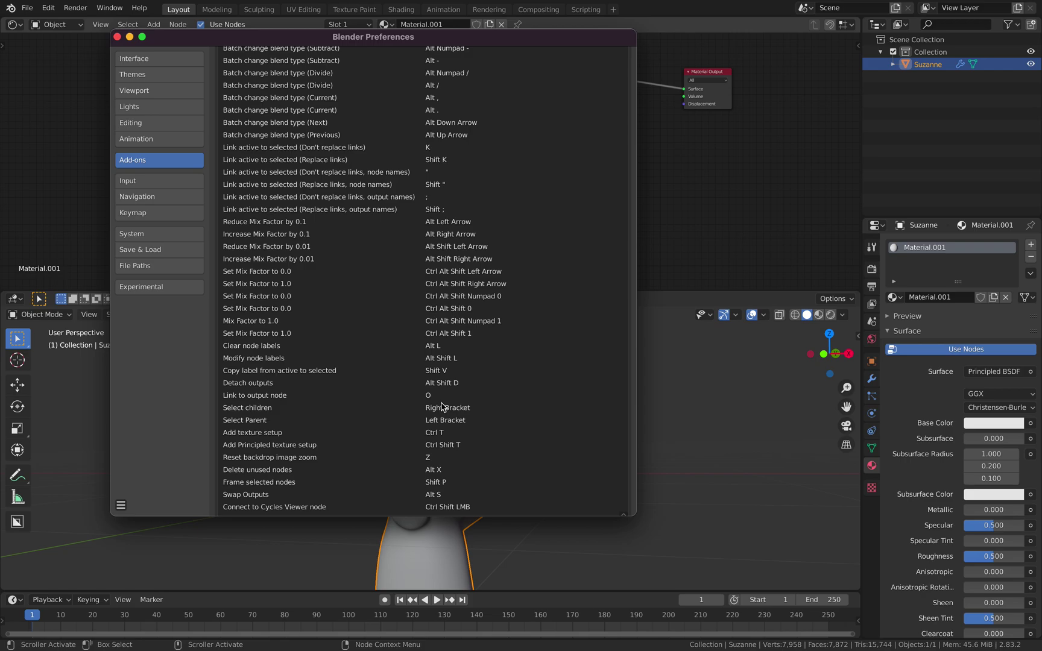
scroll(470, 361, "down", 2)
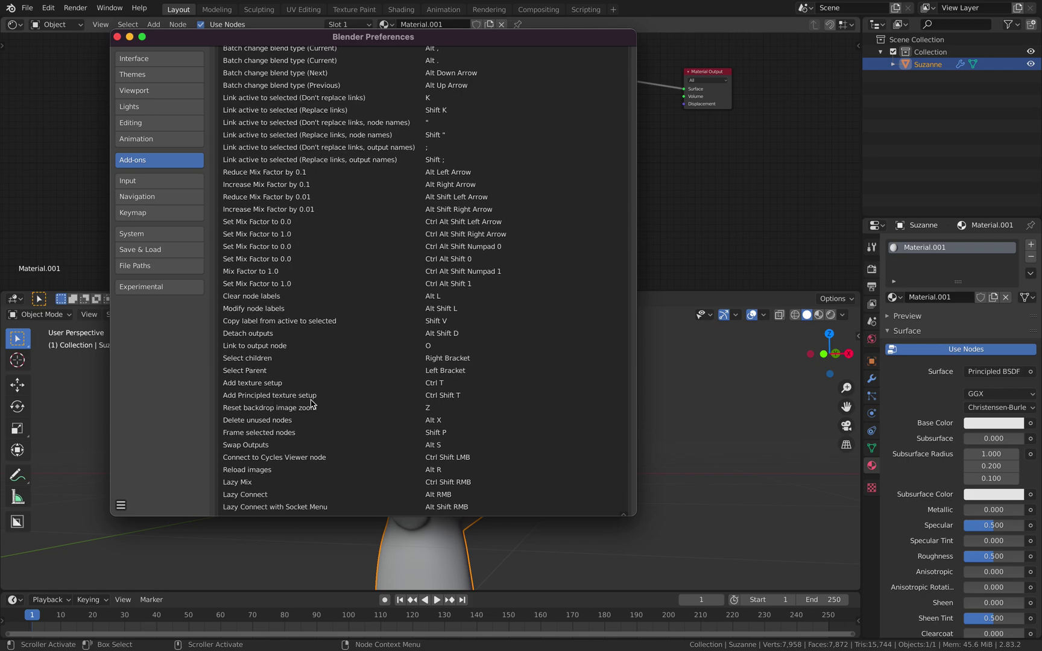
left_click(117, 36)
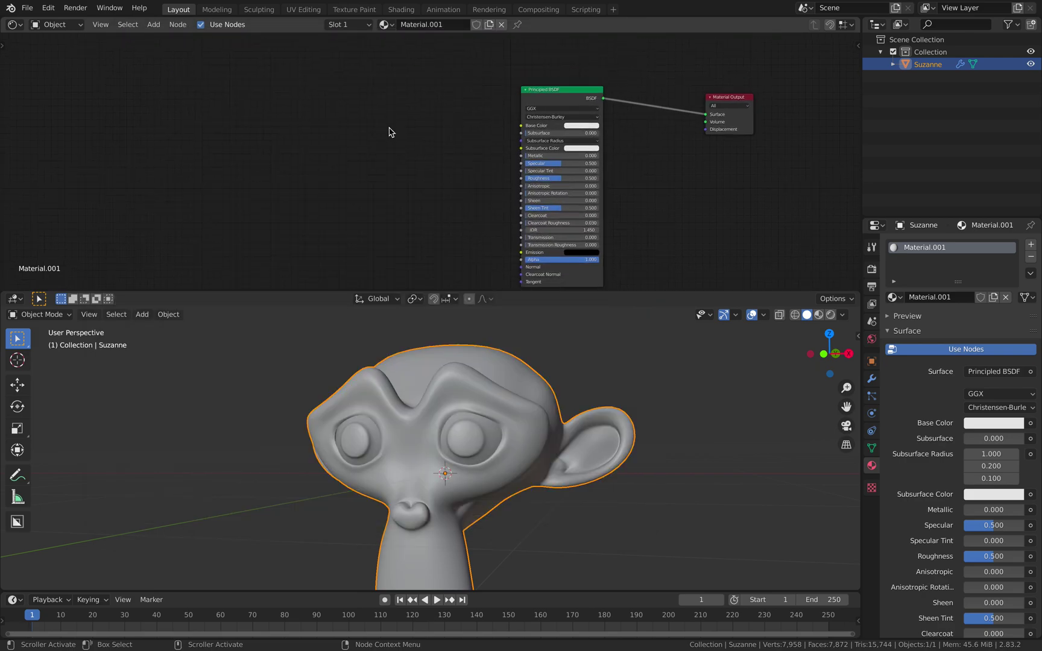
Add a Principled texture setup to the Principled BSDF node using all files in the bamboo-wood-semigloss folder of _MATERIALS.
left_click_drag(549, 92, 524, 74)
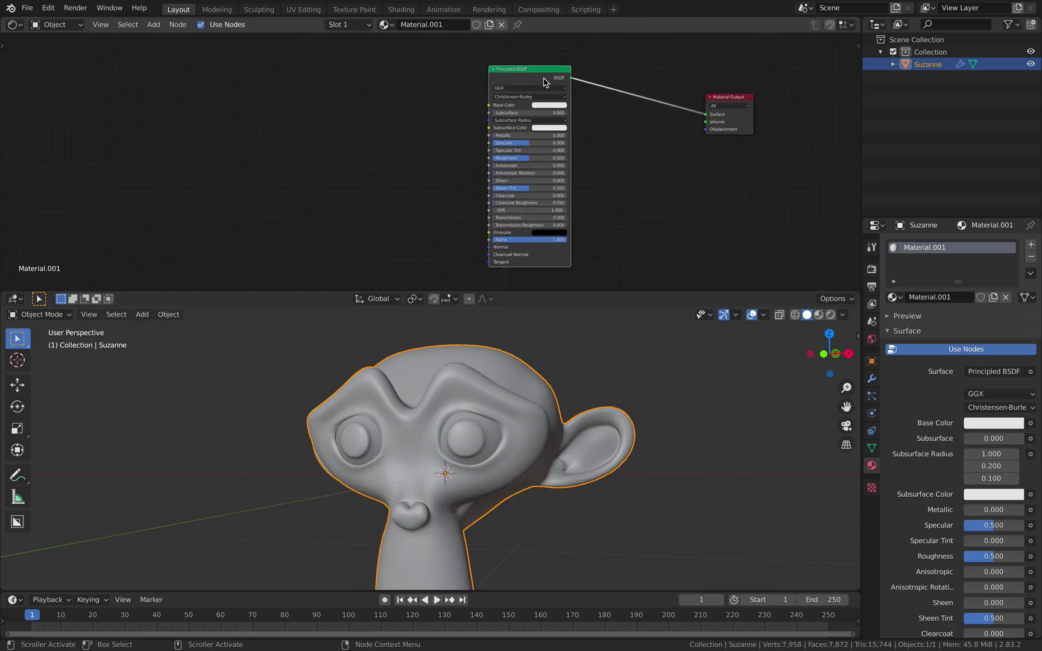
key("ctrl+shift+t")
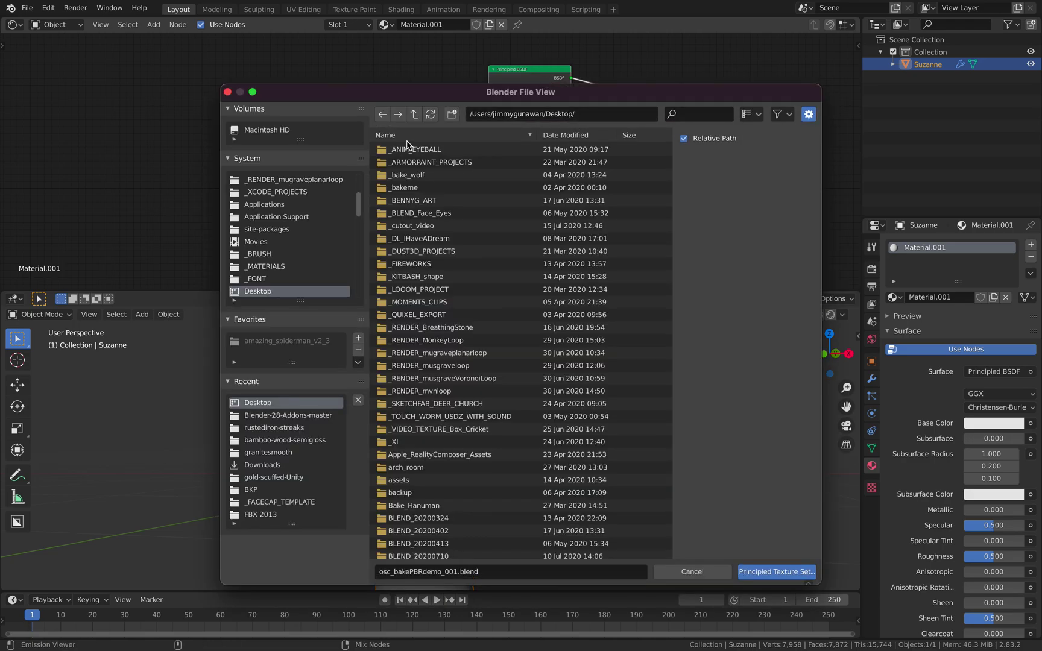
scroll(300, 265, "down", 2)
left_click(299, 243)
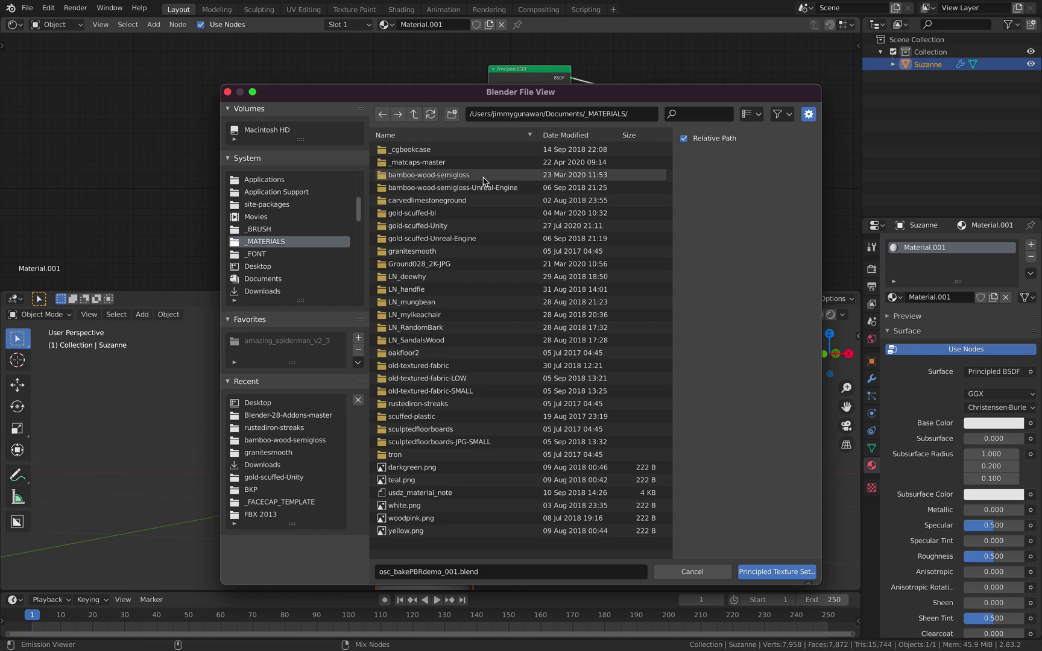
double_click(483, 176)
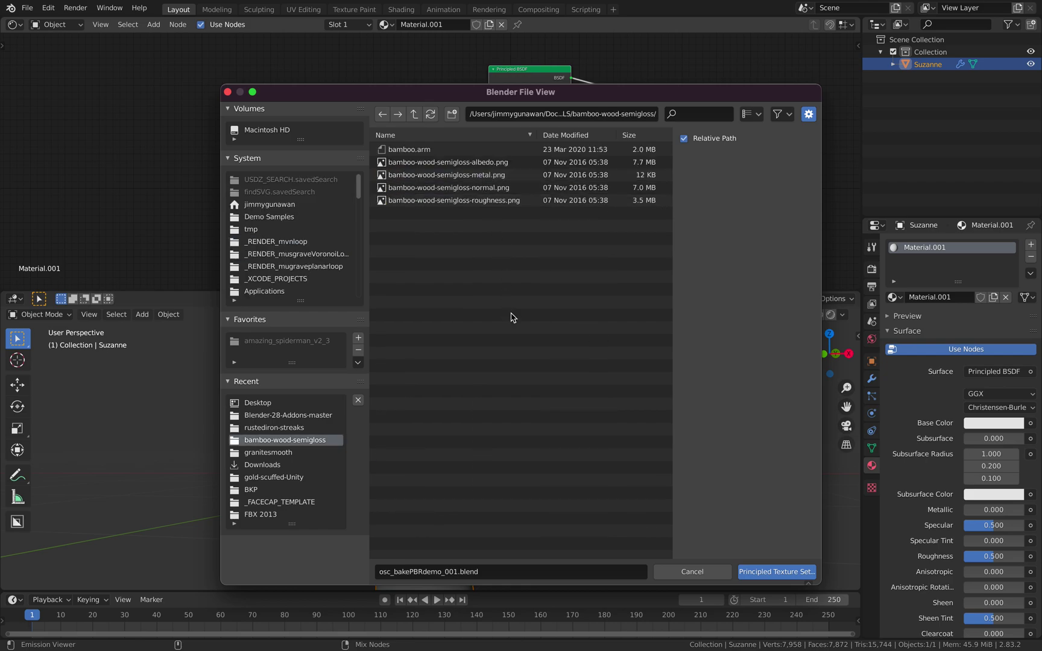
key("a")
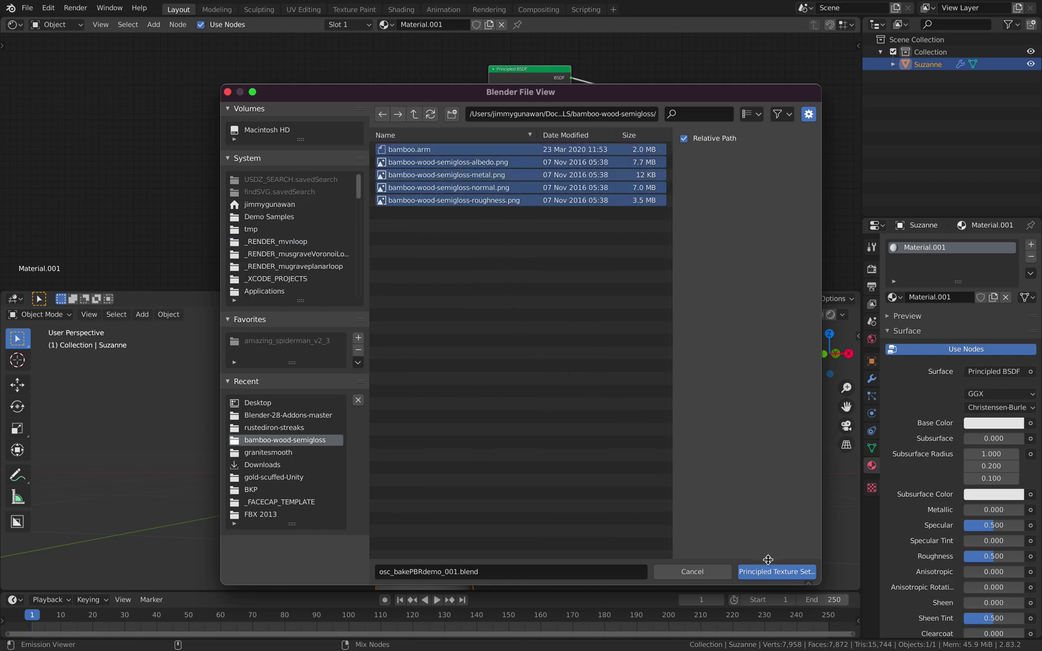
left_click(769, 572)
scroll(438, 134, "down", 2)
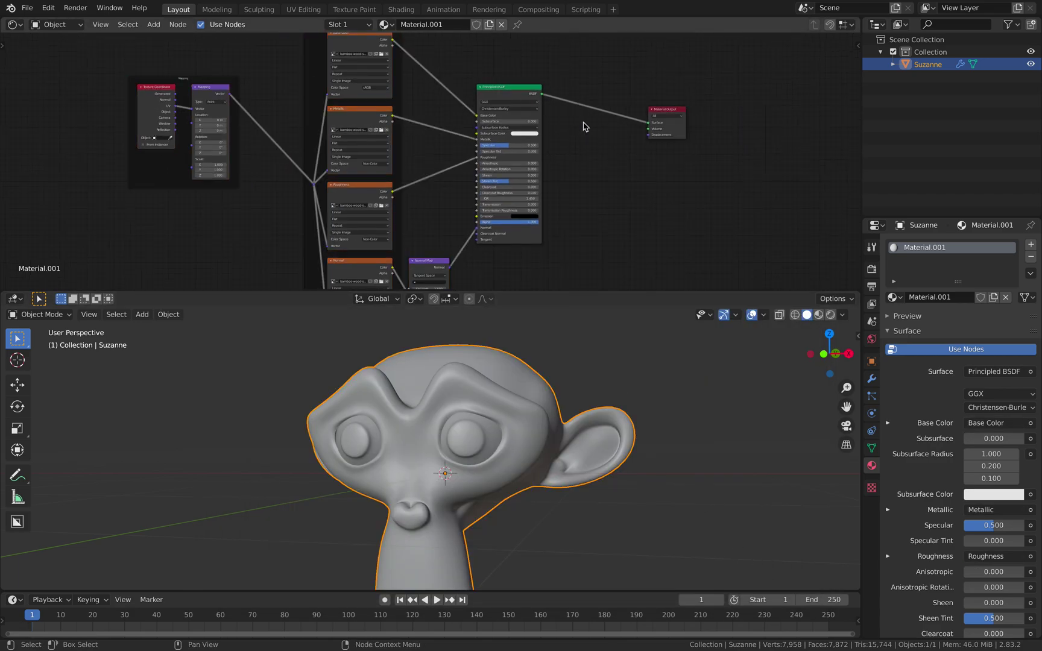
Switch the 3D viewport to material preview and inspect the bamboo texture on the monkey head from several angles.
left_click(818, 314)
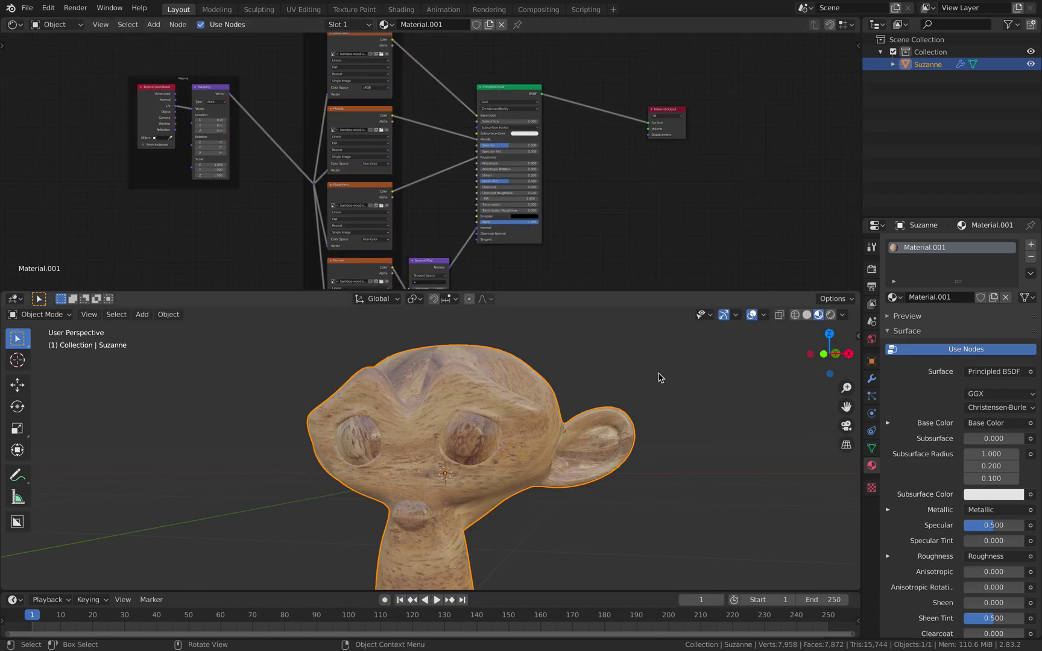
mouse_move(657, 377)
middle_mouse_down()
mouse_move(667, 379)
mouse_move(697, 314)
mouse_move(659, 372)
mouse_move(675, 391)
middle_mouse_up()
middle_click_drag(627, 230, 582, 224)
scroll(605, 391, "up", 5)
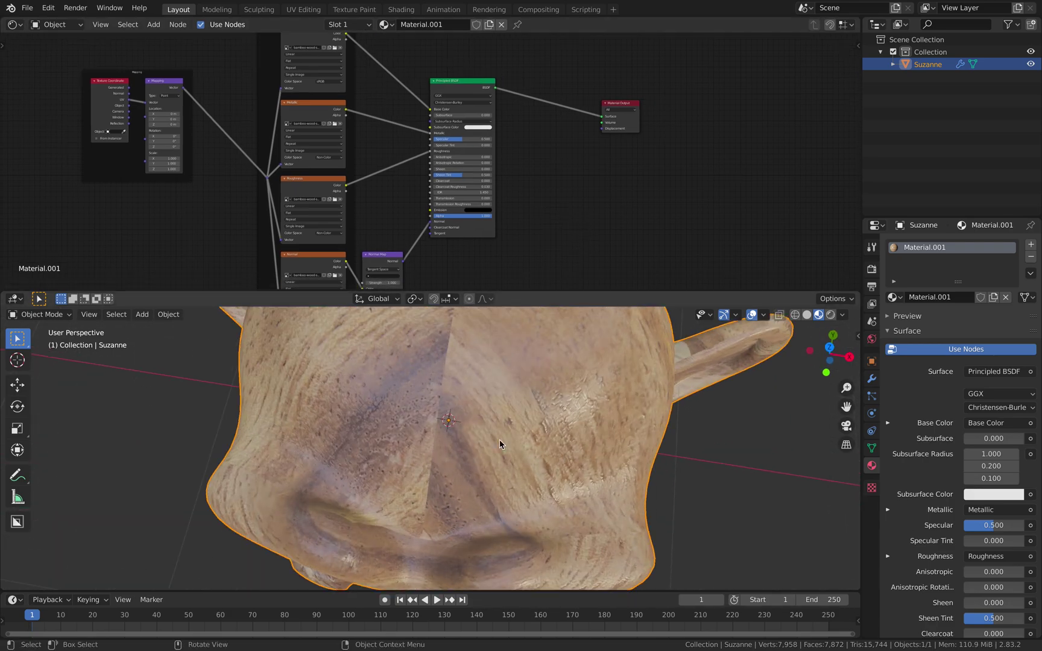
middle_click_drag(500, 441, 470, 398)
scroll(392, 396, "down", 4)
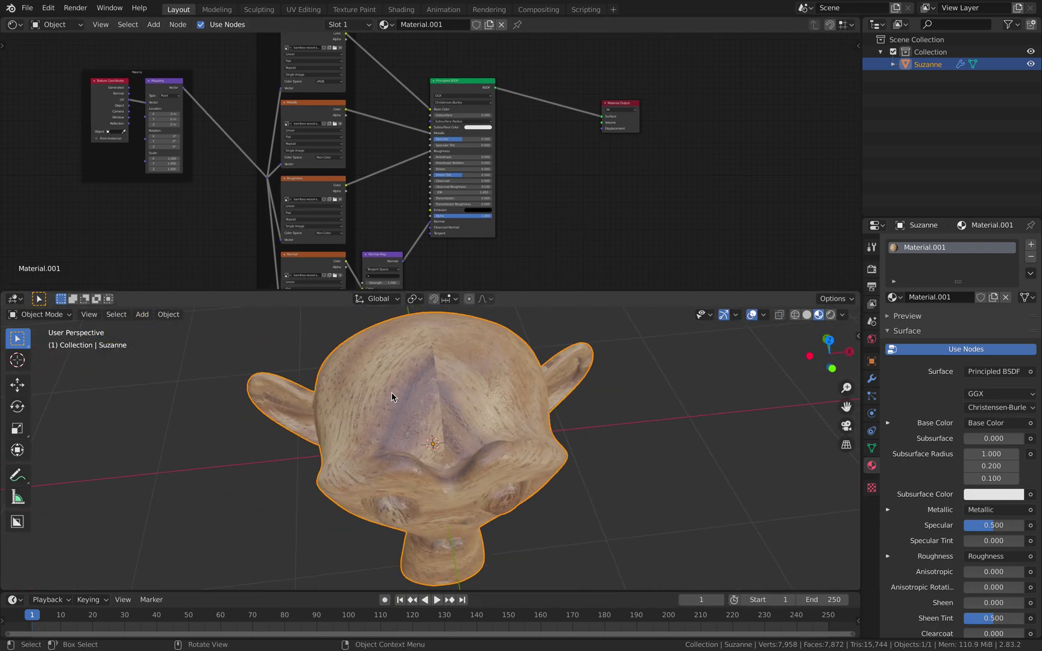
middle_click_drag(535, 408, 495, 388)
Move the Material Output node away from the Principled BSDF and add a Mix Shader node in the space between them.
middle_click_drag(627, 173, 529, 189)
scroll(567, 179, "up", 3)
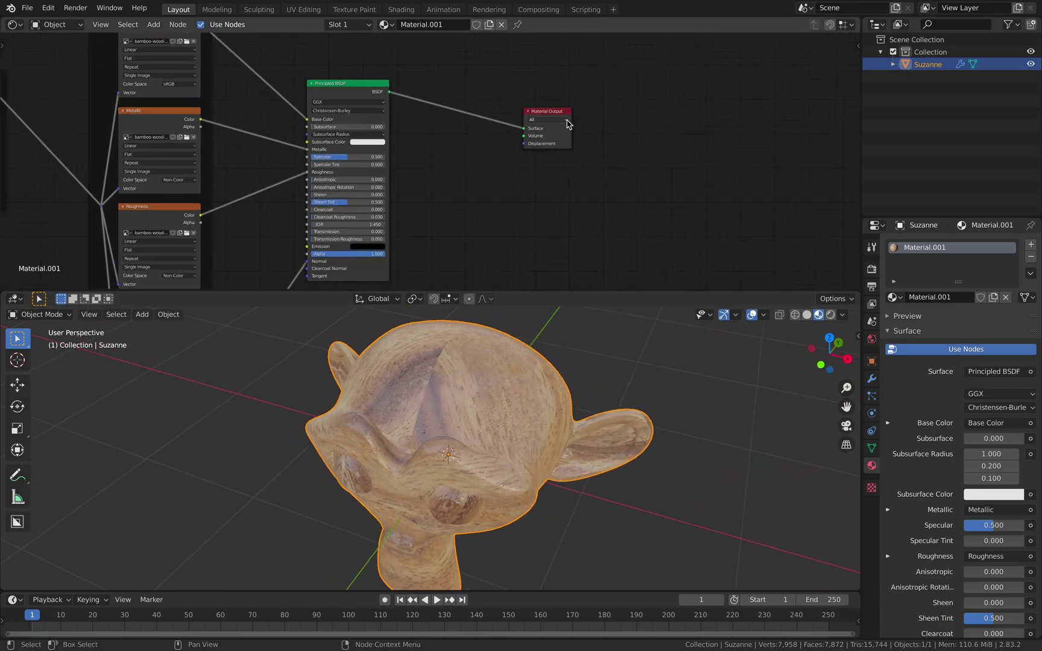
left_click_drag(630, 125, 672, 136)
middle_click_drag(572, 186, 553, 144)
scroll(530, 145, "up", 3)
scroll(500, 144, "down", 2)
key("shift+a")
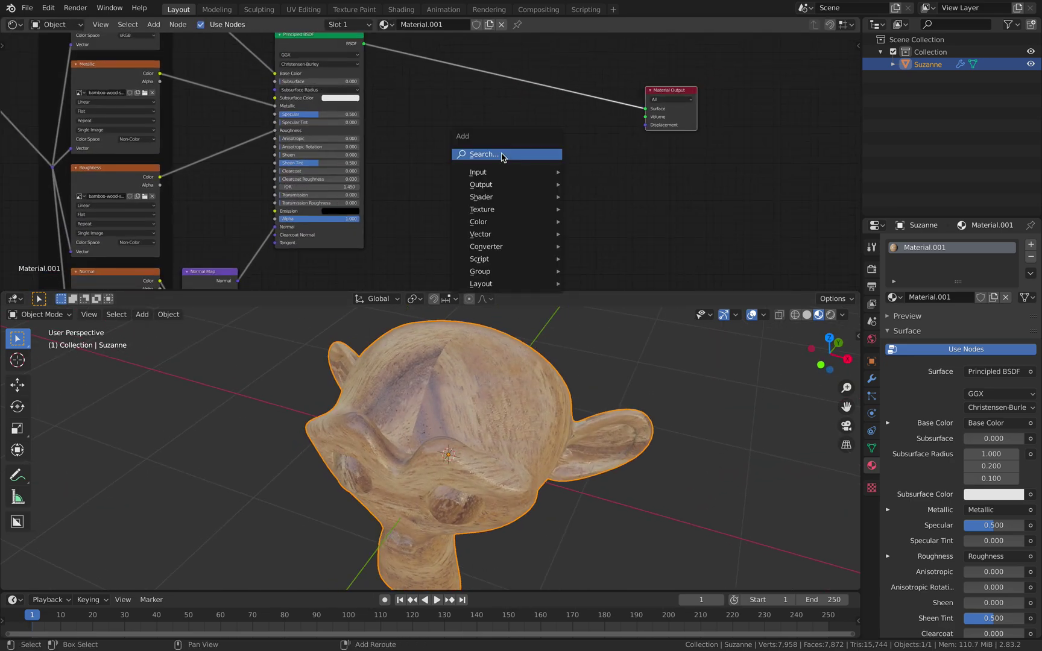
left_click(501, 155)
type("mix")
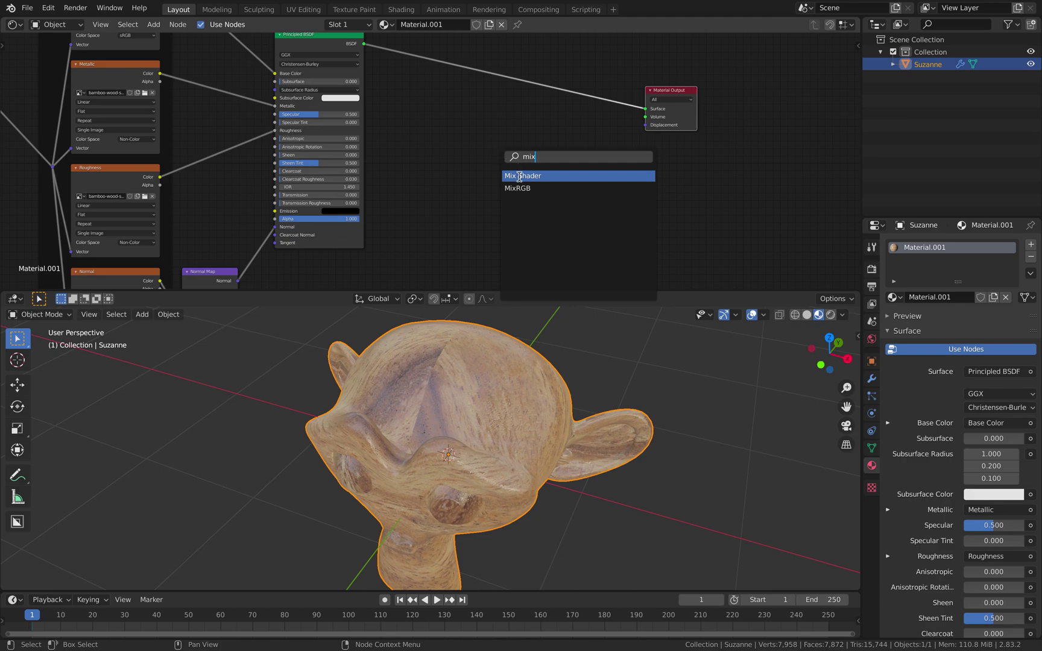
left_click(519, 176)
left_click(495, 135)
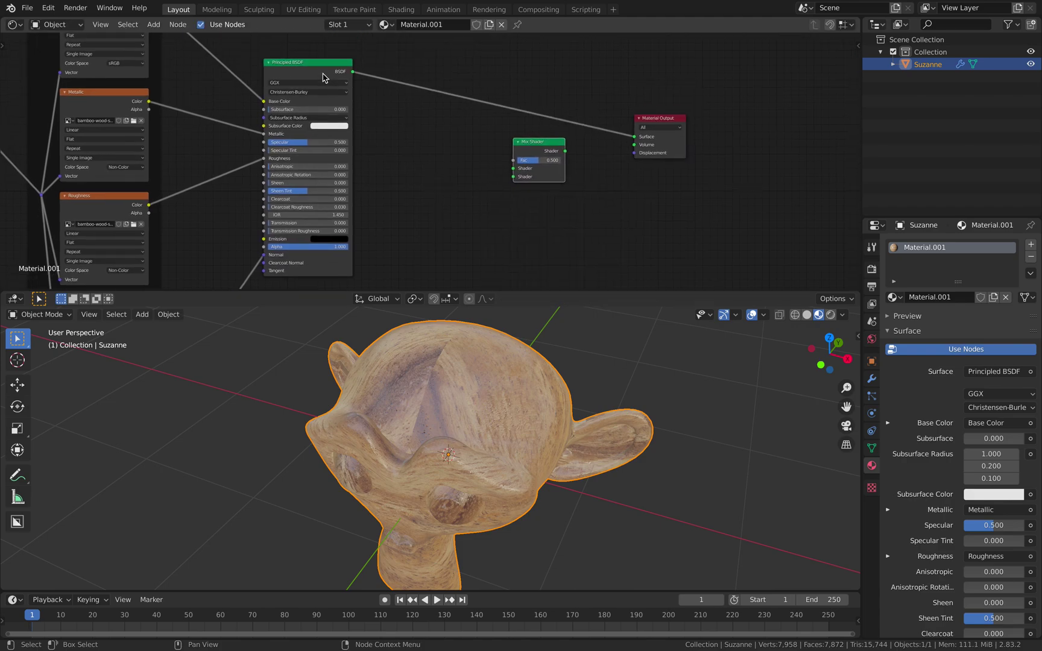
Duplicate the Principled BSDF node and place the copy in the empty space below the bamboo node setup.
scroll(323, 77, "down", 3)
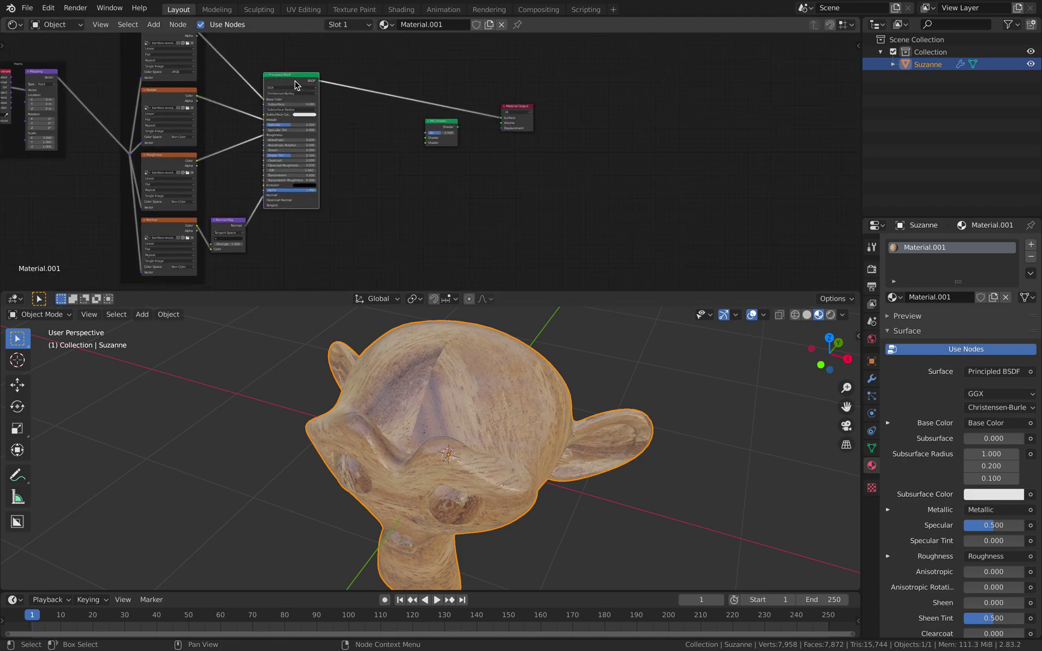
key("shift+d")
left_click(520, 208)
middle_click_drag(521, 208, 506, 99)
left_click_drag(506, 99, 421, 179)
middle_click_drag(426, 202, 463, 119)
scroll(463, 119, "up", 3)
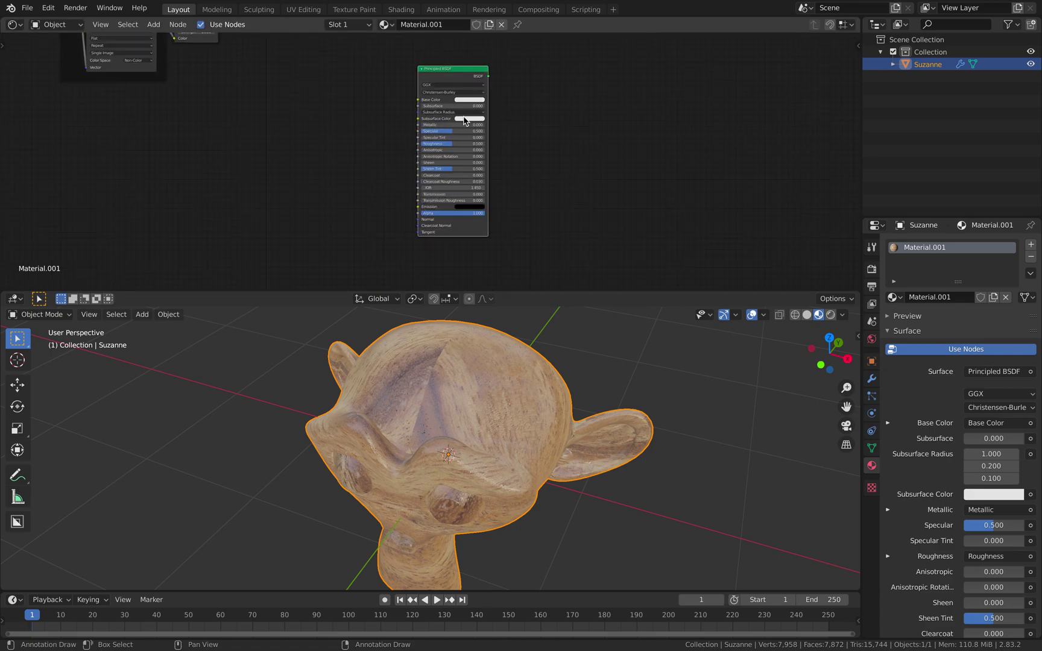
key("g")
left_click(415, 192)
middle_click_drag(342, 172, 417, 157)
scroll(416, 156, "up", 2)
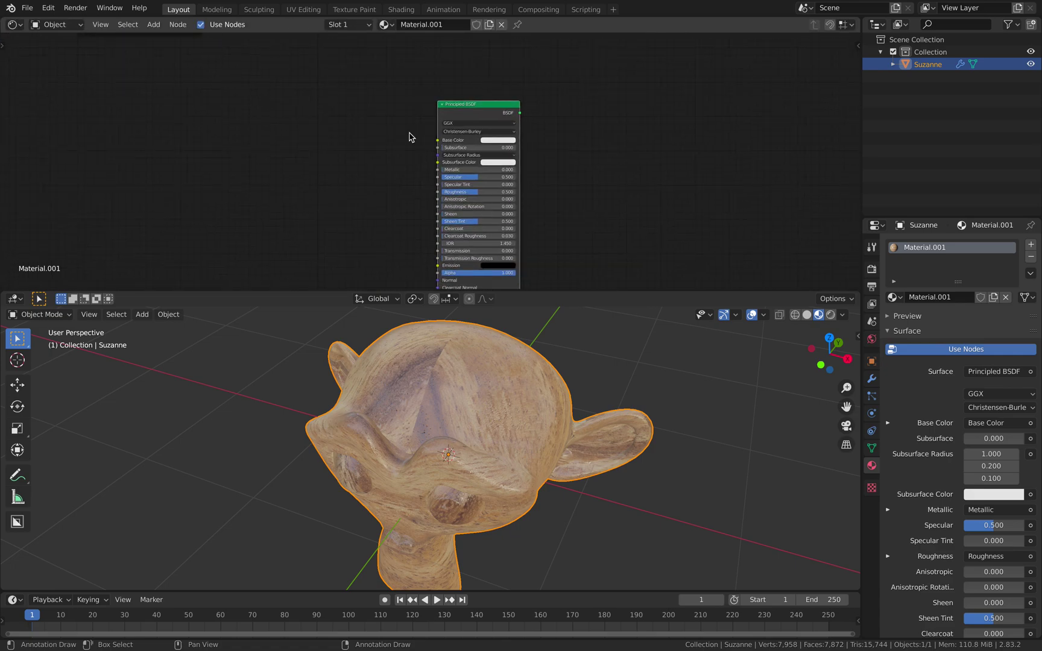
Add a Principled texture setup to the duplicated Principled BSDF using all files in the granitesmooth folder.
key("ctrl")
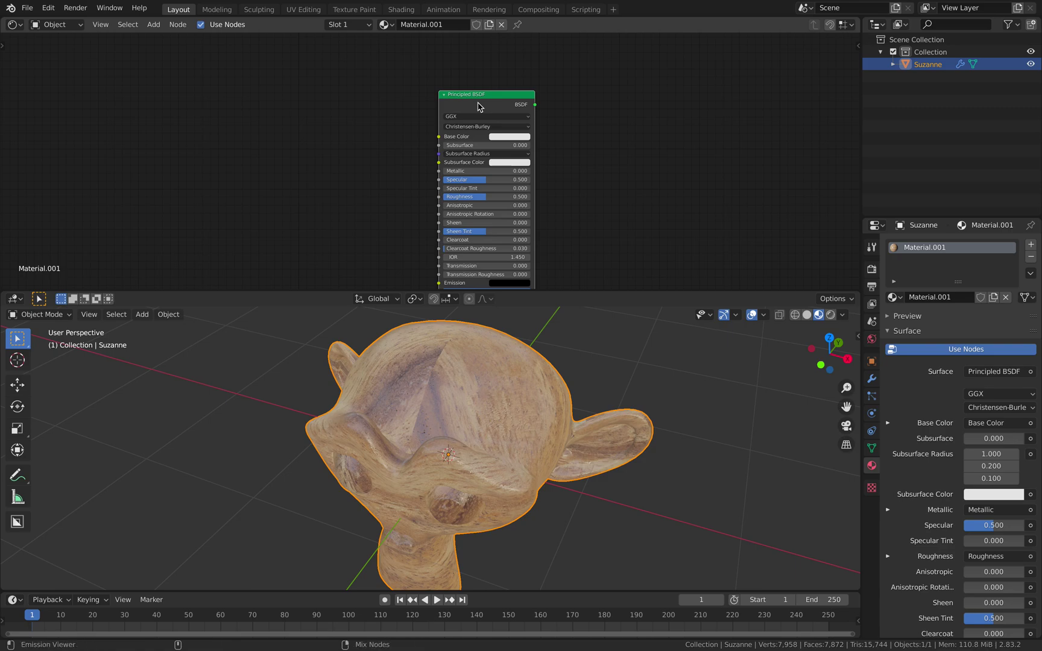
key("ctrl+shift+t")
left_click(413, 114)
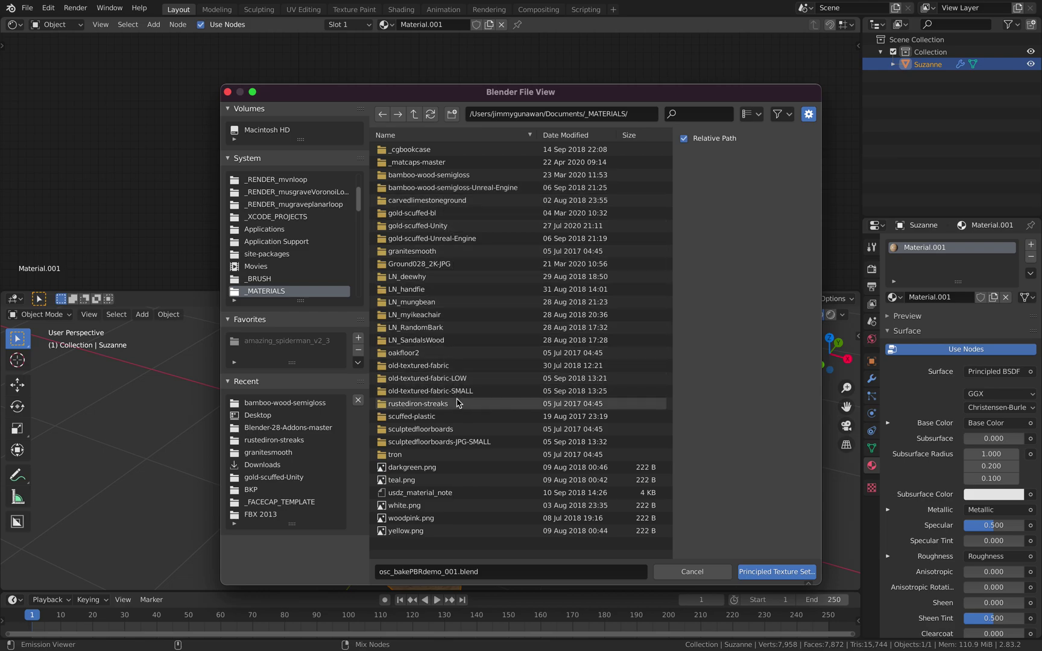
double_click(452, 251)
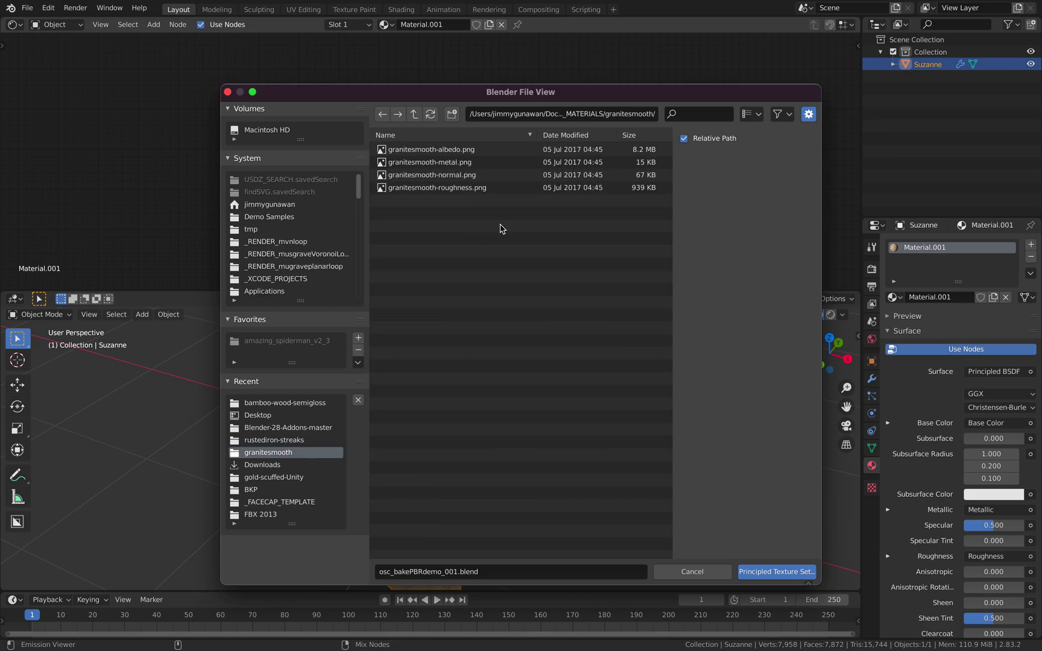
key("a")
left_click(777, 571)
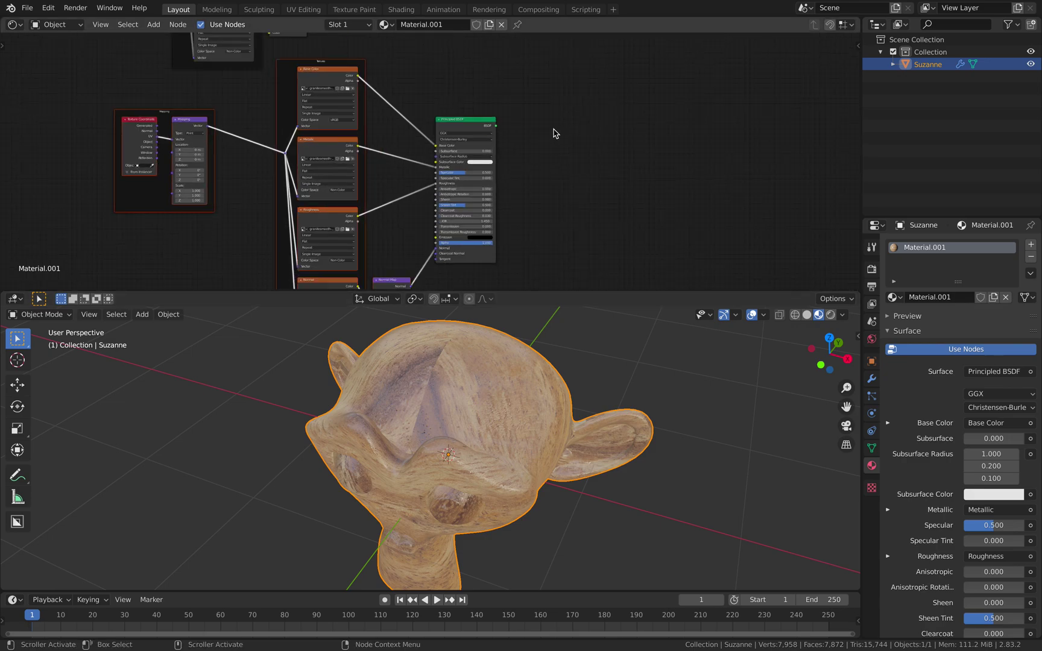
scroll(553, 133, "down", 1)
Connect the bamboo Principled BSDF to the Mix Shader's first shader input and the granite one to its second.
middle_click_drag(553, 133, 521, 216)
left_click(462, 197)
left_click_drag(443, 208, 440, 96)
middle_click_drag(458, 60, 413, 180)
scroll(416, 183, "up", 4)
left_click_drag(536, 76, 605, 95)
middle_click_drag(388, 56, 422, 128)
scroll(422, 128, "up", 2)
left_click_drag(283, 111, 451, 202)
middle_click_drag(398, 222, 398, 103)
left_click_drag(438, 216, 451, 90)
Connect the Mix Shader's output to the Material Output's Surface input and move the Mix Shader closer to the Material Output.
scroll(507, 193, "up", 3, "shift")
left_click_drag(475, 148, 624, 156)
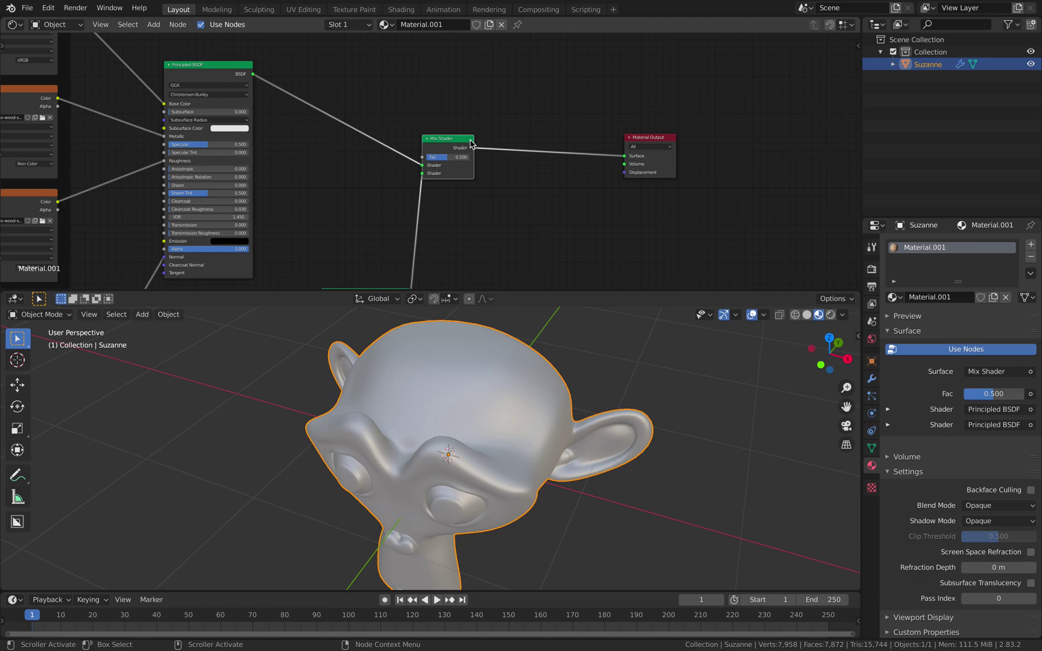
left_click_drag(467, 142, 512, 149)
scroll(541, 365, "up", 2)
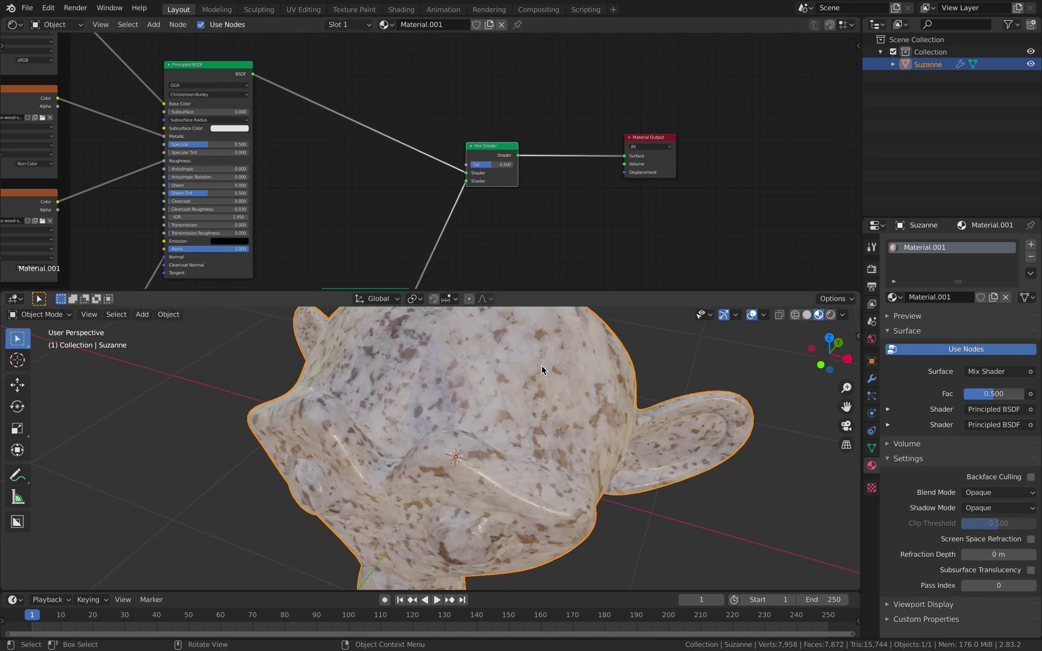
Save the file and check the mixed bamboo and granite material on the monkey head.
key("ctrl+s")
scroll(543, 359, "down", 2)
middle_click_drag(544, 359, 543, 346)
scroll(543, 347, "up", 2)
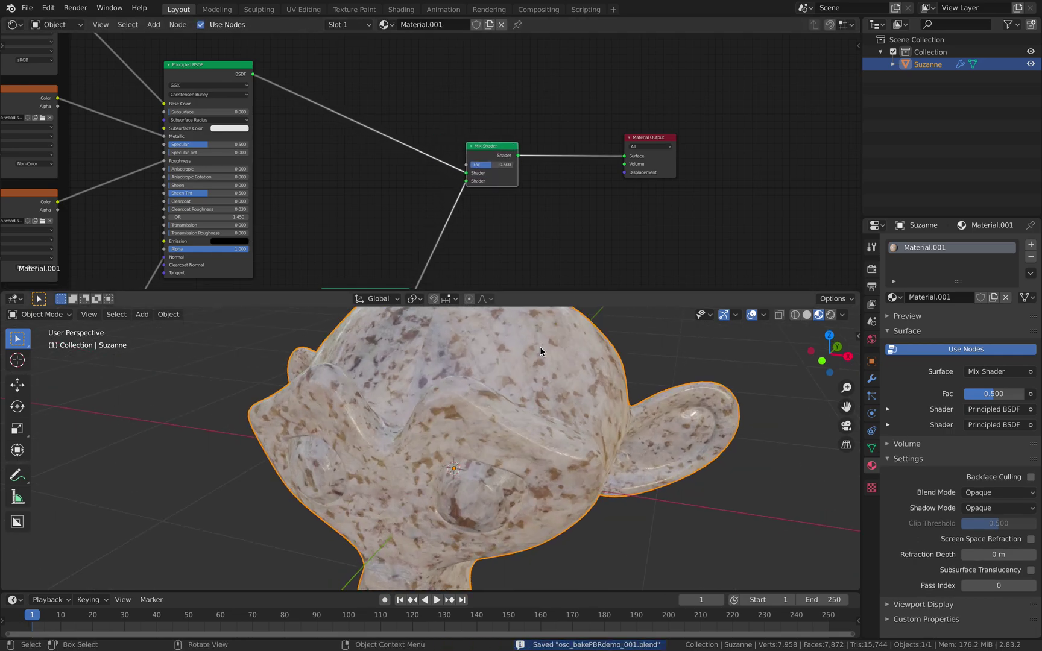
Move the Mix Shader and Material Output nodes farther from the bamboo Principled BSDF to make room for more nodes.
left_click_drag(497, 158, 498, 152)
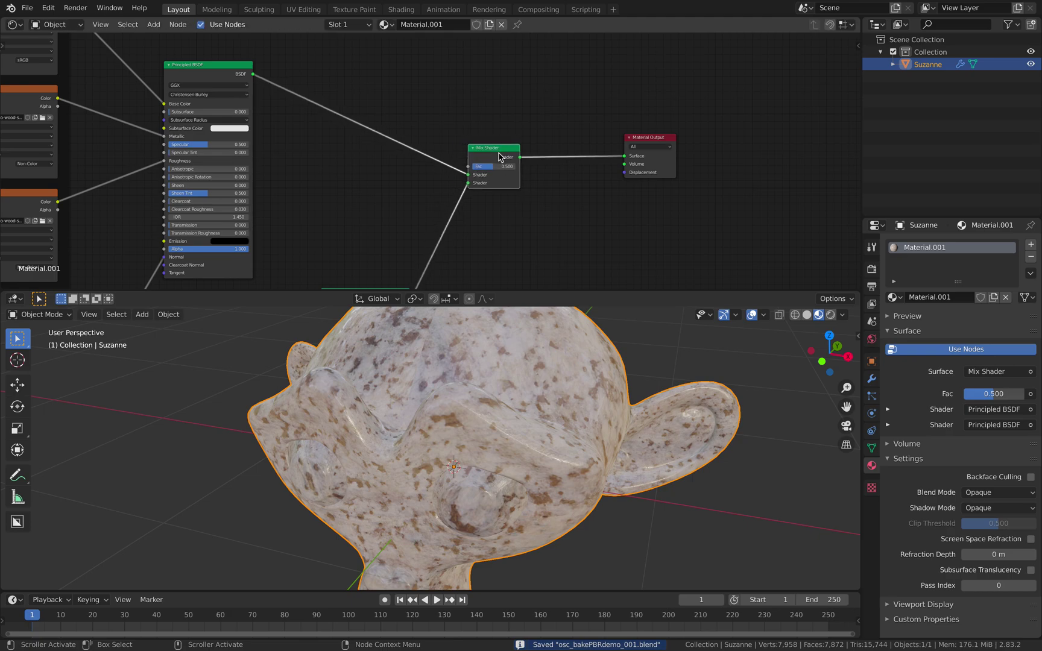
scroll(490, 176, "up", 1)
middle_click_drag(546, 329, 518, 361)
mouse_move(509, 174)
left_mouse_down()
mouse_move(489, 168)
mouse_move(529, 168)
left_mouse_up()
left_click_drag(681, 139, 731, 149)
middle_click_drag(499, 91, 486, 147)
Add a Musgrave Texture node and place it above the Mix Shader, near the bamboo Principled BSDF.
key("shift+a")
left_click(484, 144)
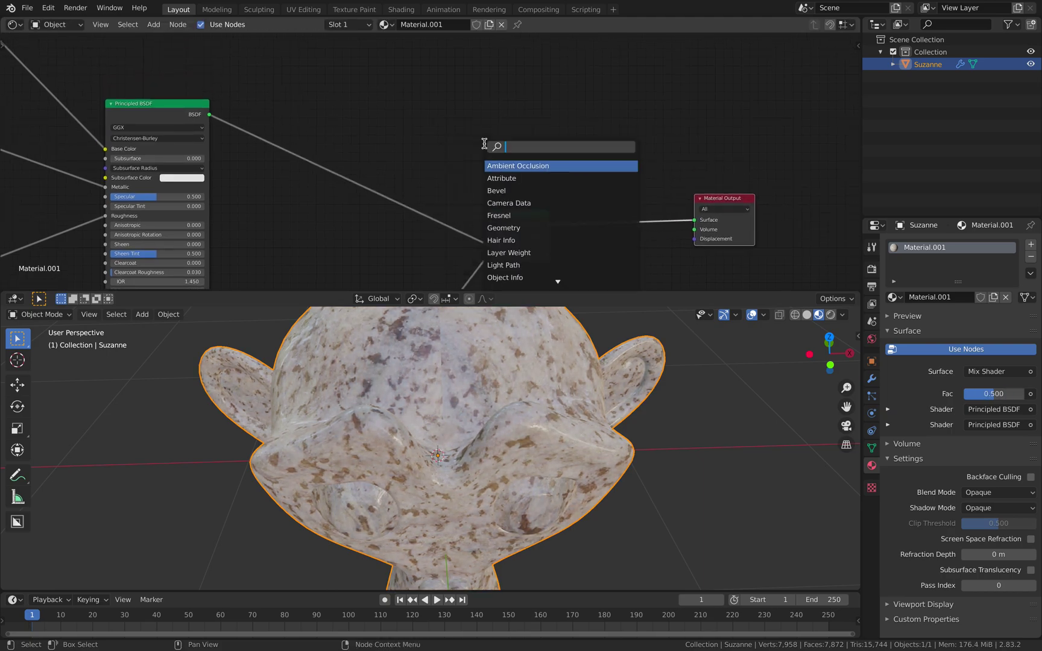
type("mus")
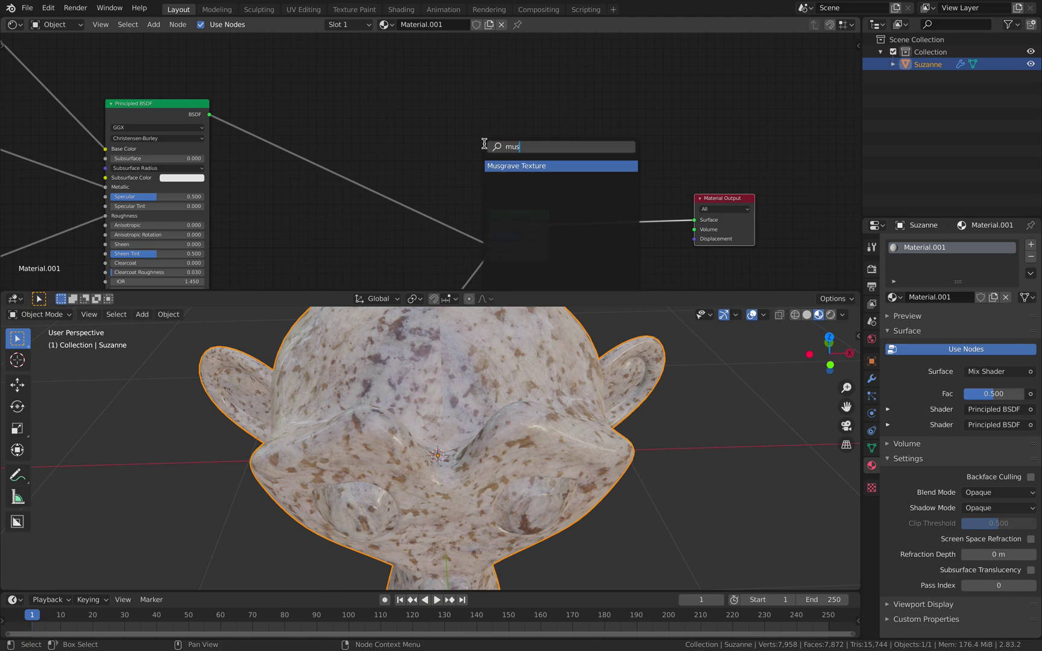
key("Return")
left_click(442, 84)
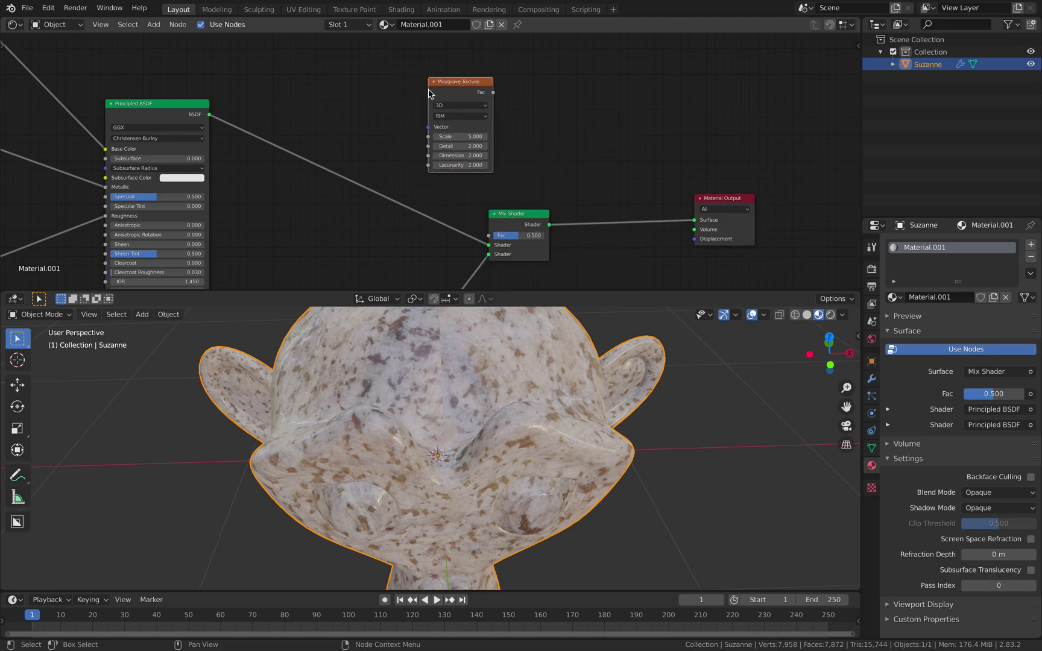
scroll(425, 99, "up", 1)
left_click_drag(481, 95, 402, 91)
Add a ColorRamp node beside the Musgrave Texture and connect the Musgrave Fac output to the Mix Shader's Fac input.
key("shift+a")
left_click(488, 104)
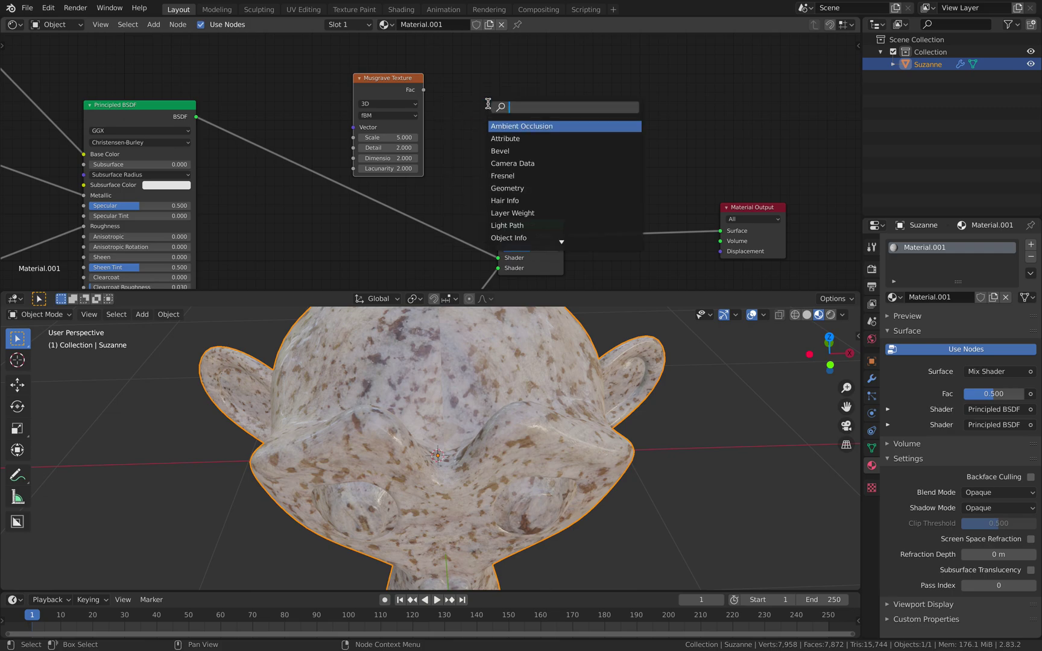
type("colo")
key("Down")
key("Return")
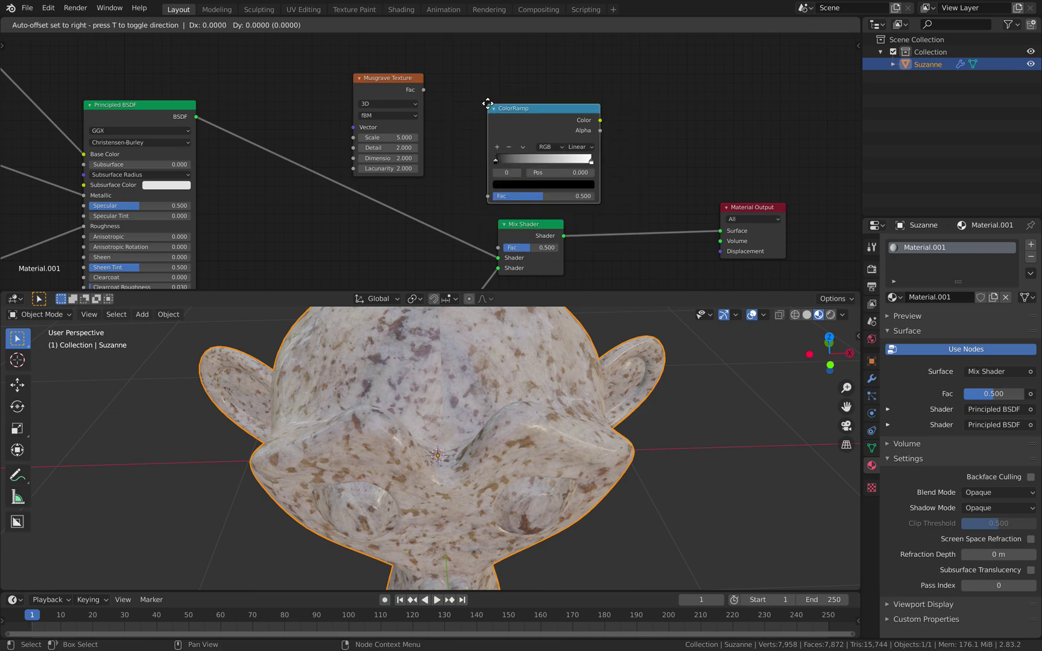
left_click(498, 100)
left_click_drag(423, 89, 498, 257)
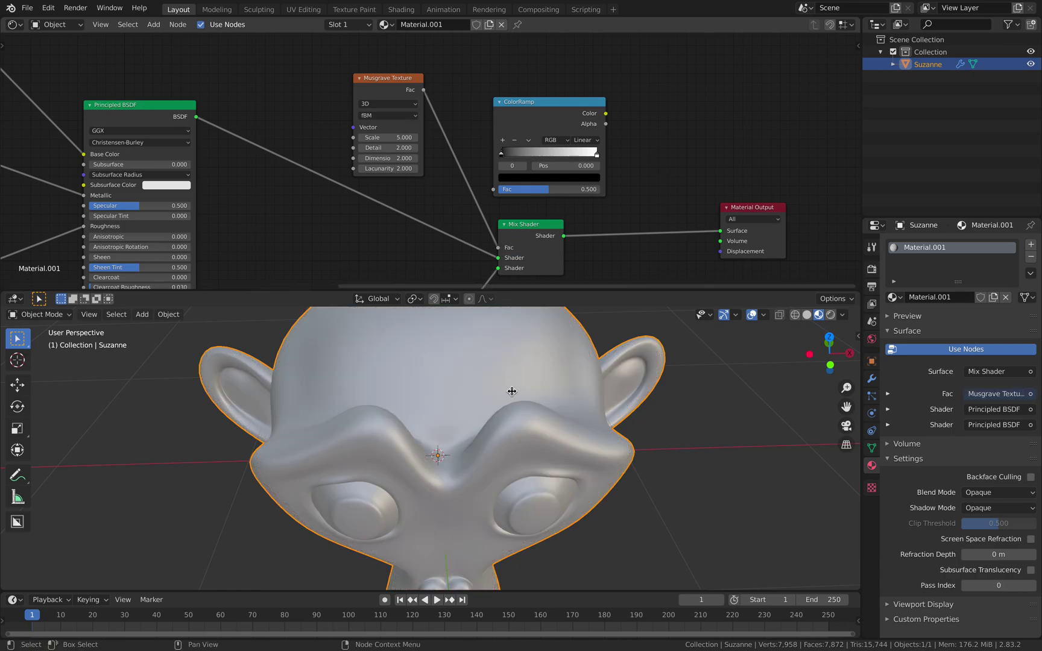
Set the Musgrave Texture's scale to 4.36 and route its Fac output through the ColorRamp into the Mix Shader's Fac input.
middle_click_drag(494, 387, 491, 360)
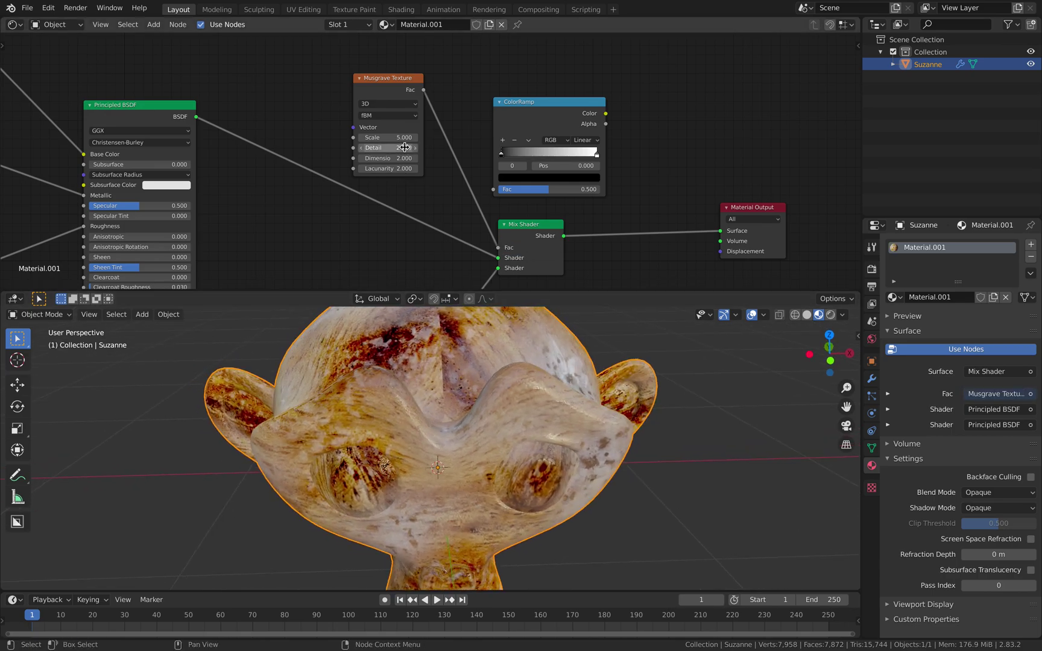
left_click_drag(389, 138, 361, 137)
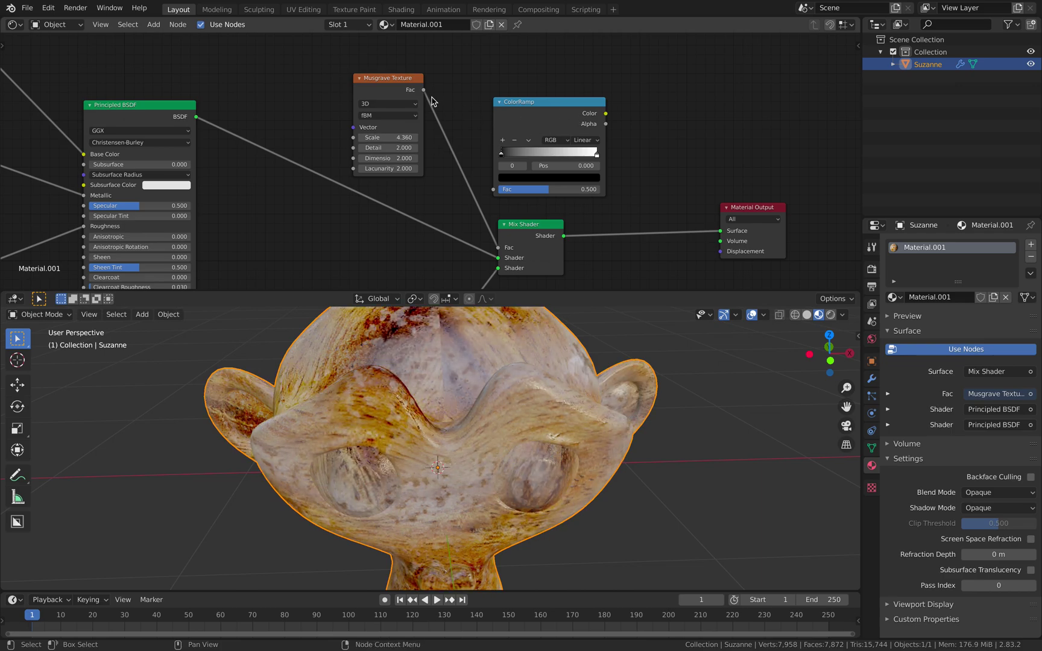
left_click_drag(423, 90, 501, 180)
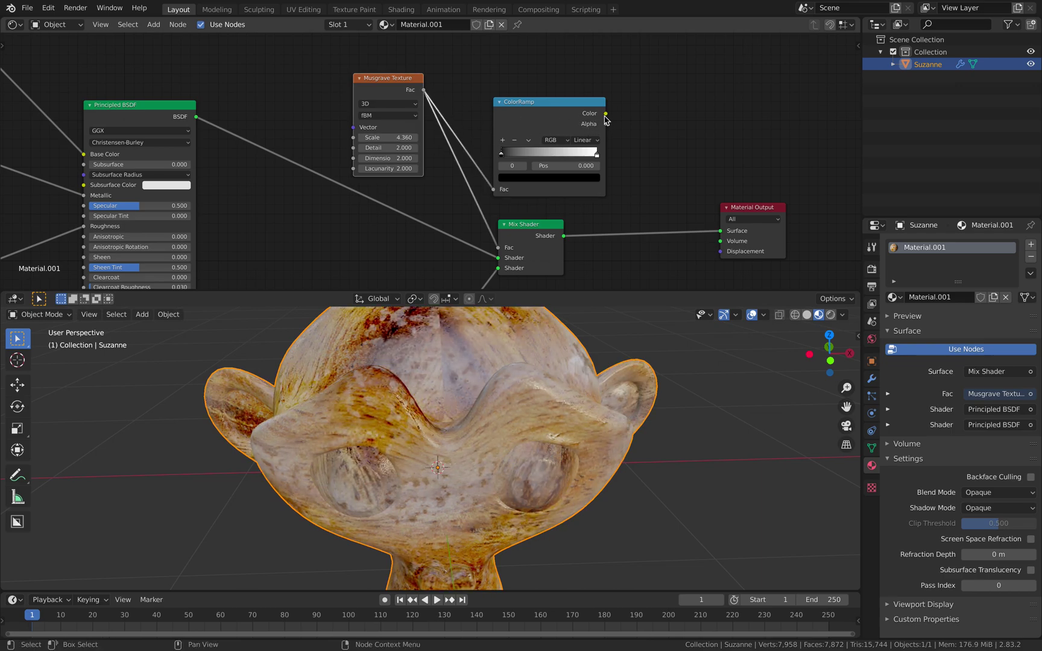
left_click_drag(605, 114, 498, 247)
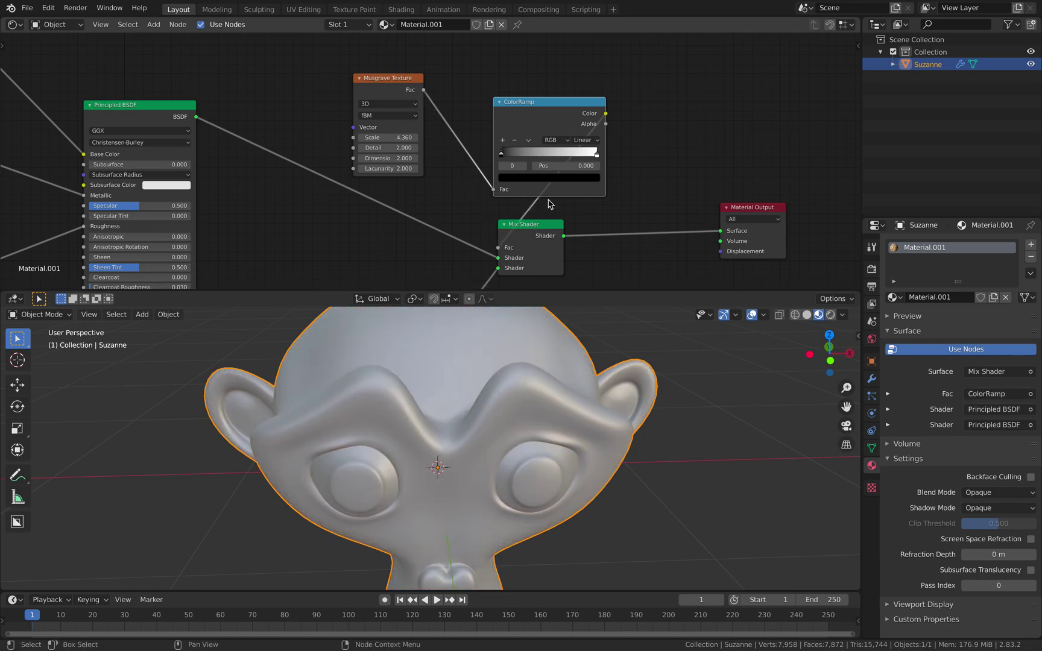
middle_click_drag(564, 363, 548, 366)
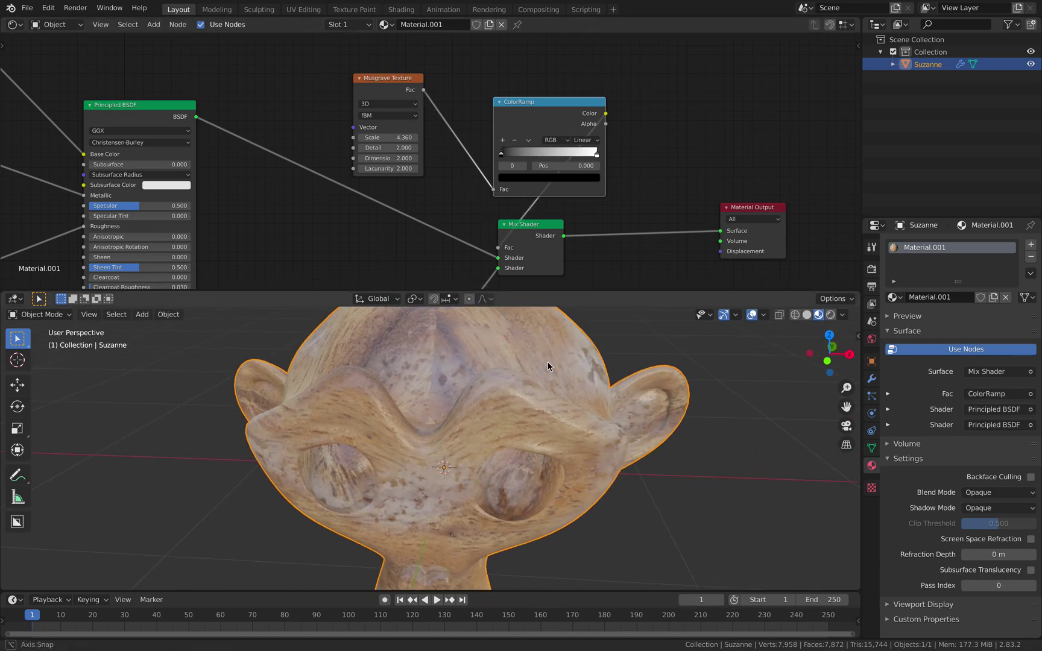
Sharpen the ColorRamp mask by moving its white stop to position 0.239, close to the black stop.
mouse_move(514, 157)
left_mouse_down()
mouse_move(602, 155)
mouse_move(527, 156)
left_mouse_up()
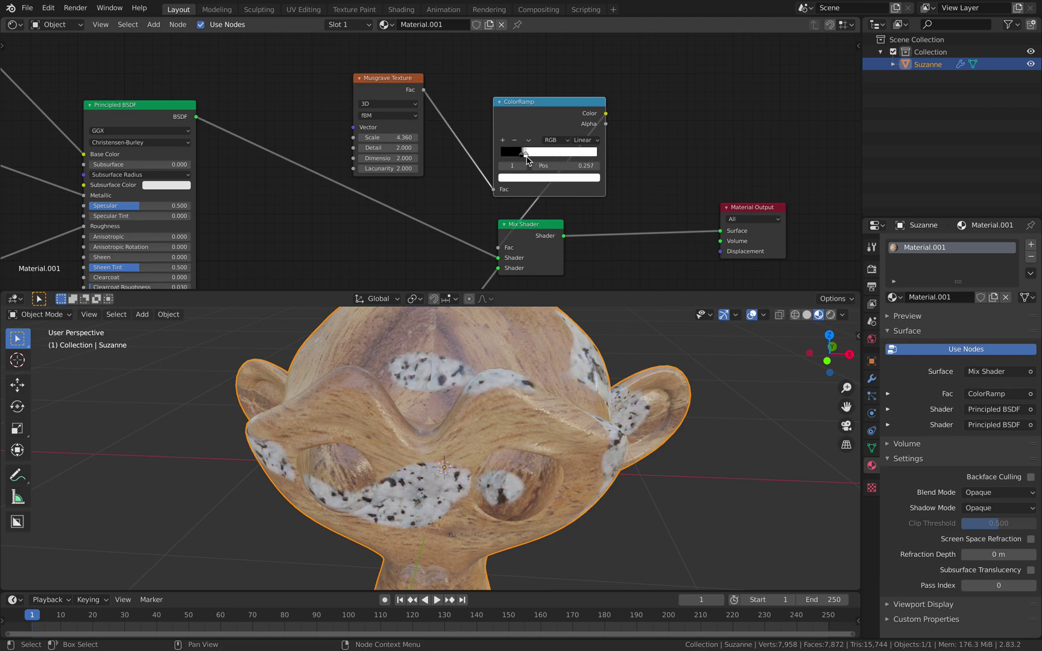
scroll(572, 418, "up", 1)
scroll(593, 408, "down", 2)
mouse_move(593, 407)
middle_mouse_down()
mouse_move(584, 403)
mouse_move(596, 395)
middle_mouse_up()
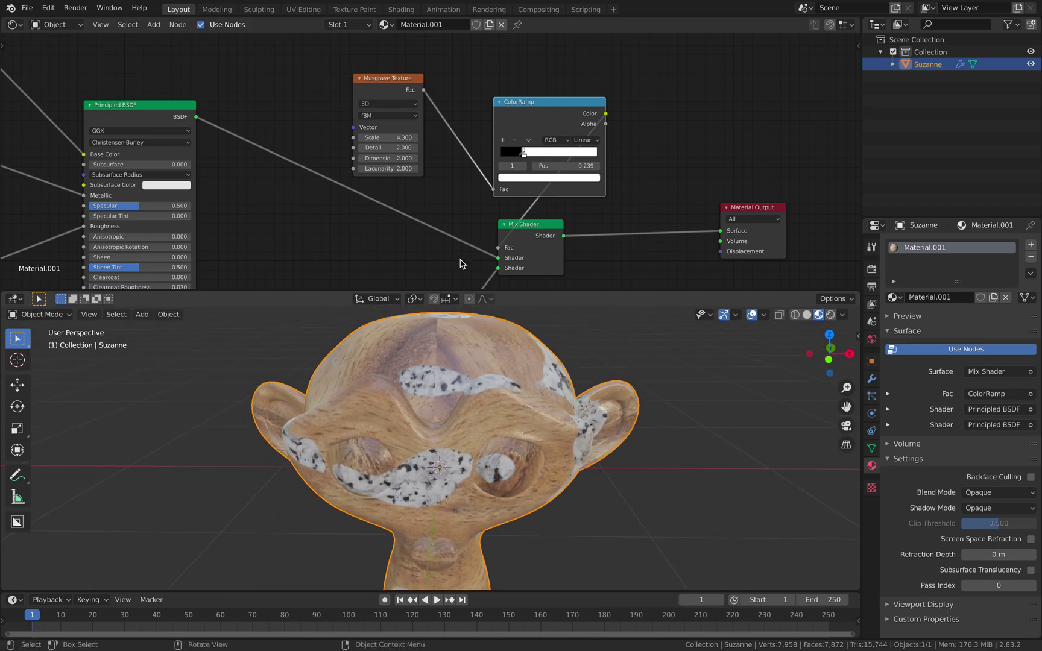
Set the Musgrave Texture's scale to 4.14 to shift the granite patches on the monkey head.
mouse_move(392, 137)
left_mouse_down("shift")
mouse_move(338, 137)
mouse_move(391, 137)
left_mouse_up("shift")
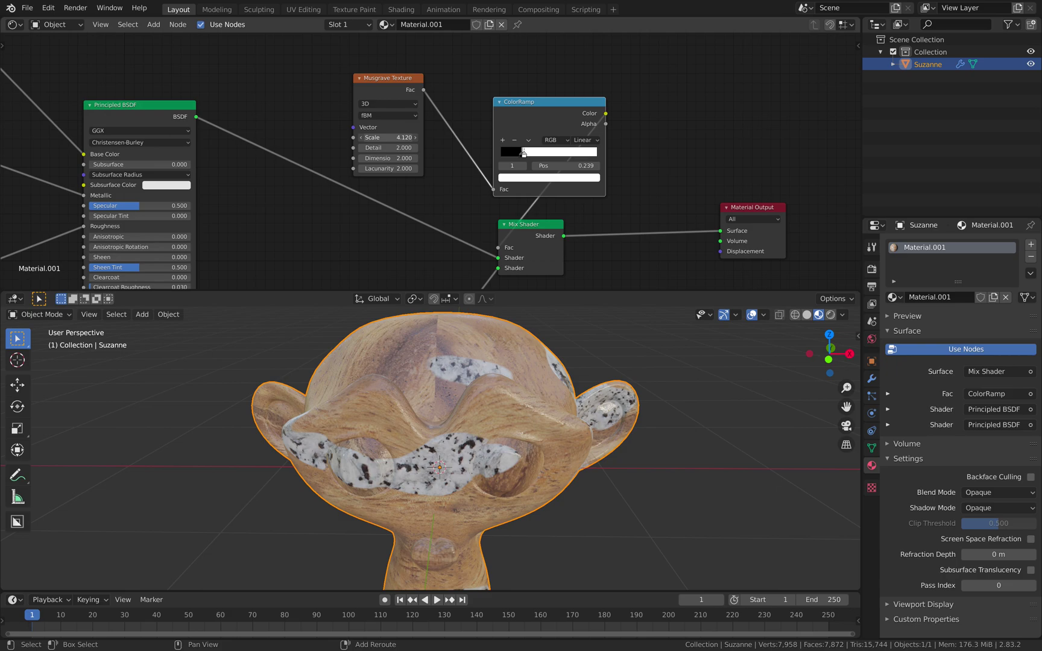
scroll(523, 436, "down", 1)
middle_click_drag(523, 435, 472, 413)
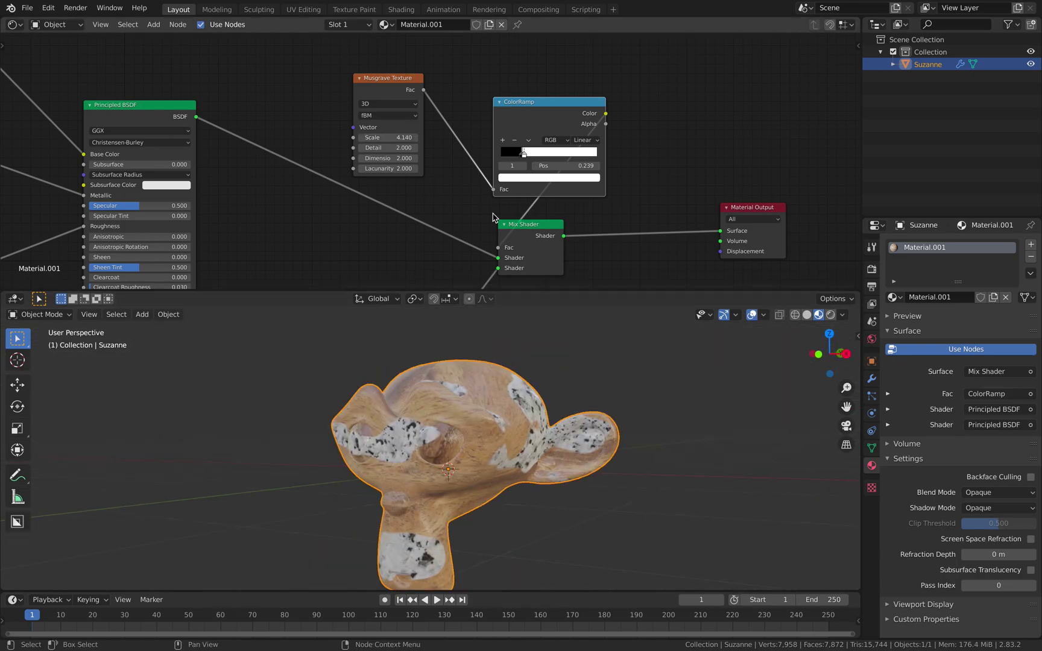
Move the Material Output and Mix Shader nodes beyond the ColorRamp so the links are readable, and save the file.
scroll(513, 197, "up", 1)
middle_click_drag(544, 118, 446, 93)
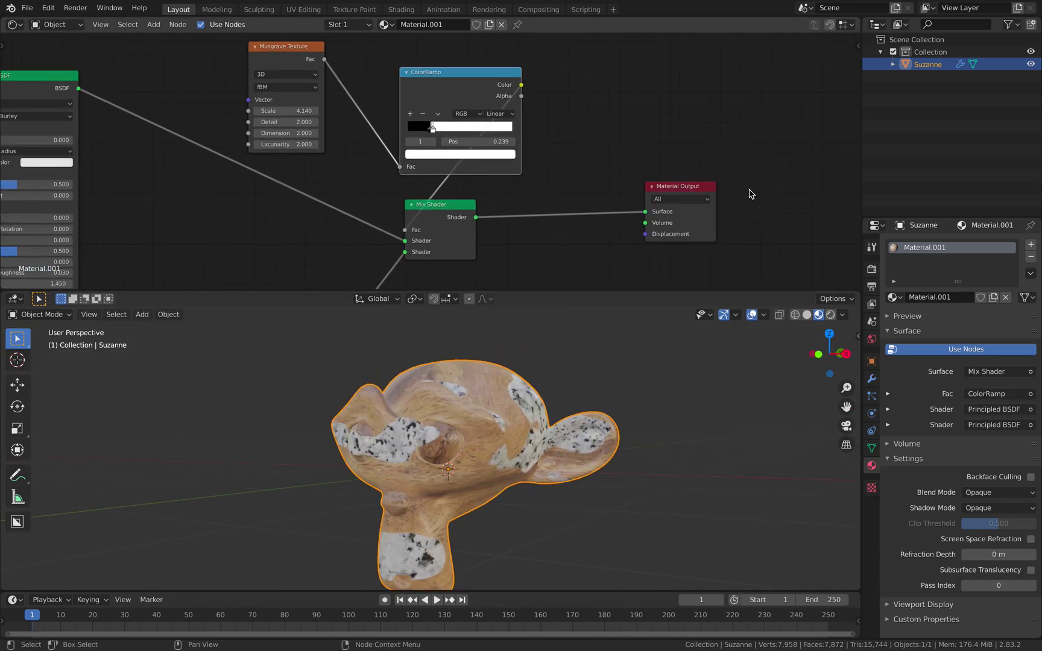
left_click(672, 174)
left_click_drag(676, 183, 747, 187)
left_click_drag(448, 203, 645, 171)
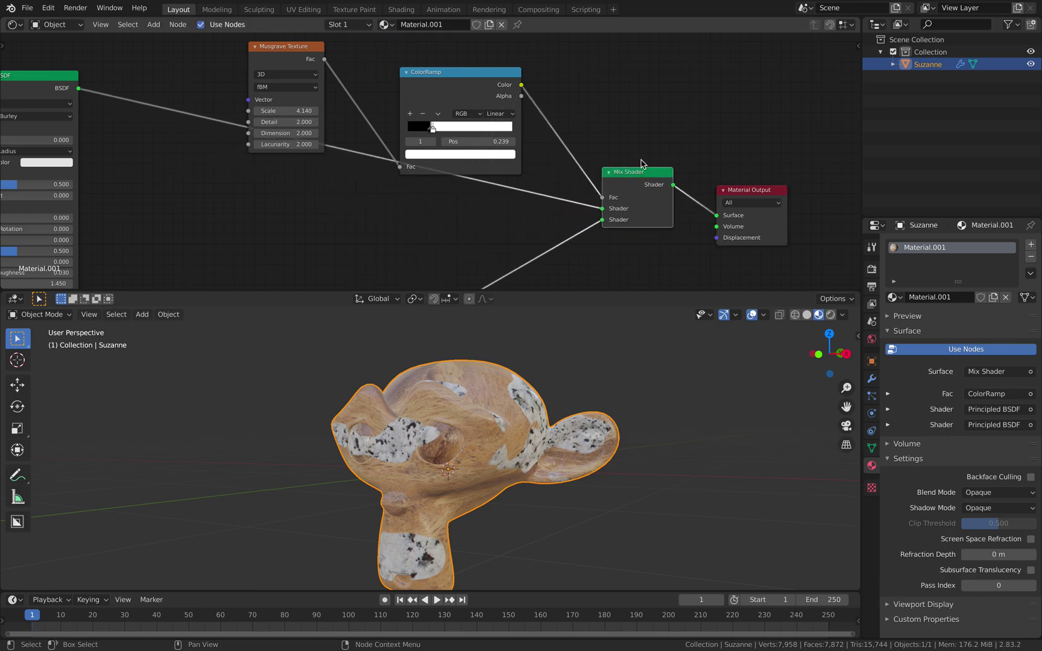
middle_click_drag(646, 171, 616, 185)
key("ctrl+s")
middle_click_drag(595, 147, 555, 158)
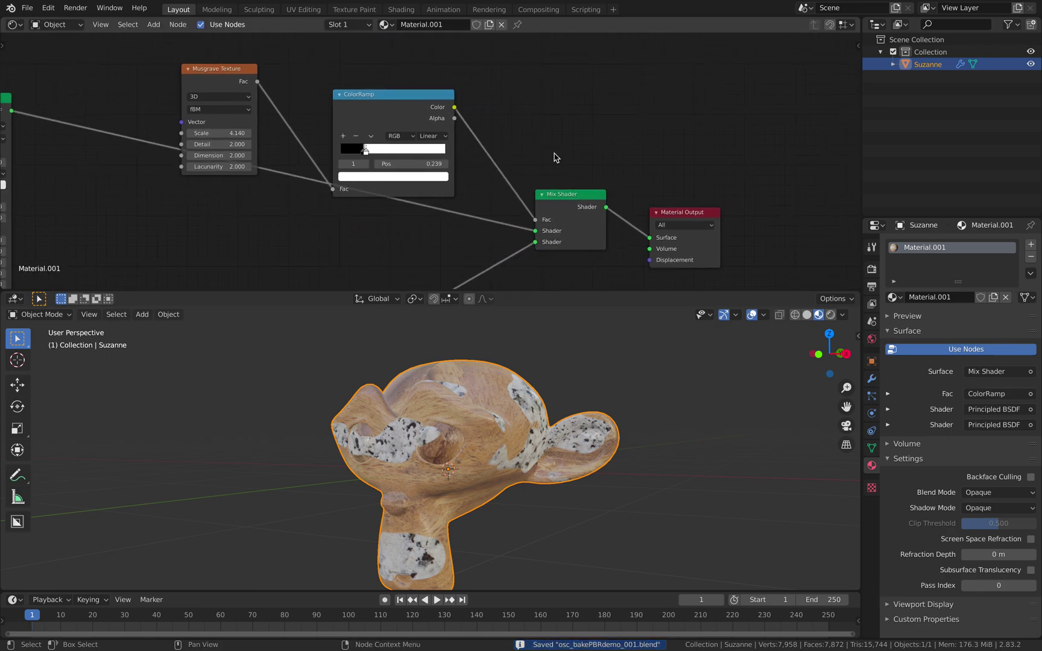
Move the ColorRamp and Musgrave Texture nodes above the link running from the bamboo Principled BSDF to the Mix Shader.
left_click_drag(417, 104, 450, 68)
left_click_drag(244, 77, 285, 49)
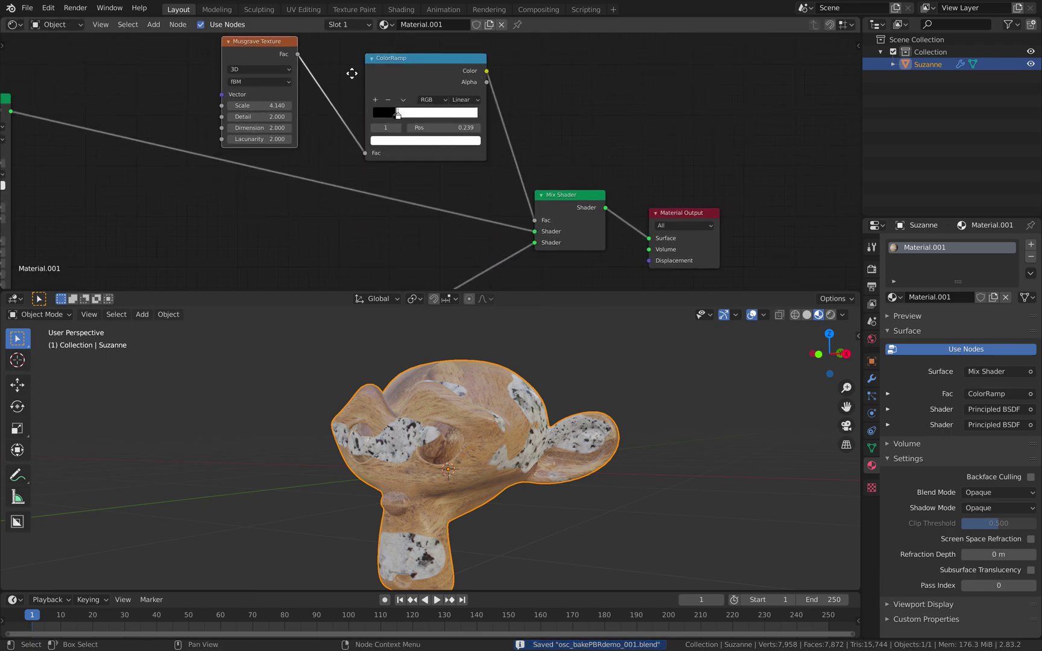
middle_click_drag(356, 70, 338, 92)
middle_click_drag(510, 443, 457, 496)
scroll(557, 442, "up", 4)
scroll(434, 463, "down", 5)
key("s")
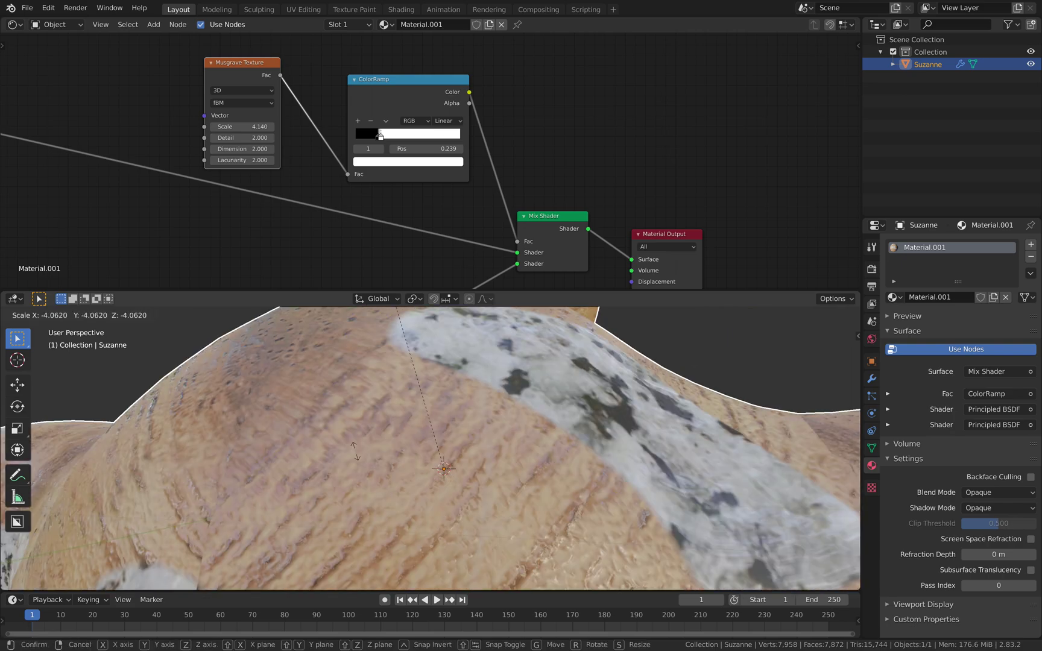
right_click(493, 556)
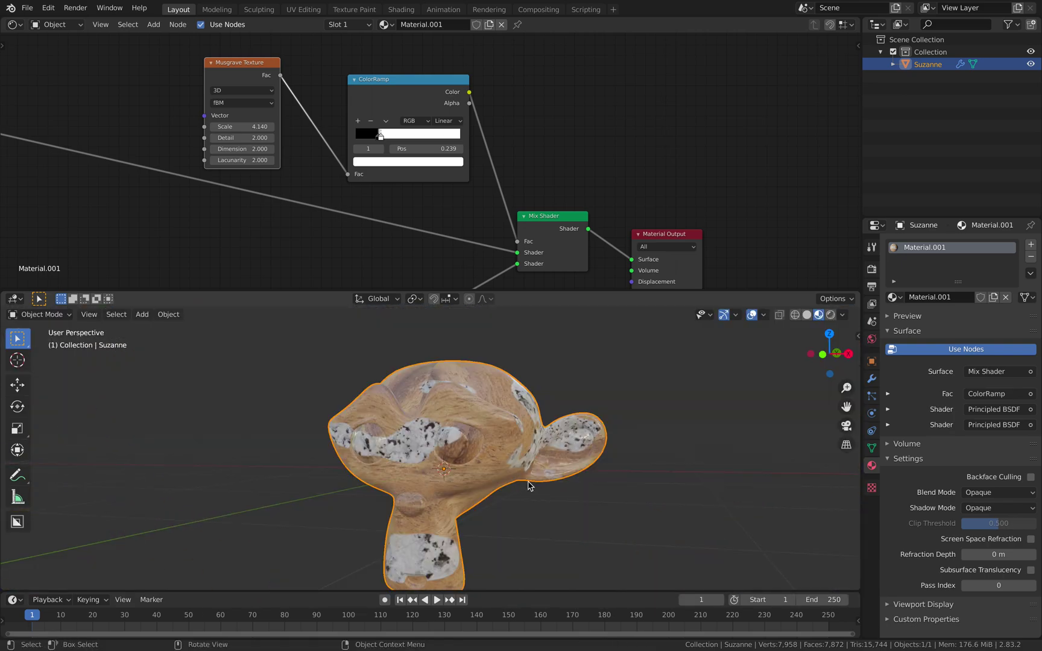
Adjust the positions of the Mix Shader and Material Output nodes slightly and save the file.
middle_click_drag(488, 204, 477, 175)
left_click_drag(549, 198, 571, 190)
left_click_drag(639, 207, 653, 205)
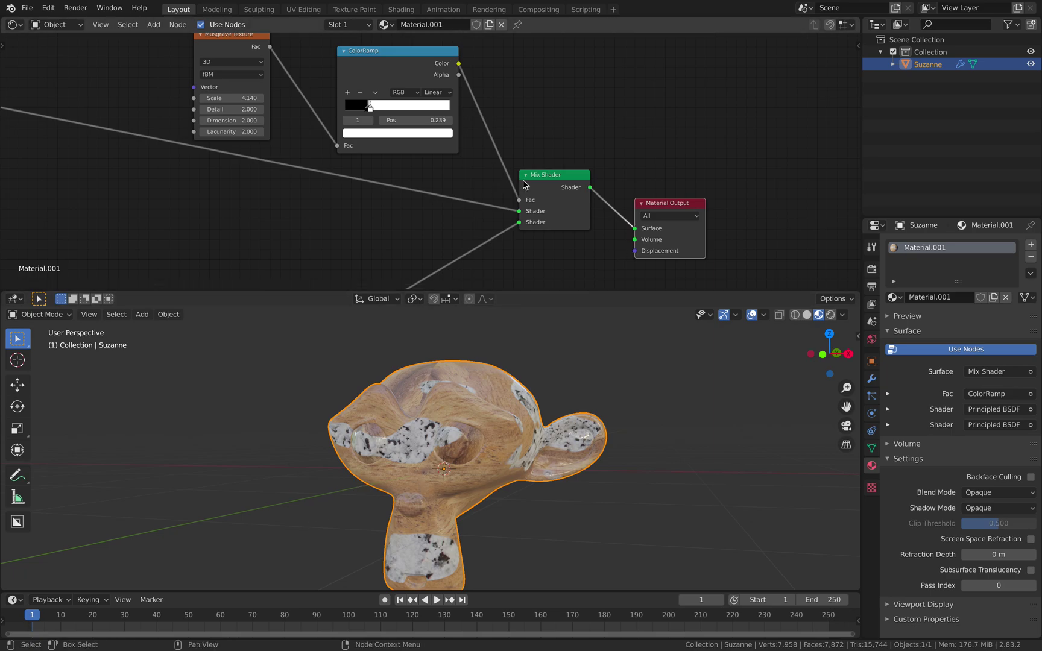
middle_click_drag(464, 265, 430, 270)
key("ctrl+s")
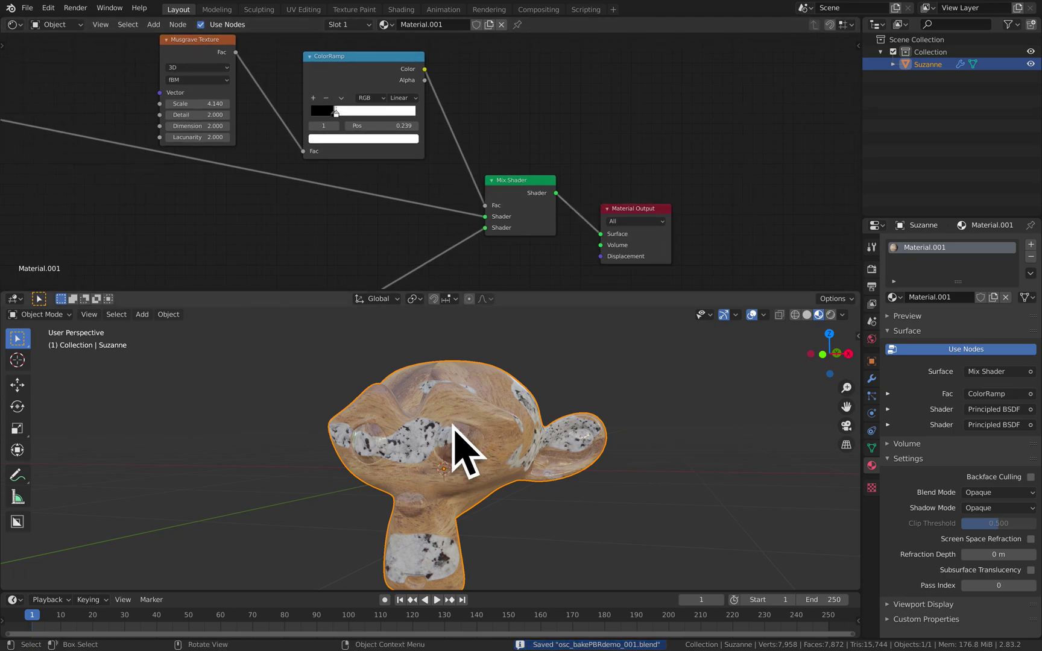
middle_click_drag(469, 429, 526, 445)
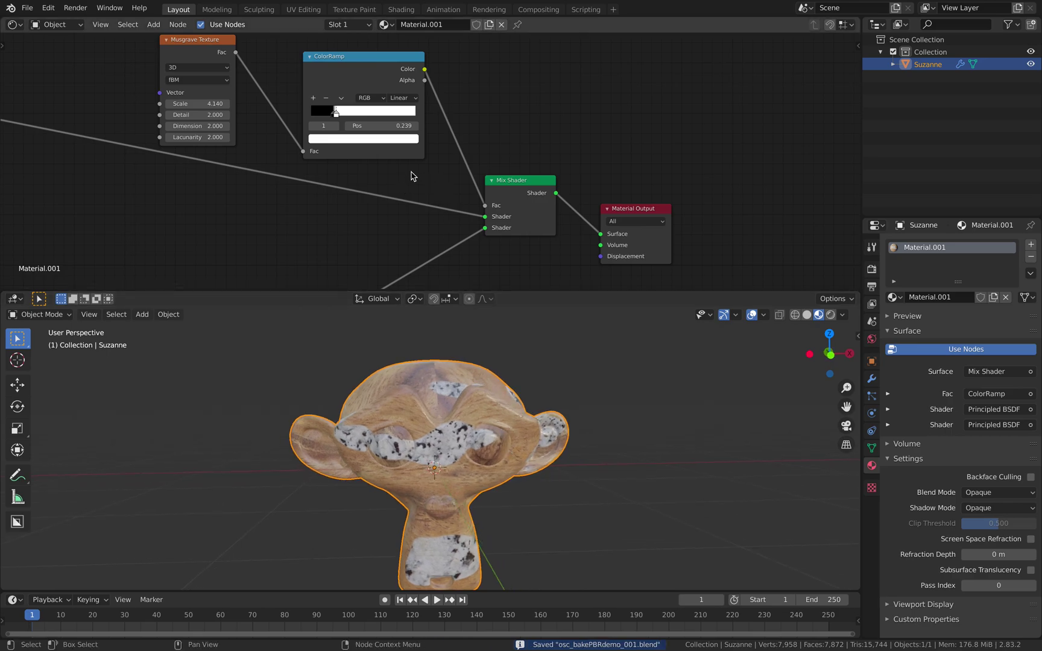
Set the Musgrave Texture's scale to 6.94 for smaller granite patches and save the file.
middle_click_drag(412, 174, 407, 201)
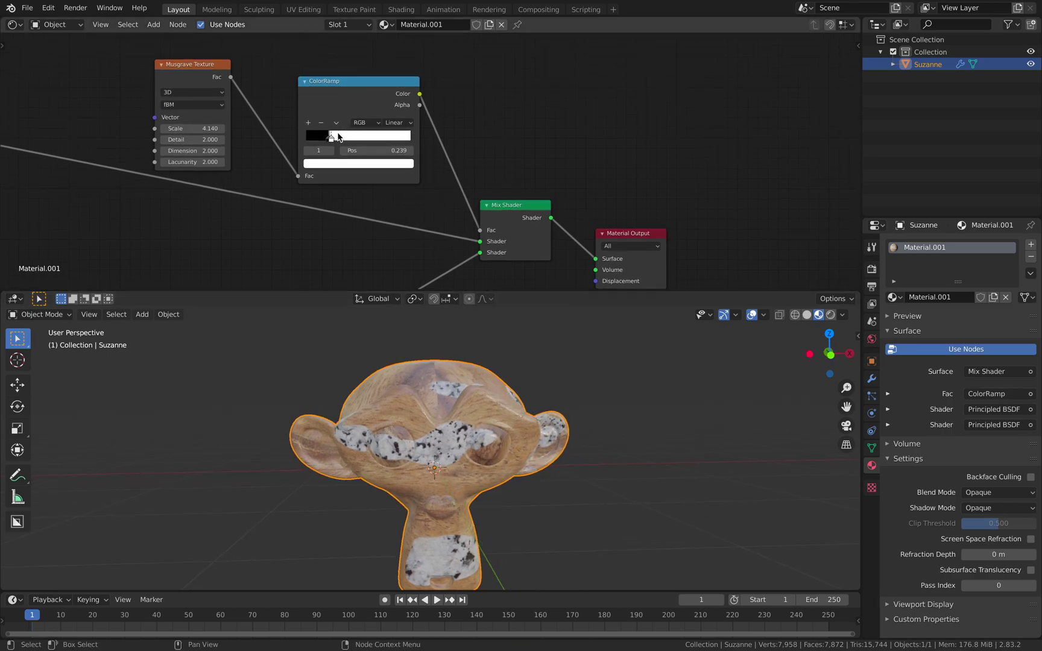
left_click_drag(199, 128, 283, 128)
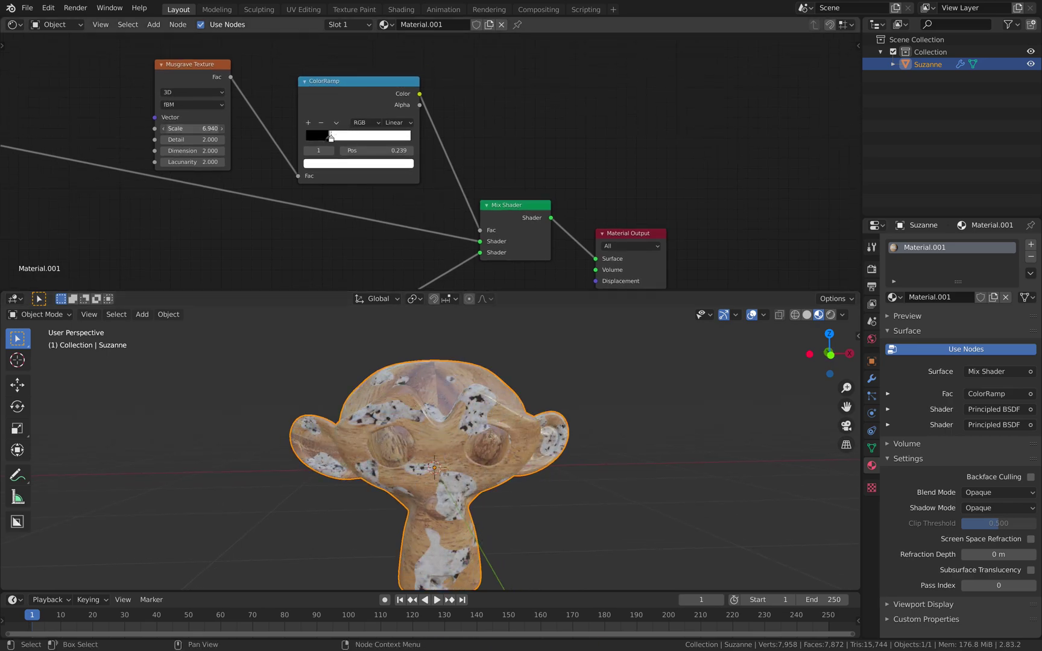
middle_click_drag(530, 398, 600, 425)
key("ctrl+s")
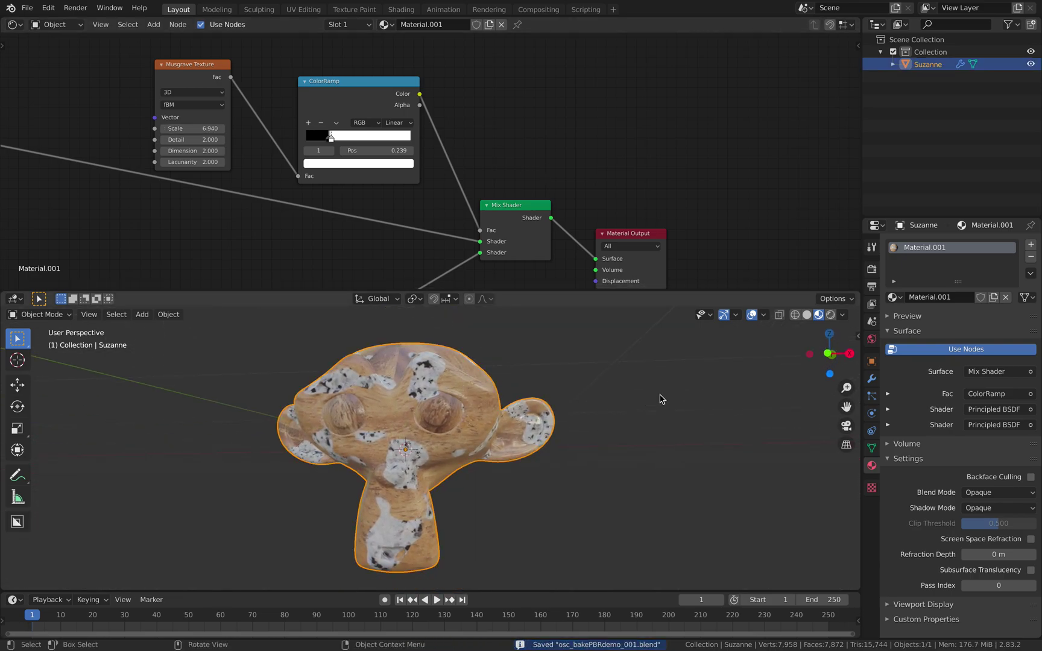
Switch the scene's render engine to Cycles.
left_click(871, 248)
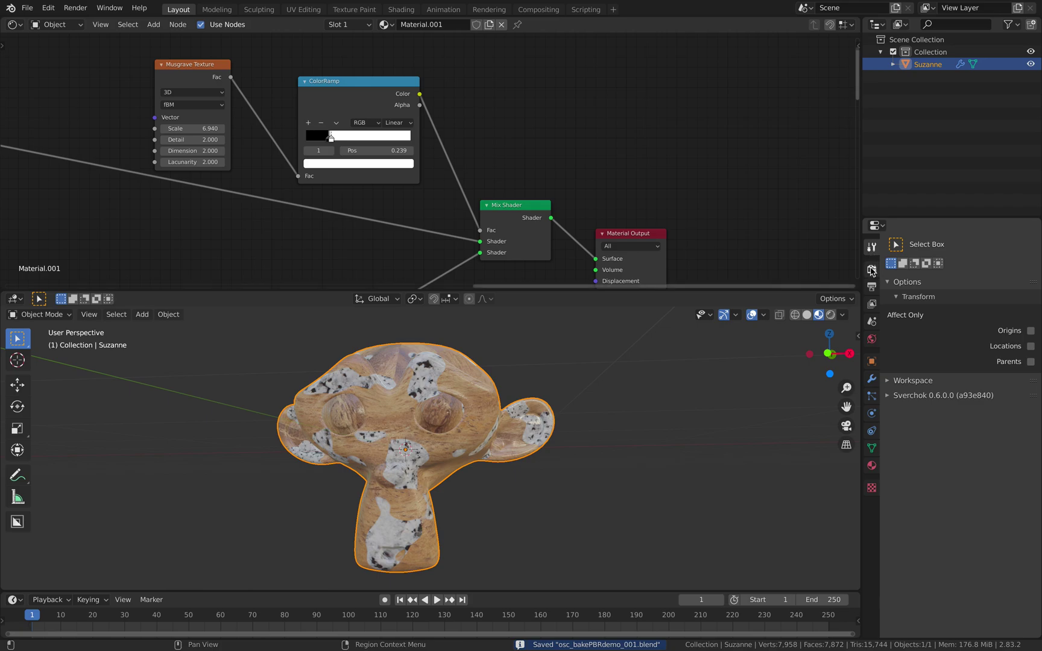
left_click(871, 269)
left_click(998, 244)
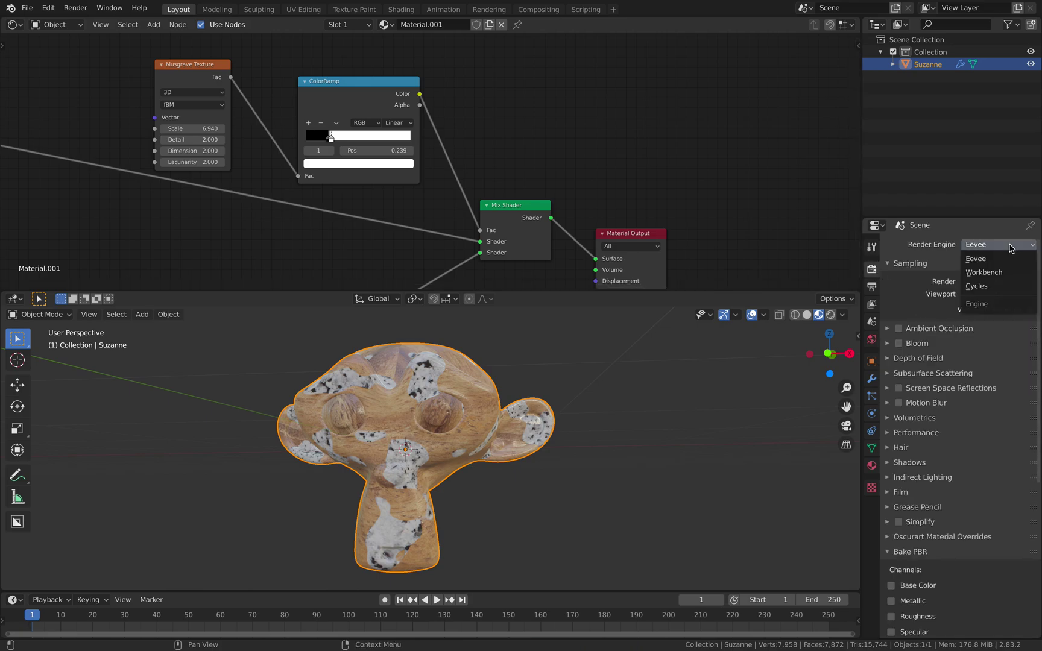
left_click(977, 287)
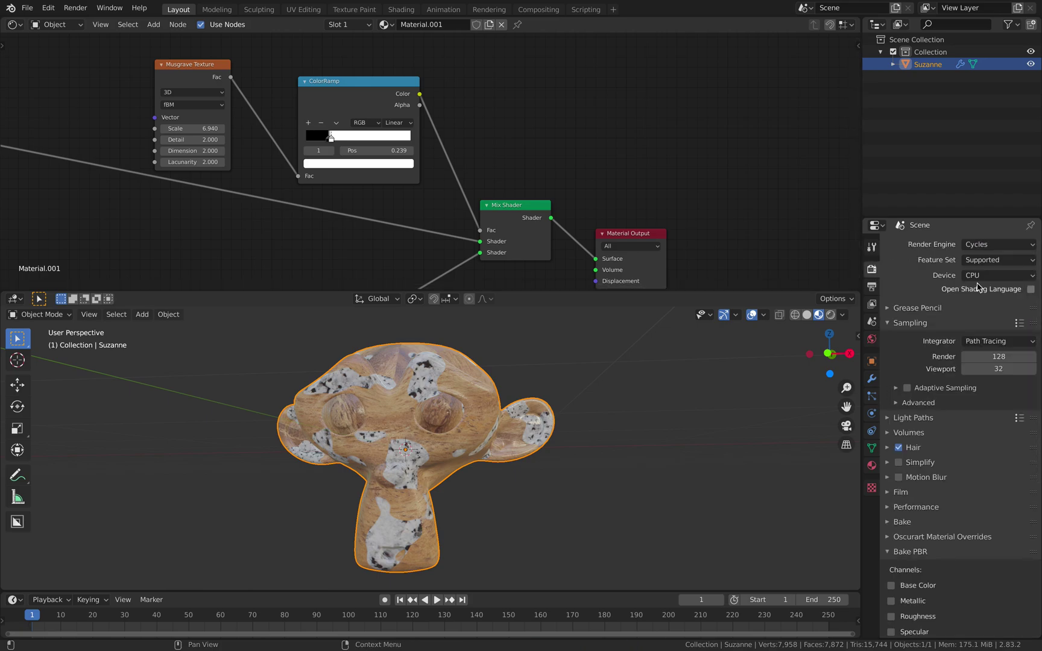
Set the Cycles render samples to 10 and save the file.
left_click(990, 358)
type("10")
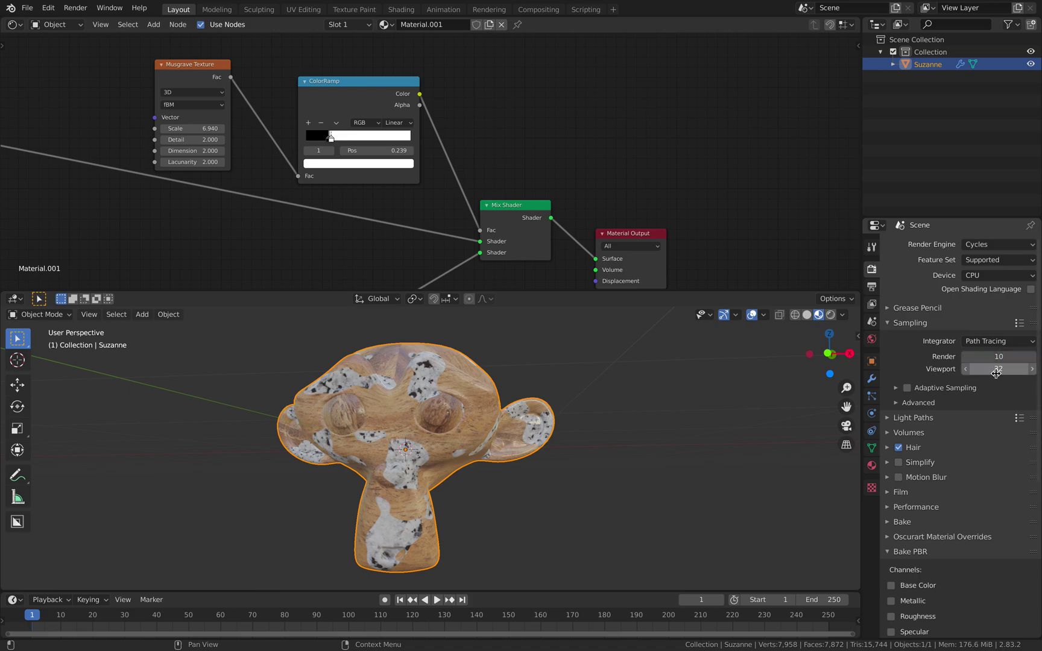
key("Return")
middle_click_drag(663, 421, 580, 431)
key("ctrl+s")
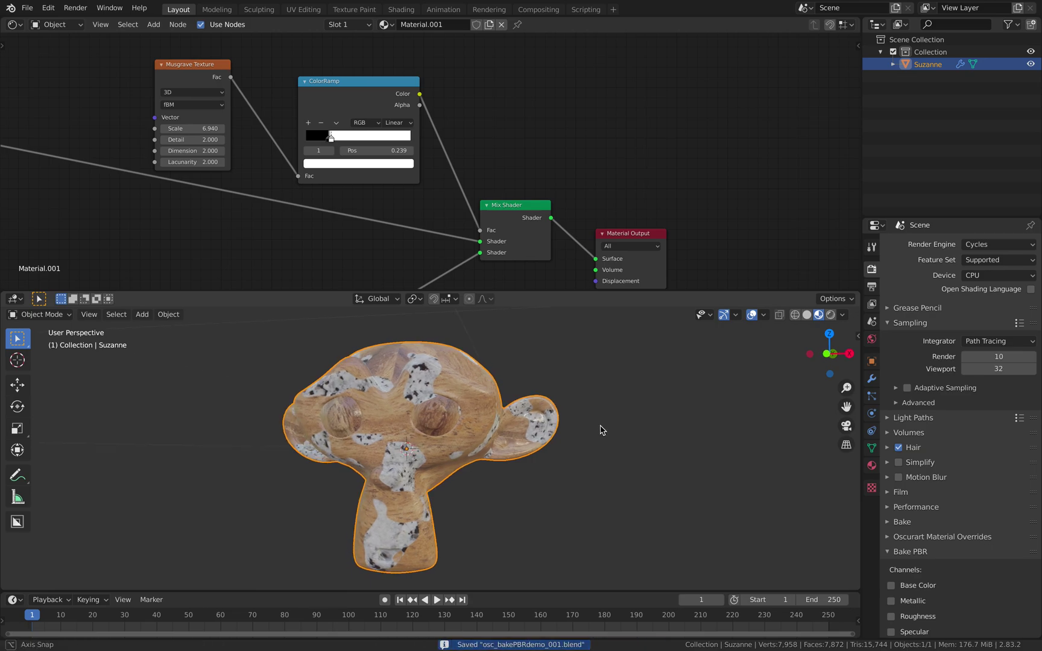
scroll(783, 458, "down", 3)
scroll(748, 460, "up", 4)
scroll(578, 416, "up", 1)
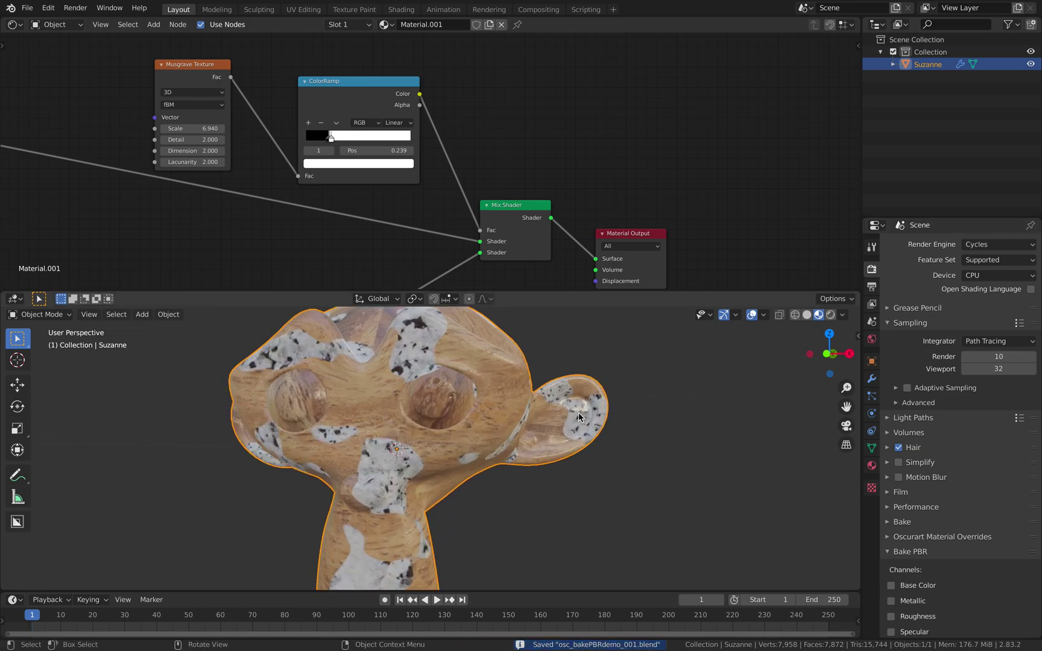
middle_click_drag(487, 364, 518, 369)
scroll(566, 395, "down", 1)
middle_click_drag(575, 399, 555, 390)
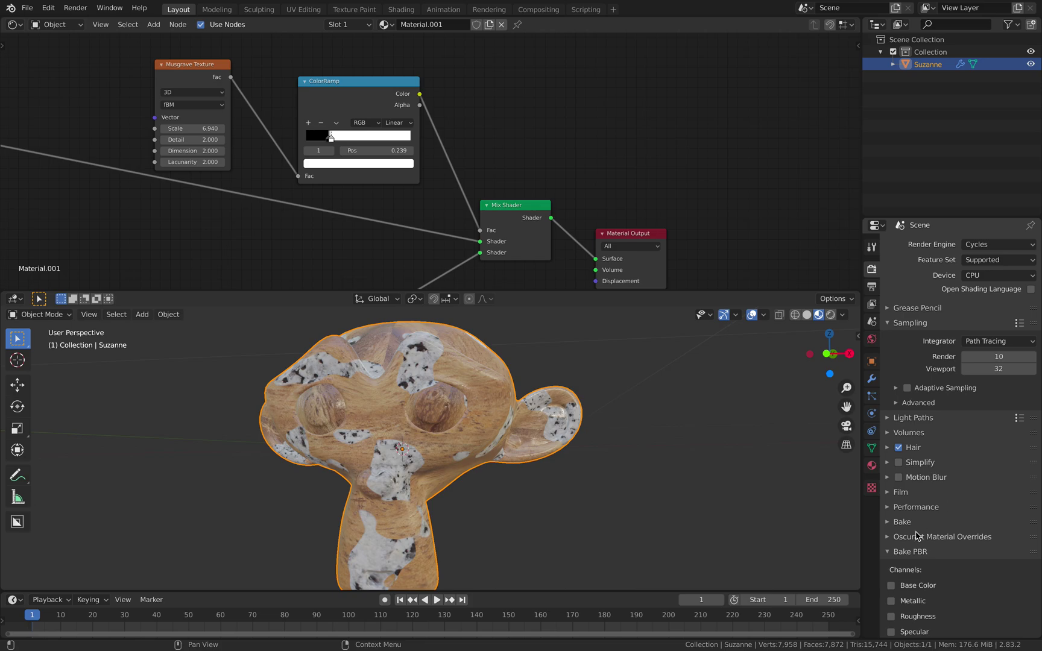
In the Bake PBR settings, disable Selected to active and enable the Base Color, Metallic, Roughness and Normal channels.
scroll(919, 545, "down", 2)
left_click(921, 517)
left_click(921, 519)
left_click(915, 520)
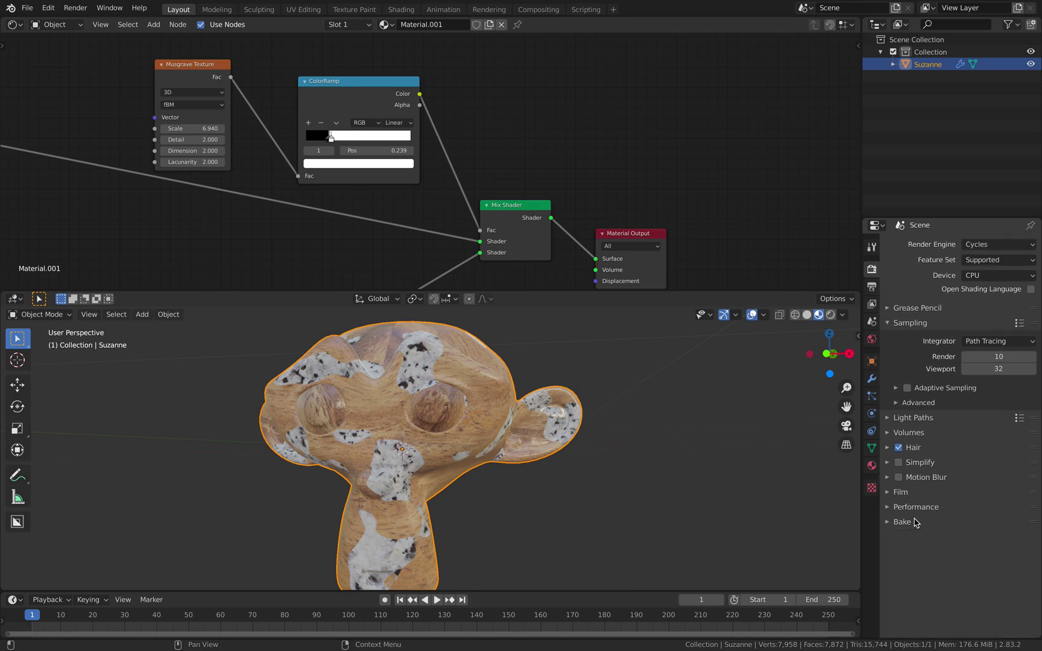
left_click(919, 550)
scroll(967, 550, "down", 13)
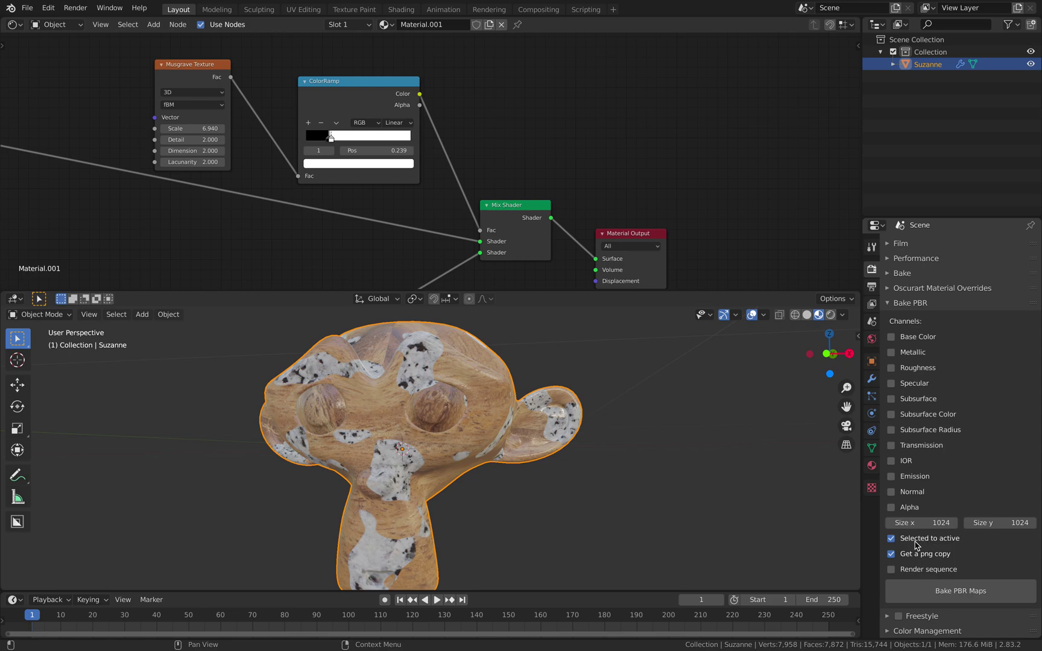
mouse_move(509, 383)
middle_mouse_down()
mouse_move(531, 386)
mouse_move(511, 390)
middle_mouse_up()
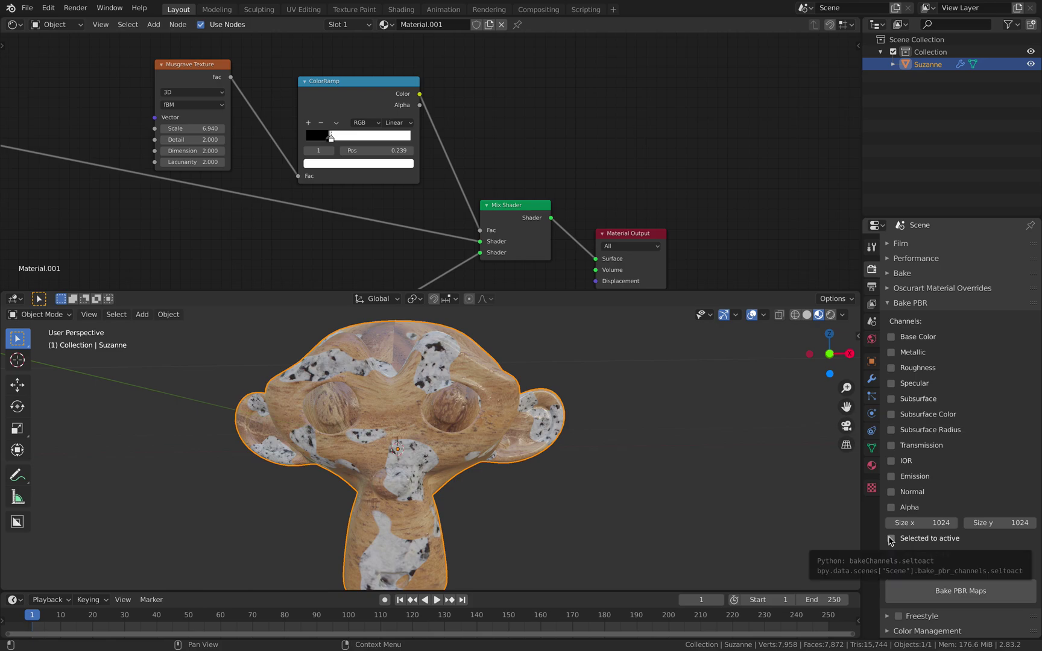
left_click(892, 338)
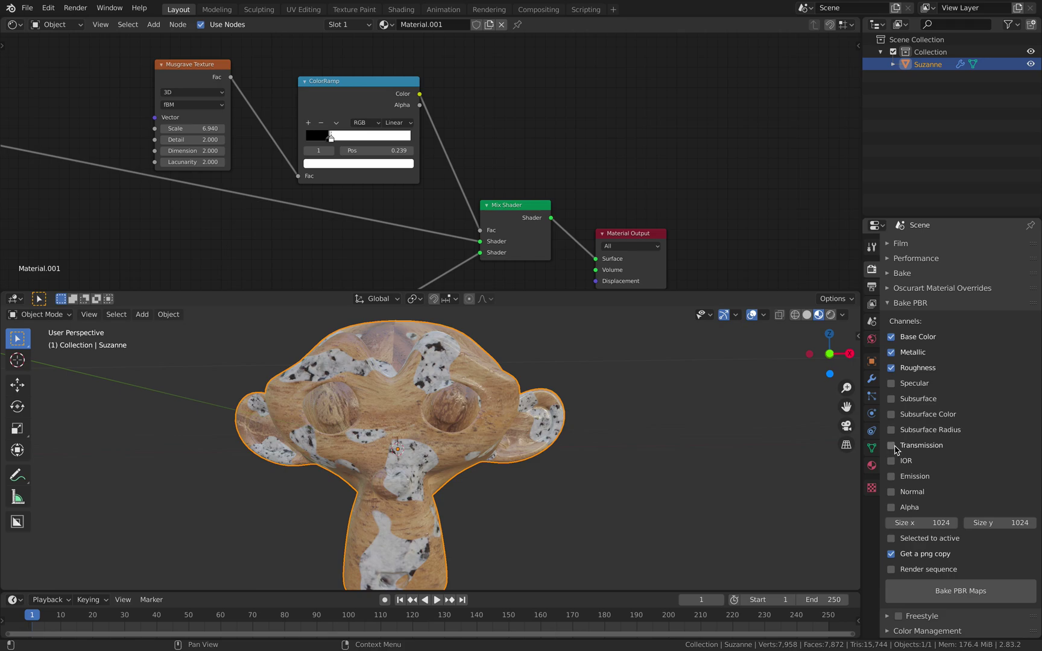
left_click(891, 492)
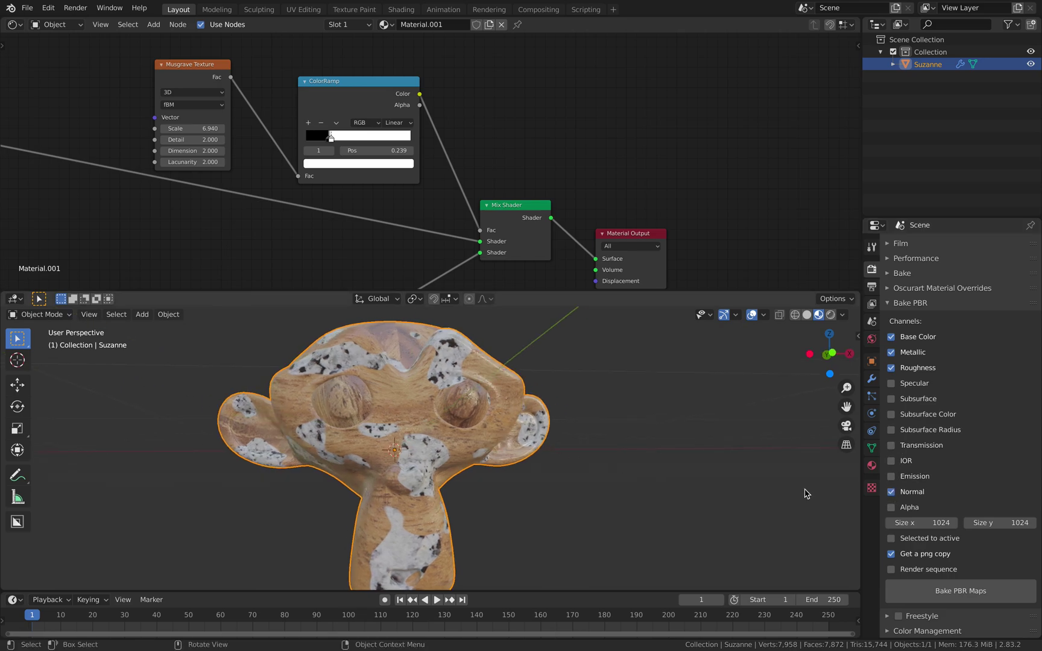
scroll(542, 460, "up", 1)
middle_click_drag(542, 460, 510, 460)
scroll(530, 462, "down", 1)
middle_click_drag(484, 411, 487, 417)
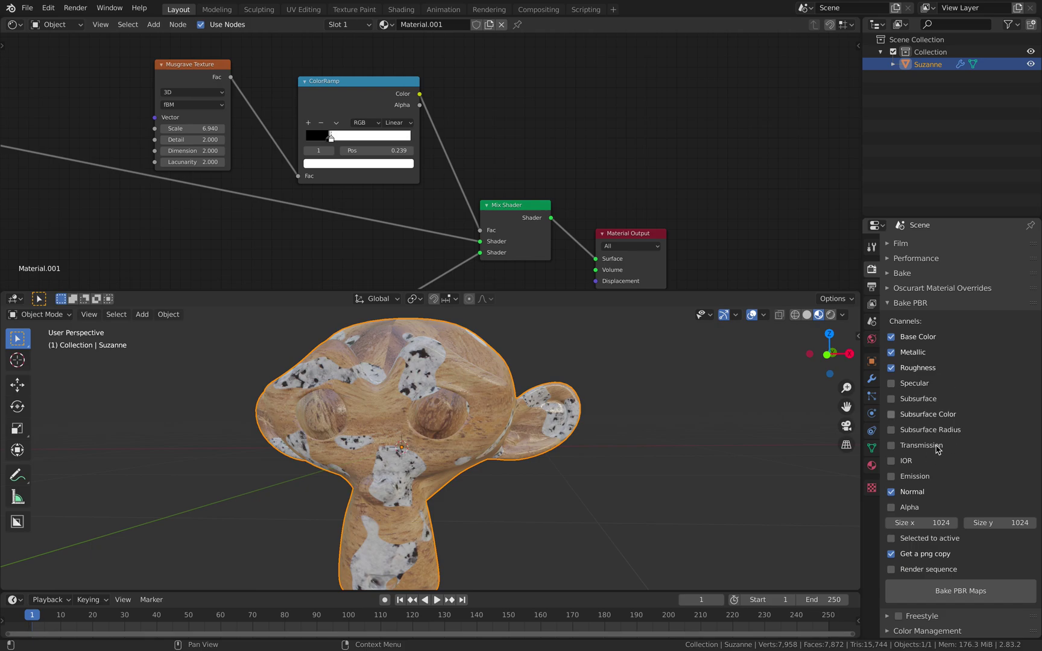
middle_click_drag(658, 458, 732, 464)
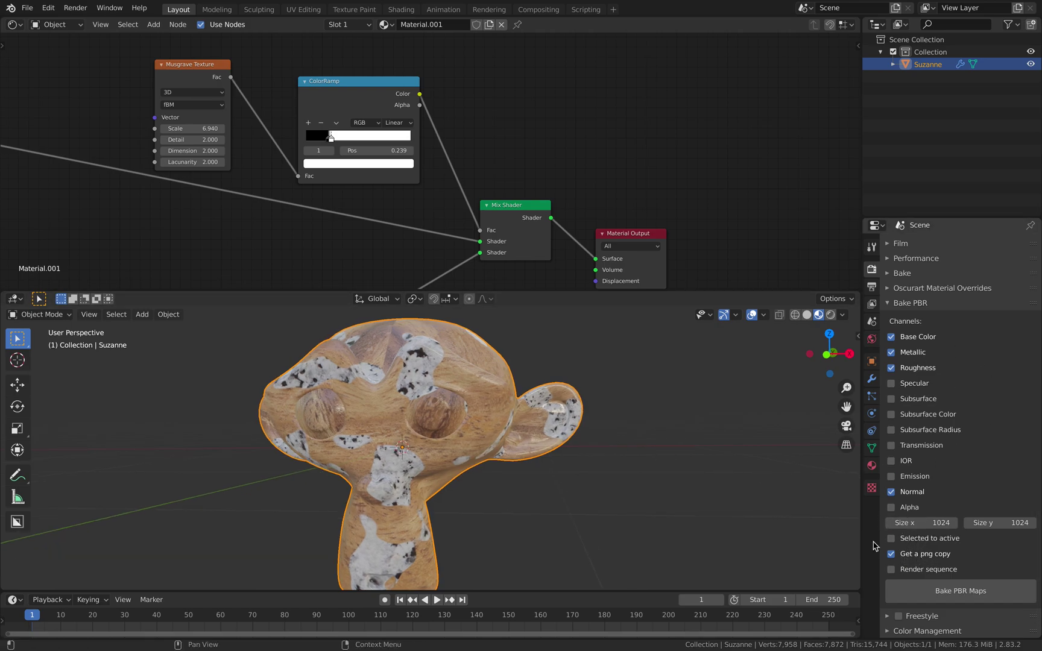
Save the file and bake the monkey head's Base Color, Metallic, Roughness and Normal maps at 1024 × 1024 with PNG copies.
middle_click_drag(684, 449, 733, 489)
key("ctrl+s")
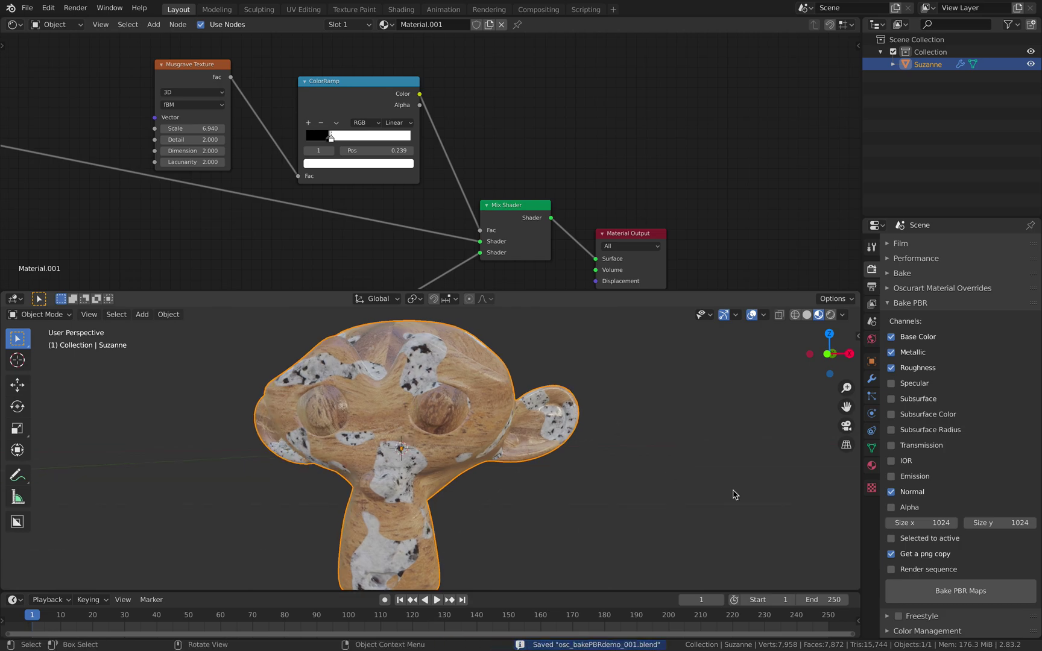
left_click(939, 589)
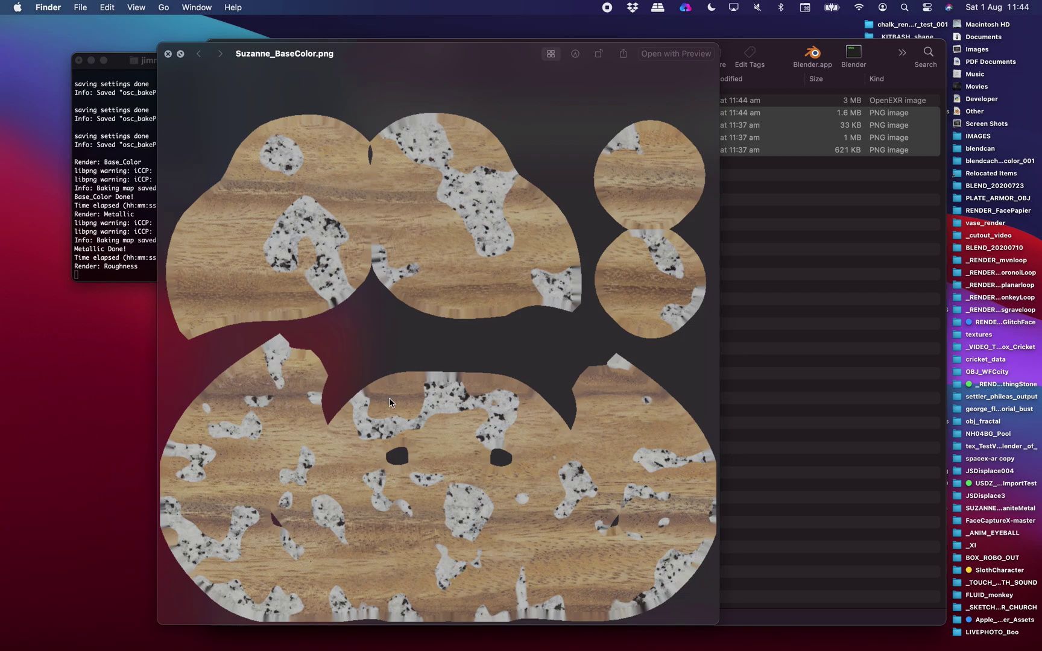
Close the preview of Suzanne_BaseColor.png in Finder and sort the IMAGES folder by date modified.
left_click(168, 53)
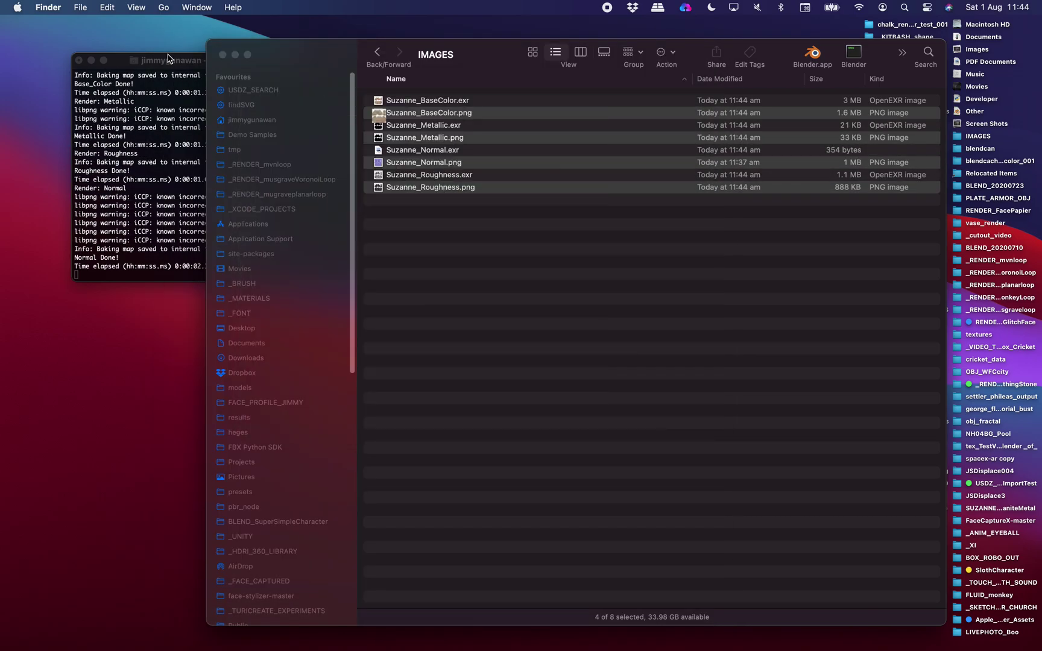
left_click(740, 79)
left_click(740, 80)
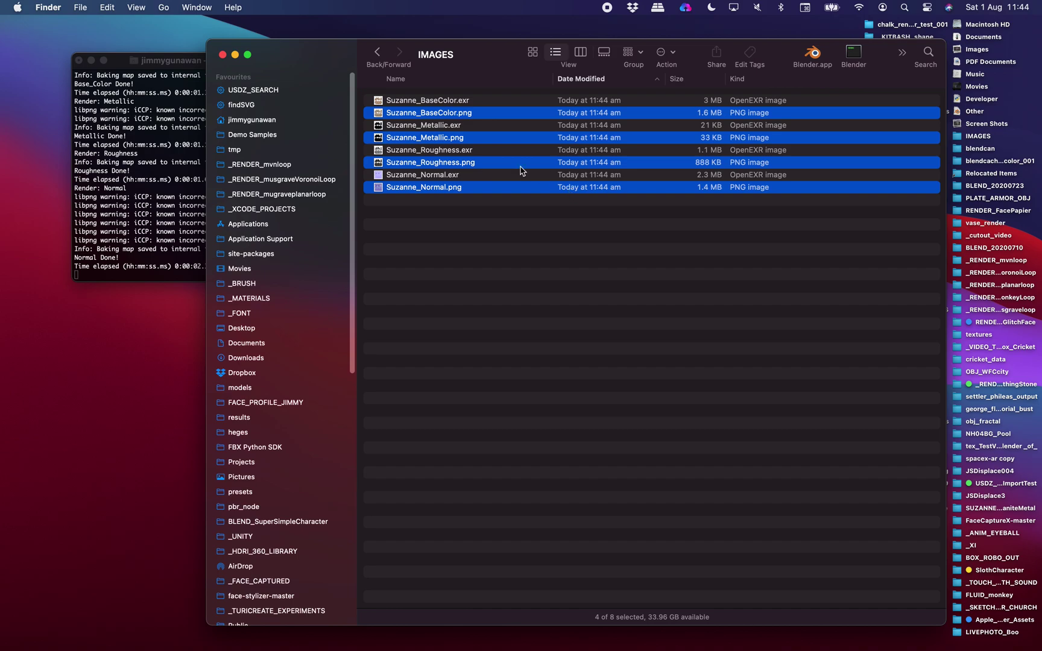
Move the IMAGES folder window aside, open Reality Converter and reposition its empty window.
left_click_drag(313, 71, 382, 68)
mouse_move(15, 452)
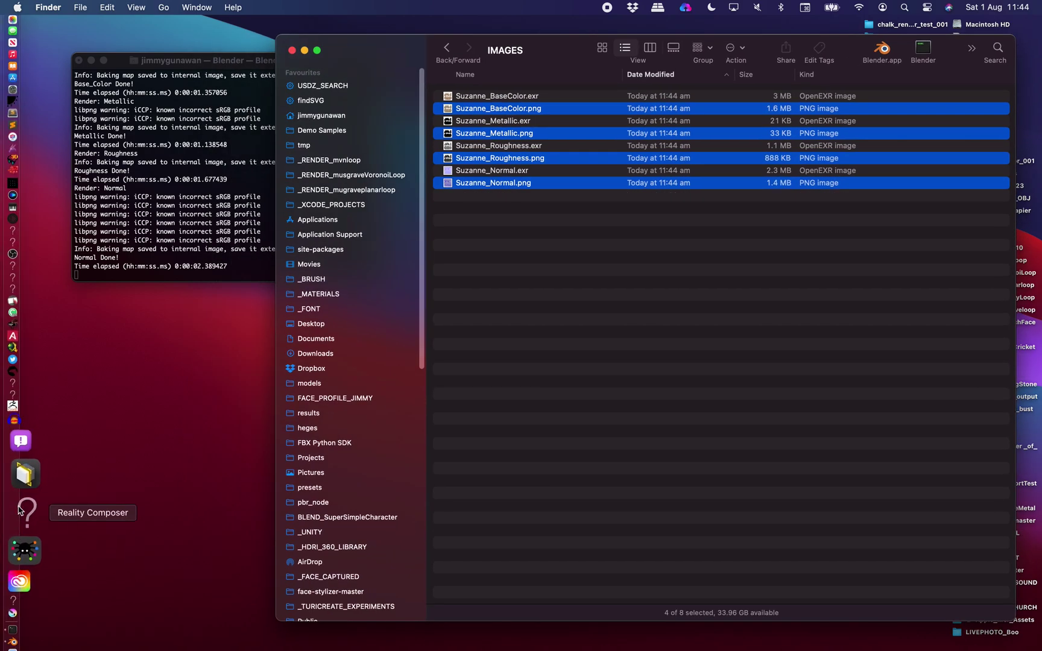
left_click(24, 495)
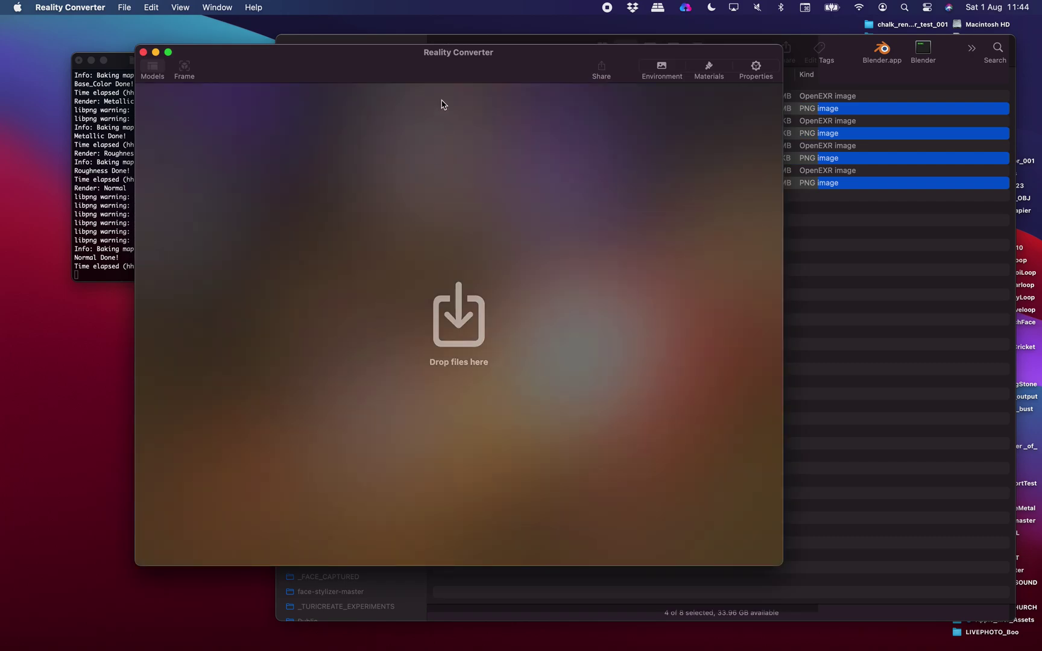
left_click_drag(424, 67, 342, 79)
Switch to Blender and export the monkey head to the Desktop as glTF Binary osc_bakePBRdemo_001 with modifiers applied.
key("ctrl+Right")
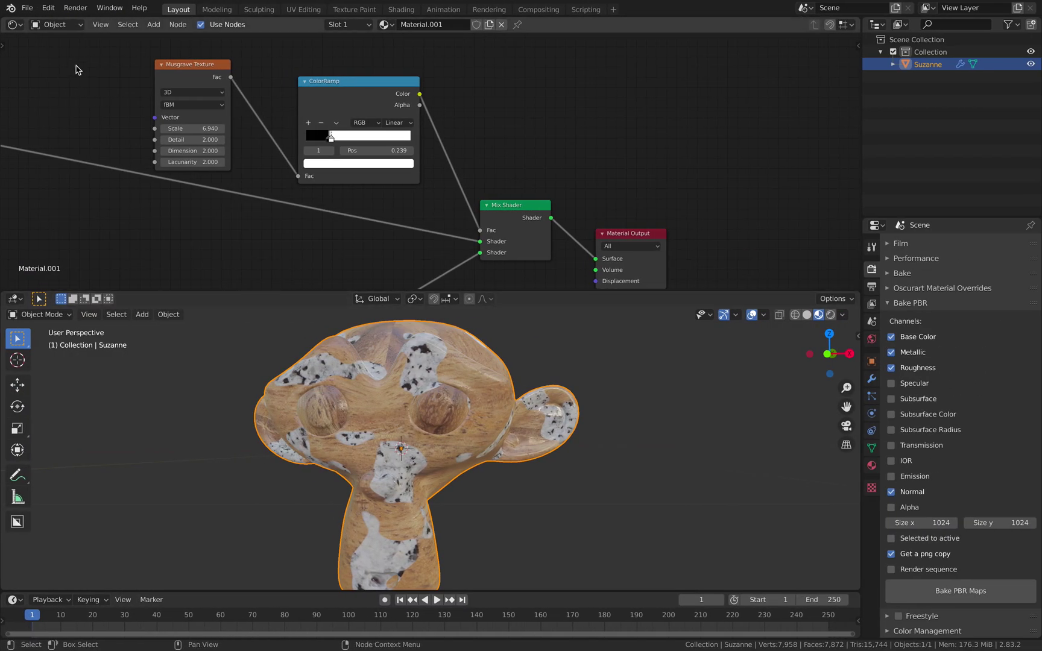
left_click(27, 7)
mouse_move(114, 188)
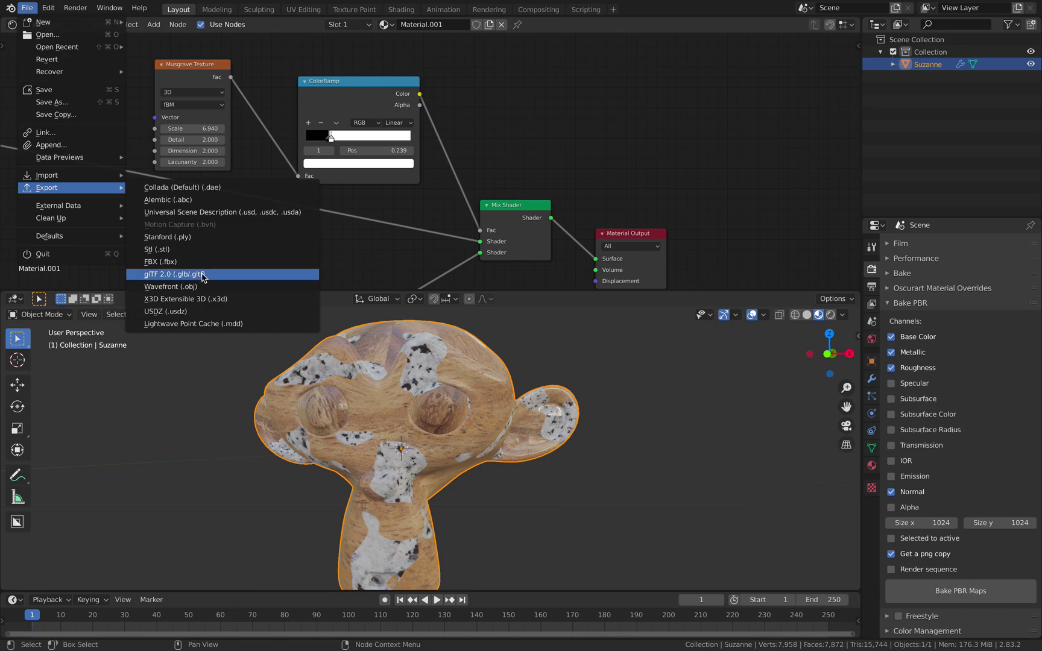
left_click(202, 276)
left_click(429, 570)
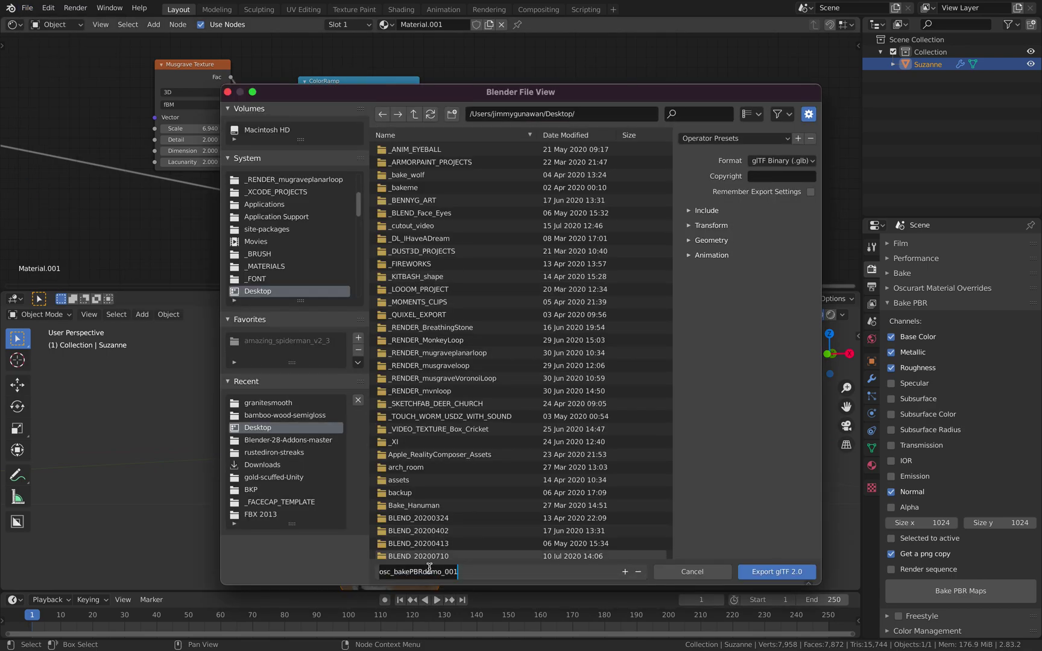
left_click(730, 241)
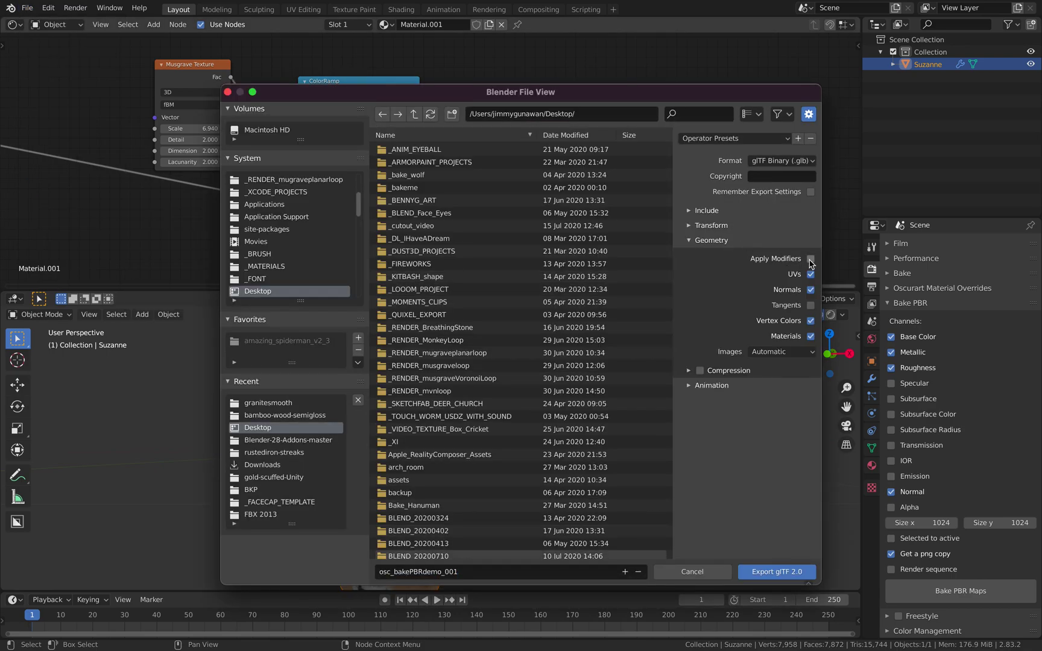
left_click(789, 570)
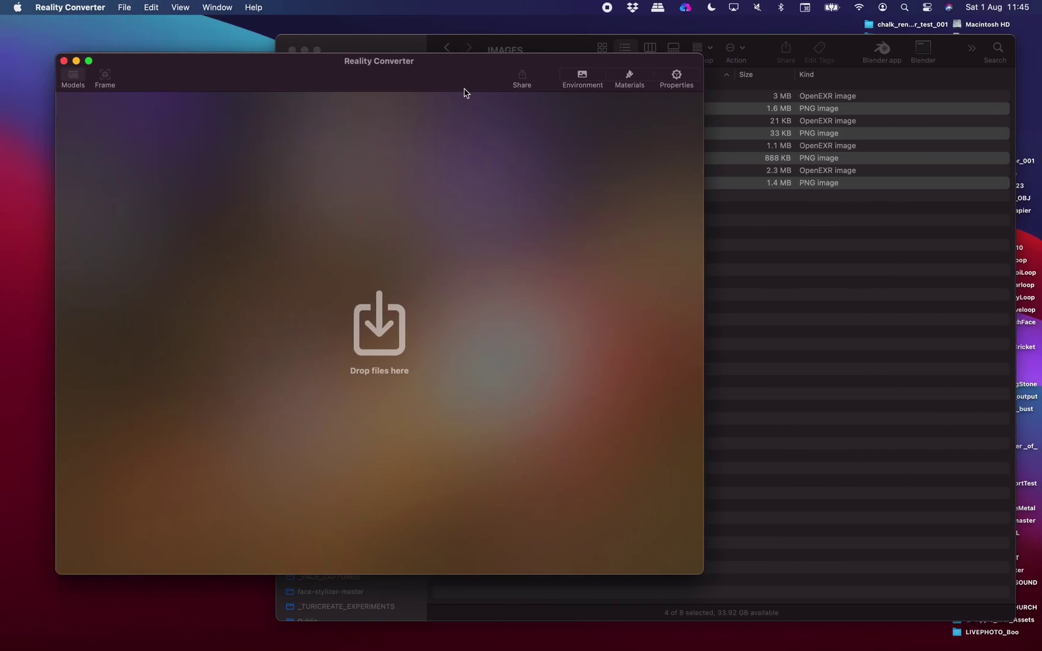
Examine the baked Normal, Roughness, Metallic and Base Color PNG maps of the IMAGES folder in a Finder preview.
left_click_drag(441, 74, 480, 52)
left_click(392, 50)
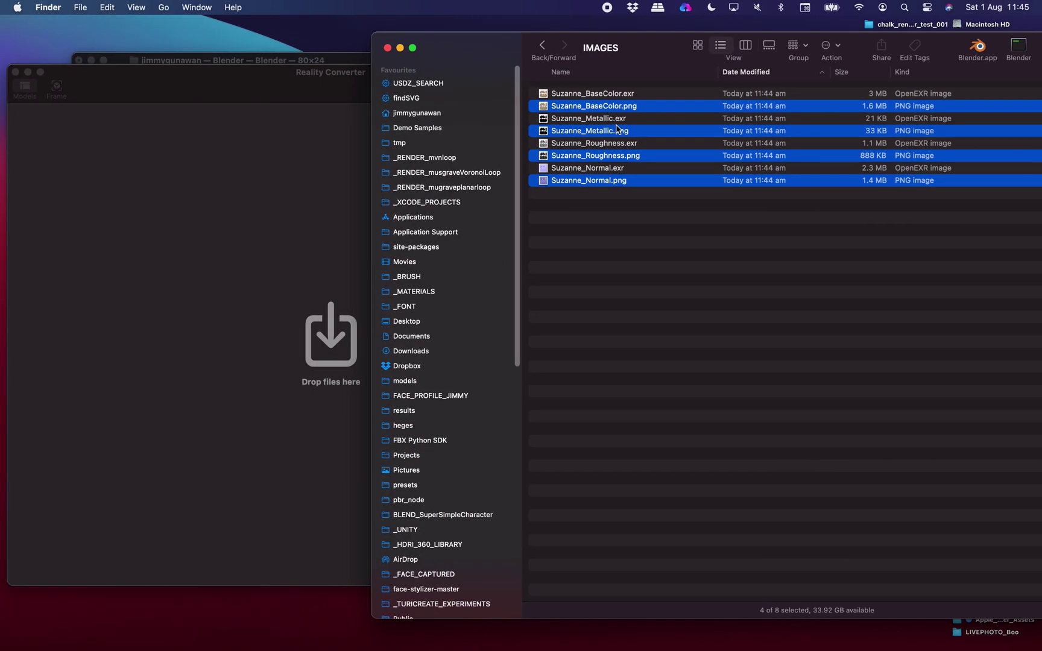
key("space")
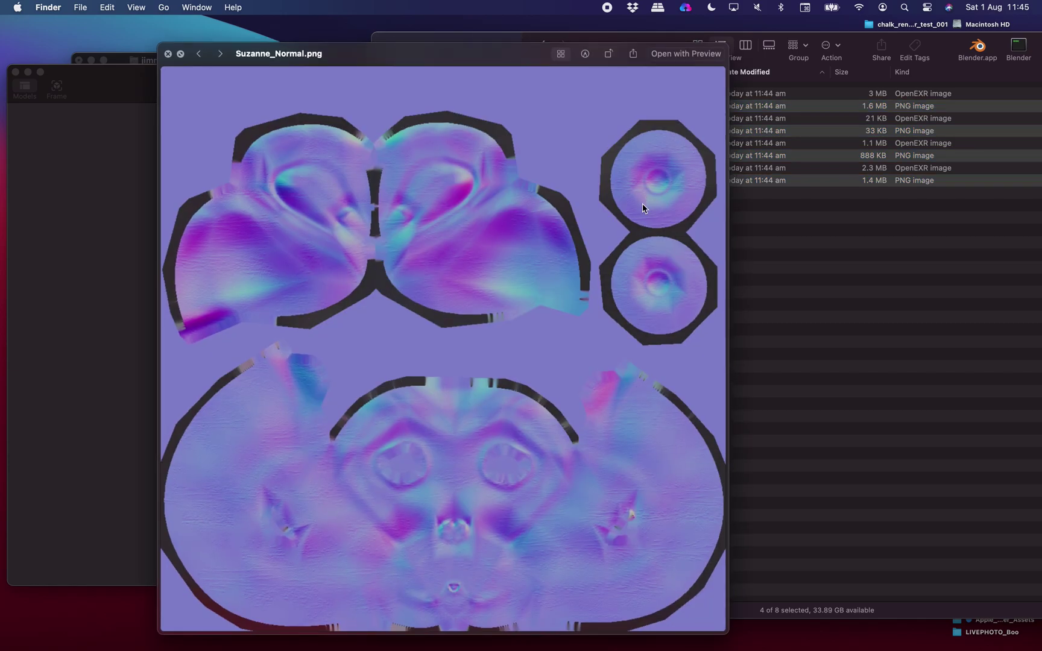
key("Left")
key("Left")
key("Left")
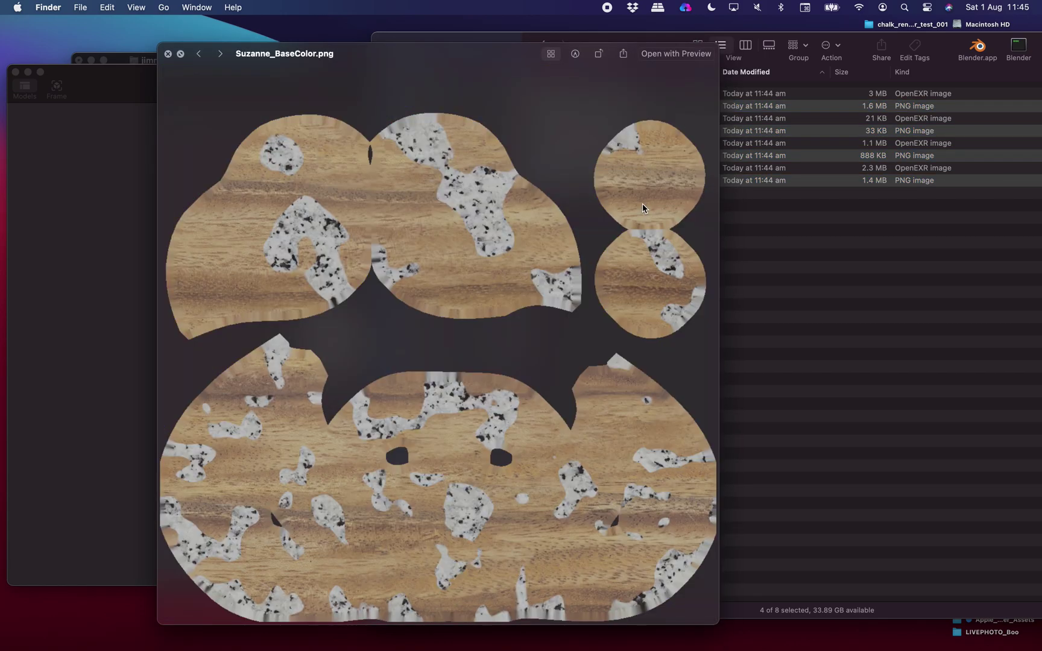
left_click(169, 53)
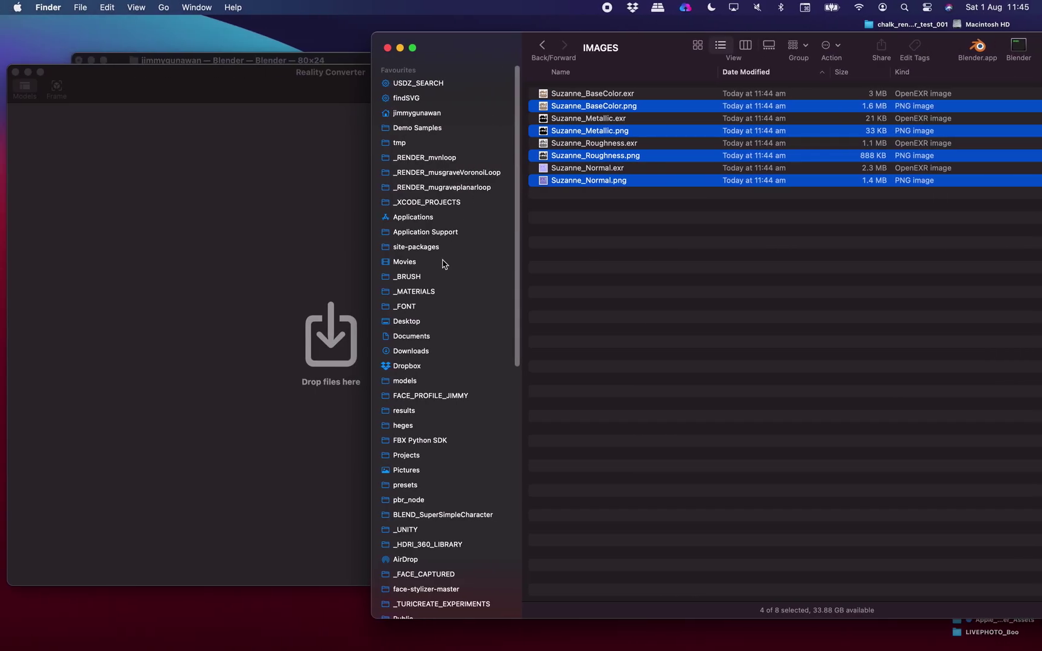
Load osc_bakePBRdemo_001.glb from the Desktop into Reality Converter.
left_click(407, 321)
left_click(600, 98)
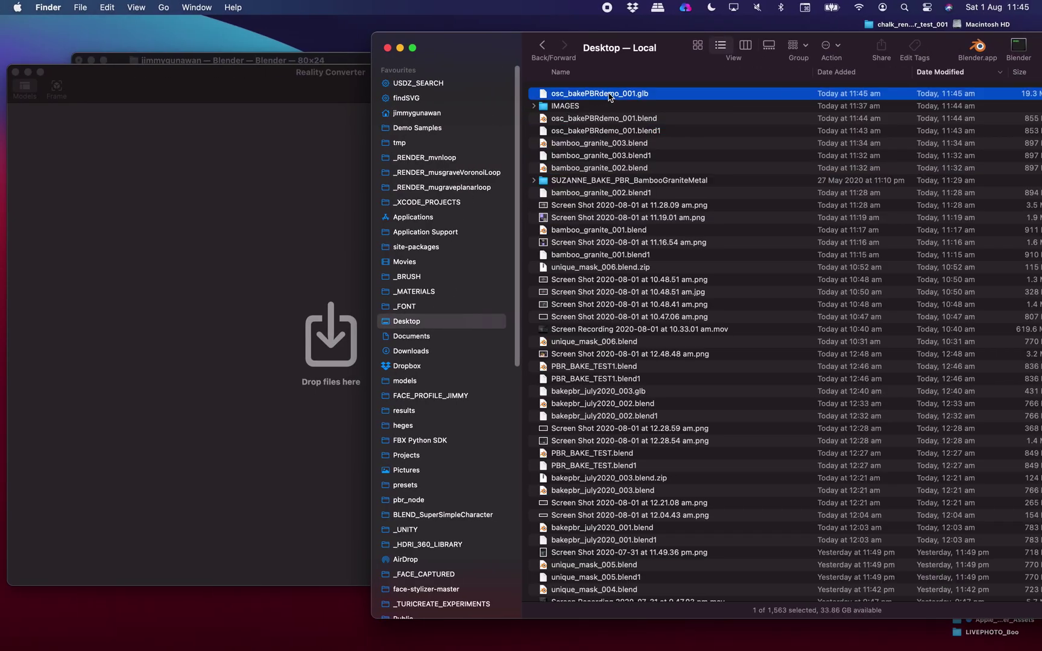
left_click_drag(610, 96, 560, 111)
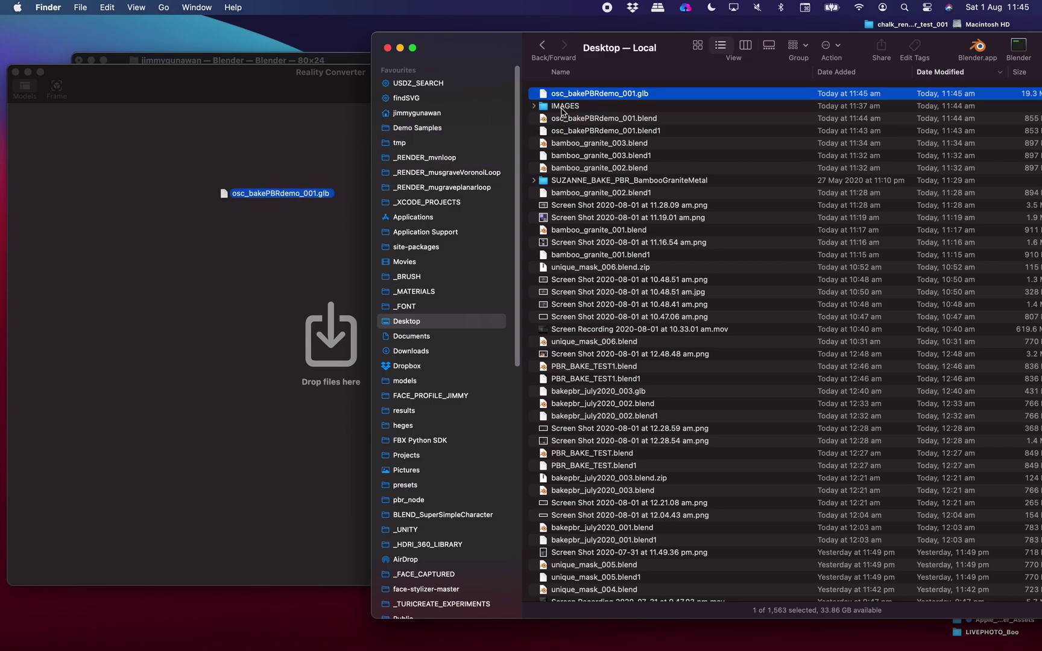
Place the IMAGES folder beside Reality Converter and assign Suzanne_BaseColor.png as the Base Colour map of Material_001.
left_click(572, 109)
double_click(574, 111)
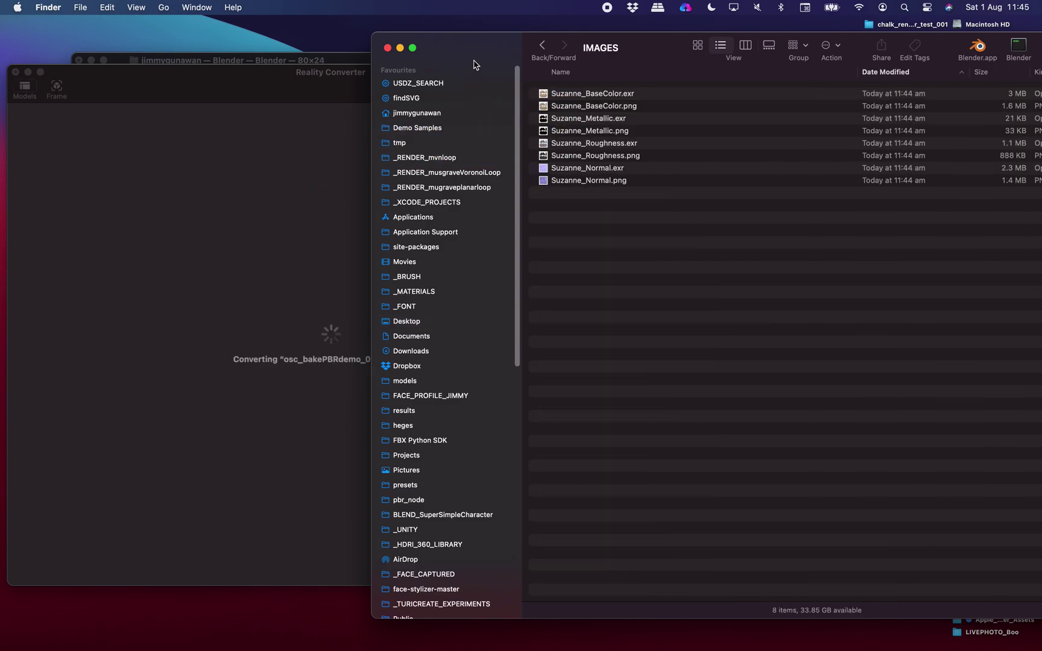
left_click_drag(474, 64, 497, 59)
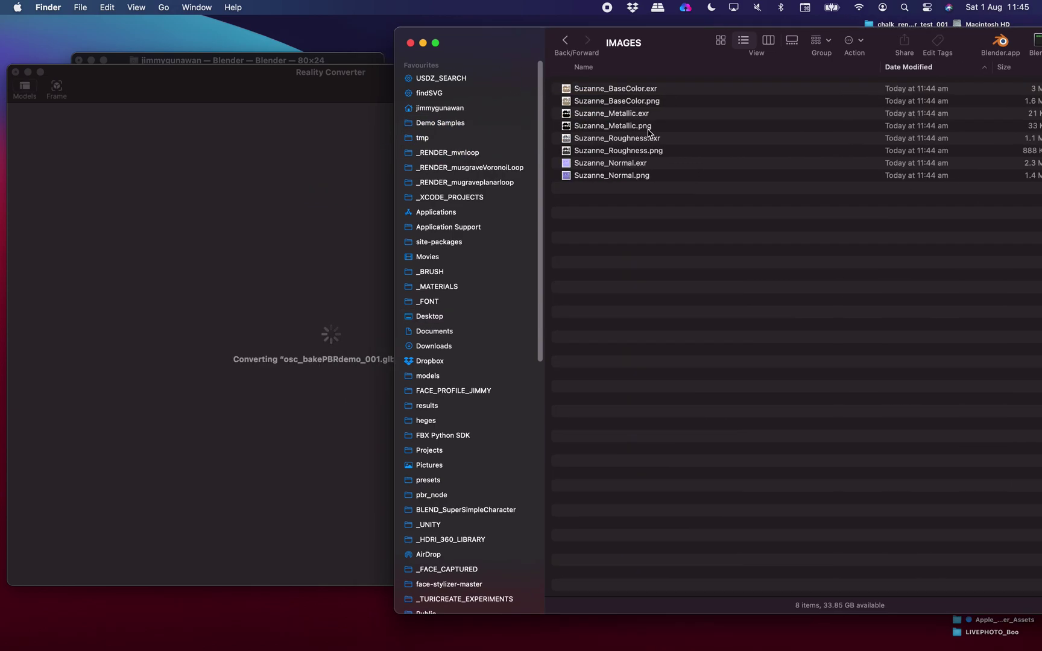
left_click(687, 101)
left_click_drag(488, 55, 621, 71)
left_click_drag(407, 81, 279, 85)
left_click(445, 98)
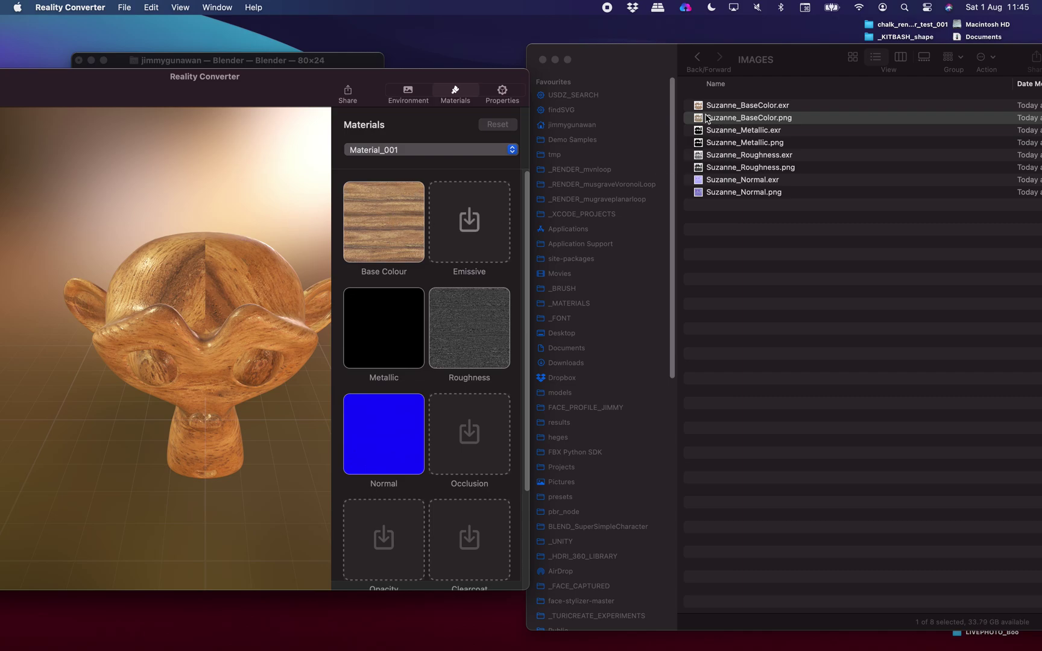
left_click_drag(706, 118, 385, 219)
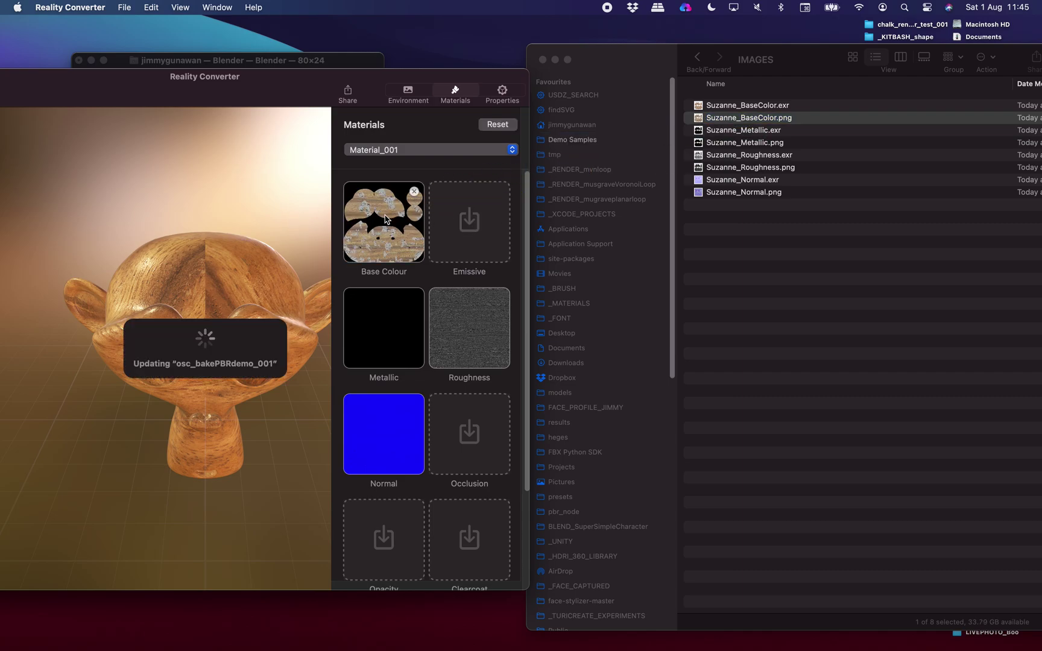
Assign Suzanne_Metallic.png as the Metallic map and Suzanne_Roughness.png as the Roughness map of Material_001.
left_click(701, 132)
left_click(701, 131)
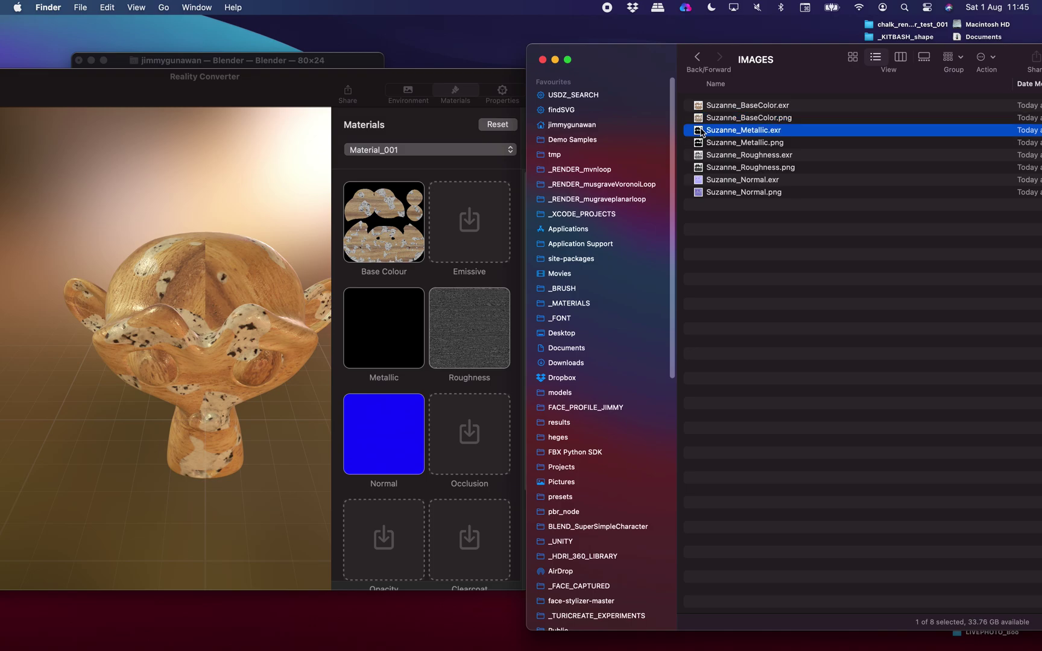
left_click(734, 145)
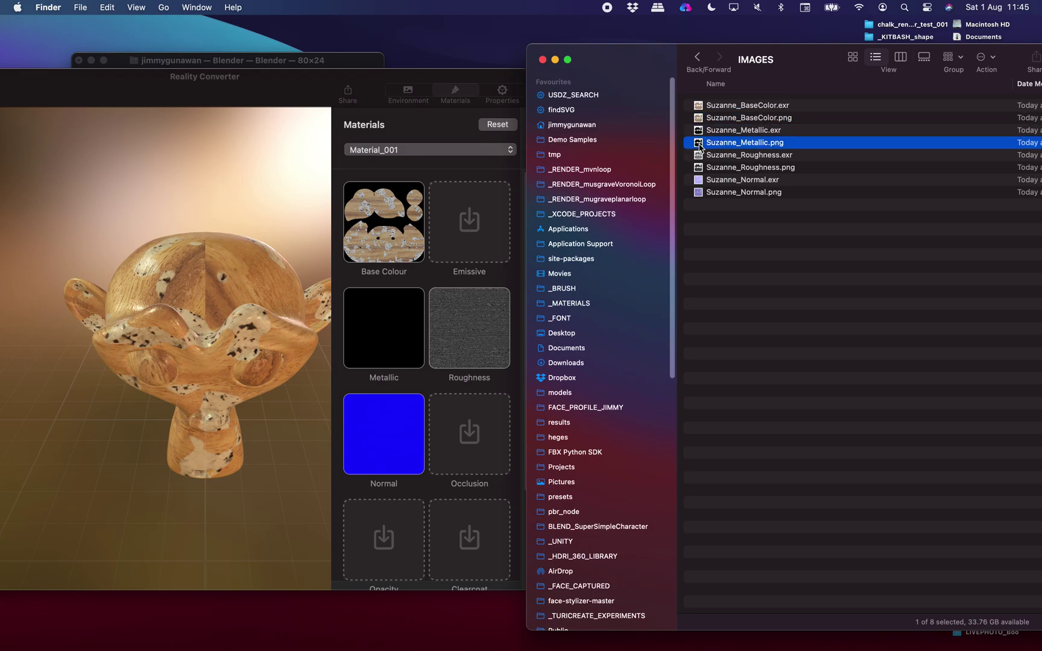
left_click_drag(699, 146, 393, 330)
mouse_move(735, 170)
left_mouse_down()
mouse_move(704, 174)
mouse_move(504, 289)
mouse_move(479, 319)
left_mouse_up()
Assign Suzanne_Normal.png as the Normal map of Material_001 and reapply Suzanne_Metallic.png as its Metallic map.
left_click(699, 193)
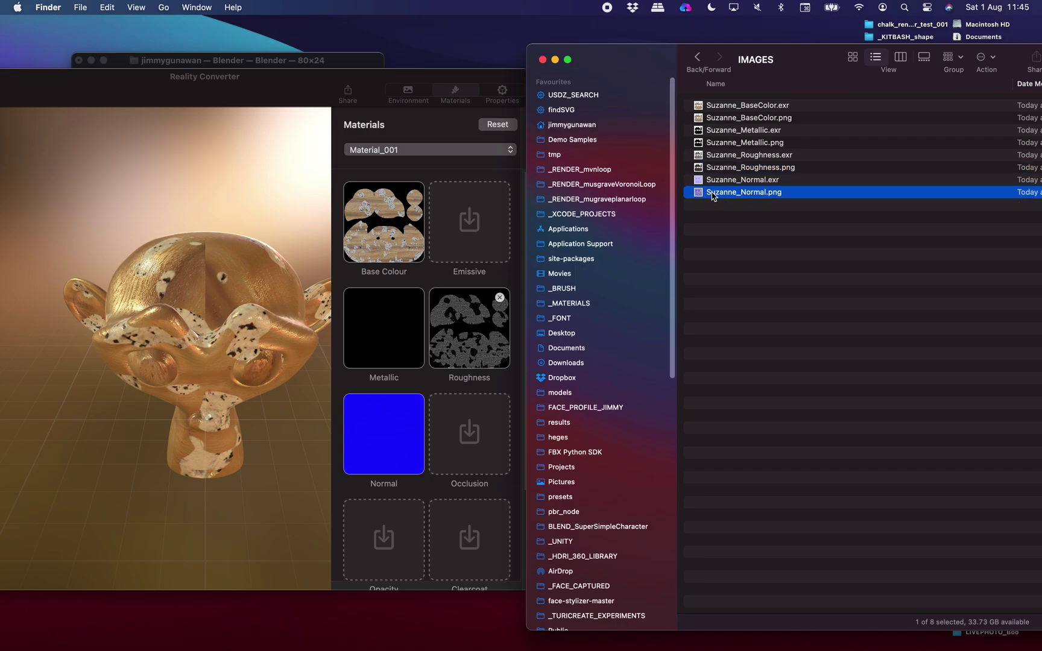
left_click_drag(702, 196, 382, 441)
mouse_move(703, 199)
left_mouse_down()
mouse_move(703, 222)
mouse_move(389, 436)
left_mouse_up()
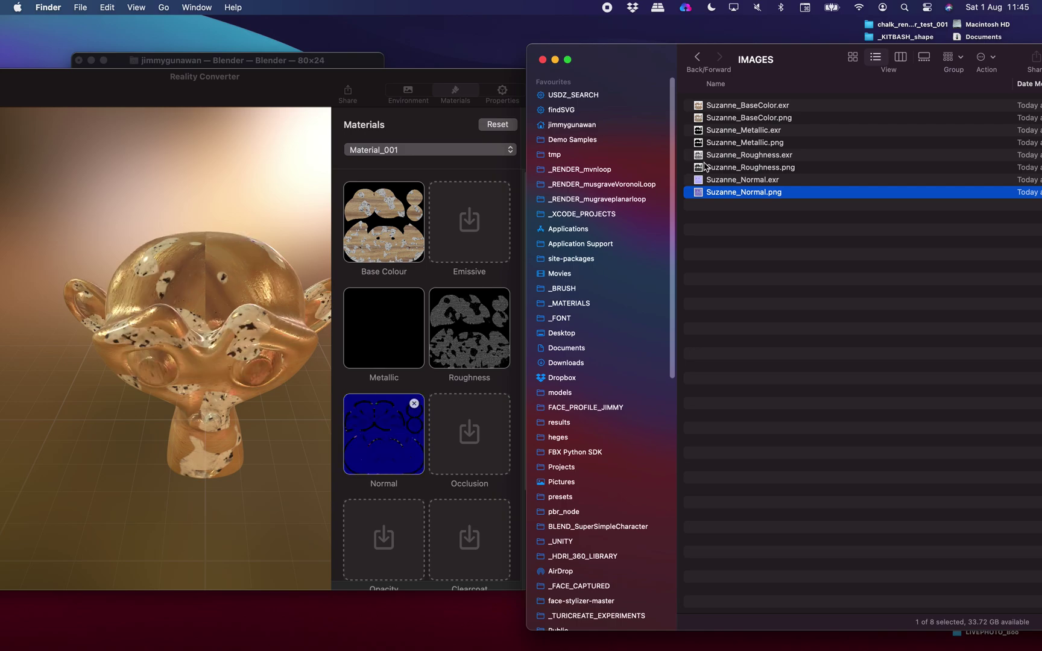
left_click(728, 145)
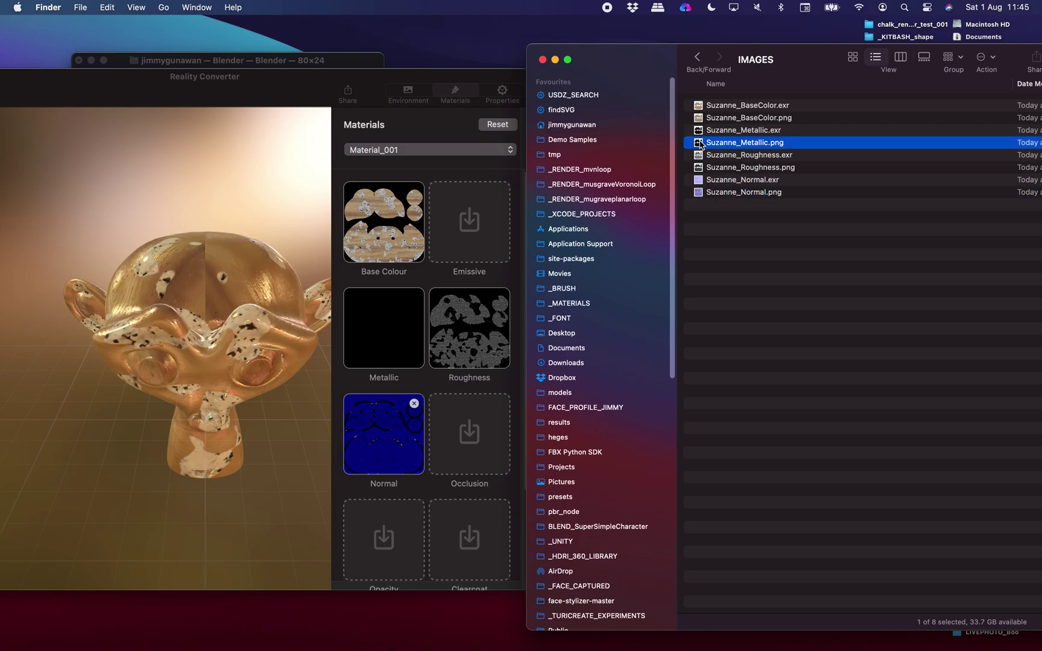
left_click_drag(701, 145, 388, 322)
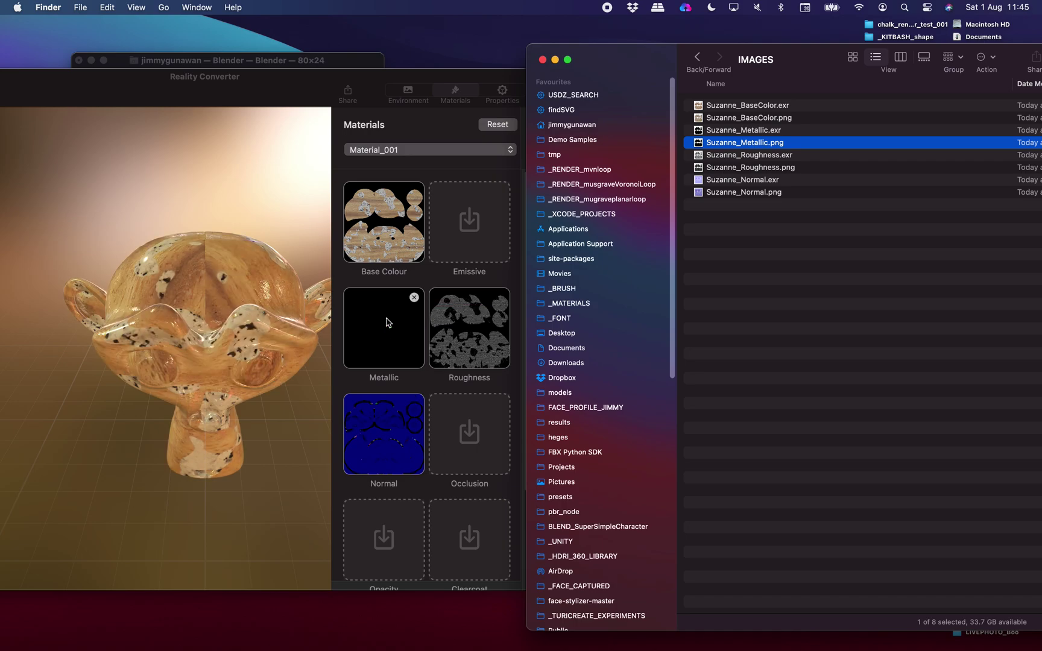
Enlarge the Reality Converter window and inspect the textured monkey head from another angle.
left_click_drag(400, 77, 526, 67)
left_click_drag(649, 576, 860, 607)
left_click_drag(485, 392, 532, 292)
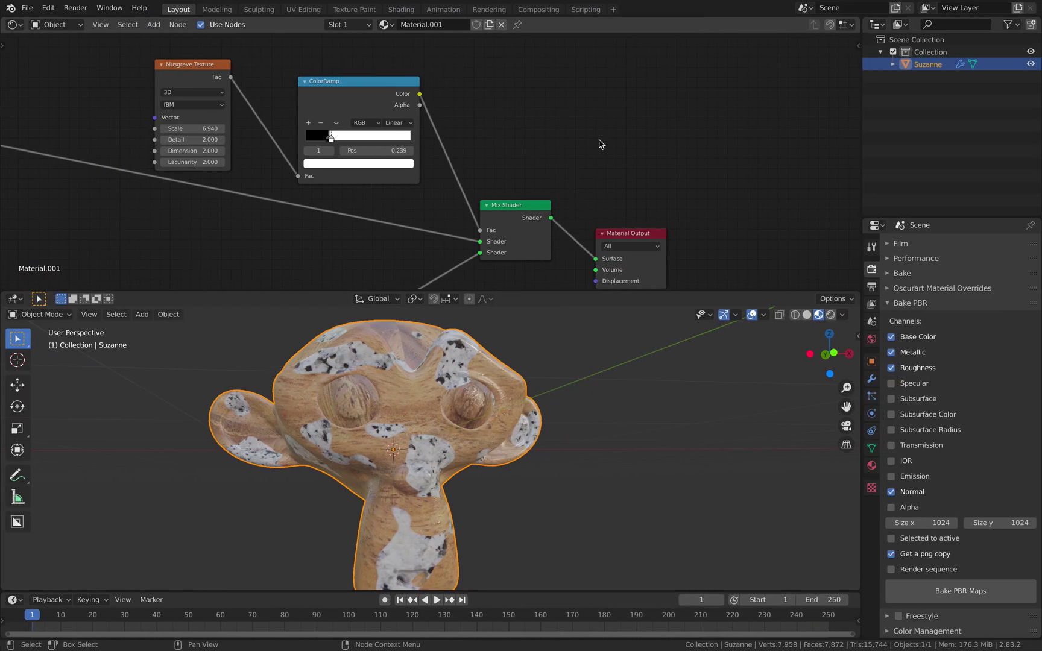
Return to Blender, save the file and duplicate the granite Principled BSDF node into the empty space beside it.
middle_click_drag(600, 143, 626, 160)
scroll(632, 120, "down", 3)
scroll(621, 181, "down", 4)
middle_click_drag(604, 265, 586, 155)
scroll(507, 151, "down", 4)
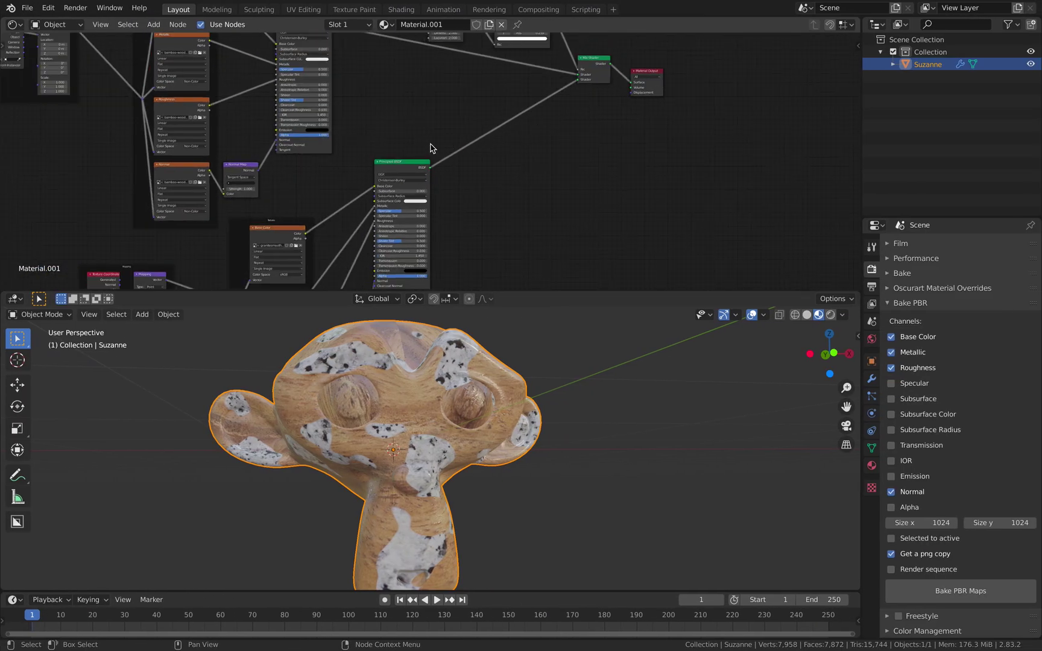
middle_click_drag(512, 191, 540, 131)
key("ctrl+s")
scroll(539, 131, "right", 3, "ctrl")
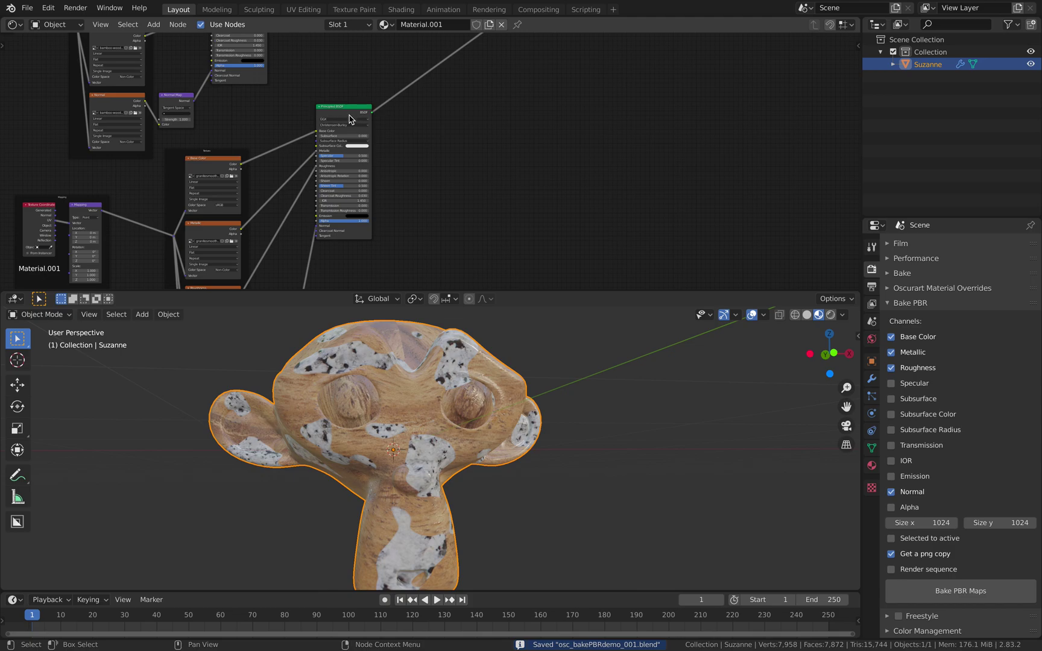
key("shift+d")
left_click(730, 161)
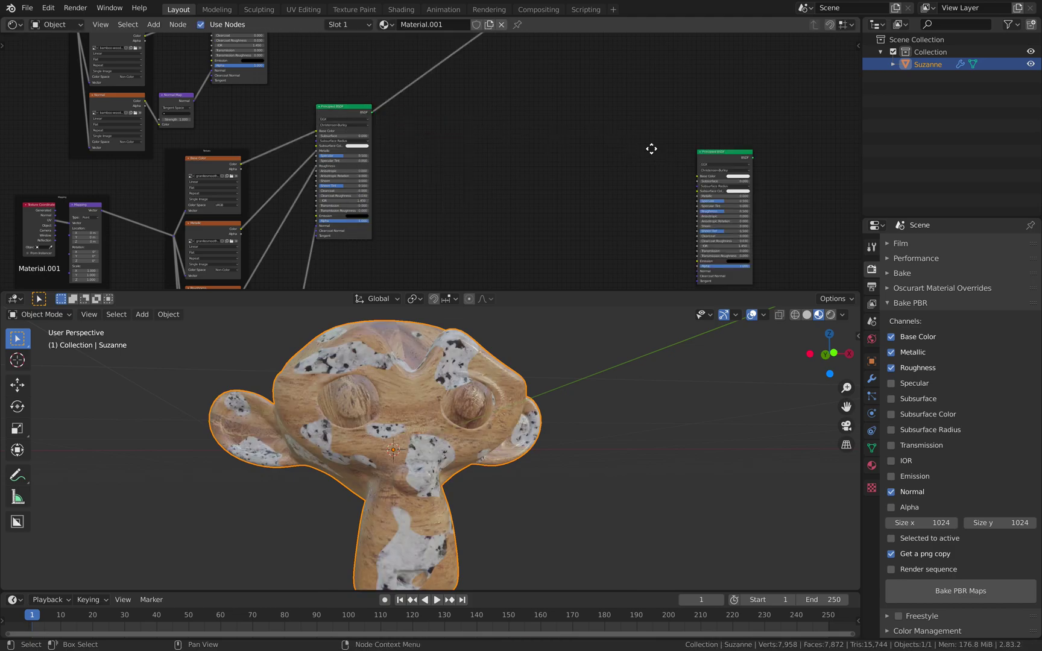
middle_click_drag(651, 149, 565, 142)
left_click_drag(633, 162, 622, 155)
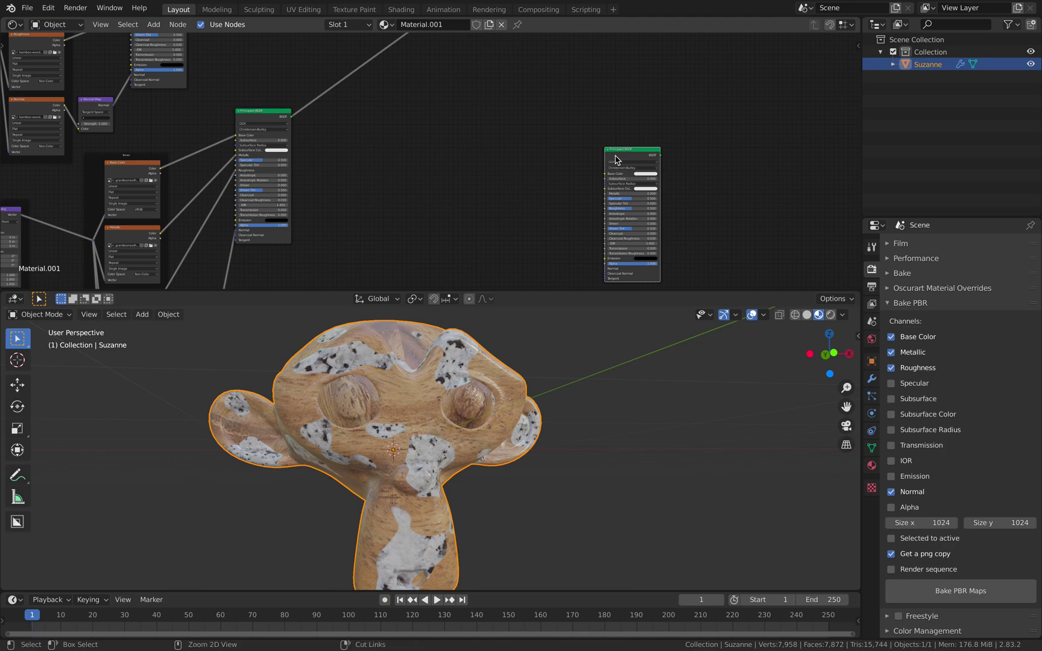
Run Principled Texture Setup on the duplicated Principled BSDF with all texture files from the rustediron-streaks folder.
key("ctrl+shift+t")
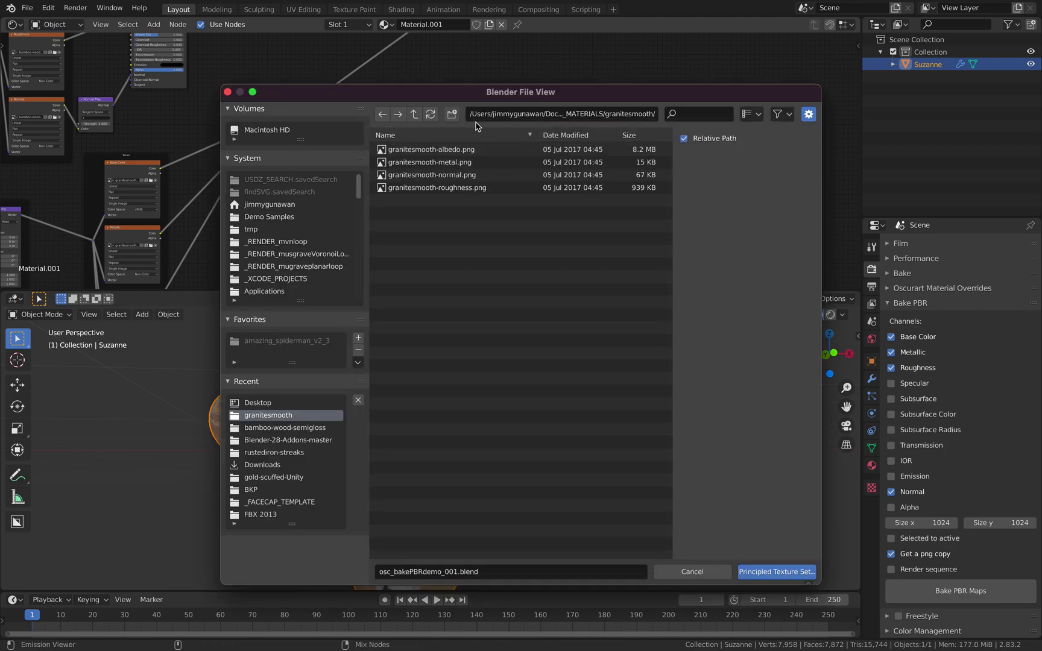
left_click(415, 114)
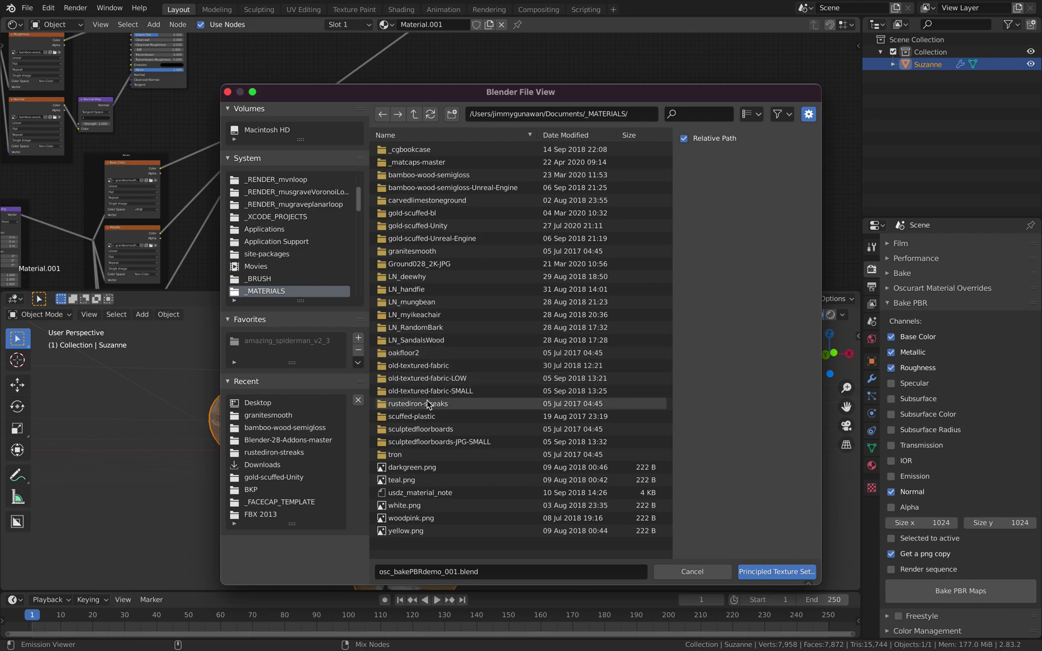
double_click(430, 402)
key("a")
left_click(774, 571)
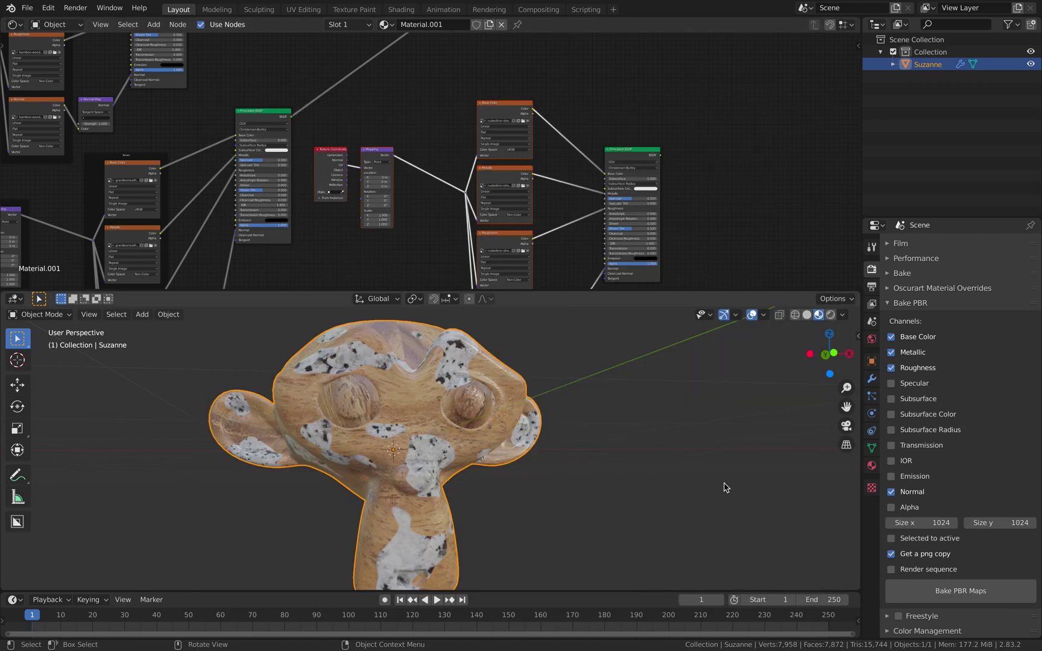
Raise the rusted-iron Principled BSDF node and move the Material Output and Mix Shader nodes above it to make room.
left_click(609, 116)
left_click_drag(630, 150, 629, 101)
middle_click_drag(607, 42, 488, 151)
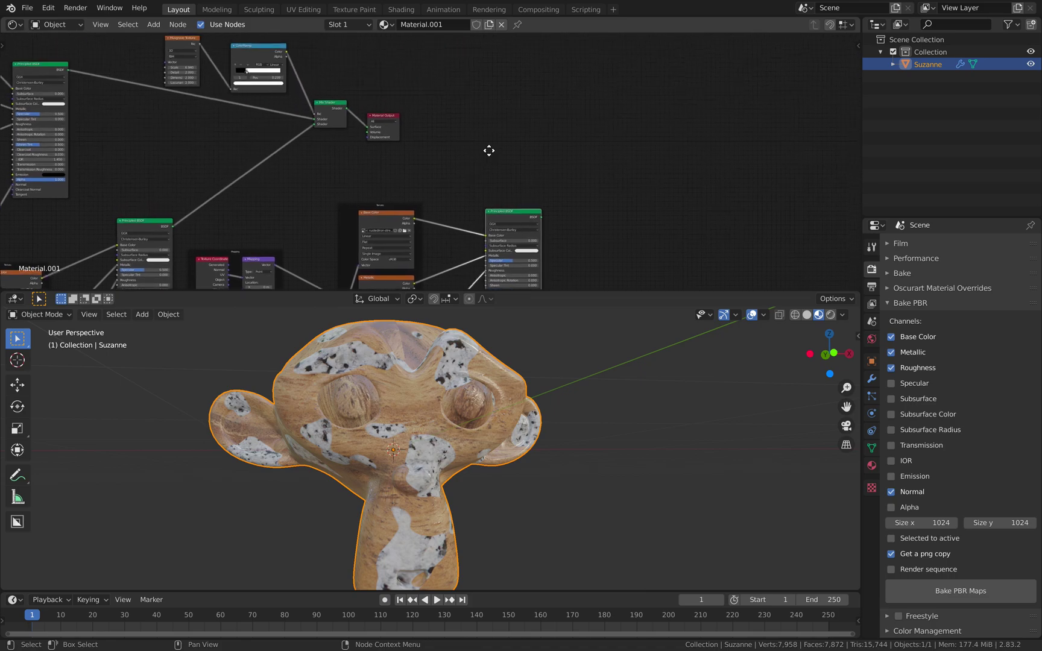
scroll(468, 151, "up", 2)
left_click_drag(374, 111, 602, 120)
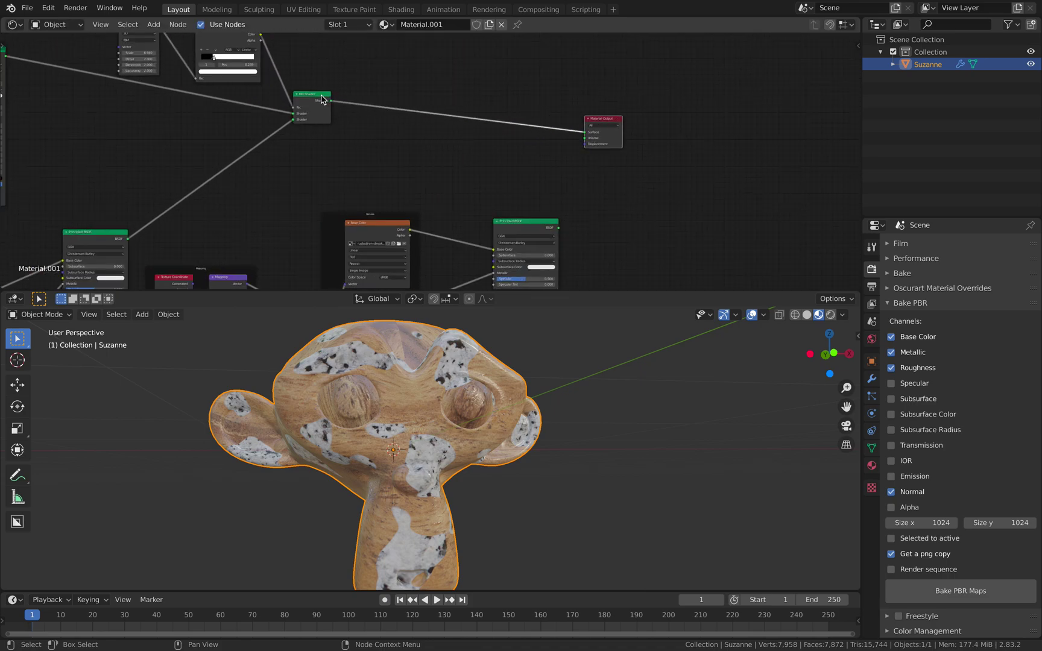
left_click_drag(321, 99, 473, 112)
Connect the rusted-iron Principled BSDF output to the Mix Shader's second shader input and save the file.
scroll(568, 243, "up", 1)
left_click_drag(592, 246, 449, 126)
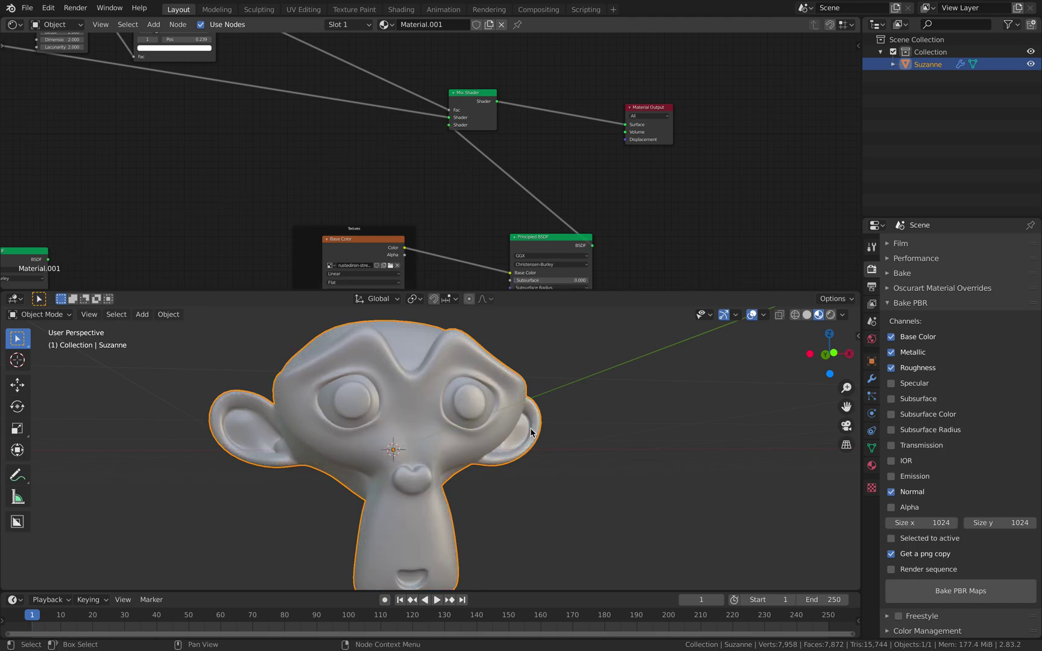
left_click(558, 425)
middle_click_drag(558, 425, 541, 448)
key("ctrl+s")
Spread the Material Output, Mix Shader, ColorRamp and Musgrave Texture nodes farther away from the source shaders.
middle_click_drag(446, 168, 370, 185)
left_click_drag(573, 126, 731, 142)
left_click_drag(404, 111, 629, 123)
middle_click_drag(264, 65, 302, 167)
left_click_drag(143, 111, 453, 124)
middle_click_drag(346, 115, 493, 123)
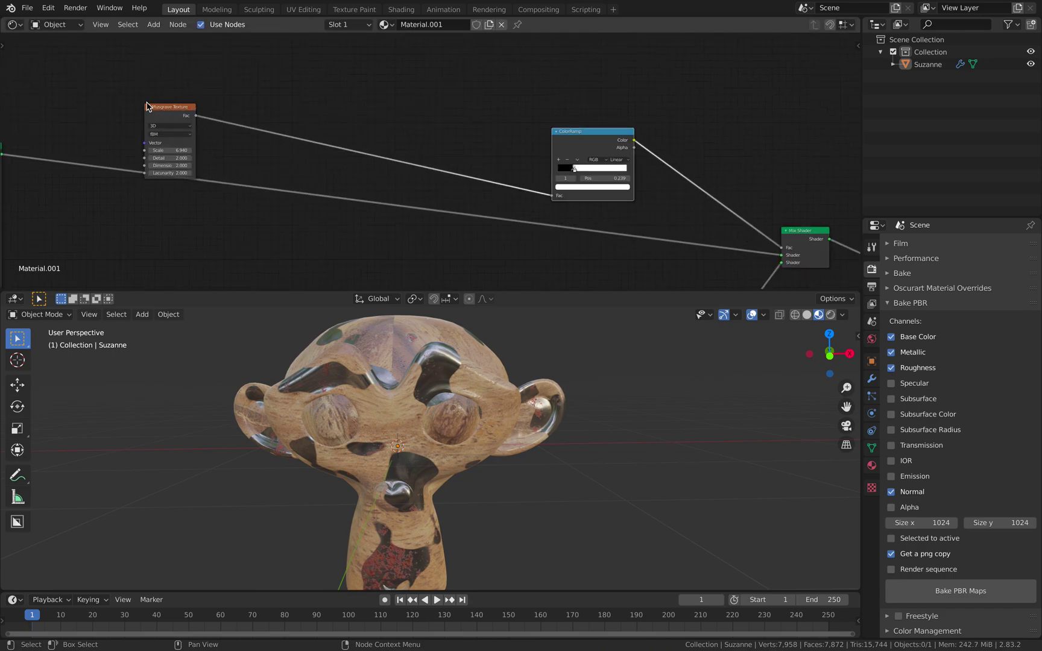
left_click(149, 107)
left_click_drag(175, 107, 448, 98)
left_click(309, 111)
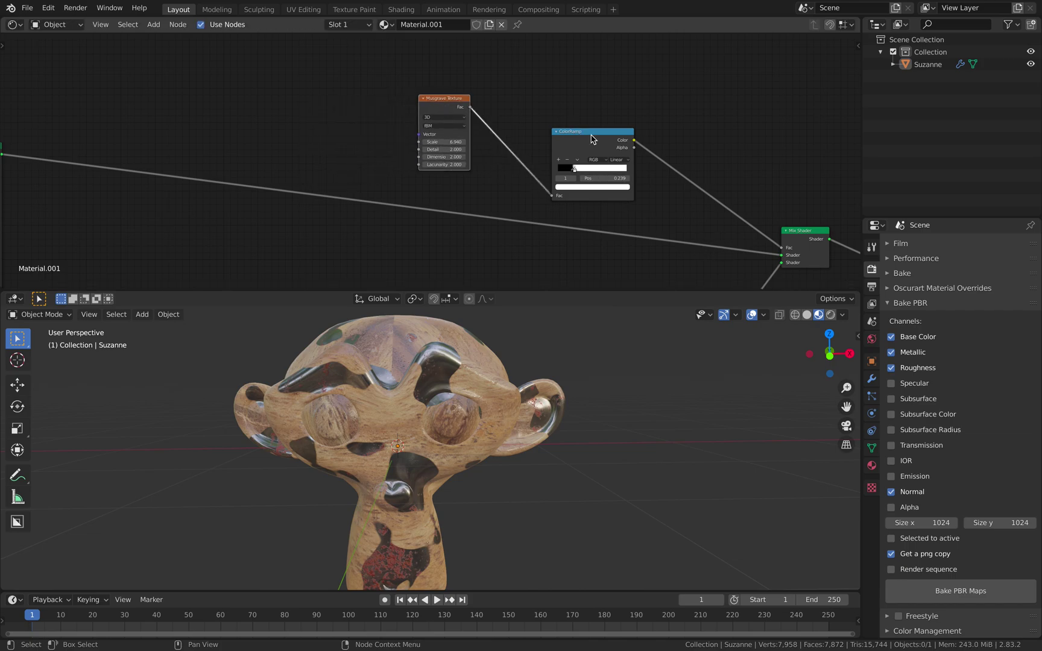
left_click_drag(591, 133, 608, 128)
Save the current file, and save an incremented version as osc_bakePBRdemo_002.blend.
middle_click_drag(431, 435, 453, 411)
key("ctrl+s")
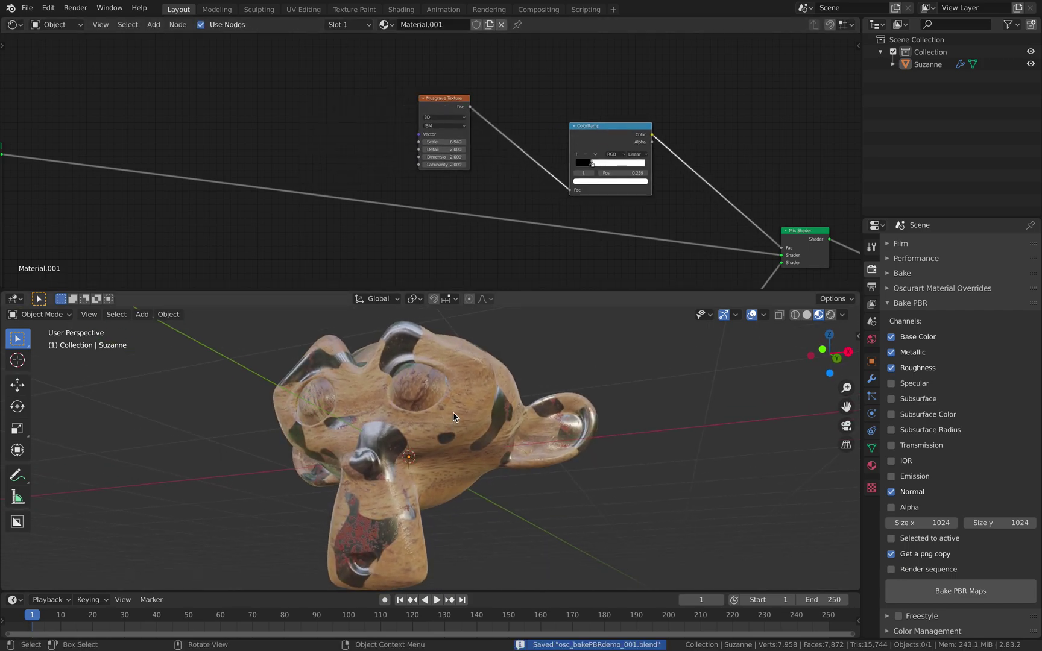
left_click(28, 7)
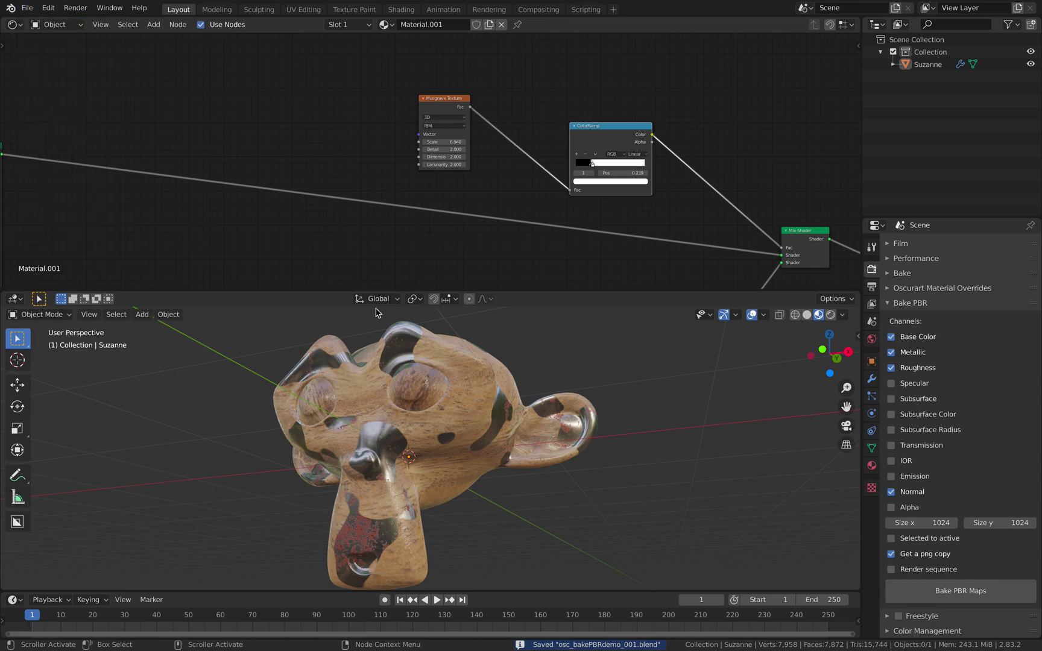
key("ctrl+shift+s")
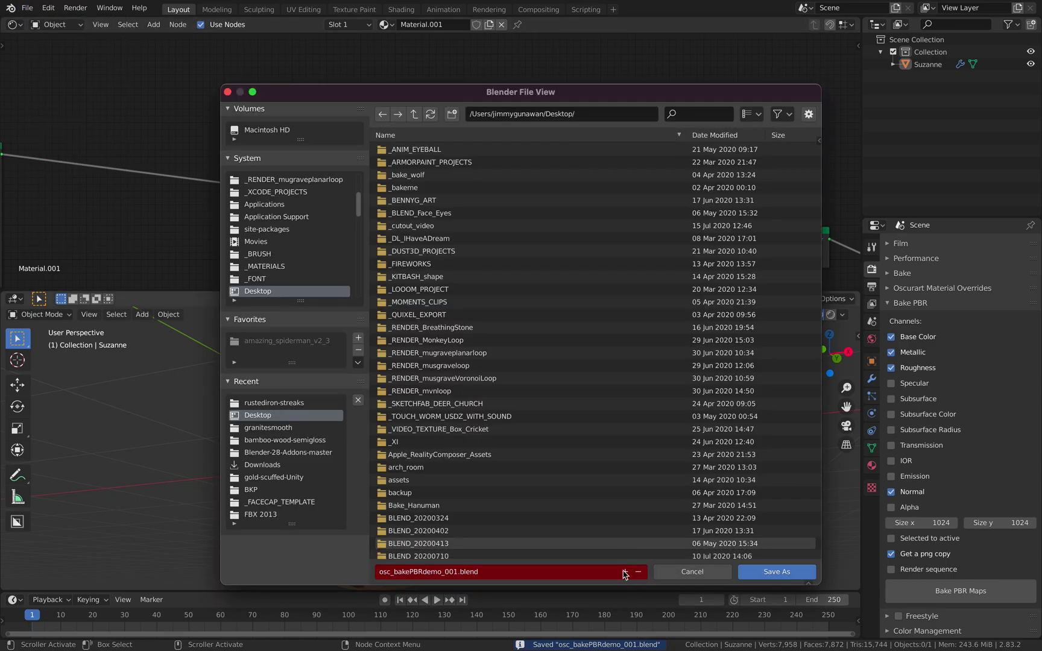
left_click(624, 574)
left_click(771, 571)
Enlarge the 3D viewport, set it to solid shading, and split it into two side-by-side areas with the monkey head selected.
left_click_drag(679, 291, 688, 270)
left_click(807, 294)
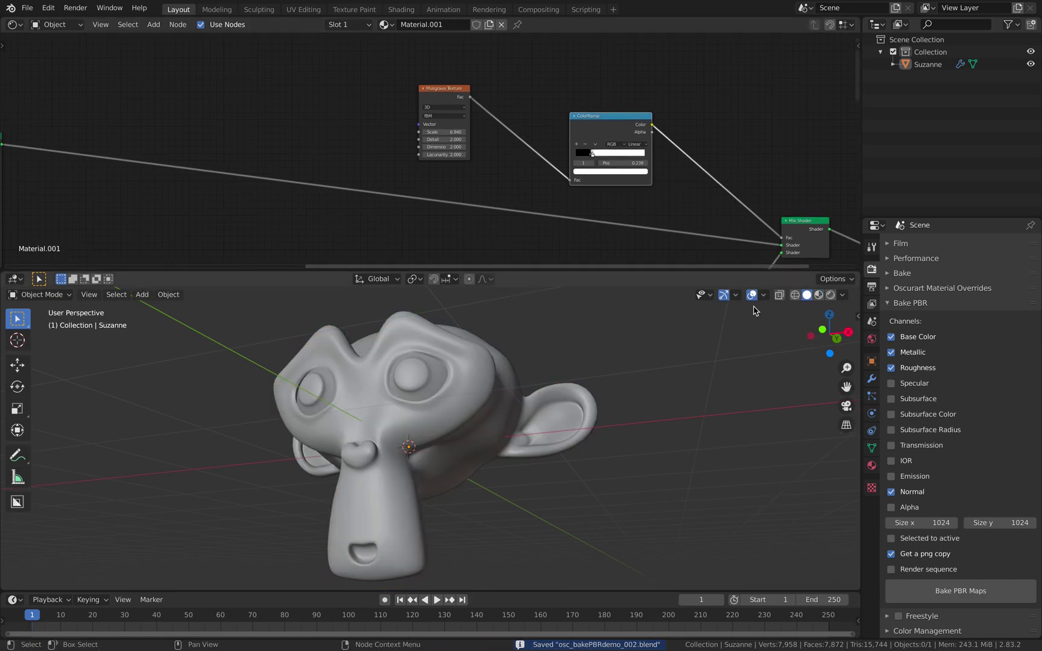
middle_click_drag(754, 310, 515, 407)
left_click(533, 384)
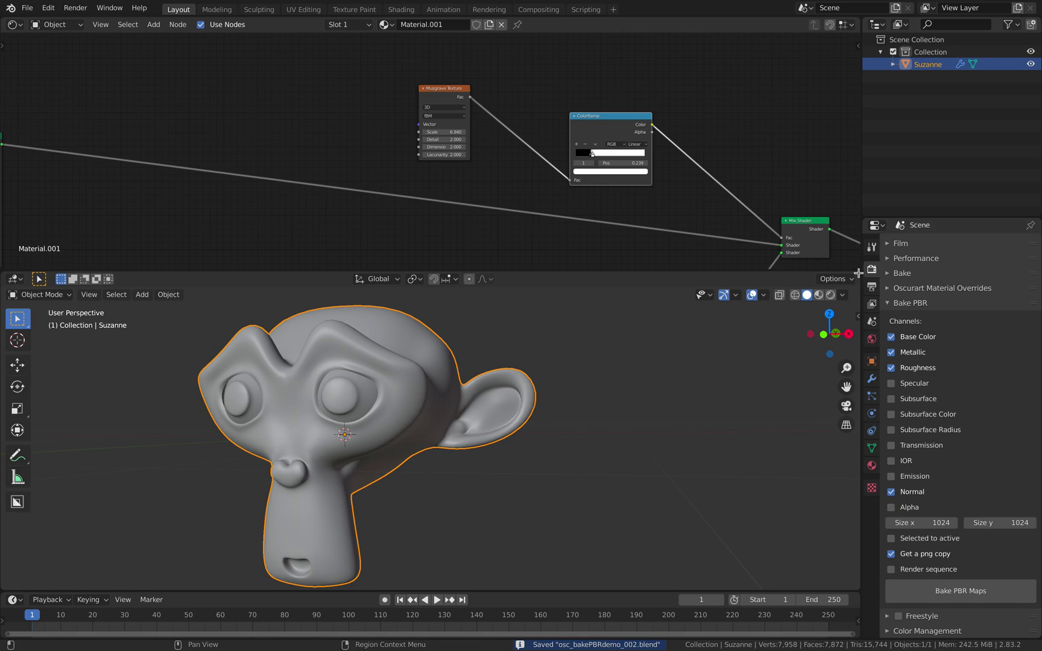
left_click_drag(857, 273, 562, 280)
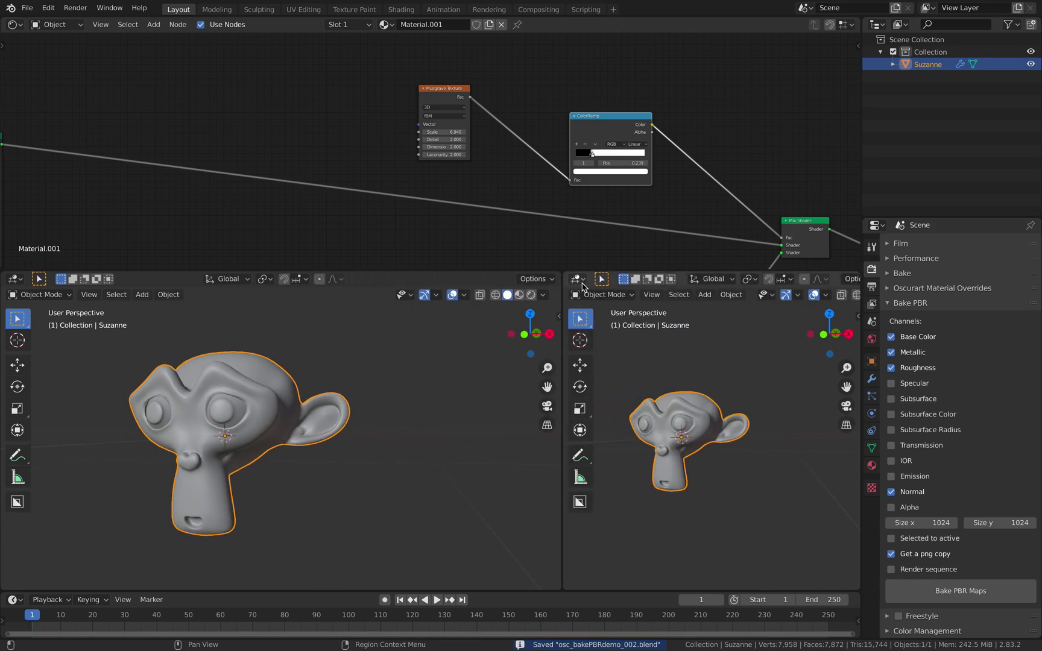
left_click(583, 287)
Add an Image Texture node above the Mix Shader and create a new image named Untitled in it.
middle_click_drag(757, 128, 622, 146)
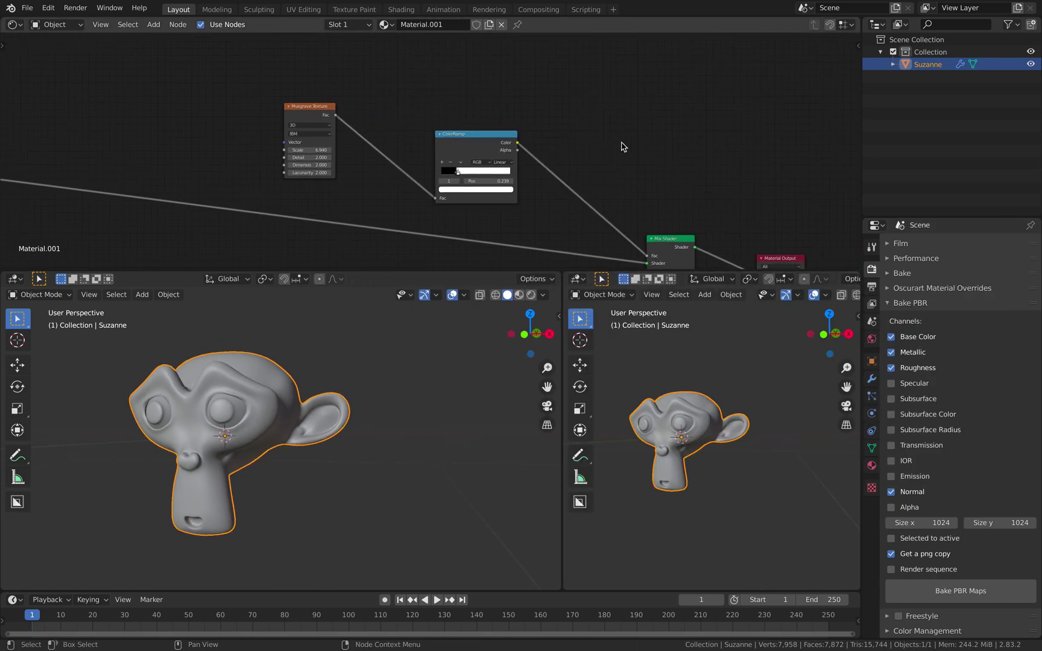
key("shift+a")
left_click(609, 134)
type("ima")
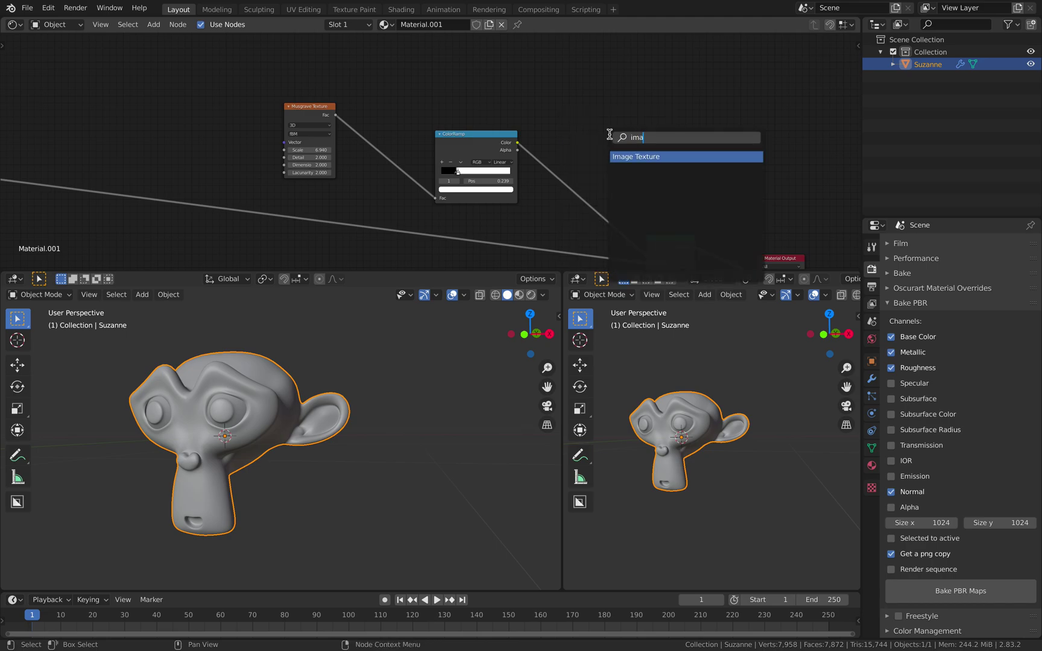
key("Return")
left_click(591, 101)
scroll(642, 127, "up", 1)
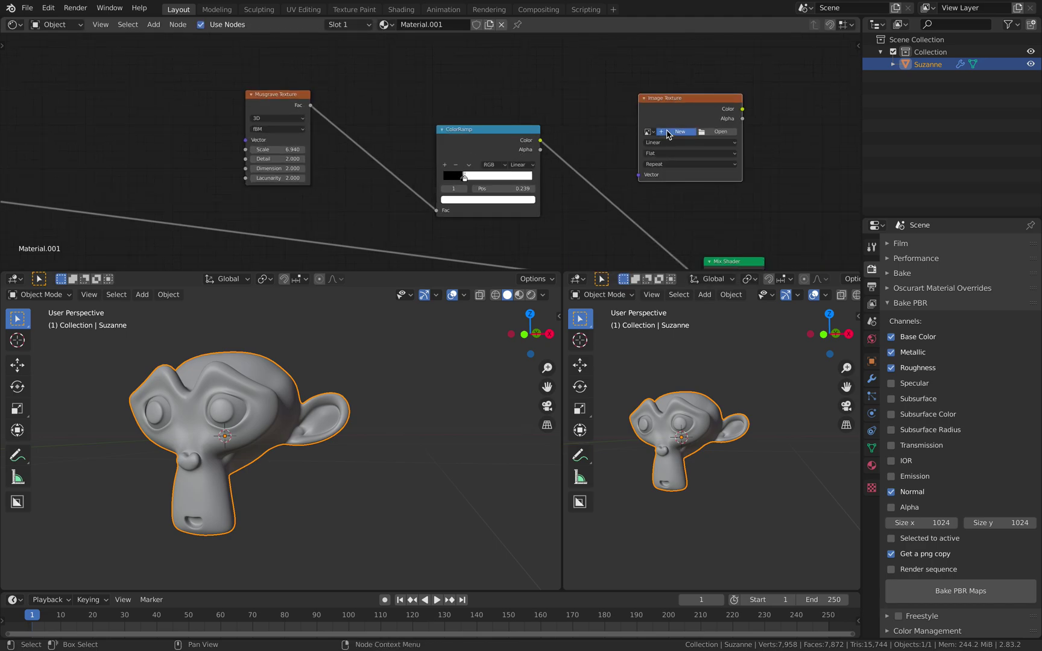
left_click(667, 134)
left_click(676, 263)
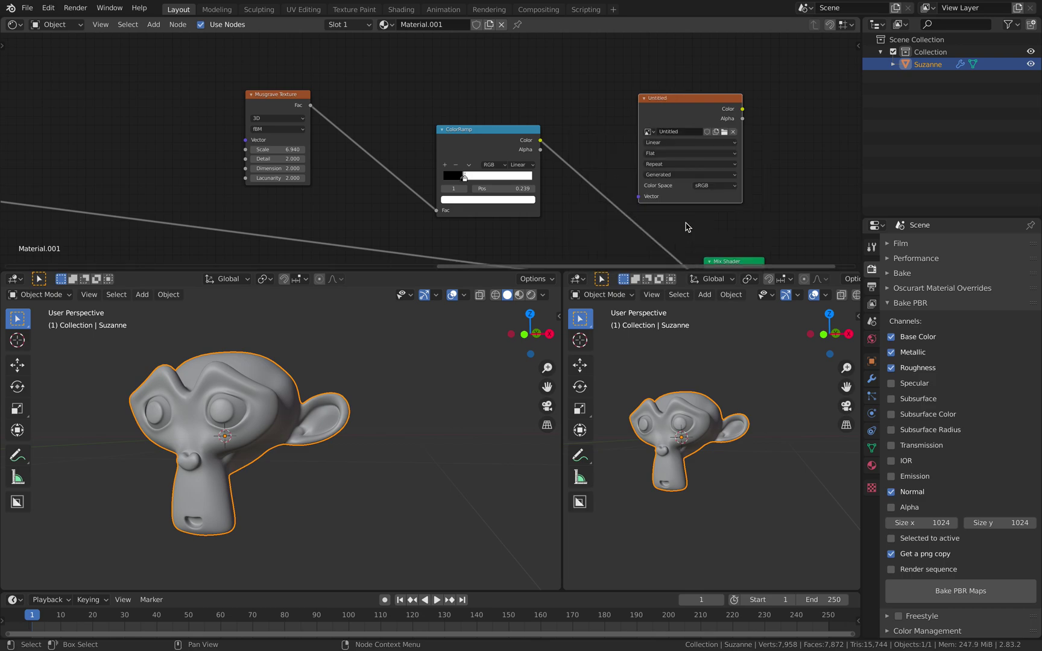
Connect the Untitled image's Color output to the Mix Shader's Fac input and place the image node beside the ColorRamp.
left_click(751, 121)
middle_click_drag(753, 118, 595, 96)
scroll(596, 97, "up", 1)
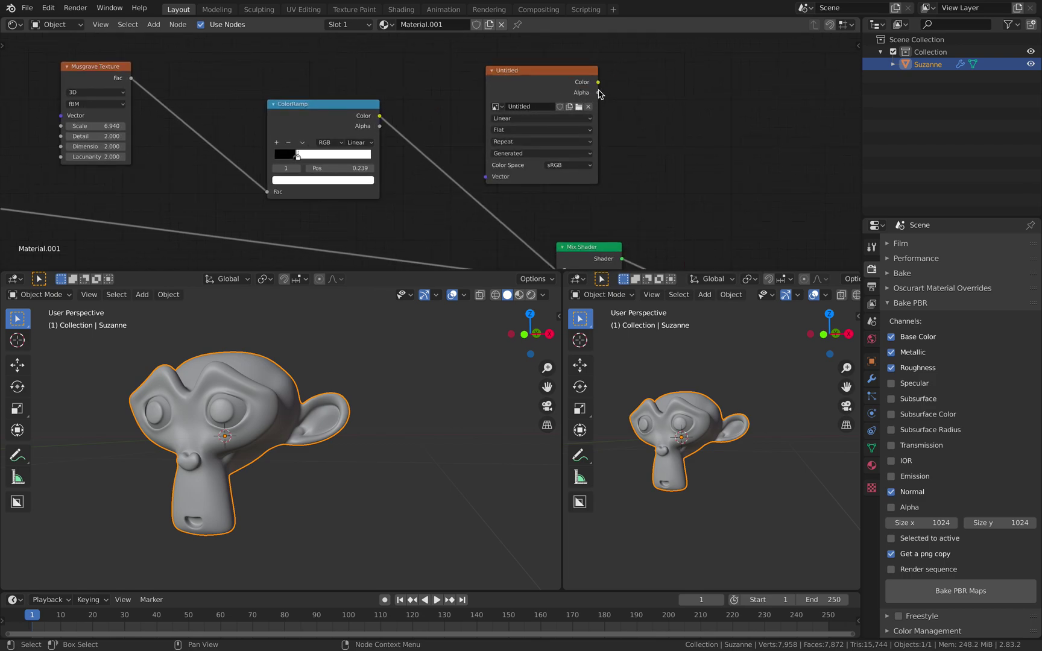
middle_click_drag(613, 145, 619, 121)
left_click_drag(609, 59, 569, 248)
left_click_drag(568, 59, 495, 94)
middle_click_drag(495, 94, 540, 88)
Move the Material Output and Mix Shader nodes farther from the Untitled image node to tidy the layout.
scroll(348, 405, "up", 2)
middle_click_drag(348, 405, 388, 379, "shift")
scroll(346, 377, "down", 1)
middle_click_drag(642, 151, 592, 122)
left_click_drag(728, 224, 761, 191)
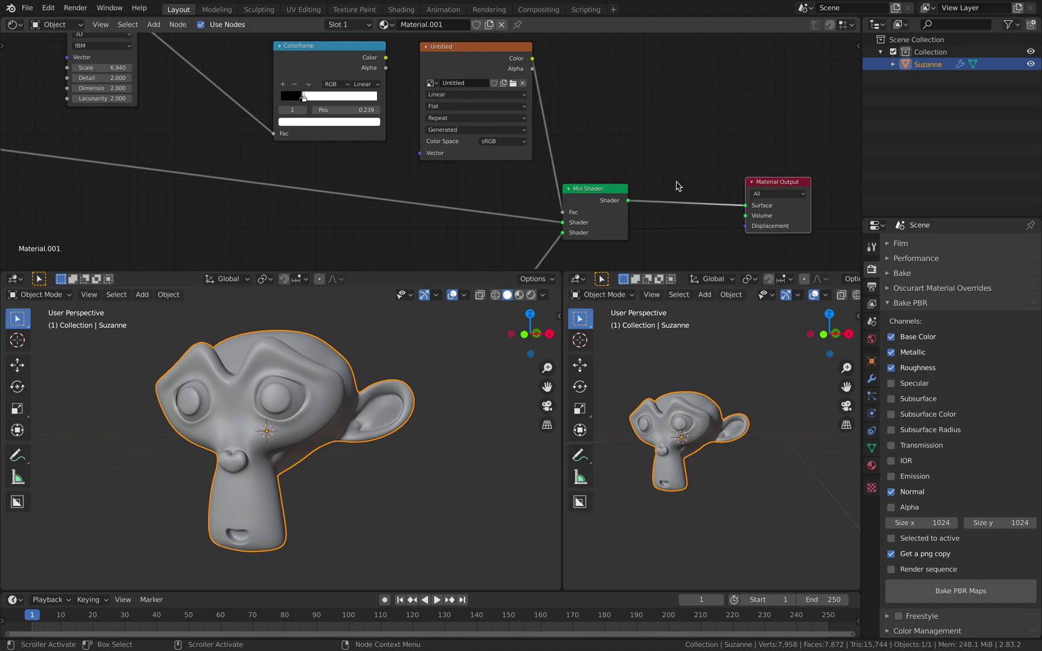
left_click_drag(602, 196, 670, 178)
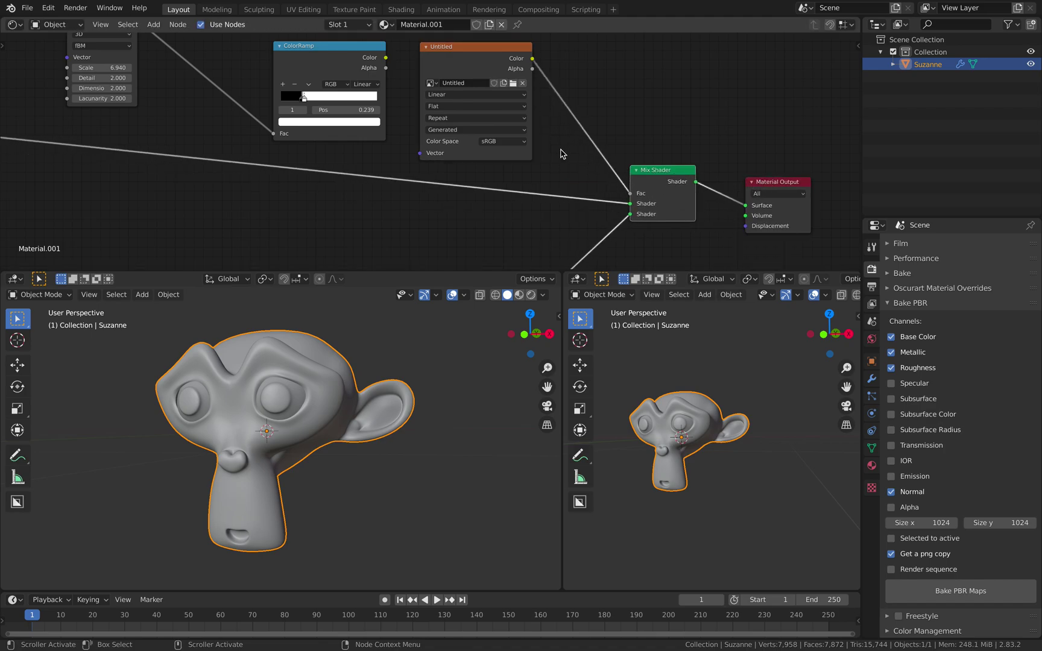
Switch the monkey head to Texture Paint mode and show the brush and texture slot settings in a widened viewport.
left_click(579, 279)
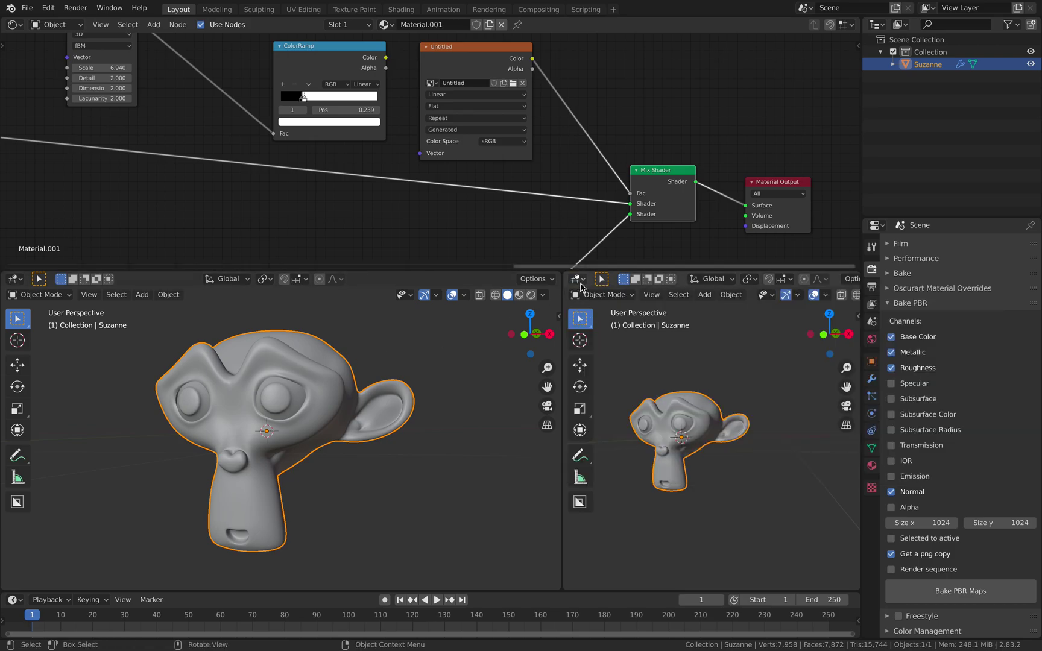
left_click(58, 296)
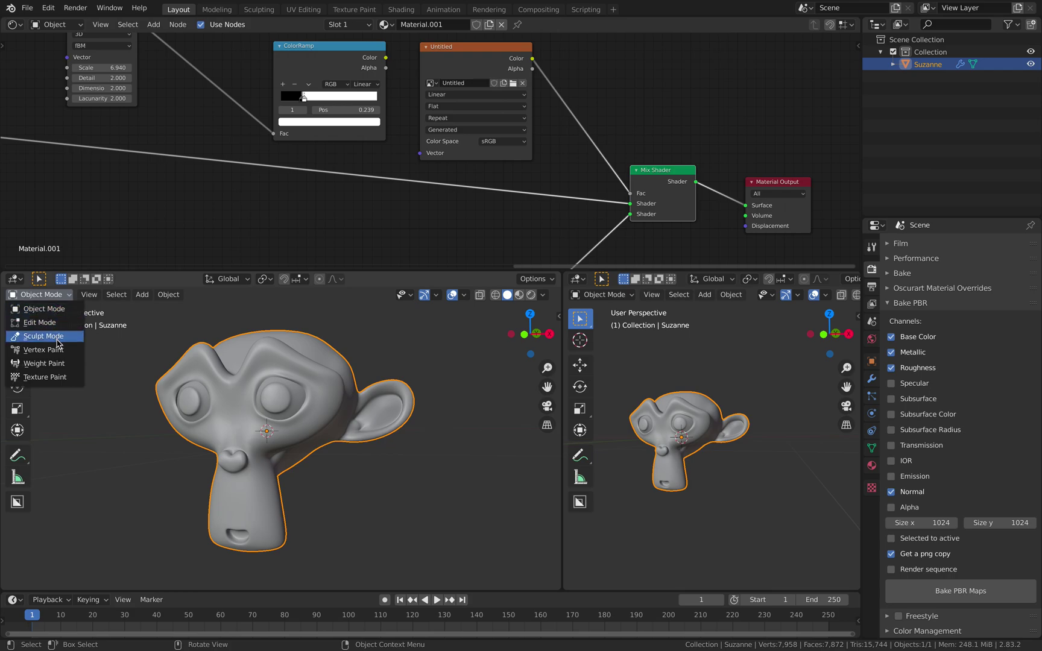
left_click(60, 377)
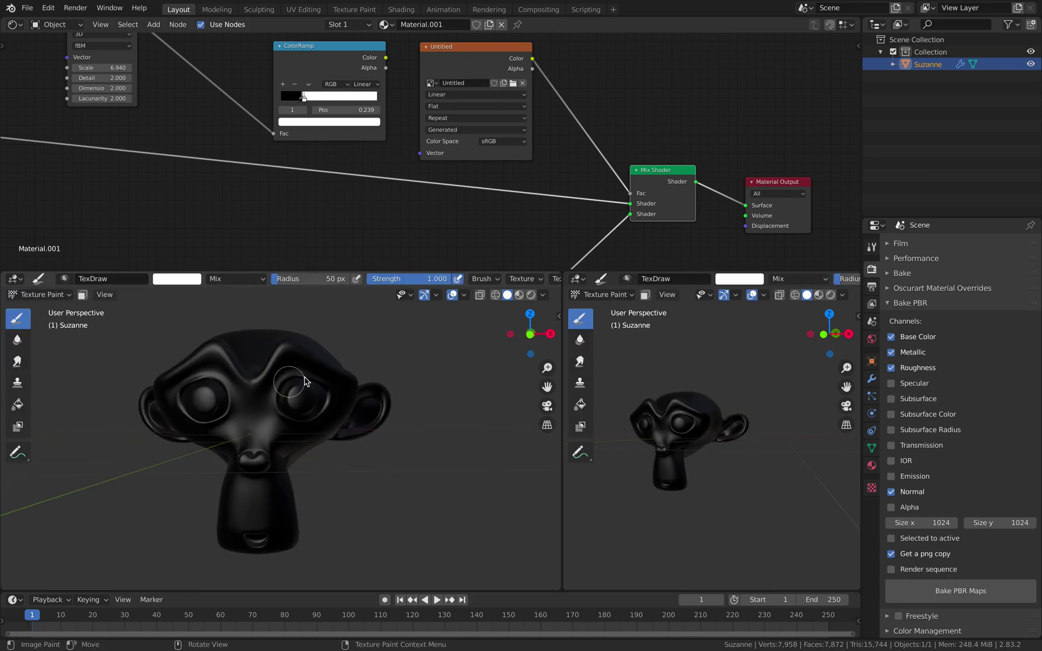
left_click(557, 315)
left_click_drag(562, 317, 592, 321)
left_click(585, 345)
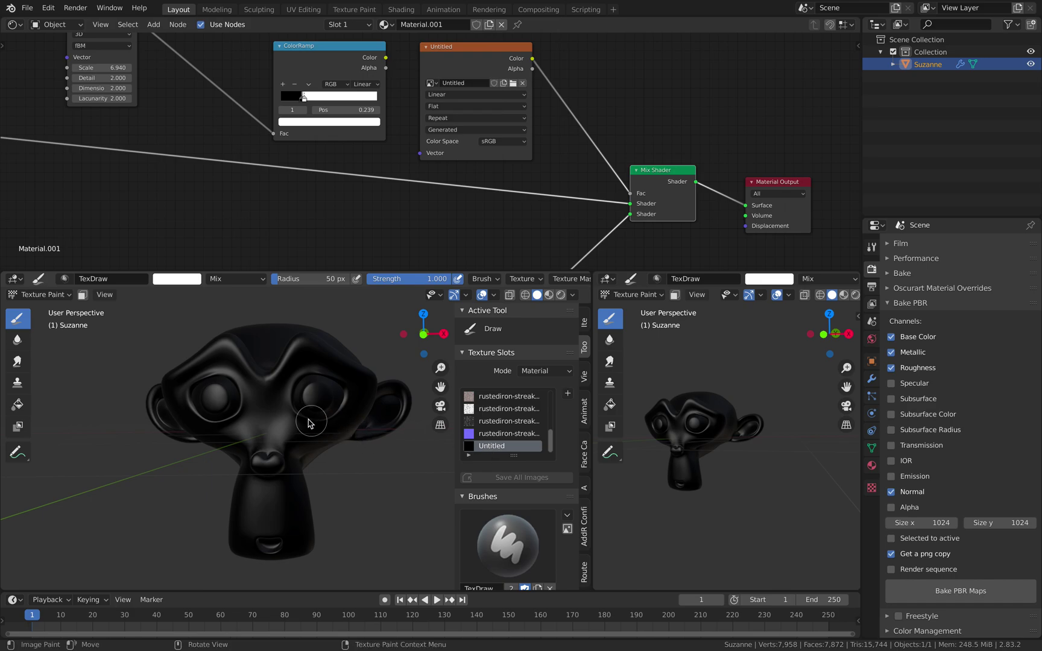
Paint both of the monkey's eyes white on the Untitled mask with the 50 px TexDraw brush.
scroll(308, 409, "up", 3)
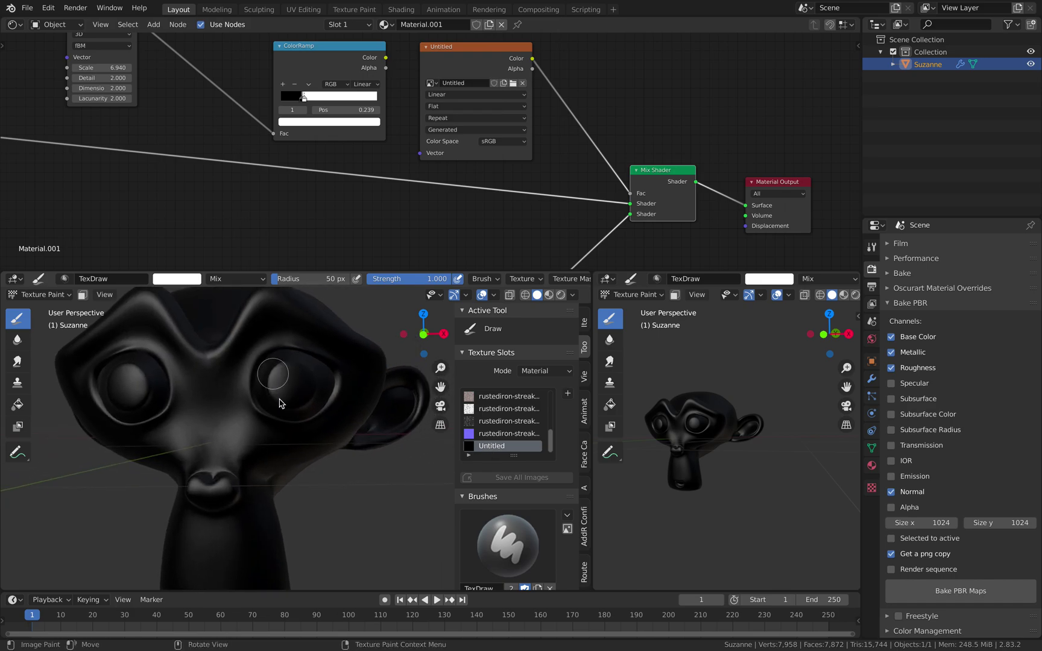
middle_click_drag(276, 375, 290, 378)
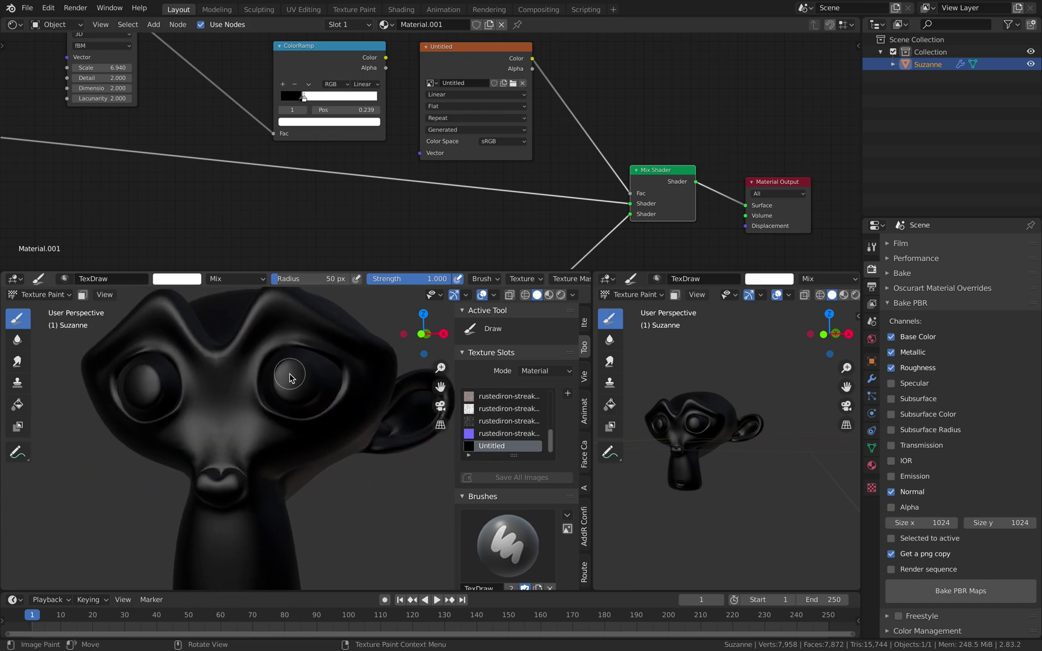
mouse_move(294, 384)
left_mouse_down()
mouse_move(287, 376)
mouse_move(319, 393)
mouse_move(289, 364)
left_mouse_up()
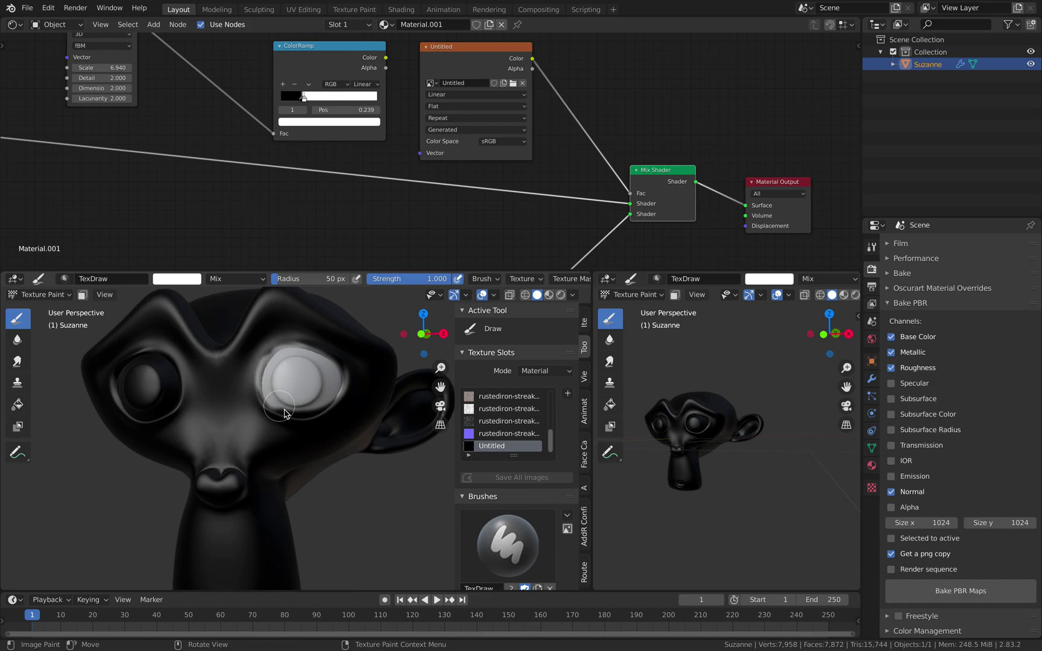
middle_click_drag(323, 399, 269, 407)
mouse_move(268, 408)
left_mouse_down()
mouse_move(232, 404)
mouse_move(282, 400)
mouse_move(262, 386)
left_mouse_up()
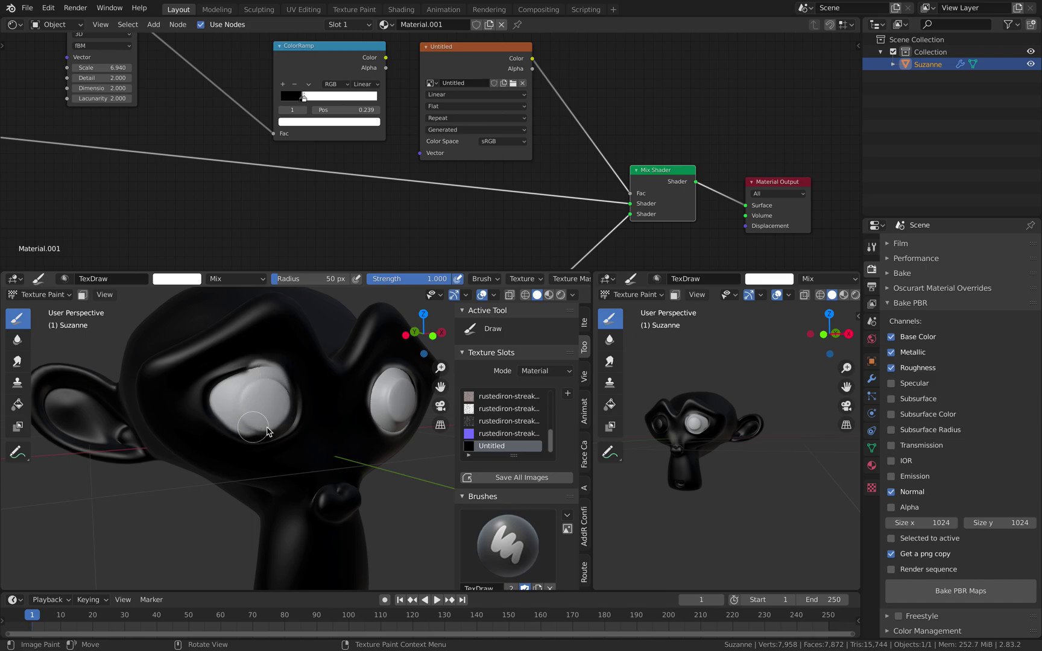
Paint the insides of both of the monkey's ears white on the Untitled mask.
mouse_move(328, 422)
middle_mouse_down()
mouse_move(340, 398)
mouse_move(335, 422)
middle_mouse_up()
left_click_drag(335, 422, 326, 430)
left_click_drag(379, 393, 339, 433)
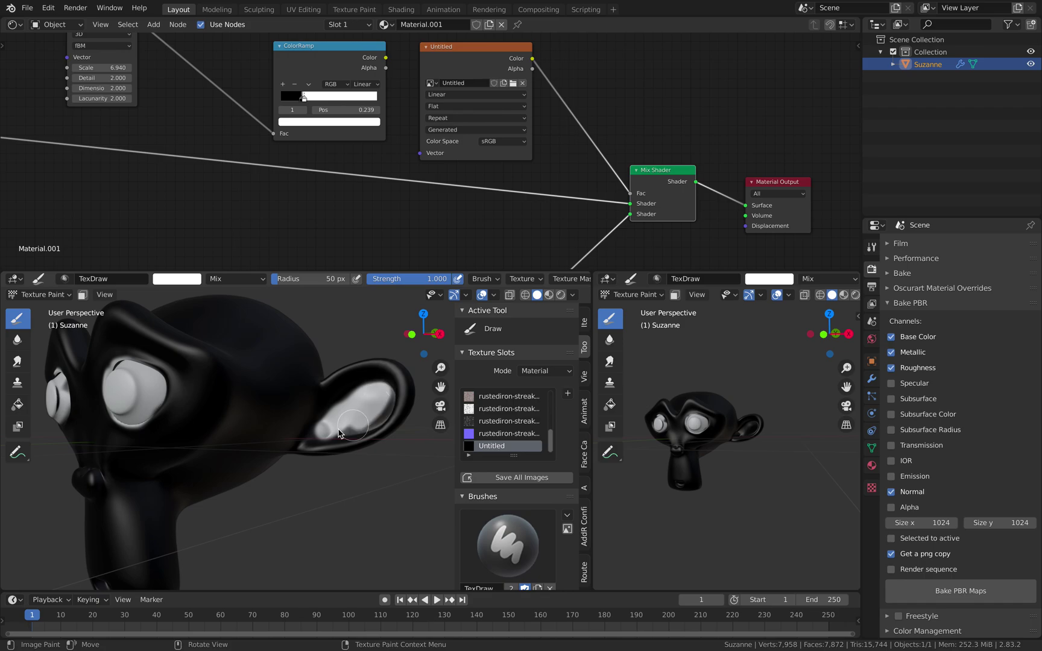
middle_click_drag(222, 426, 176, 416)
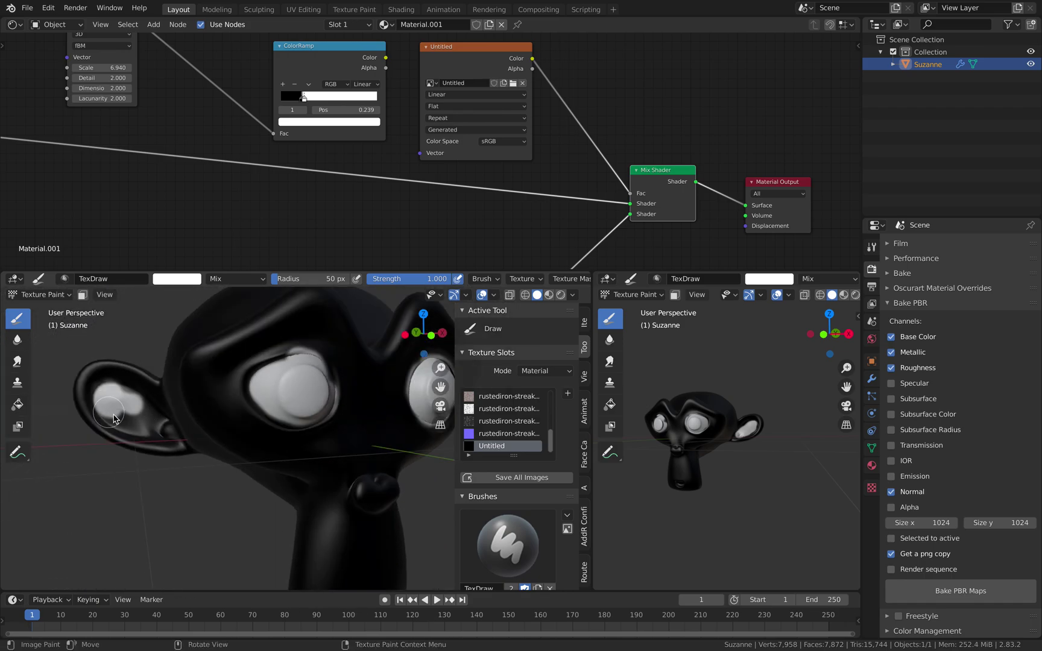
mouse_move(115, 418)
left_mouse_down()
mouse_move(169, 438)
mouse_move(141, 407)
mouse_move(158, 439)
left_mouse_up()
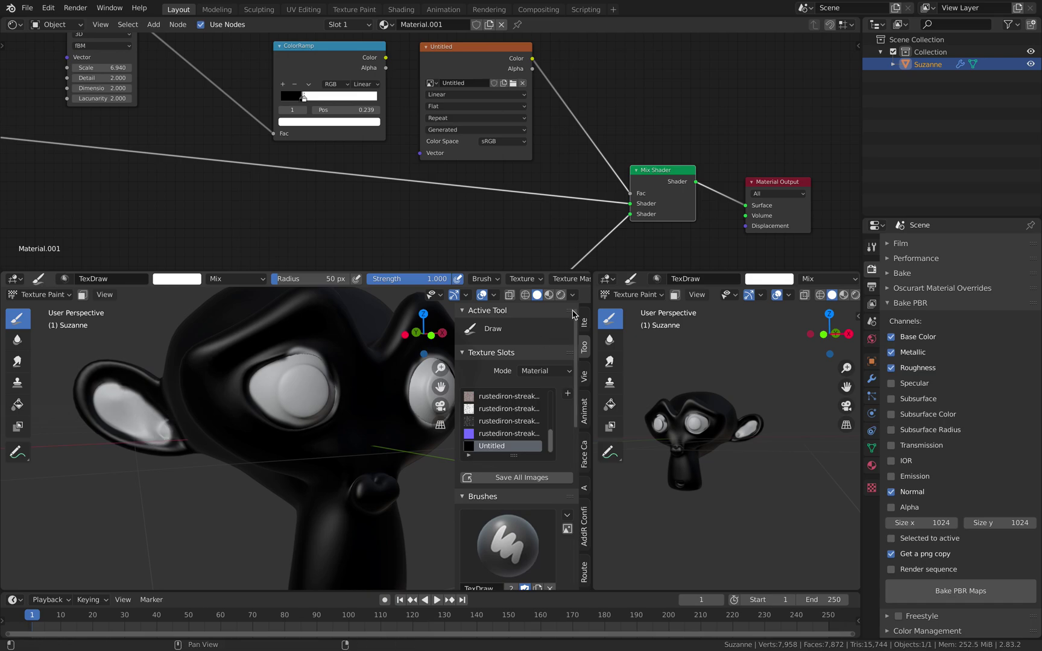
Change the second viewport to an Image Editor and display the Untitled image in it.
left_click(604, 284)
left_click(272, 342)
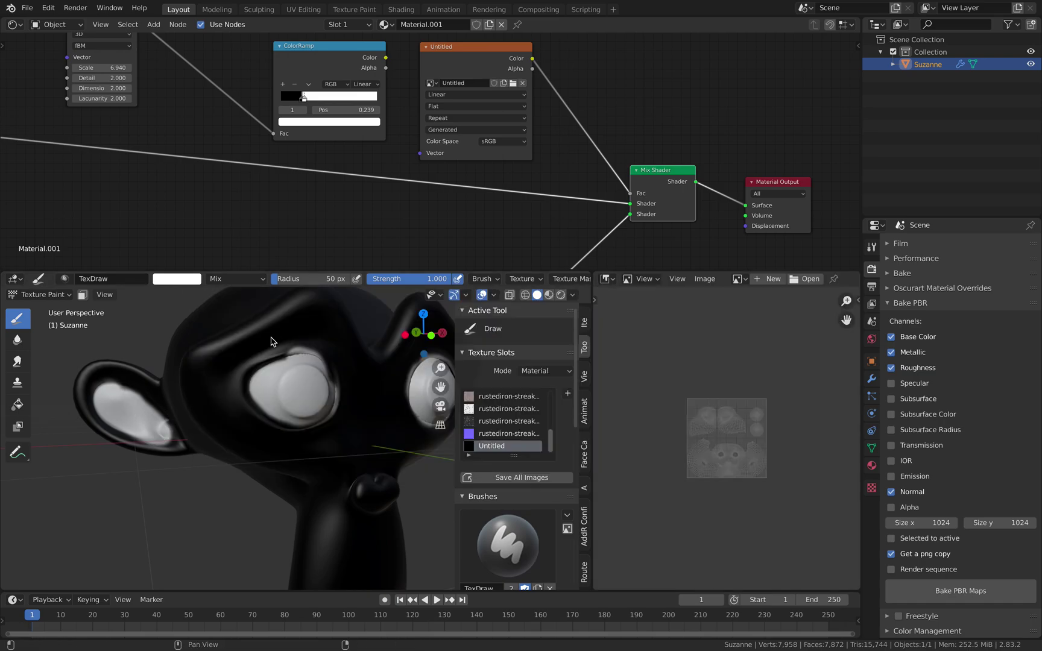
left_click(738, 279)
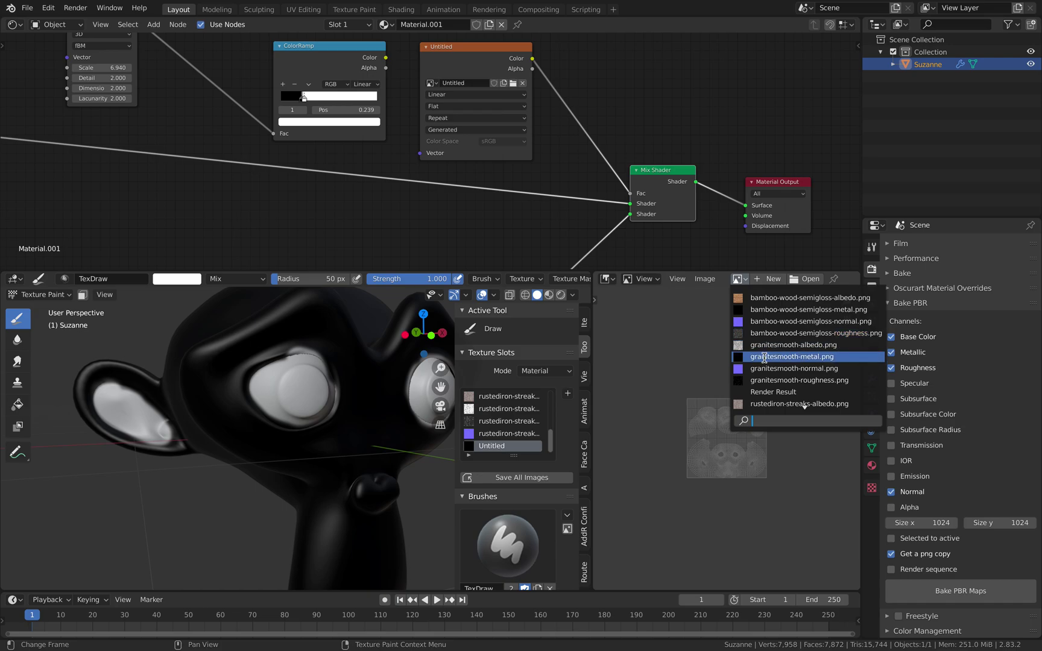
scroll(779, 392, "down", 5)
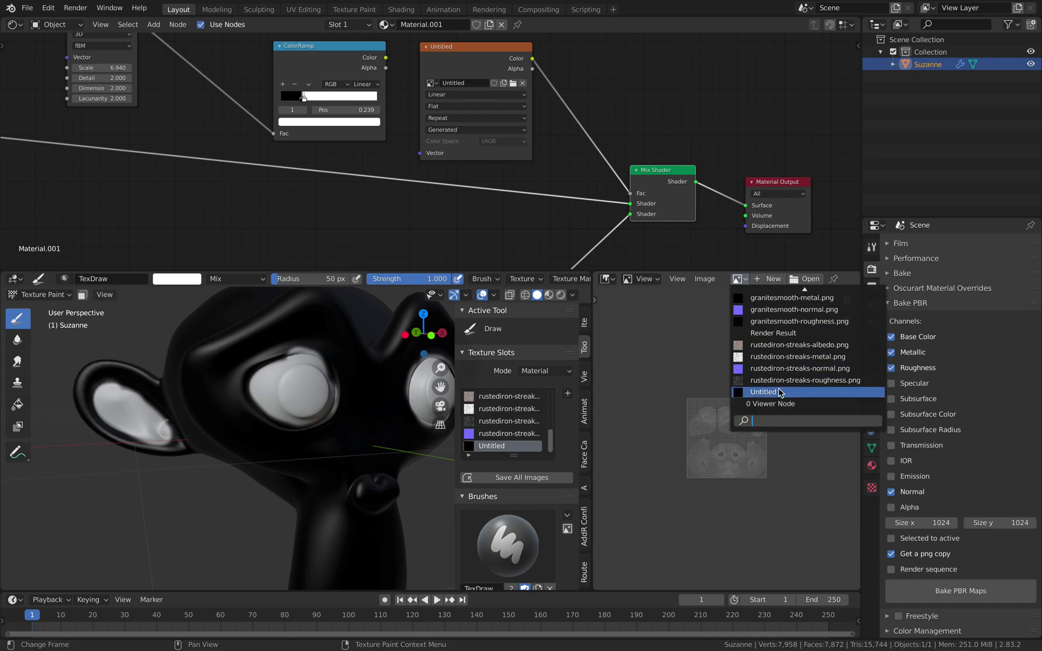
left_click(779, 391)
scroll(735, 446, "down", 4)
Paint the monkey's nose white on the Untitled mask.
middle_click_drag(422, 445, 308, 434)
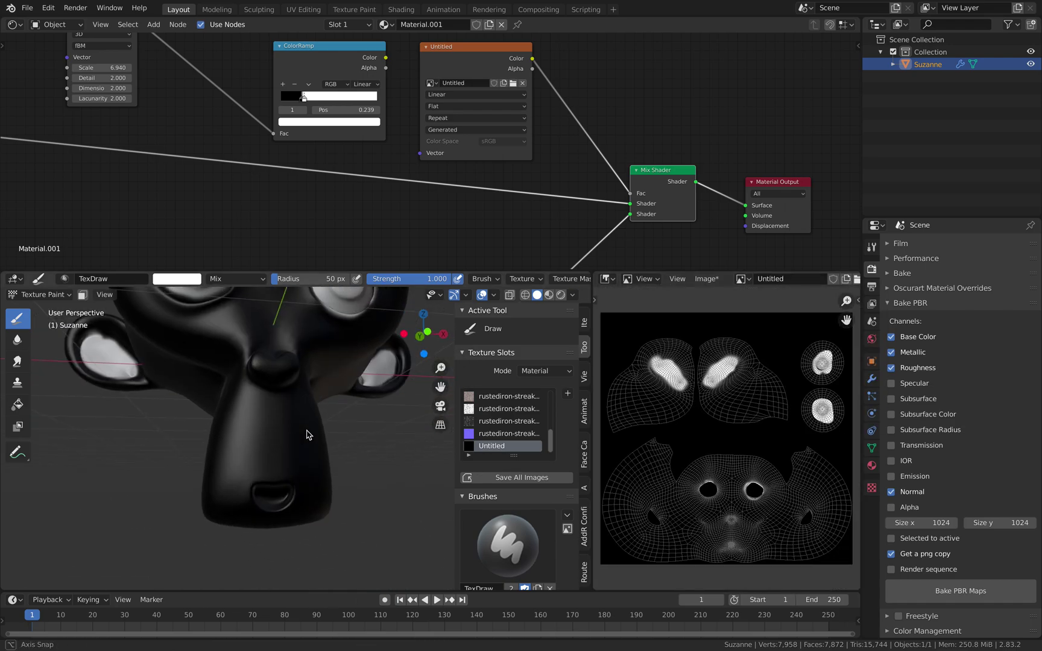
scroll(269, 365, "up", 2)
middle_click_drag(270, 365, 256, 416, "shift")
scroll(256, 416, "up", 3)
mouse_move(200, 399)
left_mouse_down()
mouse_move(192, 410)
mouse_move(280, 392)
mouse_move(268, 411)
mouse_move(282, 416)
left_mouse_up()
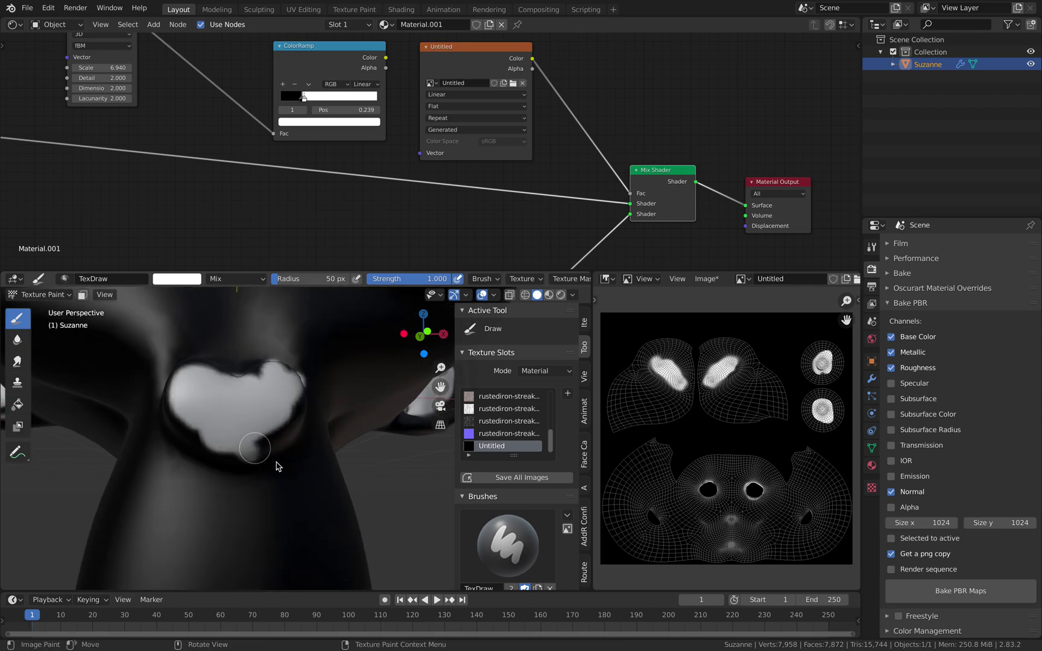
left_click_drag(277, 462, 272, 469)
Paint the monkey's mouth white on the Untitled mask.
scroll(273, 469, "down", 1)
middle_click_drag(272, 469, 316, 382, "shift")
left_click_drag(272, 471, 309, 466)
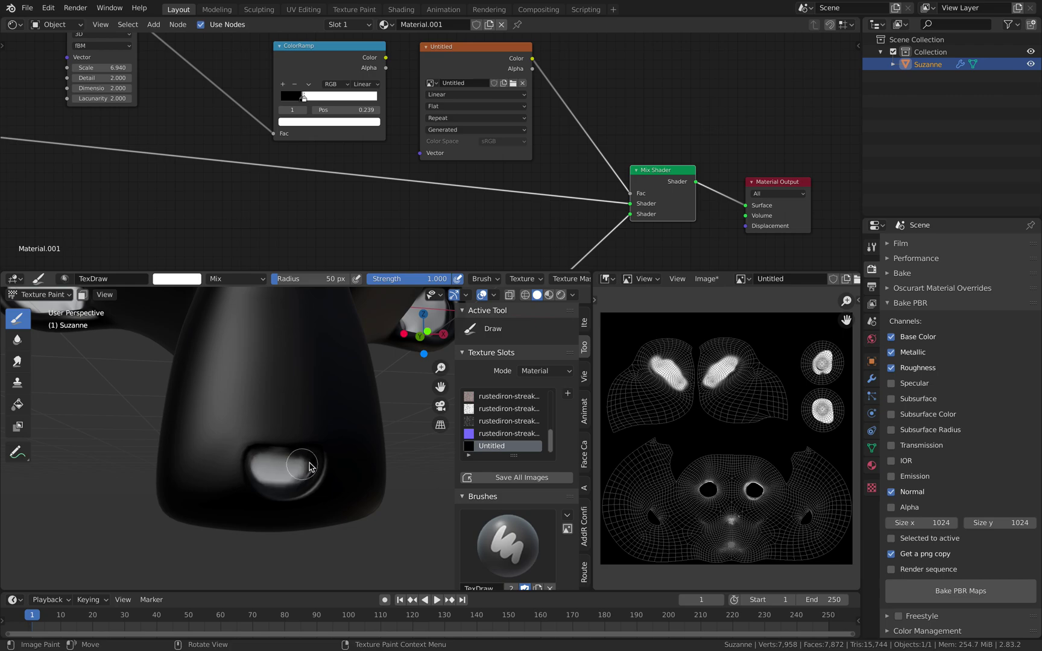
Save the painted Untitled mask image to the Desktop as bamboometalmask.png.
scroll(287, 476, "down", 5)
middle_click_drag(332, 395, 326, 482, "shift")
middle_click_drag(326, 421, 307, 435)
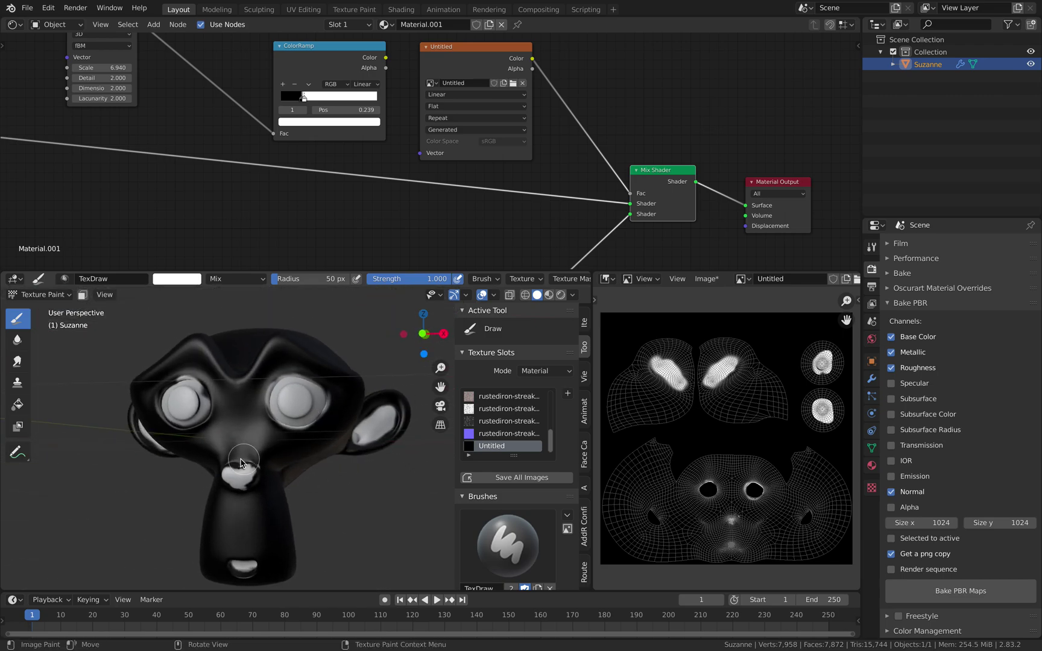
scroll(212, 487, "up", 1)
scroll(246, 489, "down", 2)
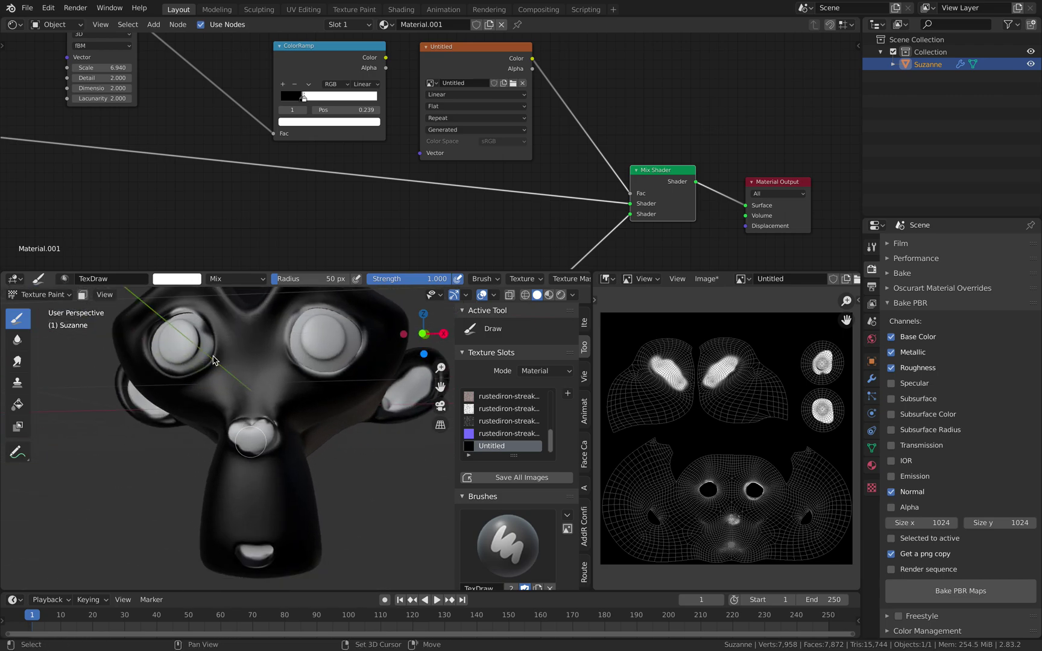
left_click(706, 278)
left_click(734, 391)
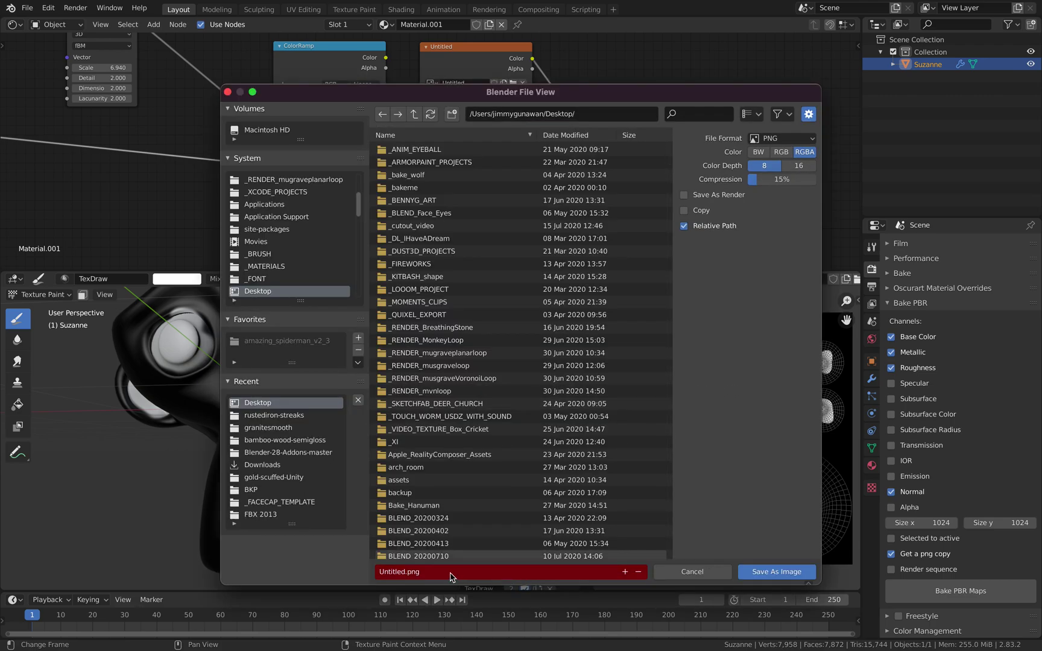
left_click(409, 571)
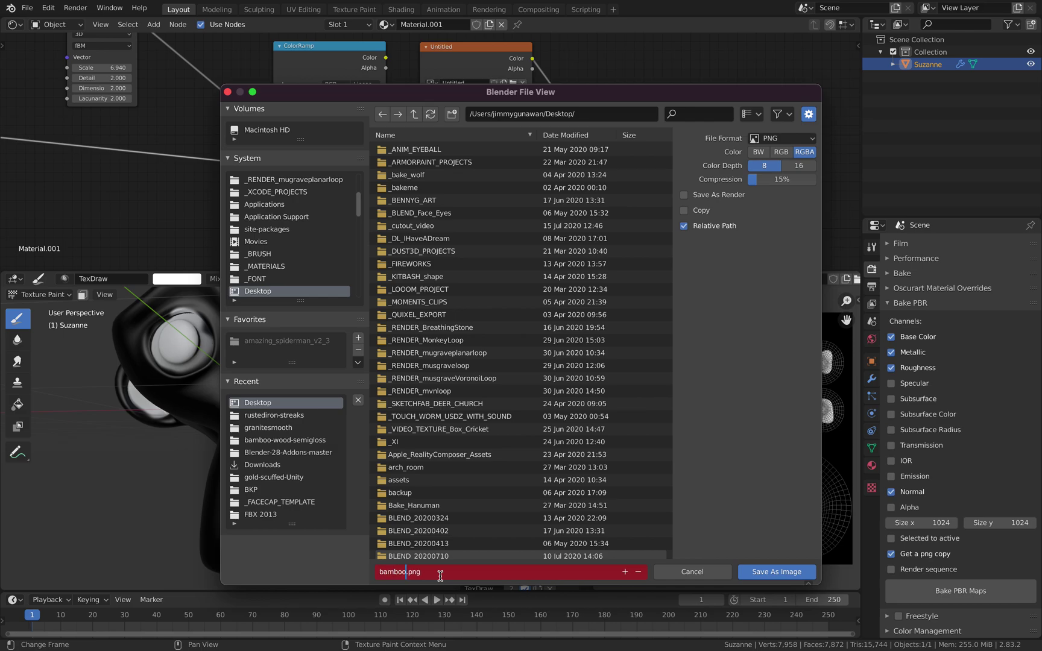
key("Return")
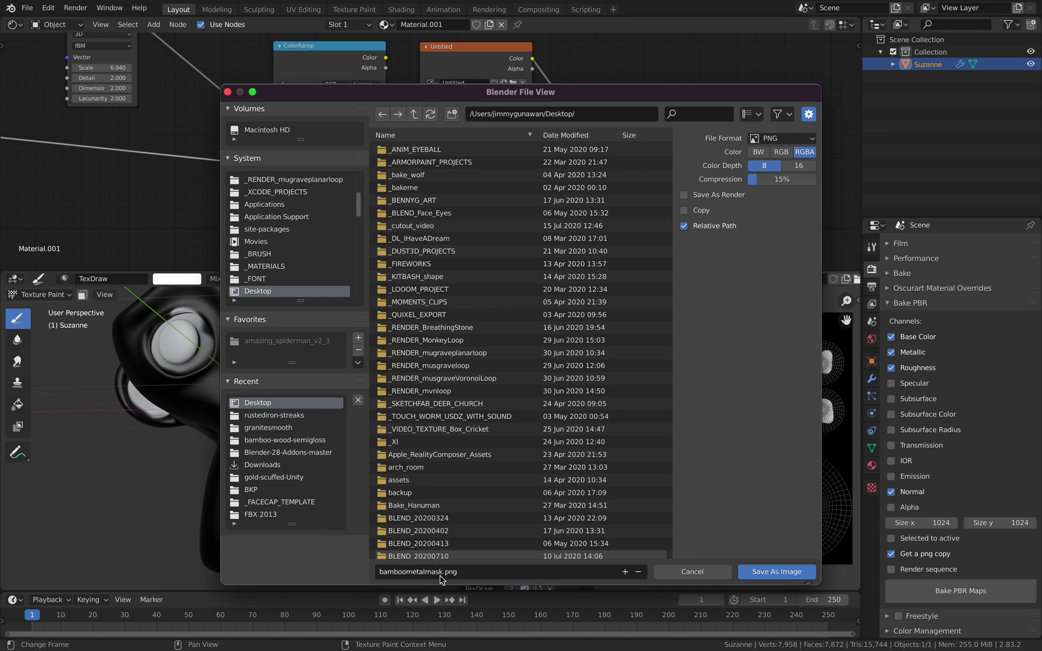
left_click(776, 572)
Return the monkey to Object Mode and preview its blended material with rendered viewport shading.
left_click(39, 295)
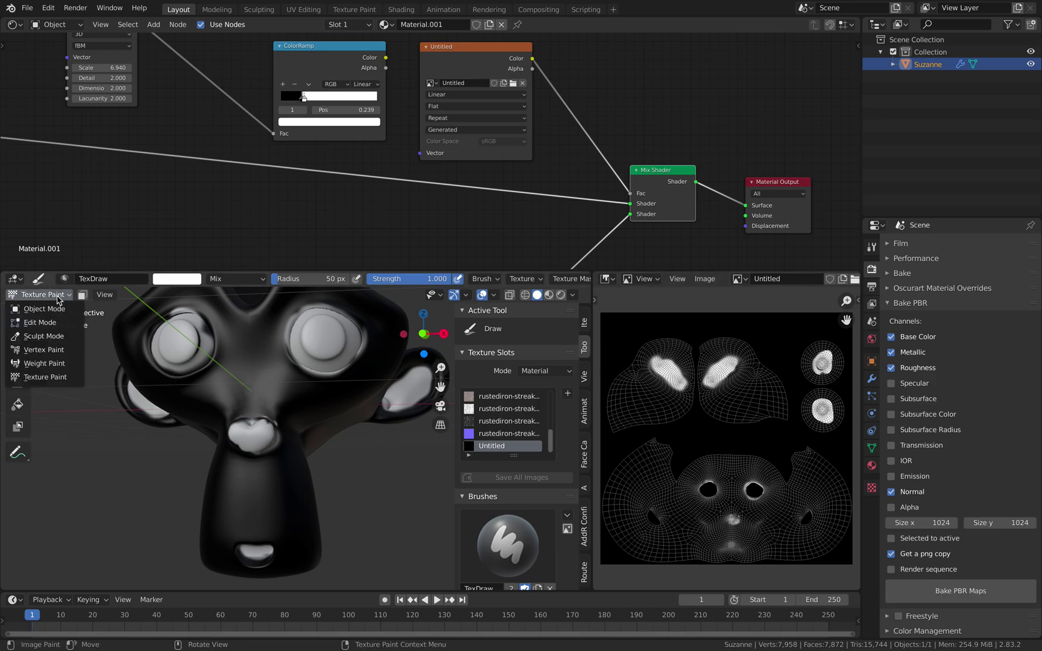
left_click(38, 309)
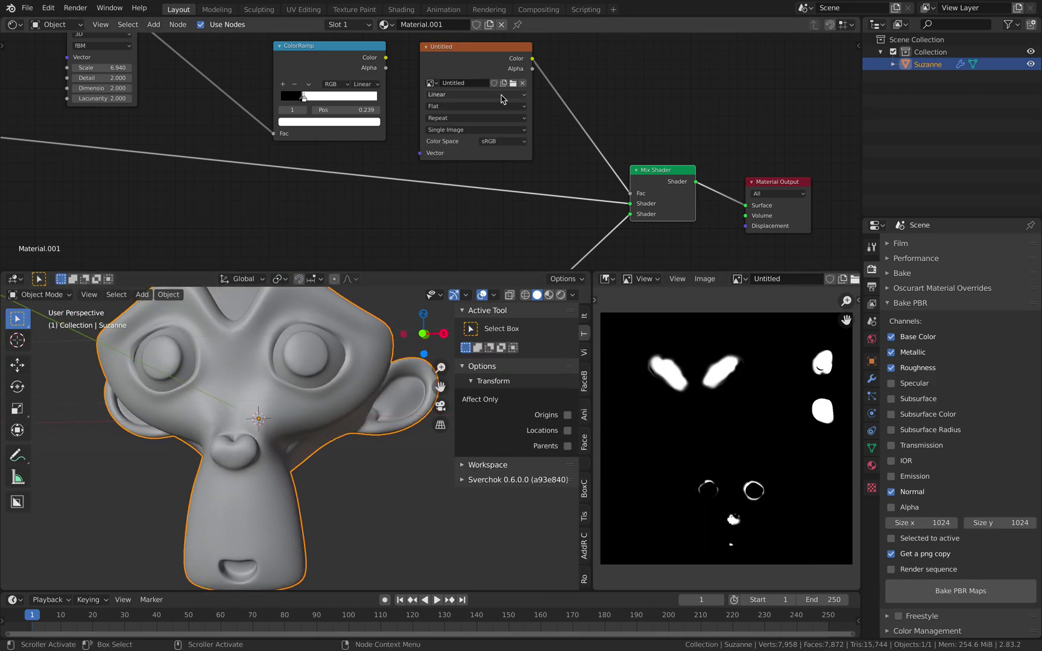
middle_click_drag(616, 153, 612, 120)
left_click(548, 294)
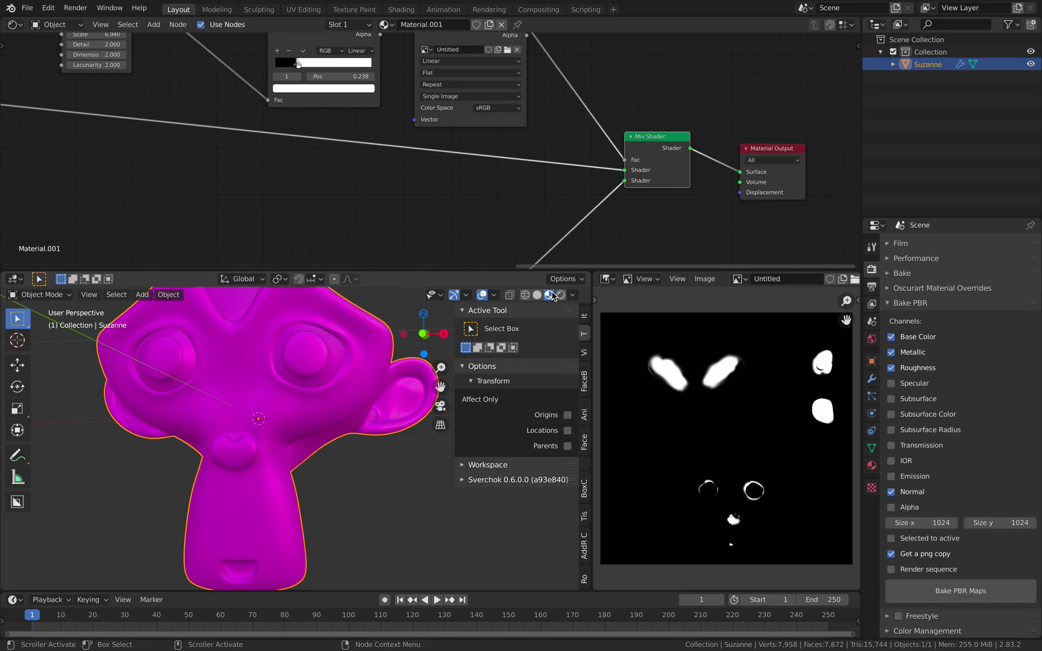
scroll(298, 419, "down", 2)
scroll(303, 415, "down", 2)
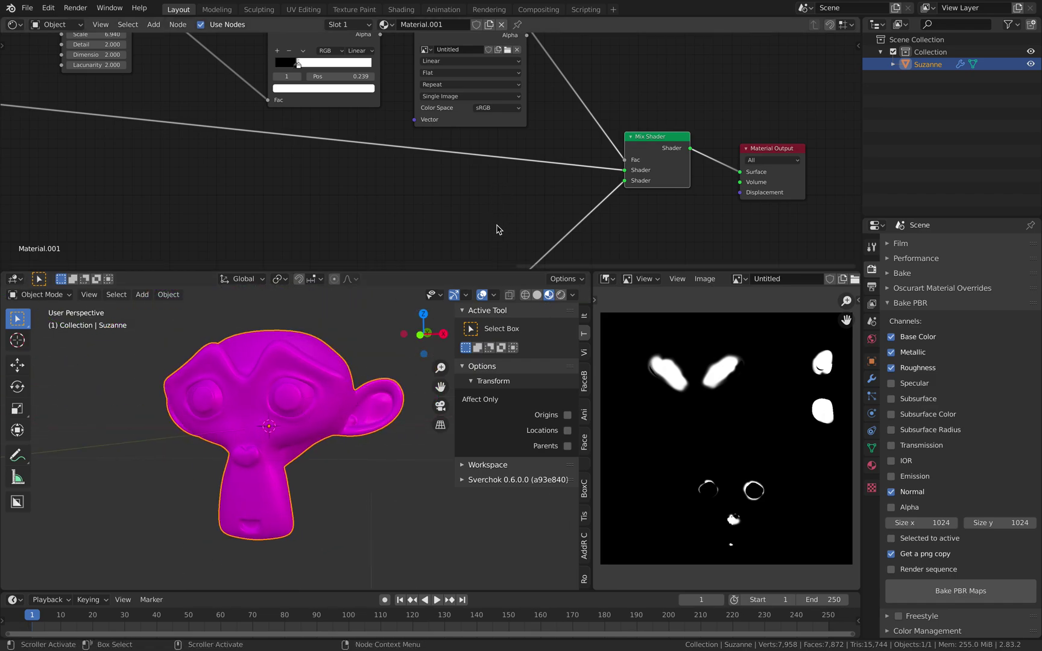
left_click(559, 296)
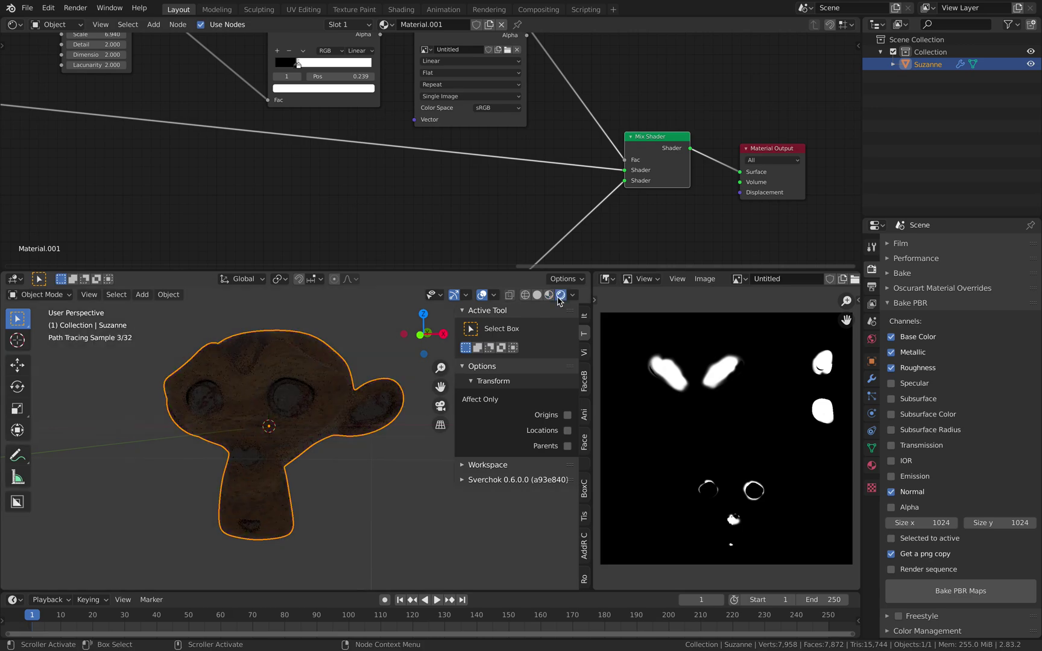
Add a sun light to the scene and rotate it freely so it lights the monkey's face.
key("shift+a")
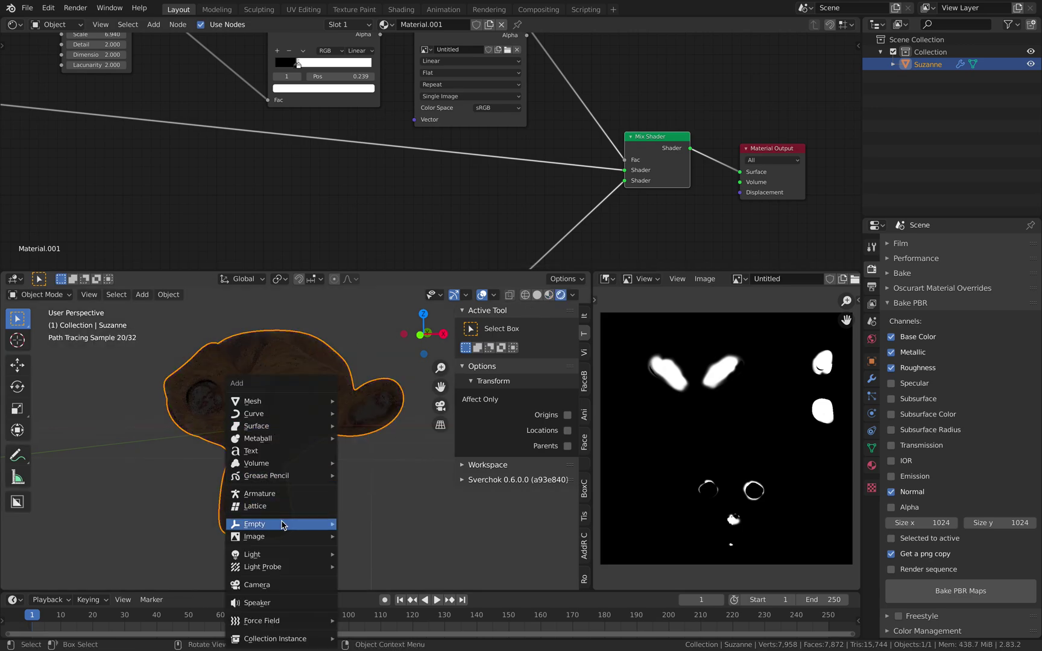
mouse_move(286, 554)
left_click(388, 569)
key("r")
key("r")
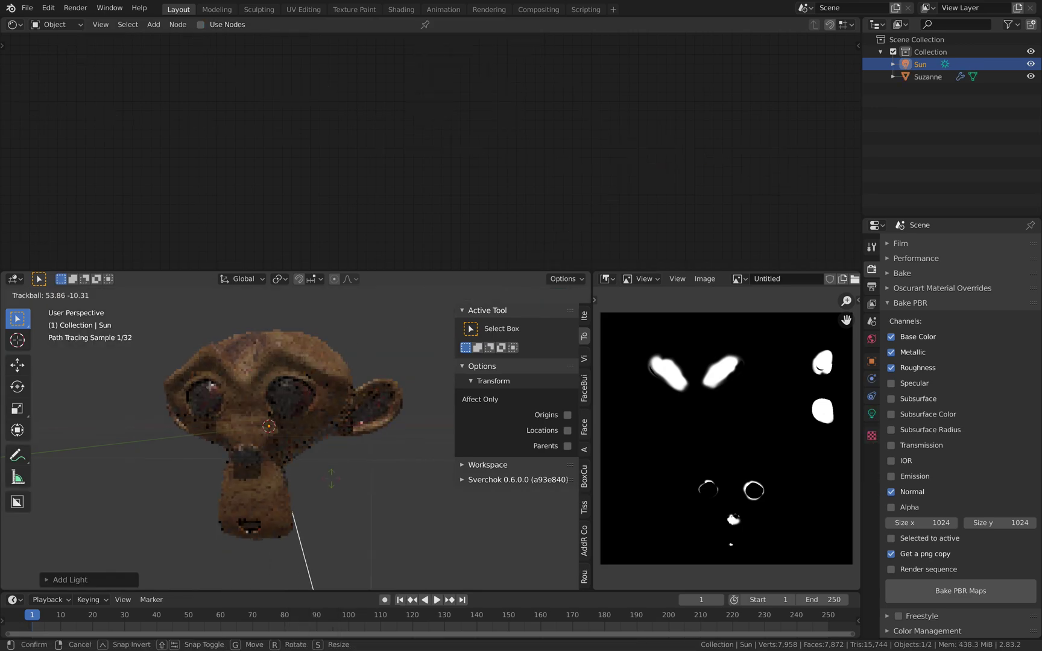
left_click(337, 488)
Rotate the sun light again while viewing the monkey from the front, so that it shines from the side.
left_click(872, 247)
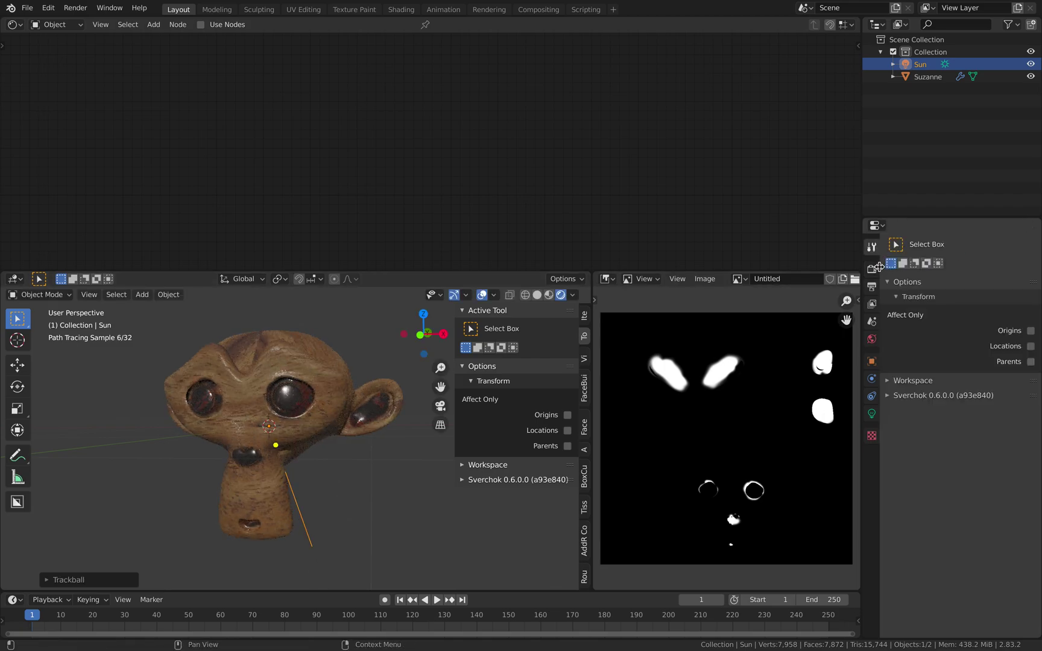
left_click(875, 268)
middle_click_drag(357, 389, 422, 388)
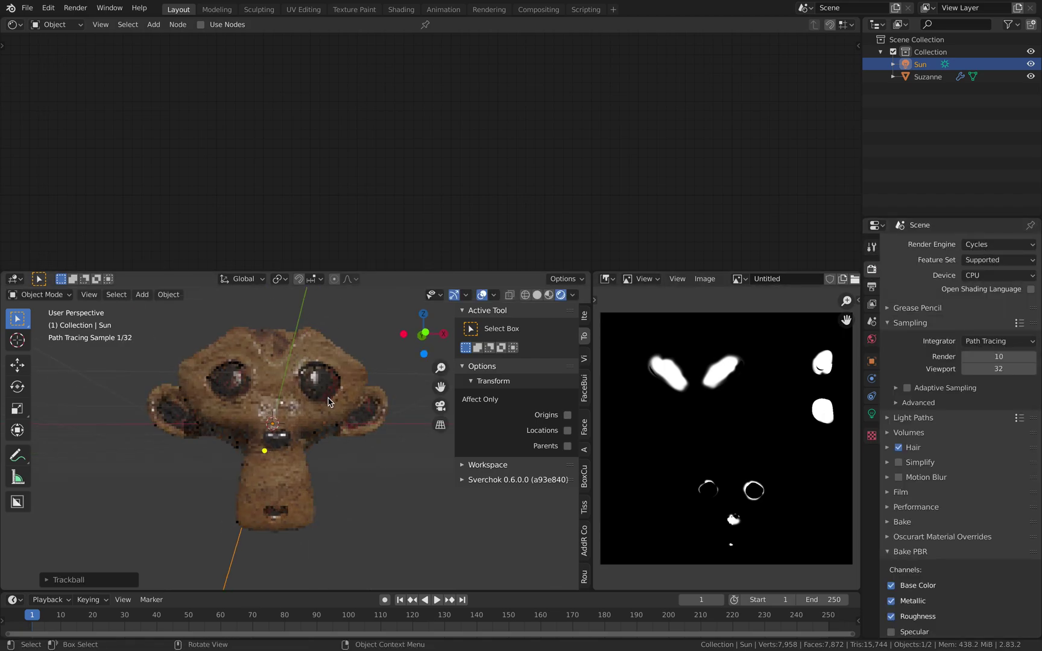
key("r")
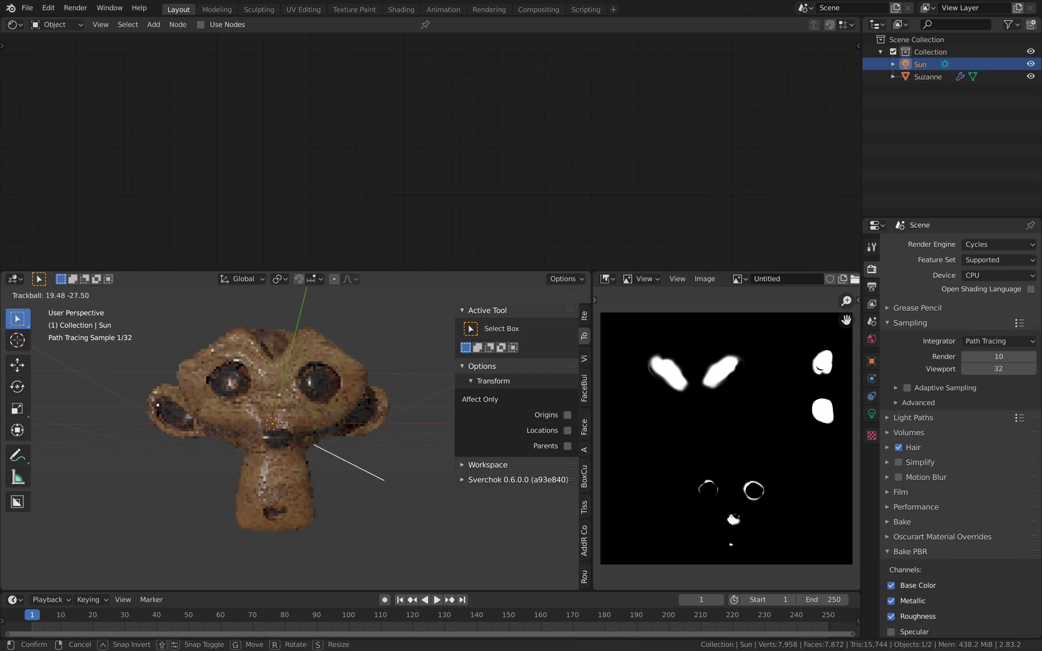
left_click(381, 469)
Look over the lit monkey, return the viewport to solid shading and save the blend file.
left_click(338, 390)
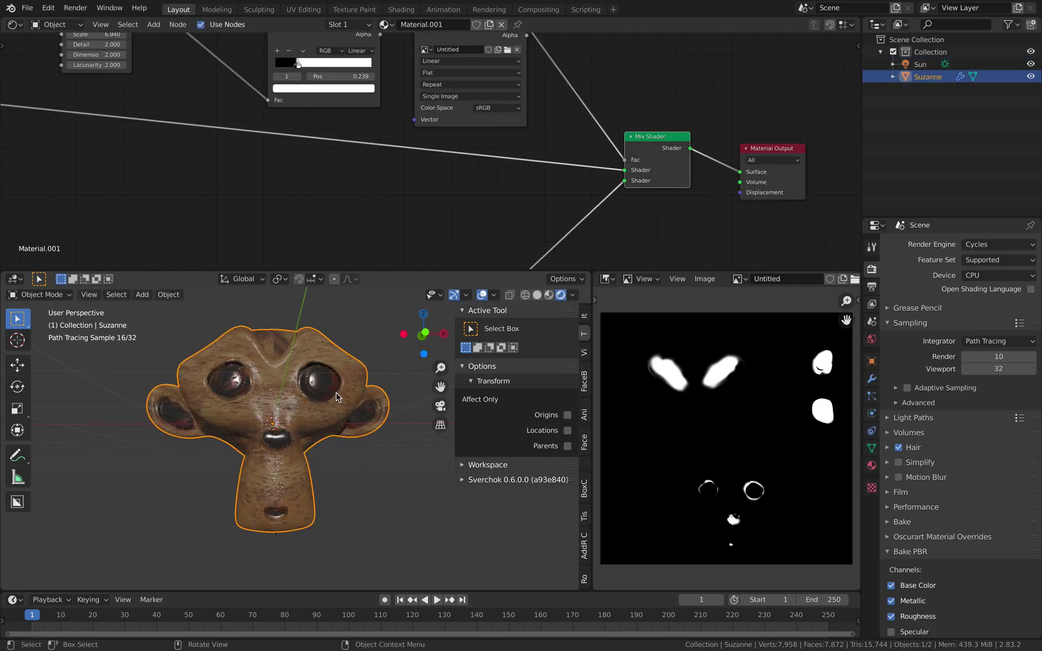
middle_click_drag(271, 376, 303, 398)
key("s")
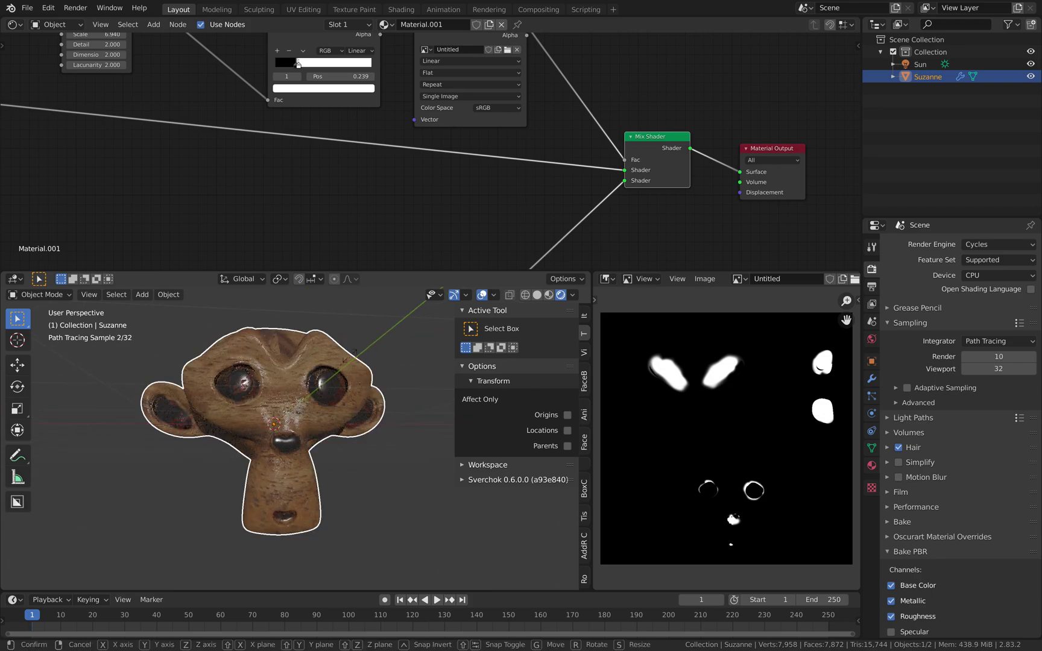
right_click(384, 353)
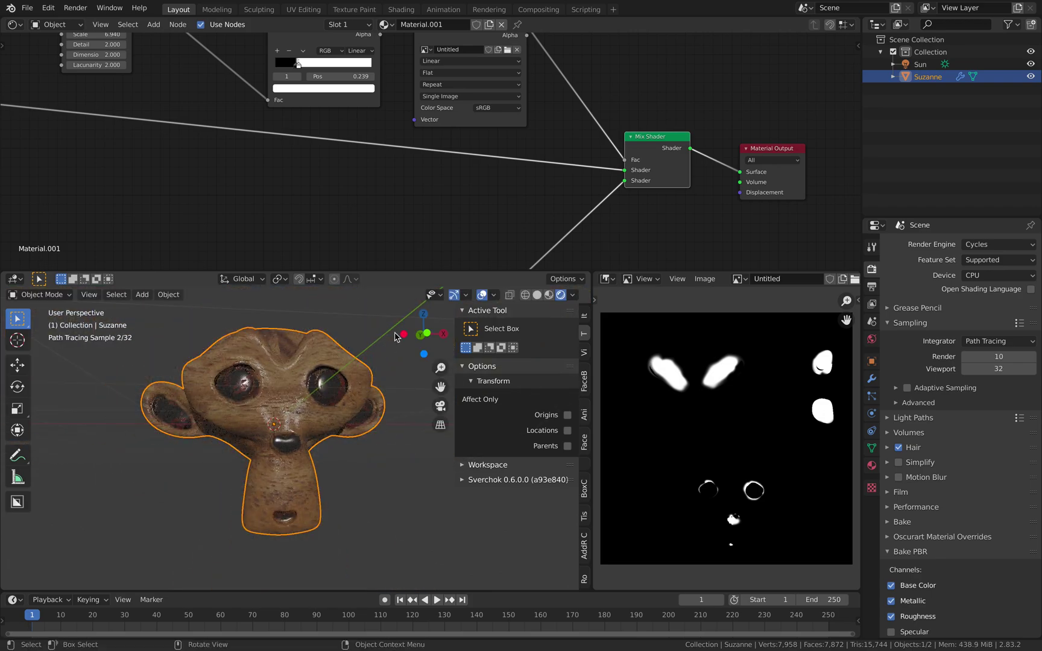
key("alt+a")
middle_click_drag(340, 348, 330, 346)
key("z")
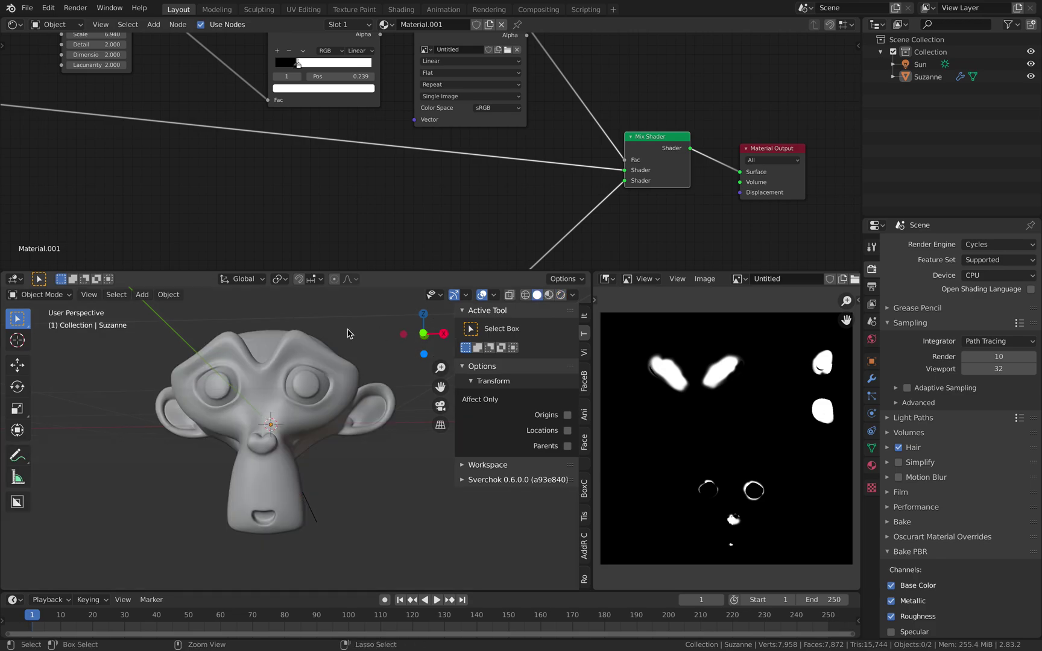
key("ctrl+s")
Try to bake the selected monkey's Base Color, Metallic, Roughness and Normal maps with Bake PBR.
left_click(312, 363)
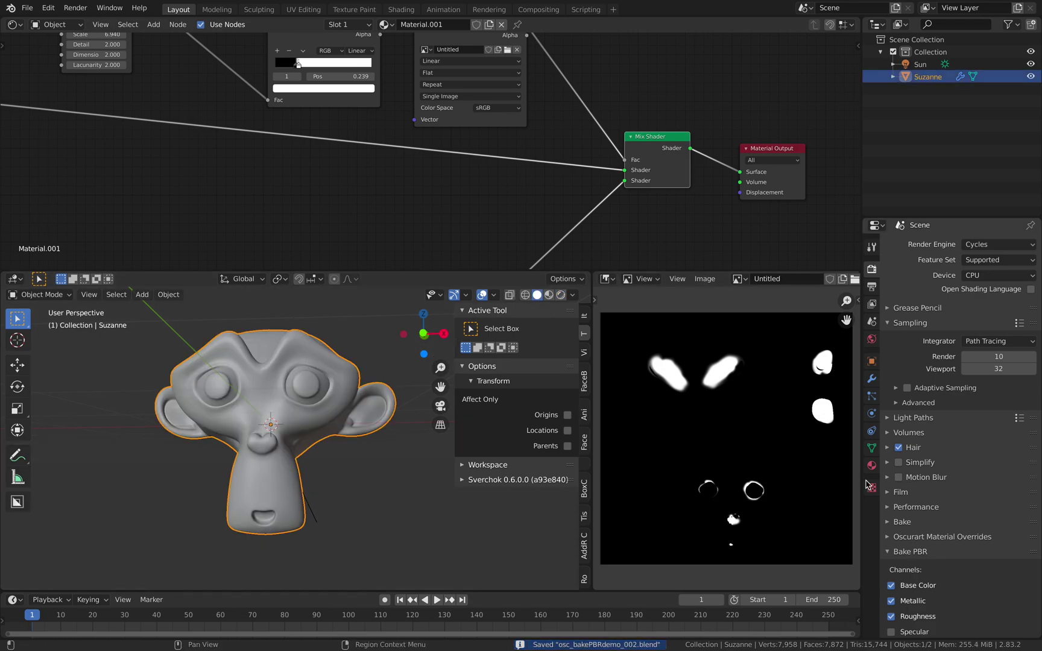
scroll(900, 542, "down", 10)
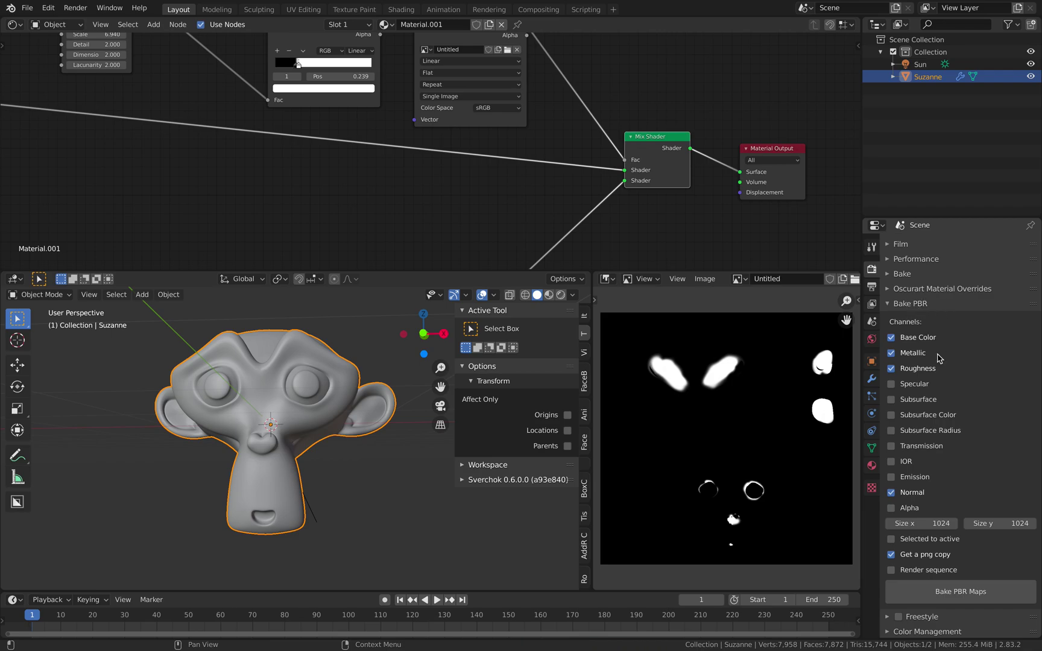
left_click(961, 591)
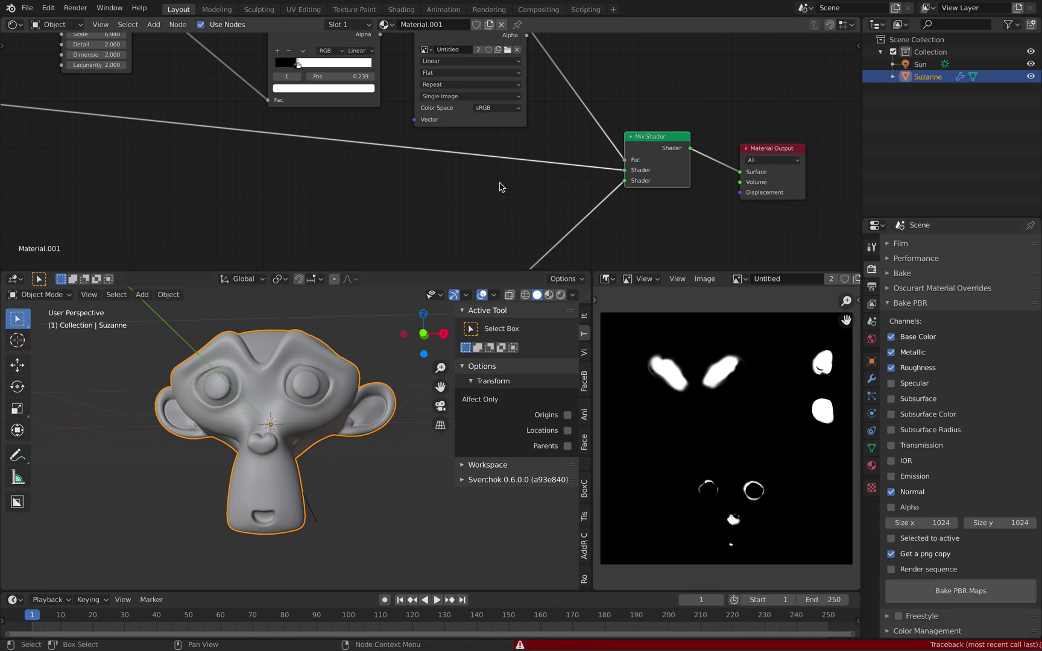
Delete the unused, disconnected texture nodes below the upper shader group in Material.001 and save the blend file.
scroll(463, 178, "down", 6)
left_click_drag(461, 145, 479, 118)
scroll(489, 145, "down", 5)
middle_click_drag(445, 179, 514, 148)
left_click(295, 133)
left_click_drag(260, 132, 395, 252)
key("x")
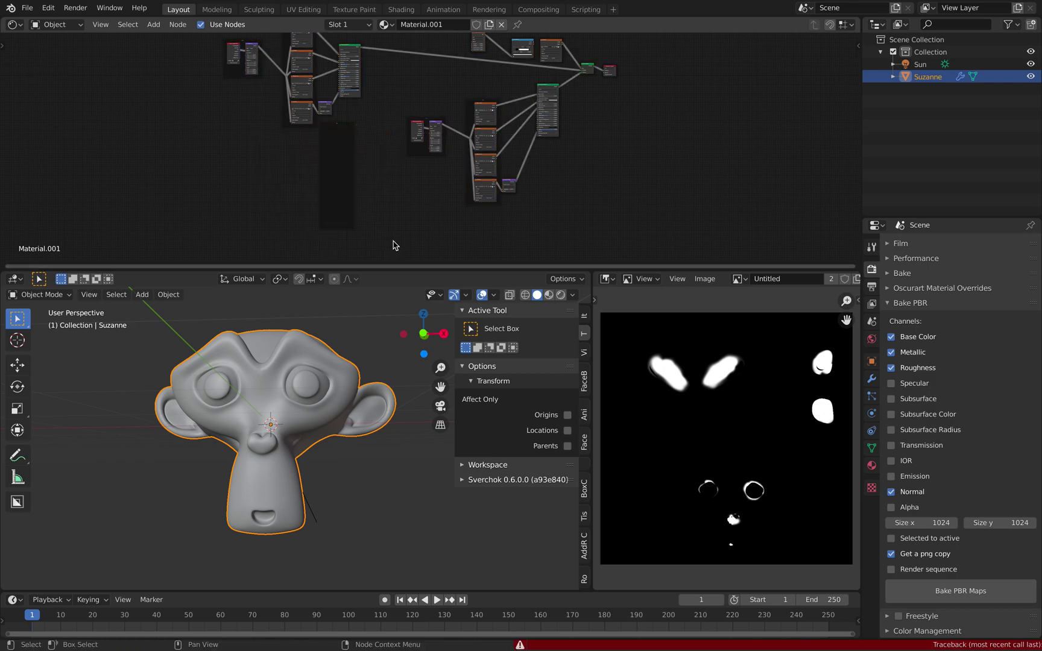
left_click(357, 334)
left_click(320, 367)
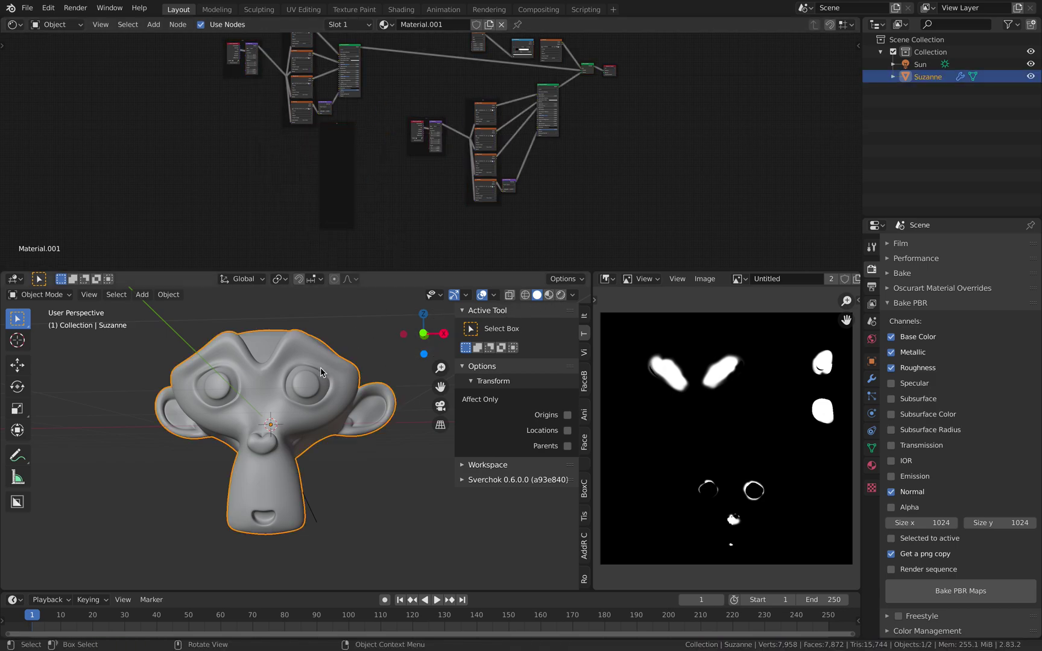
key("ctrl+s")
Delete the unused fBM texture and ColorRamp nodes beside the Untitled mask image node.
scroll(428, 232, "up", 3)
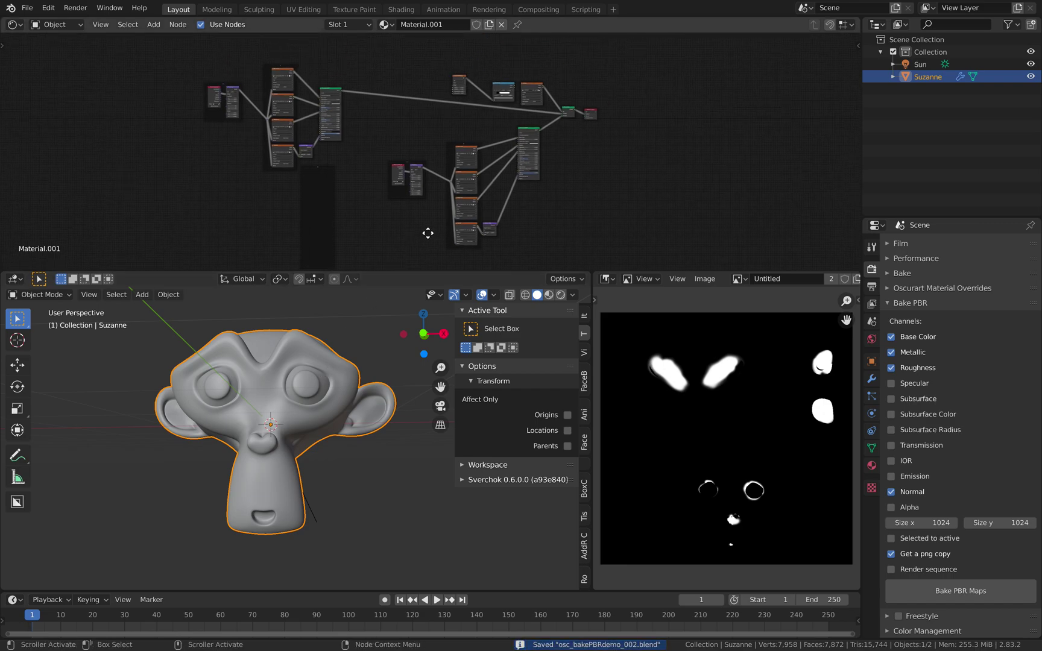
scroll(427, 148, "up", 8)
middle_click_drag(522, 104, 417, 106)
left_click(394, 133)
key("x")
left_click(489, 147)
key("x")
scroll(524, 150, "up", 3)
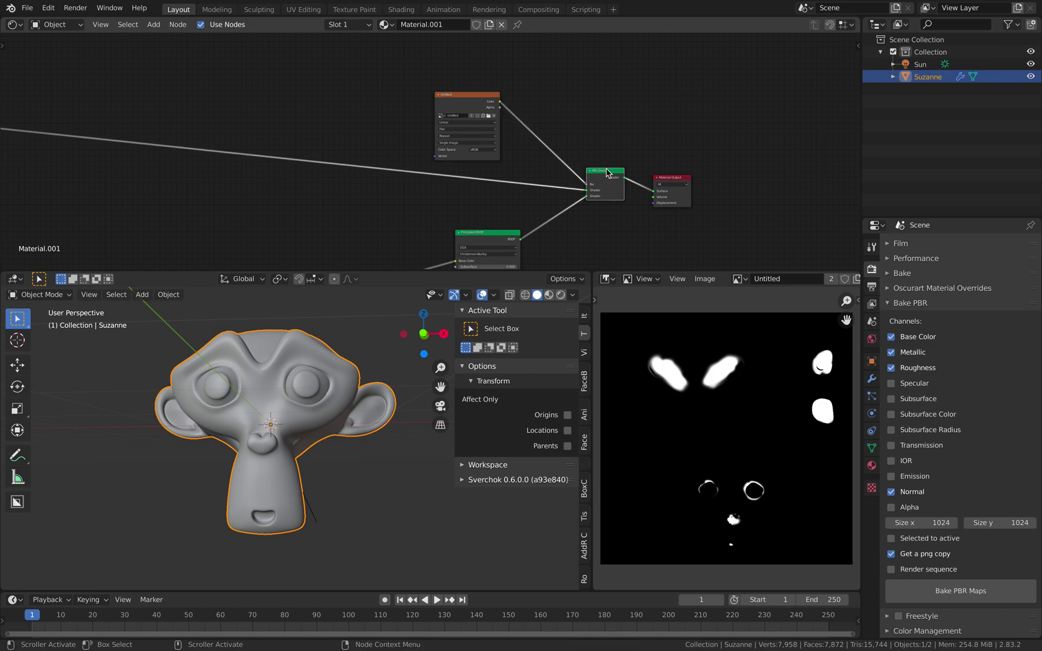
Merge the Image Editor area into the 3D viewport so the monkey view spans the full width.
left_click_drag(590, 274, 685, 290)
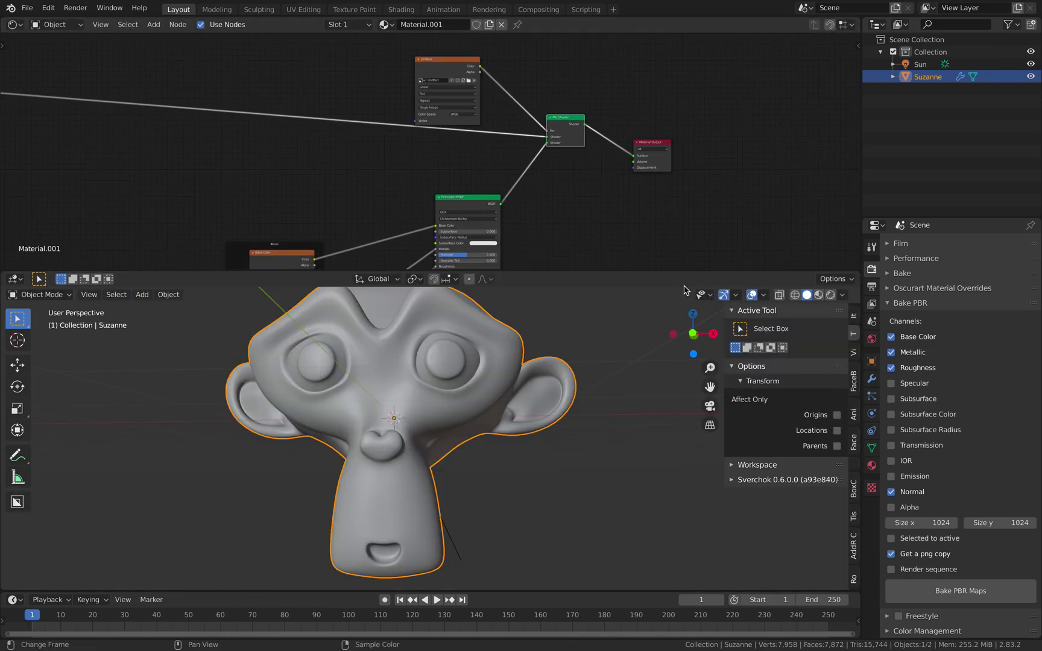
scroll(446, 362, "down", 3)
middle_click_drag(444, 363, 403, 360)
Save the blend file and bake the selected monkey's PBR maps with Bake PBR.
key("ctrl+s")
left_click(489, 354)
left_click(450, 378)
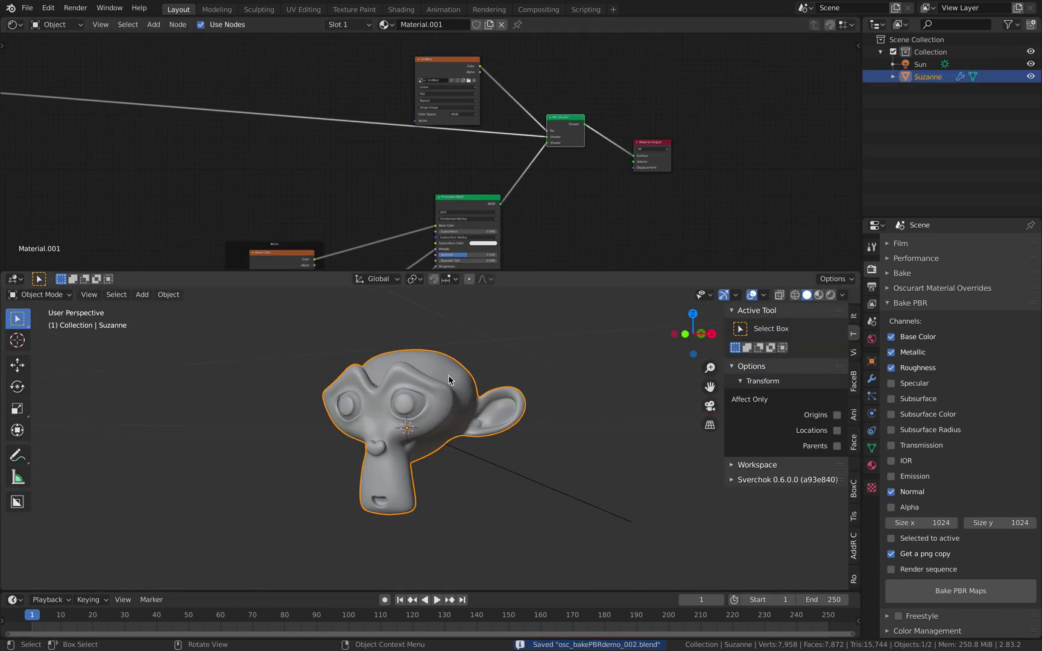
left_click(925, 595)
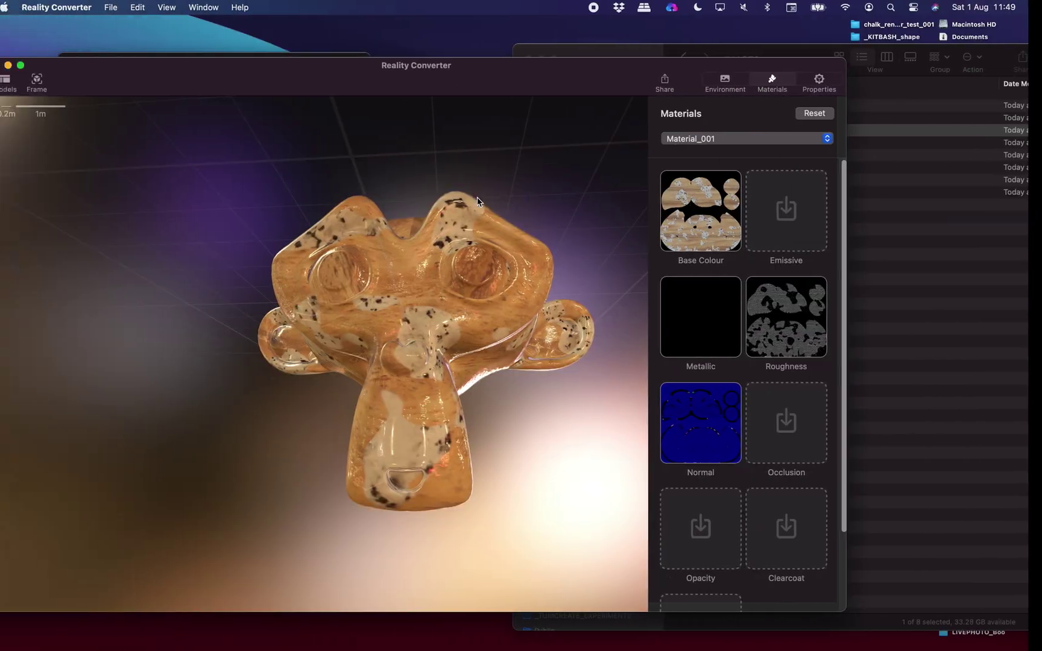
Export the model to the Desktop as osc_bakePBRdemo_001x.usdz.
left_click_drag(551, 80, 489, 100)
double_click(519, 108)
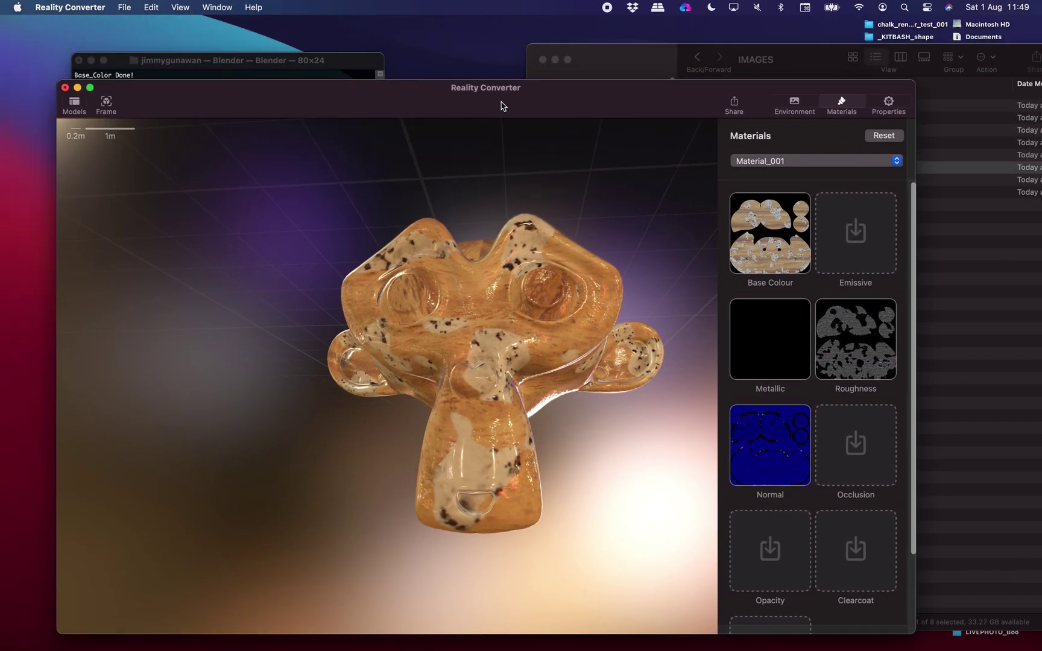
left_click(767, 104)
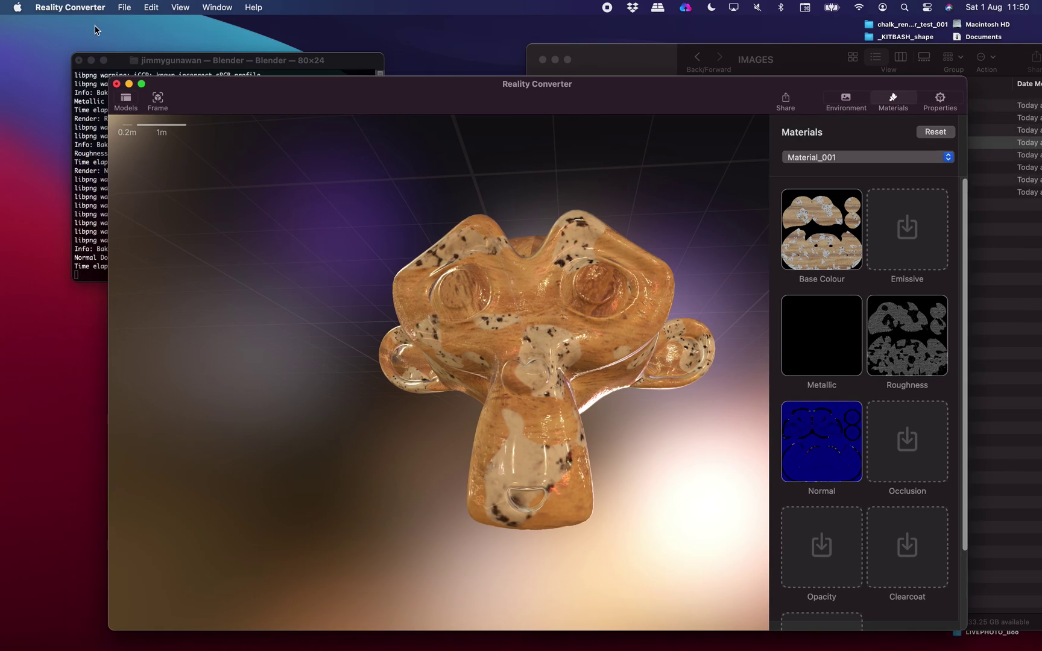
left_click(125, 7)
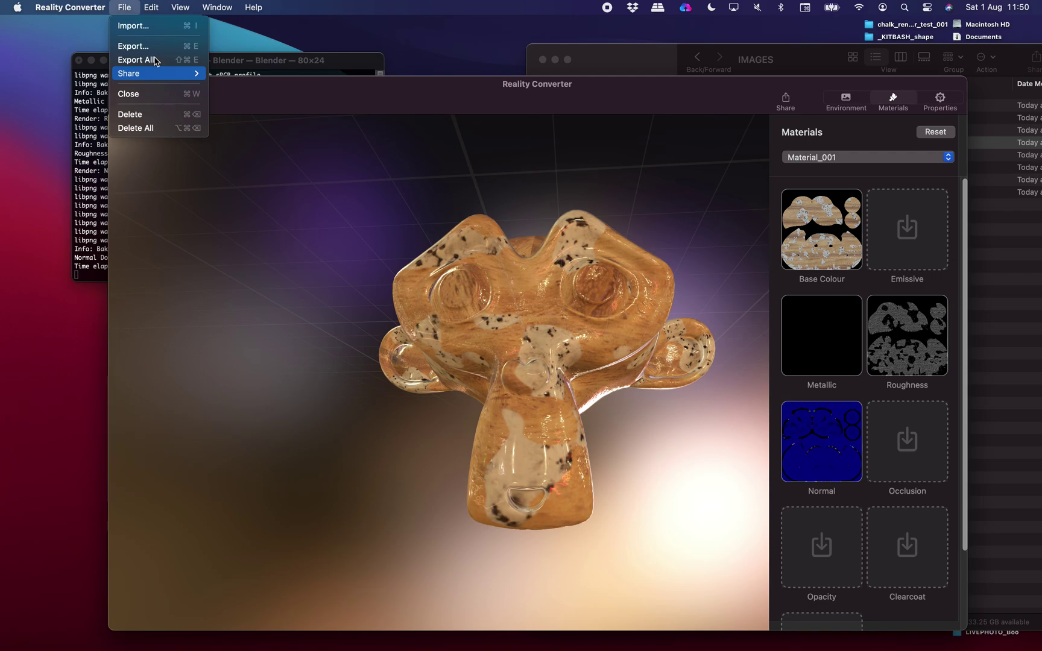
left_click(340, 139)
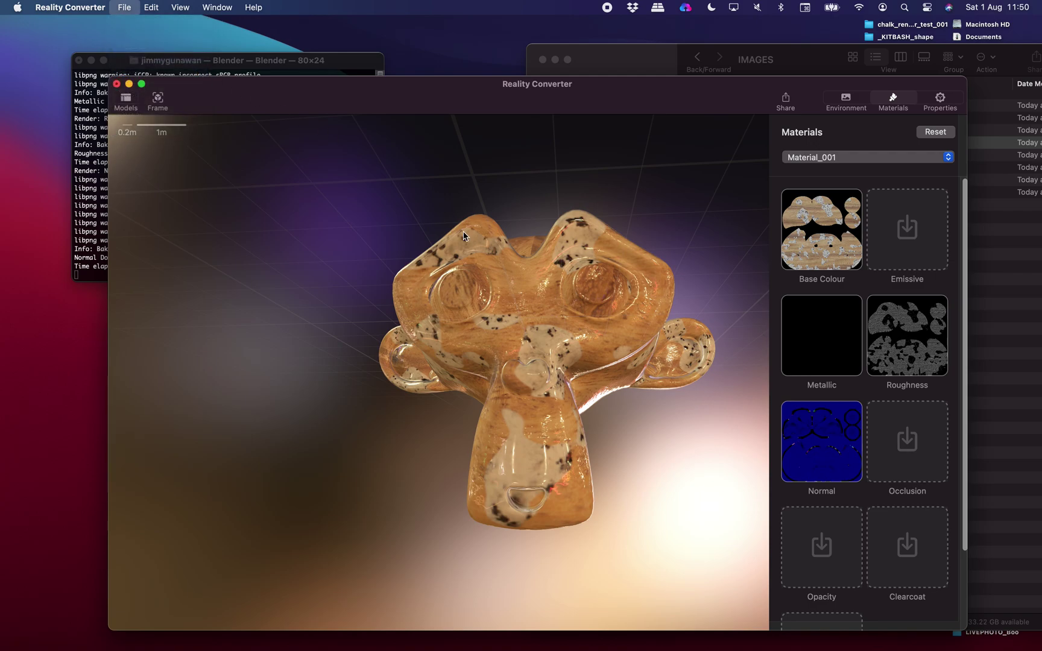
key("super+e")
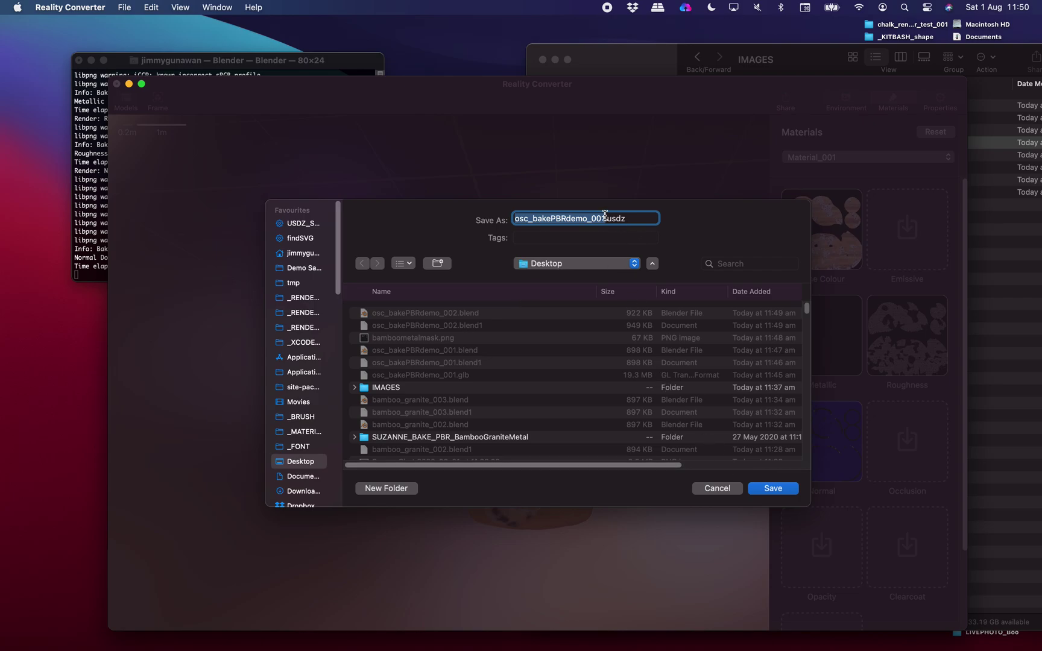
key("Right")
type("x")
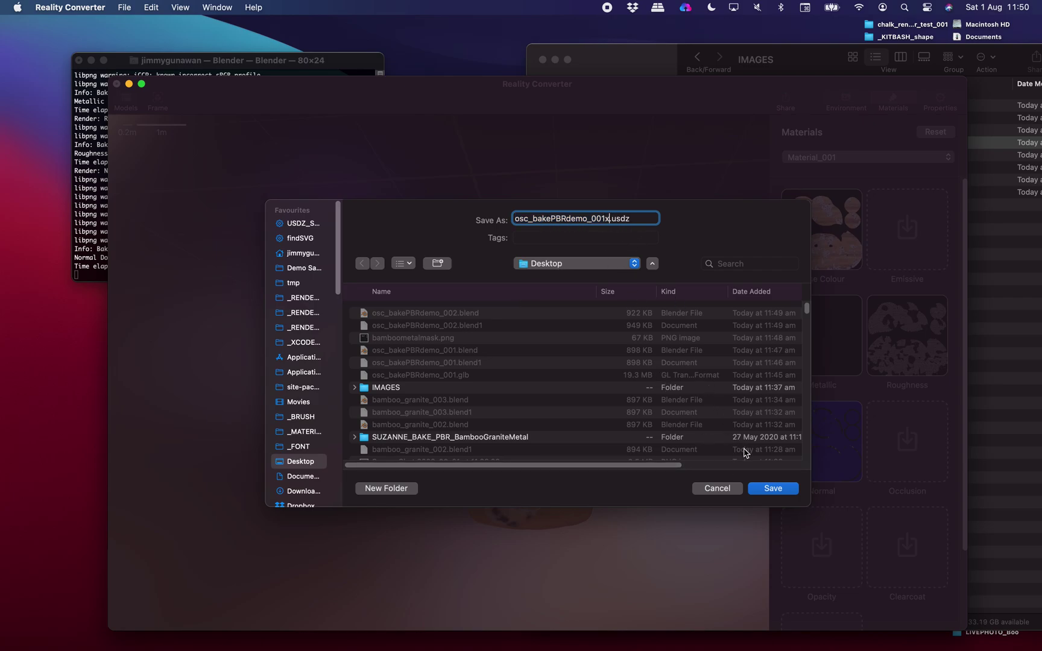
left_click(766, 488)
Arrange the converter window beside the IMAGES folder and load Suzanne_BaseColor.png as Material_001's Base Colour map.
double_click(704, 107)
left_click(632, 65)
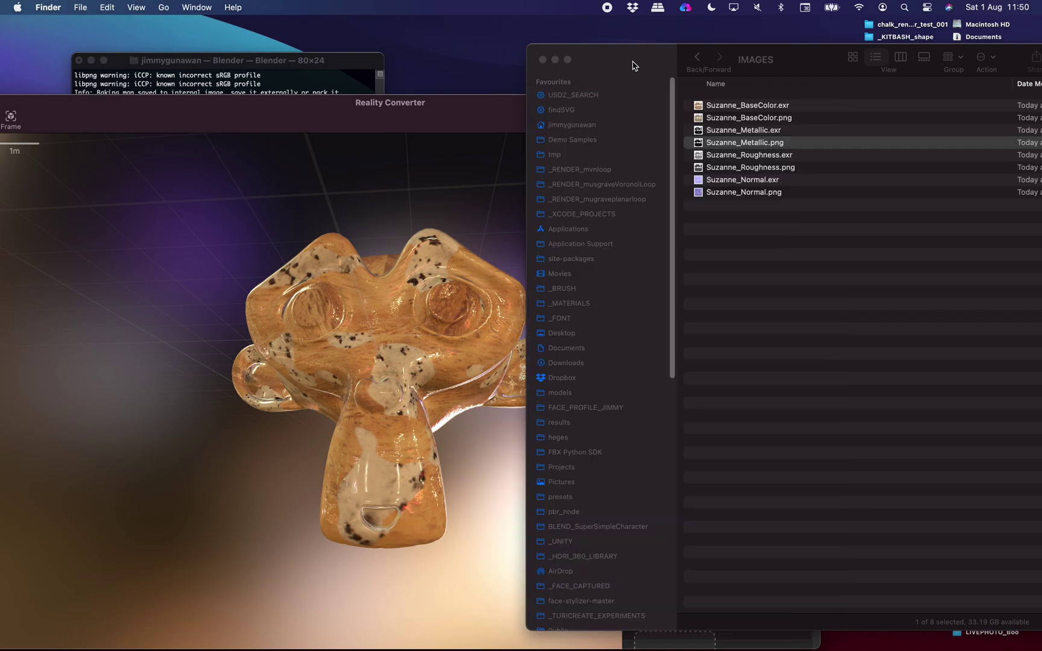
left_click(788, 109)
left_click(789, 120)
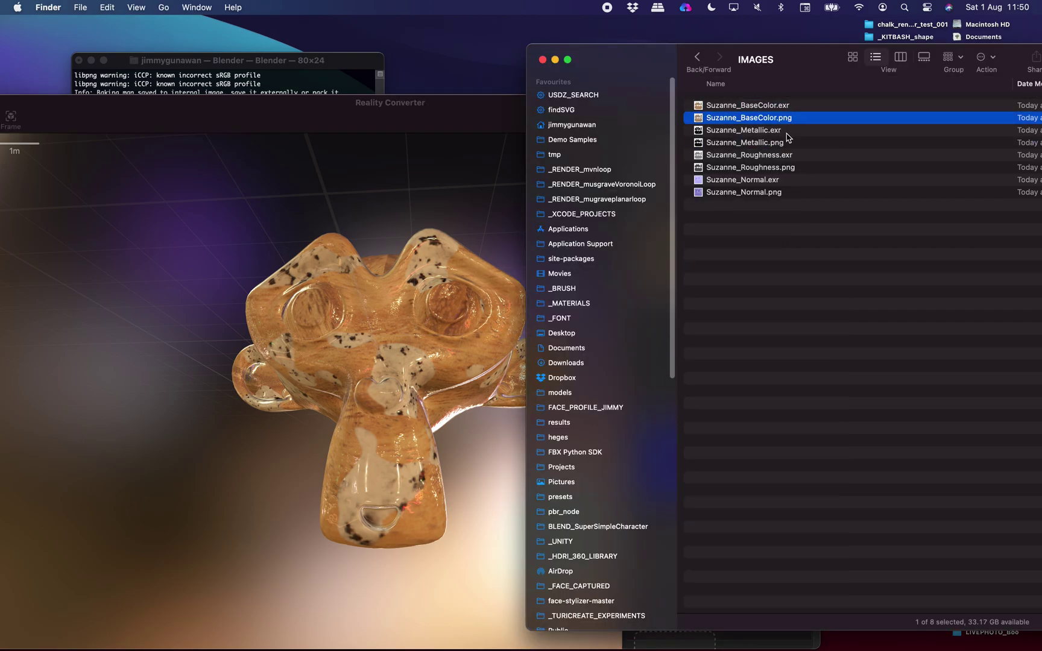
left_click(789, 146, "super")
left_click(785, 206)
left_click(735, 118)
left_click_drag(475, 110, 313, 112)
left_click_drag(643, 57, 648, 57)
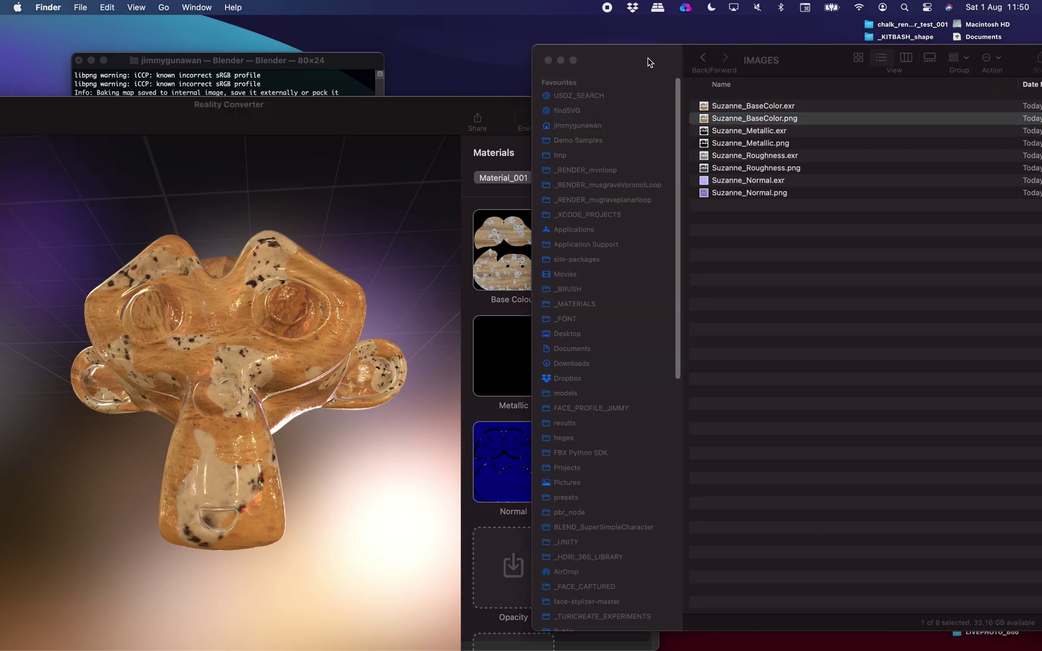
left_click_drag(471, 105, 445, 103)
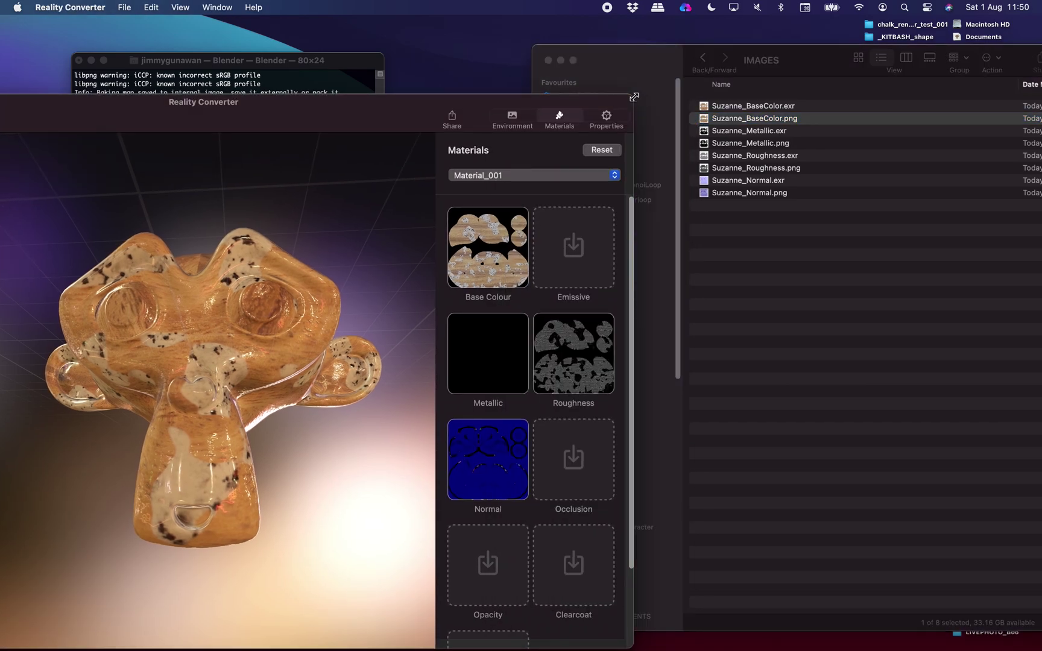
left_click_drag(633, 97, 550, 41)
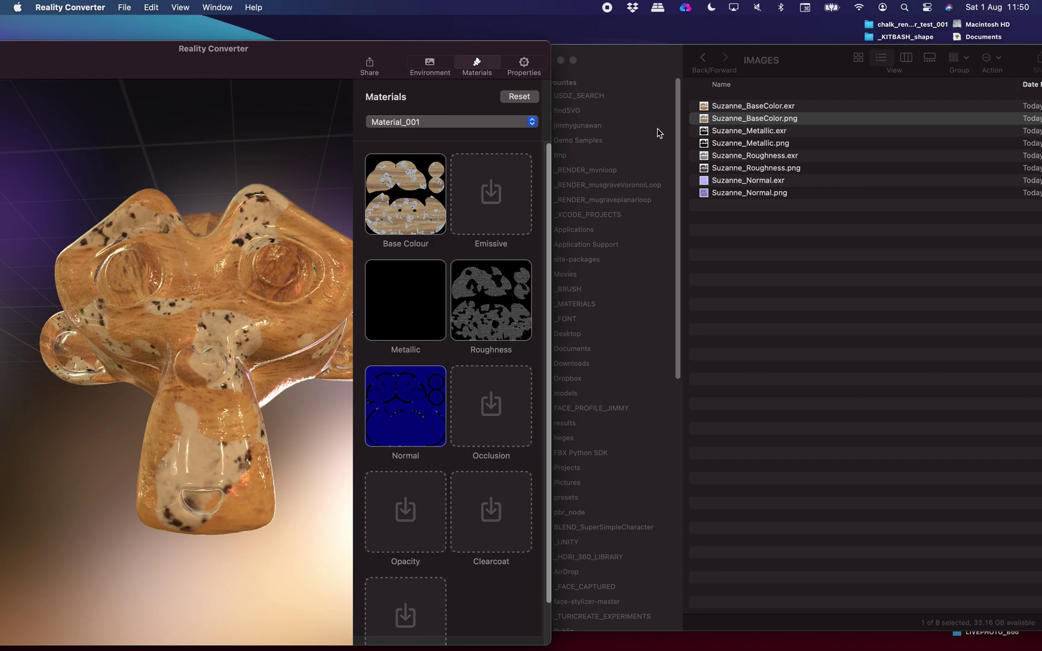
left_click_drag(703, 120, 412, 193)
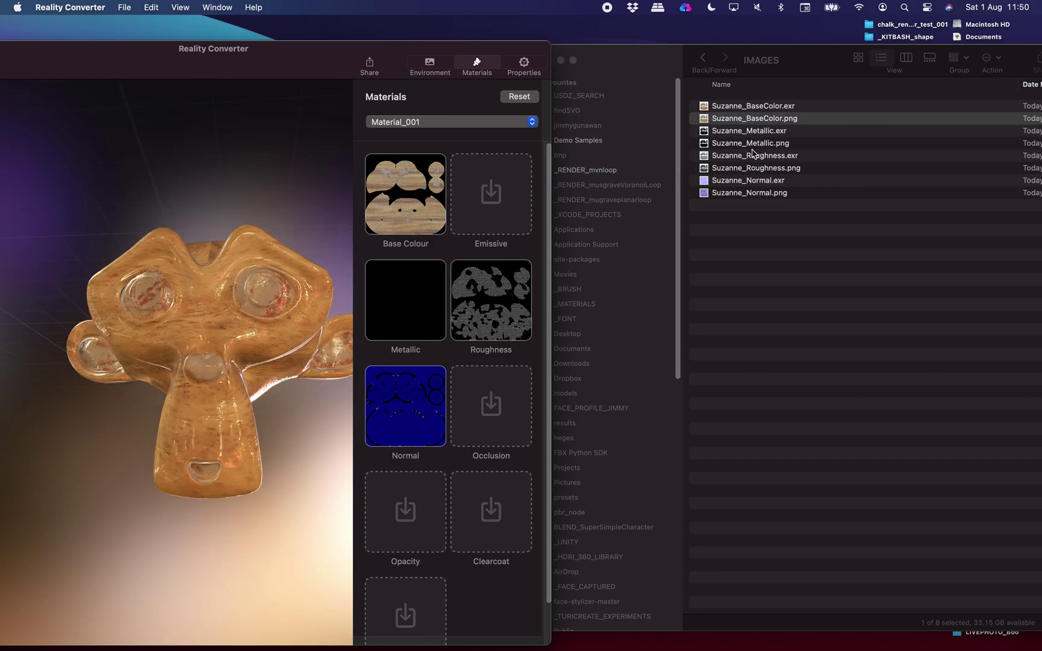
Load Suzanne_Metallic.png from the IMAGES folder as Material_001's Metallic map.
left_click(755, 147)
left_click(709, 147)
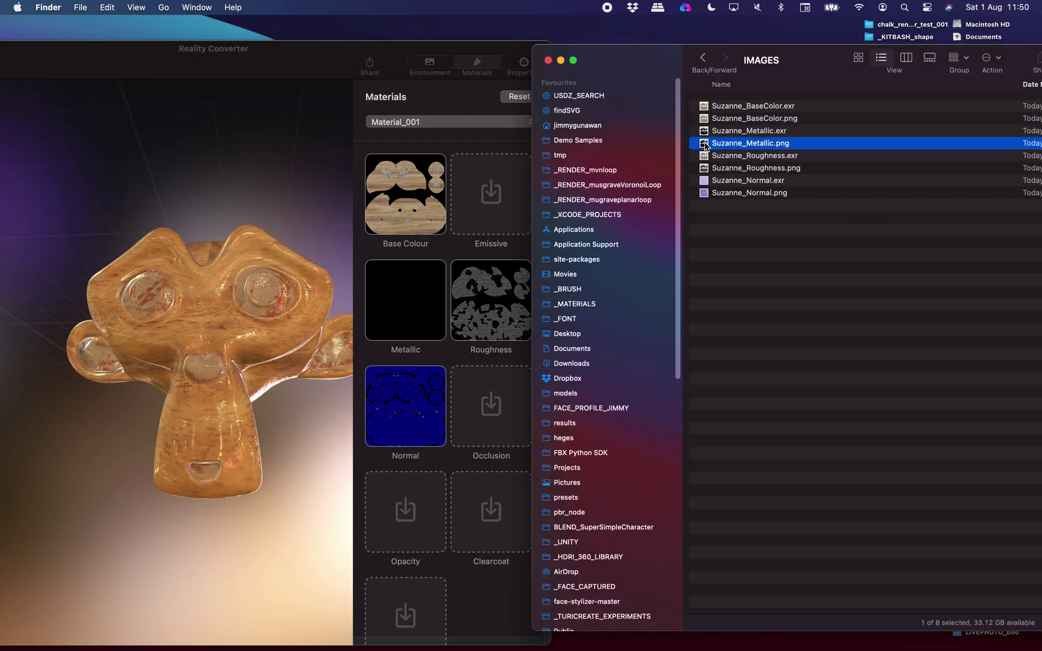
left_click_drag(705, 146, 505, 282)
left_click_drag(395, 327, 397, 322)
Replace Material_001's Roughness map with Suzanne_Roughness.png from the IMAGES folder.
left_click(740, 170)
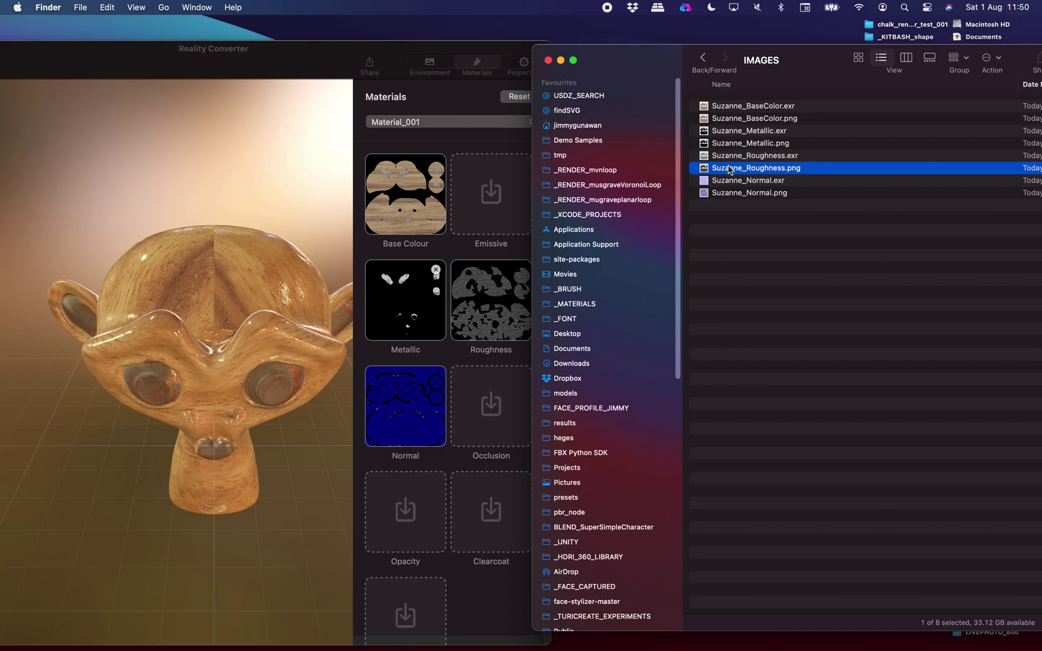
left_click_drag(709, 170, 560, 317)
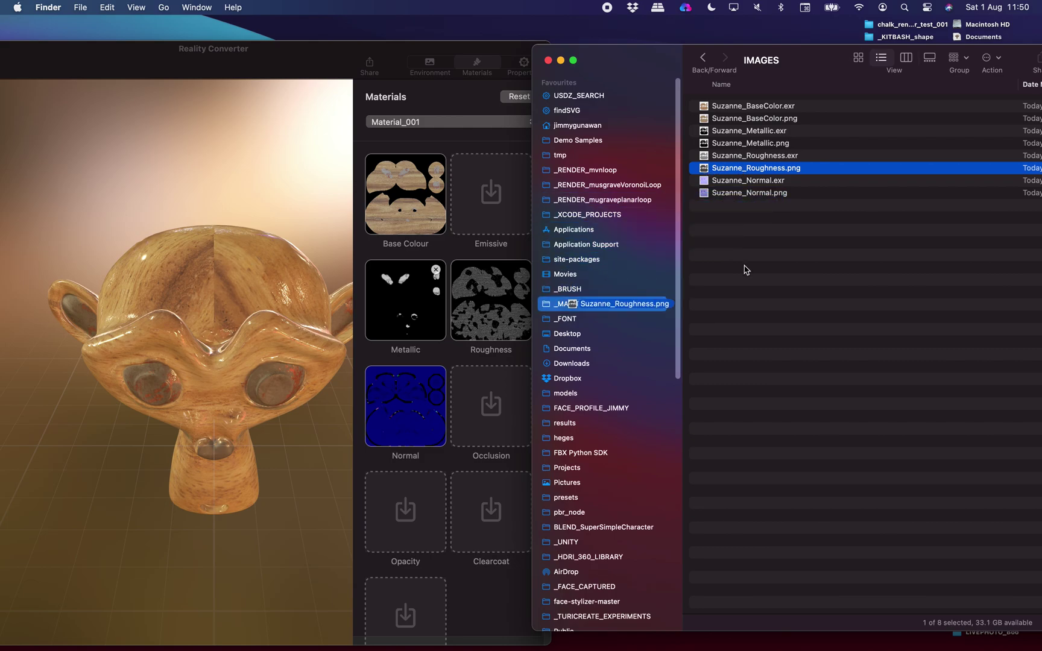
left_click(741, 170)
left_click_drag(703, 172, 484, 298)
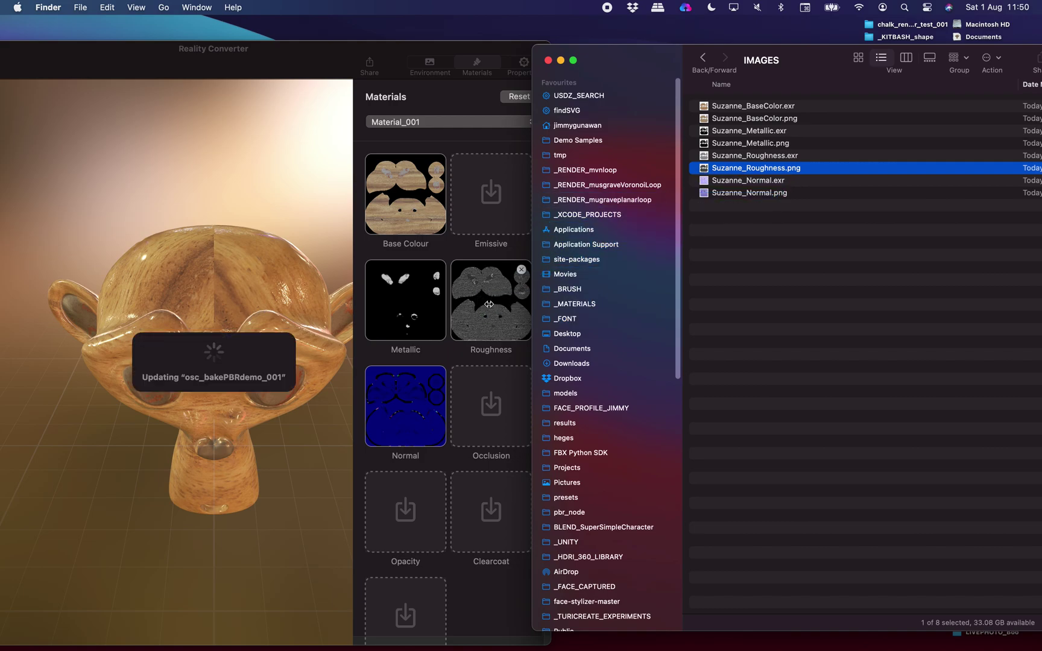
Replace Material_001's Normal map with Suzanne_Normal.png from the IMAGES folder.
left_click(715, 195)
left_click_drag(702, 195, 523, 356)
left_click_drag(425, 390, 412, 398)
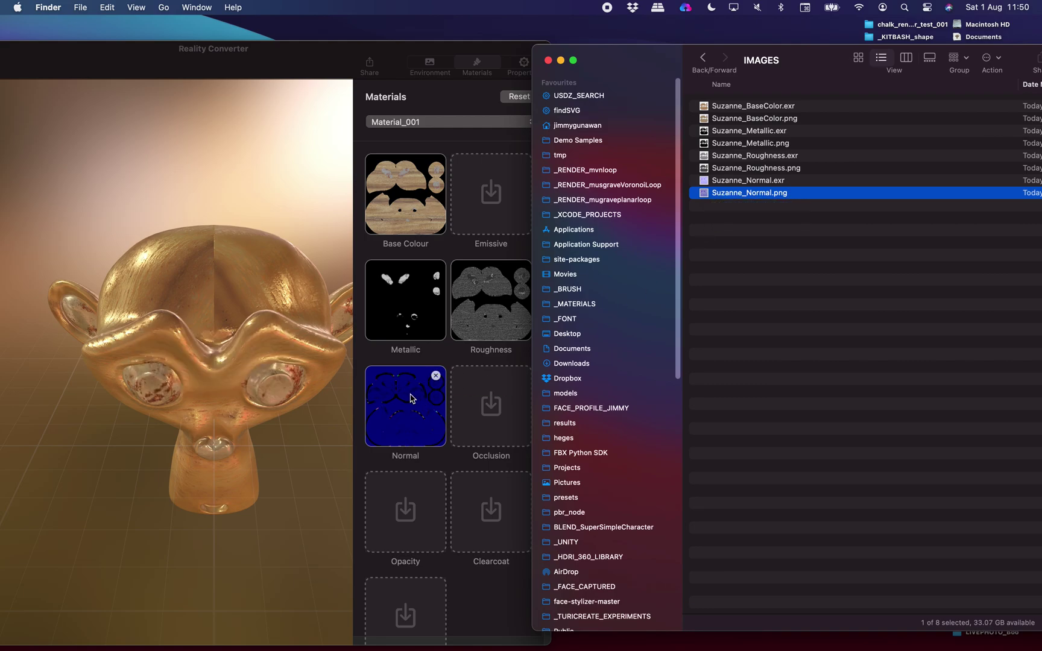
Preview the baked BaseColor, Metallic, Roughness and Normal PNG files of Suzanne in Quick Look.
left_click(734, 248)
left_click(790, 193)
left_click(795, 168, "super")
left_click(794, 143, "super")
left_click(794, 120, "super")
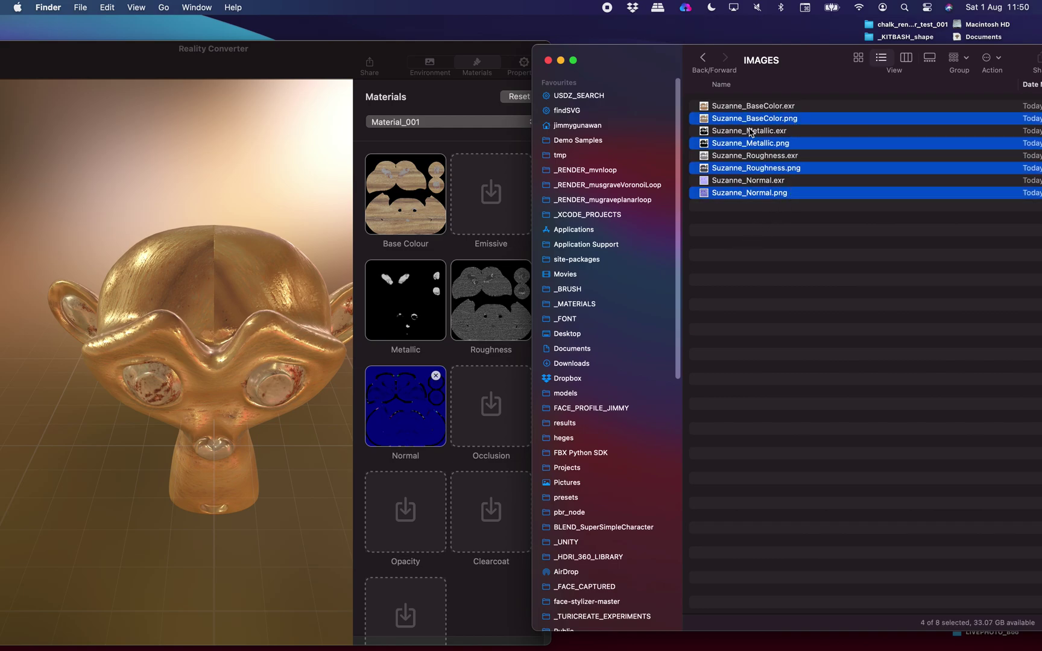
key("space")
key("Right")
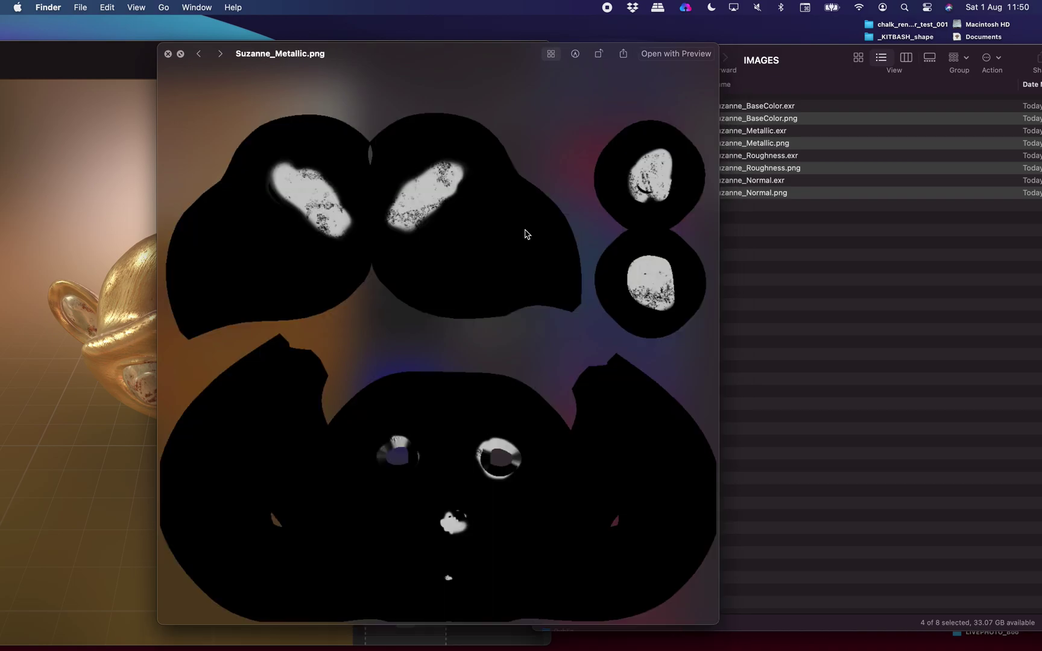
key("Right")
key("Right")
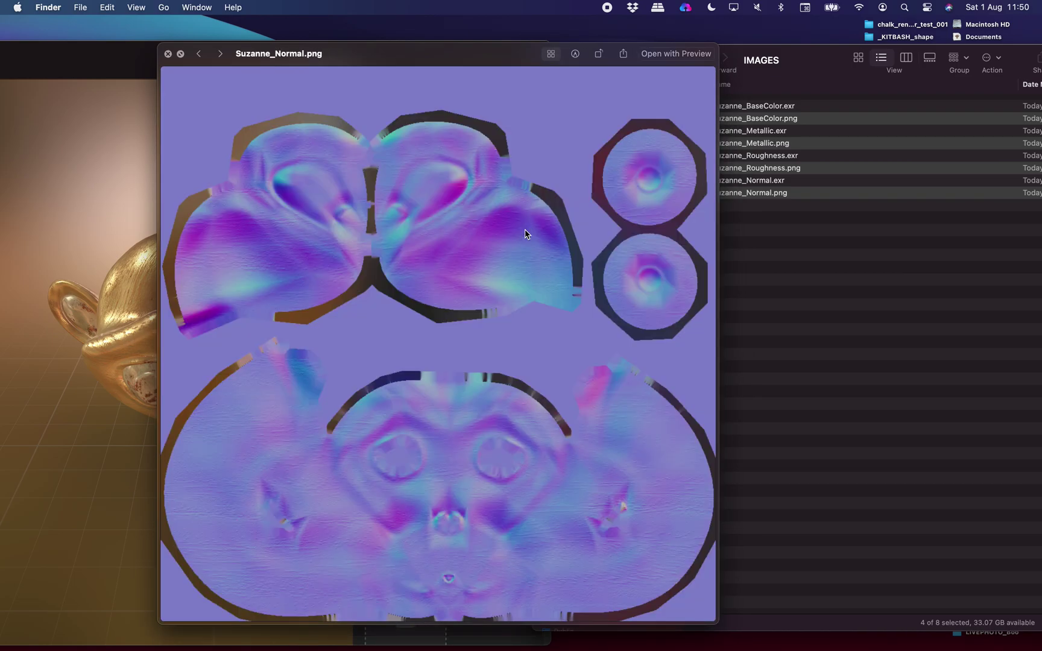
key("Left")
key("Left")
key("Right")
key("Left")
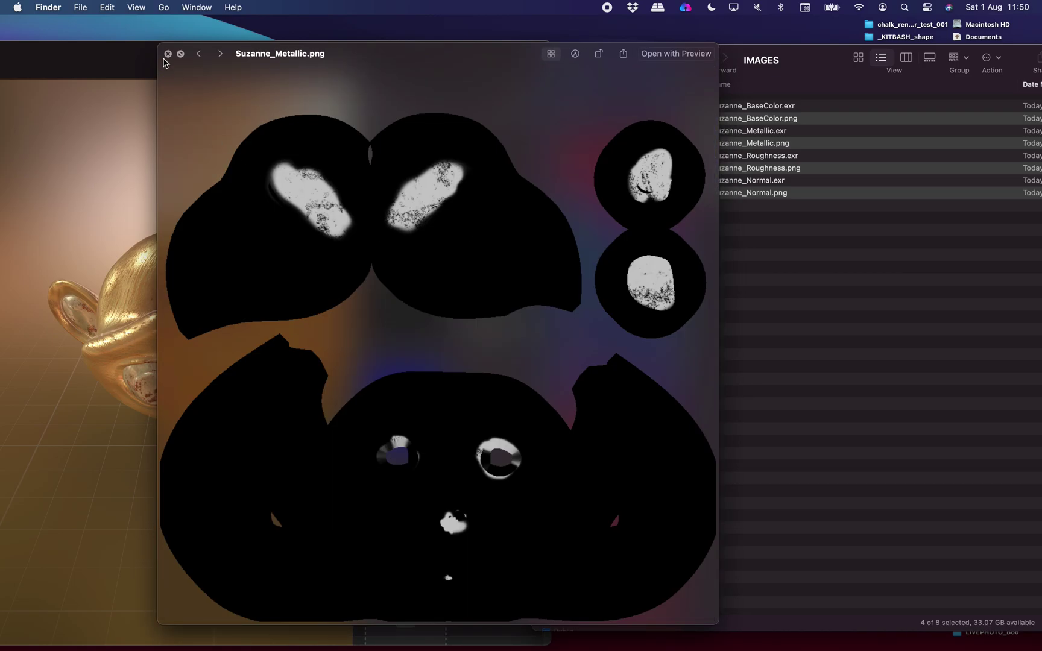
left_click(168, 54)
Bring the whole Reality Converter window into view and inspect the monkey's new bamboo and rusted iron textures from several angles.
left_click_drag(155, 55, 338, 51)
left_click_drag(726, 43, 856, 38)
left_click_drag(629, 216, 578, 313)
scroll(531, 267, "up", 5)
scroll(471, 334, "down", 5)
scroll(531, 293, "up", 5)
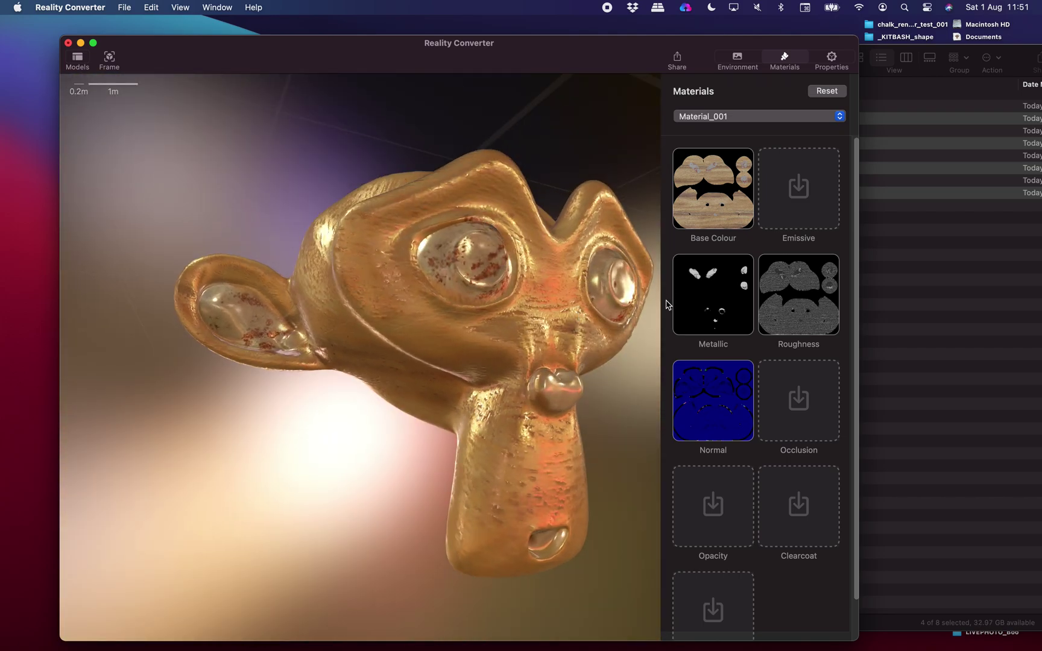
left_click_drag(652, 266, 537, 252)
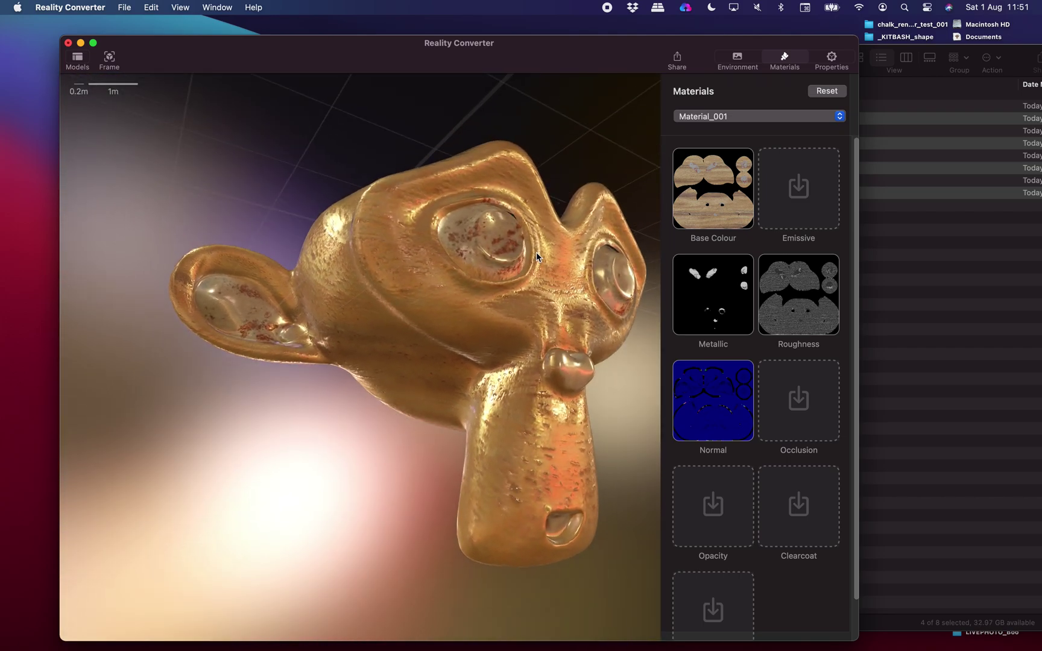
left_click_drag(536, 146, 417, 218)
Switch to Blender, set the 3D viewport to Rendered shading and enlarge it over the node editor.
key("ctrl+Right")
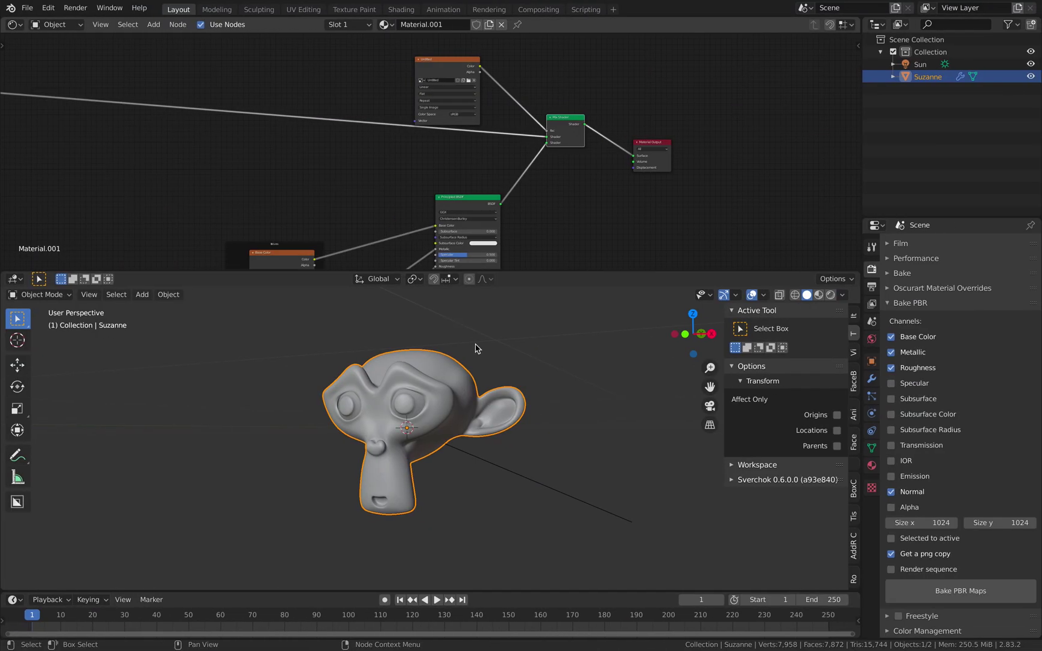
middle_click_drag(476, 349, 633, 331)
left_click(831, 295)
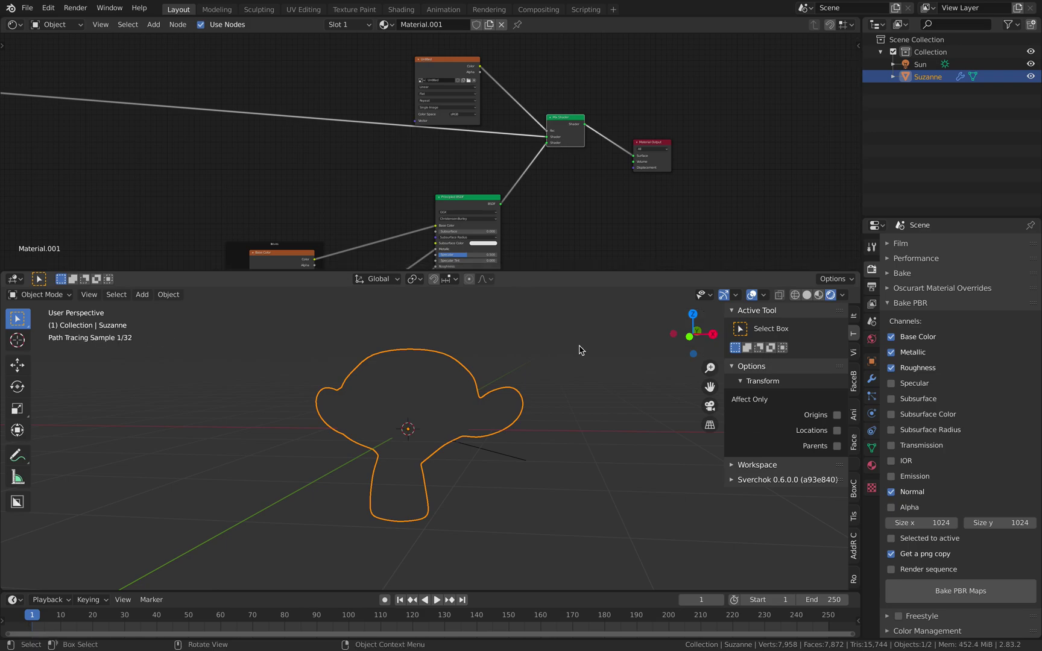
left_click_drag(580, 269, 582, 141)
scroll(549, 313, "up", 4)
middle_click_drag(548, 314, 564, 306)
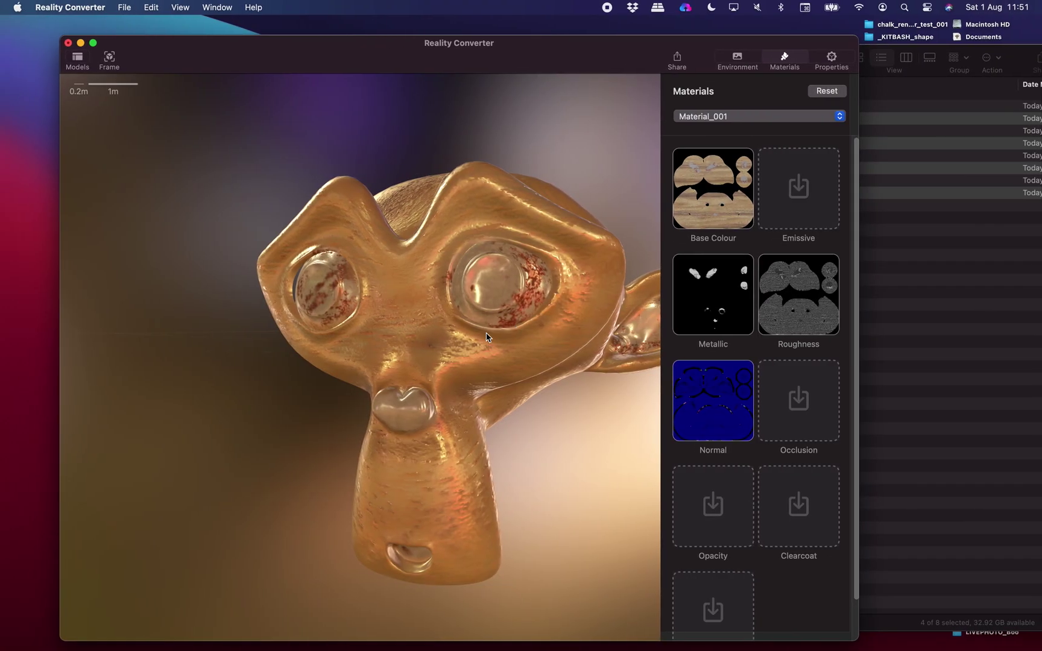
Compare the monkey's material in Reality Converter with Blender's rendered viewport from similar angles.
left_click_drag(489, 337, 574, 339)
key("ctrl+Right")
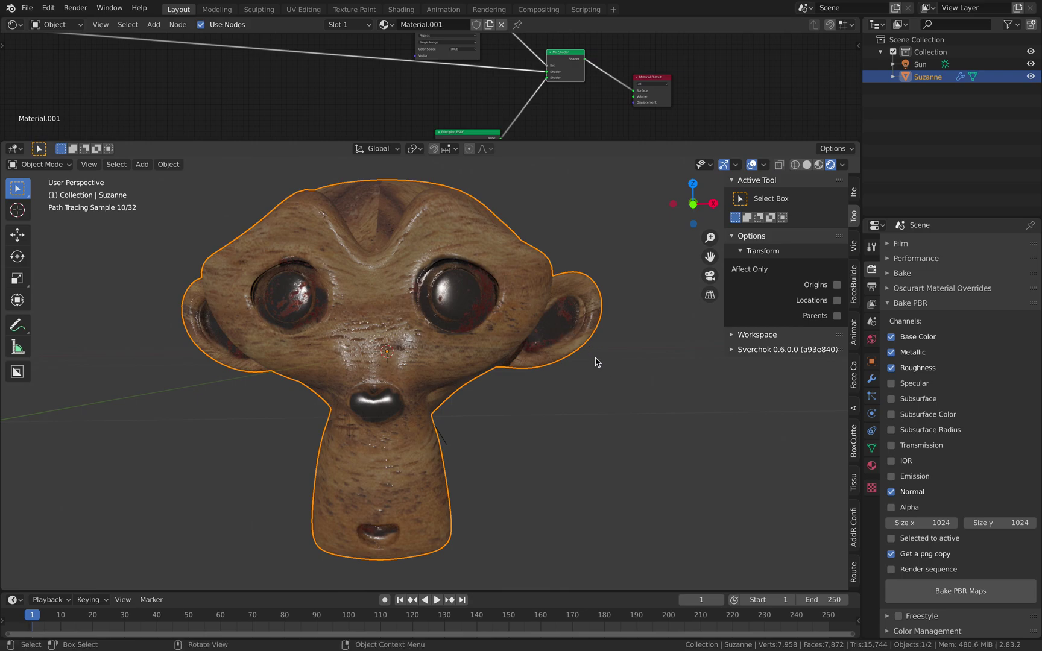
left_click(595, 359)
middle_click_drag(595, 360, 560, 363)
left_click(498, 336)
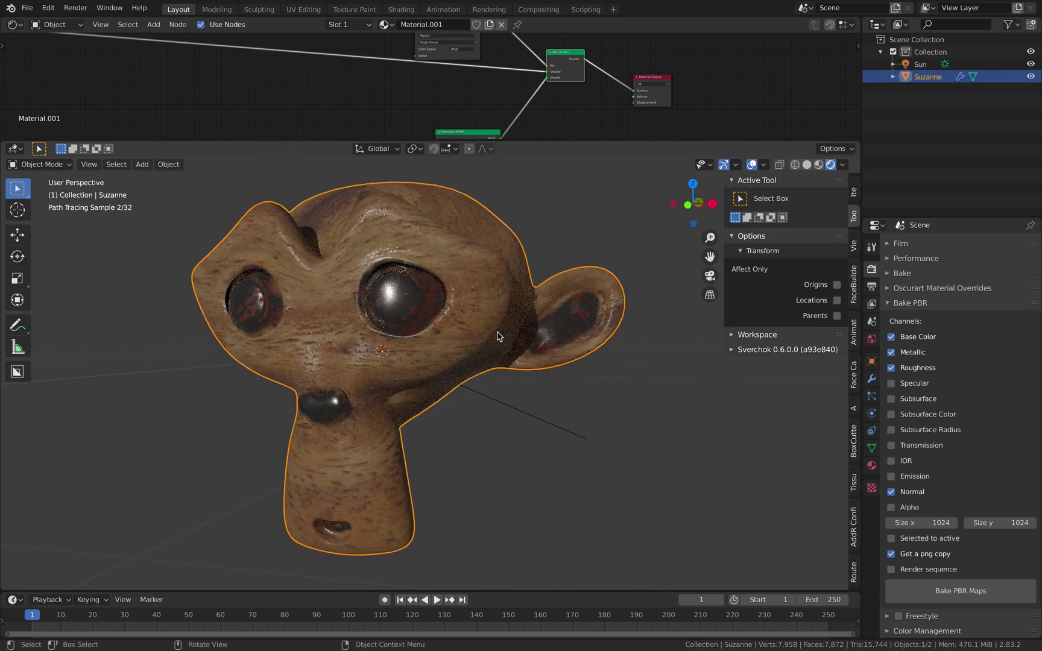
Look through the scene's output and render settings, including Film, and open the Color Management section.
left_click(871, 247)
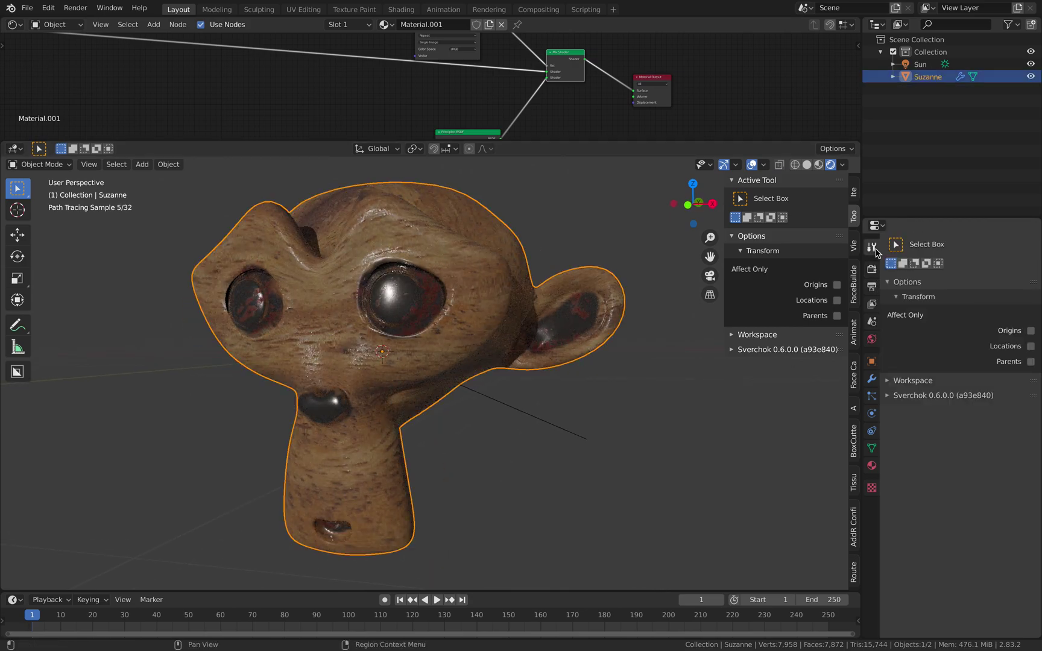
left_click(871, 287)
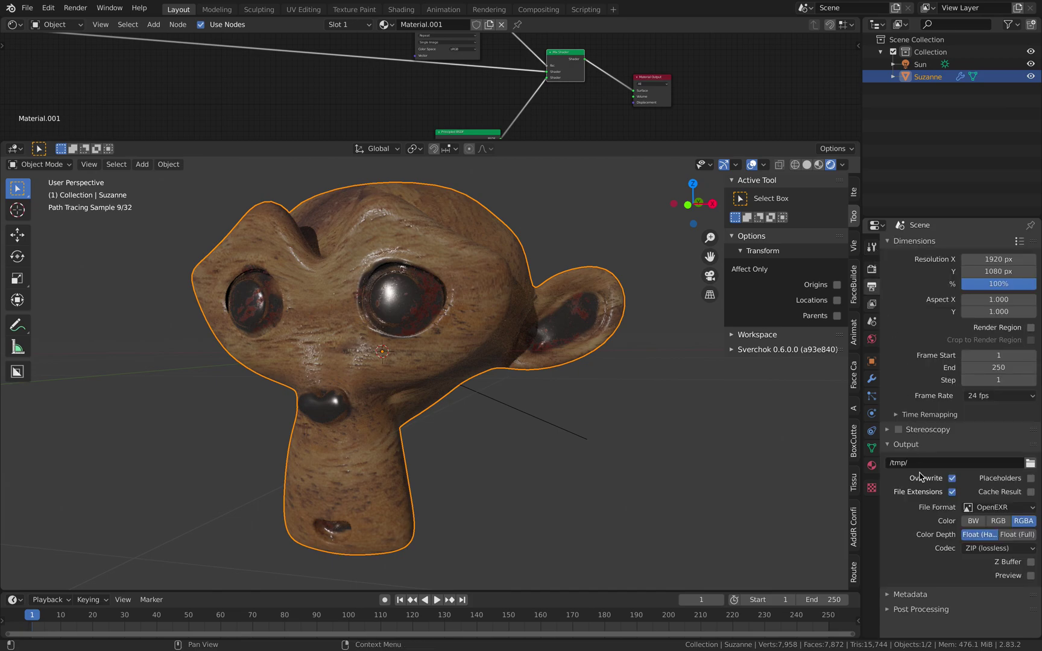
left_click(872, 270)
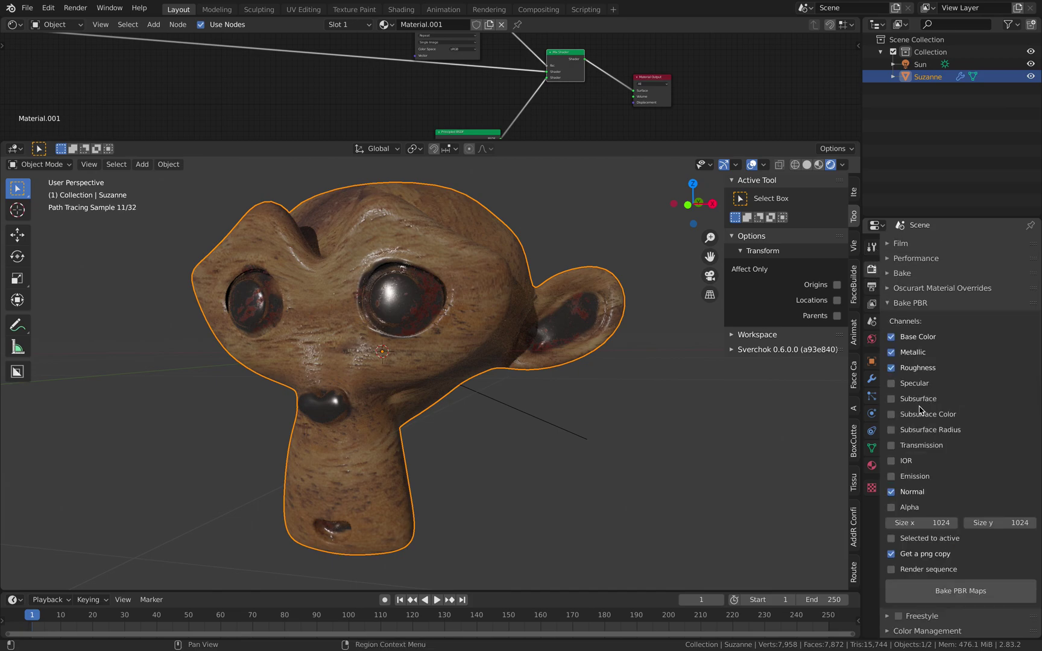
scroll(912, 322, "up", 3)
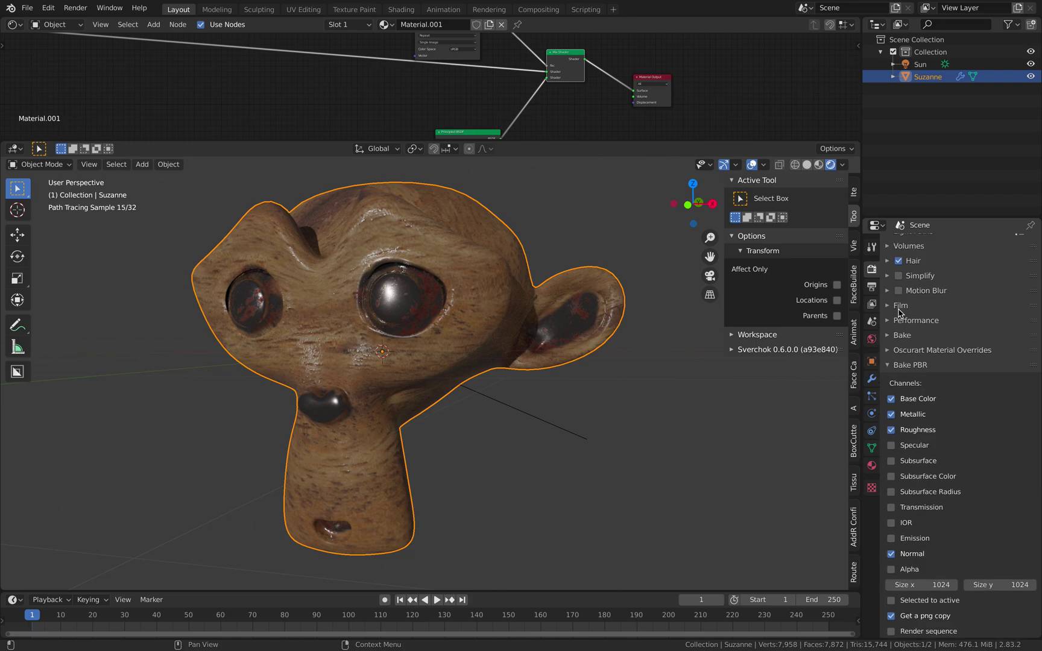
left_click(899, 307)
scroll(929, 341, "up", 5)
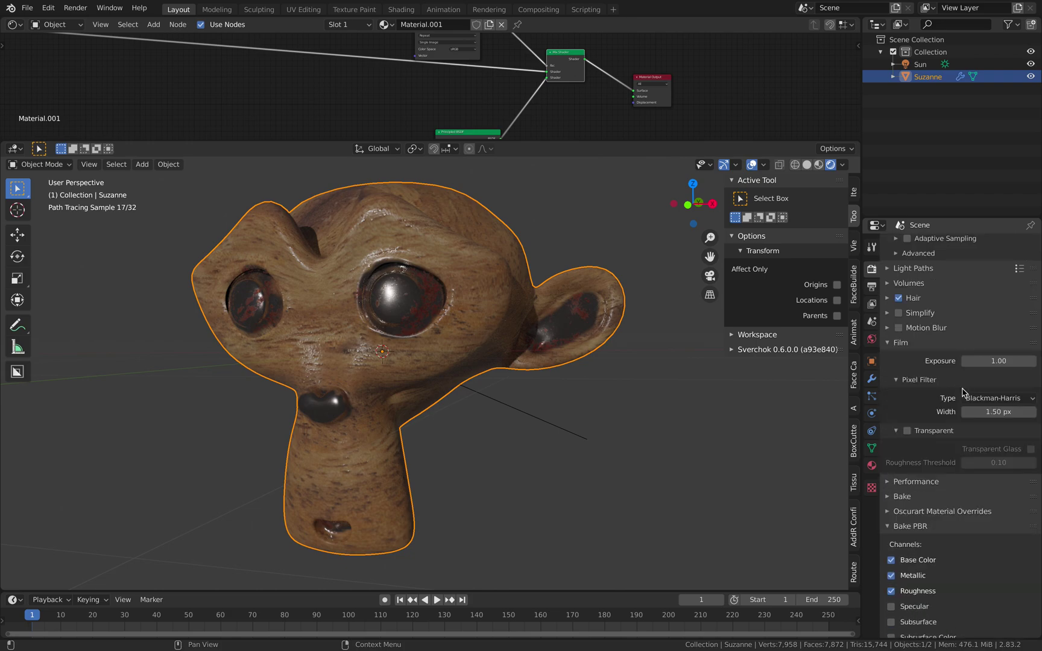
scroll(937, 345, "up", 2)
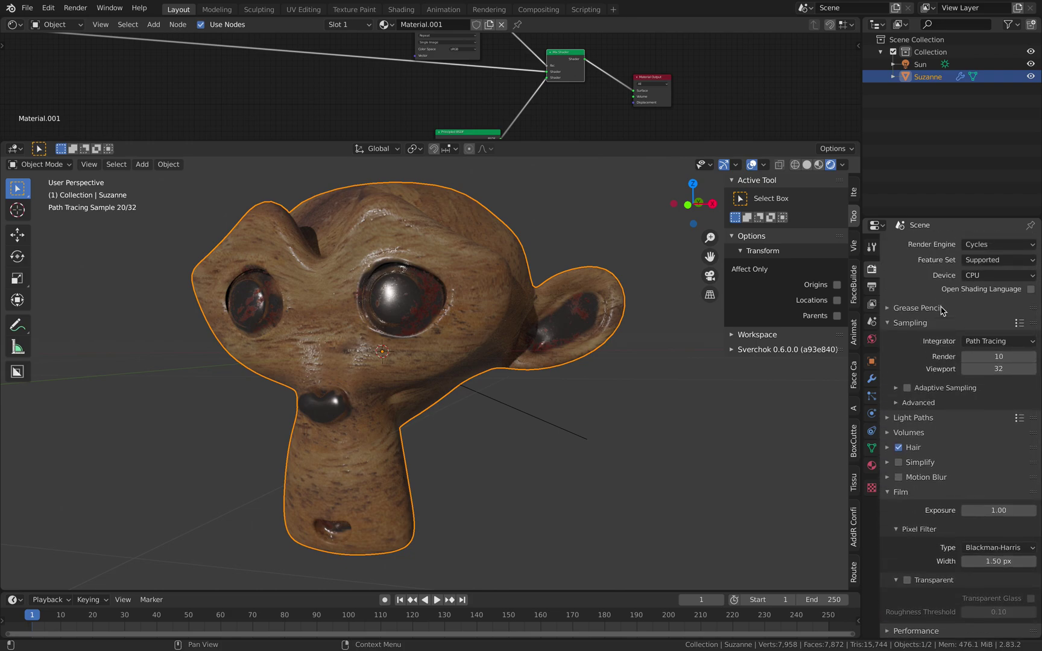
scroll(938, 346, "down", 12)
left_click(928, 630)
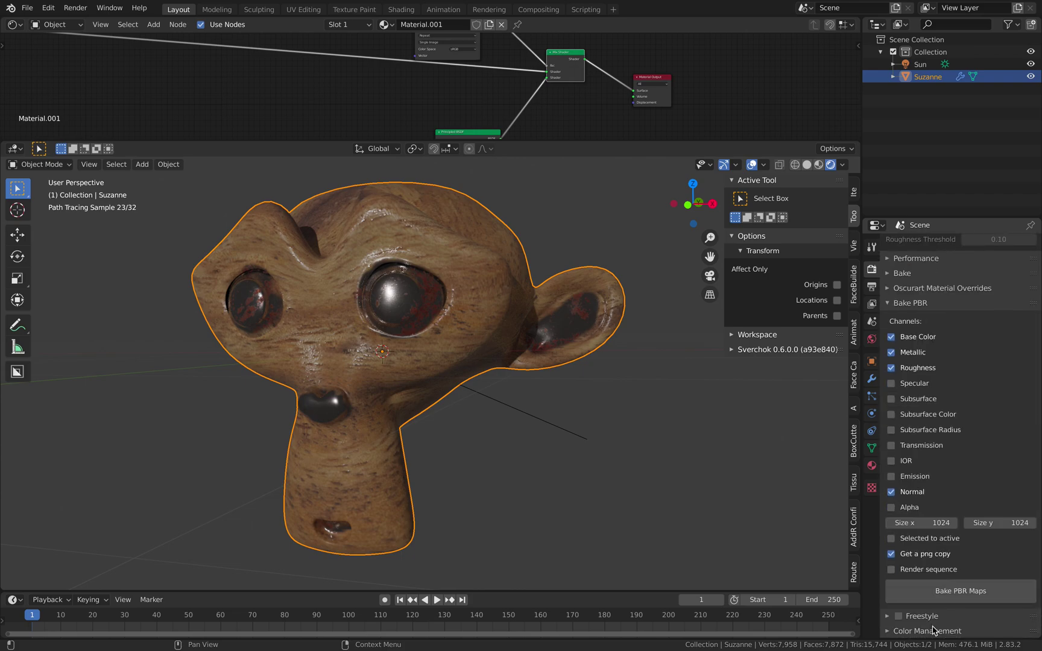
Try the Medium Contrast, Very High Contrast, Medium Low Contrast and Medium High Contrast looks in Color Management on the rendered monkey.
scroll(940, 608, "down", 4)
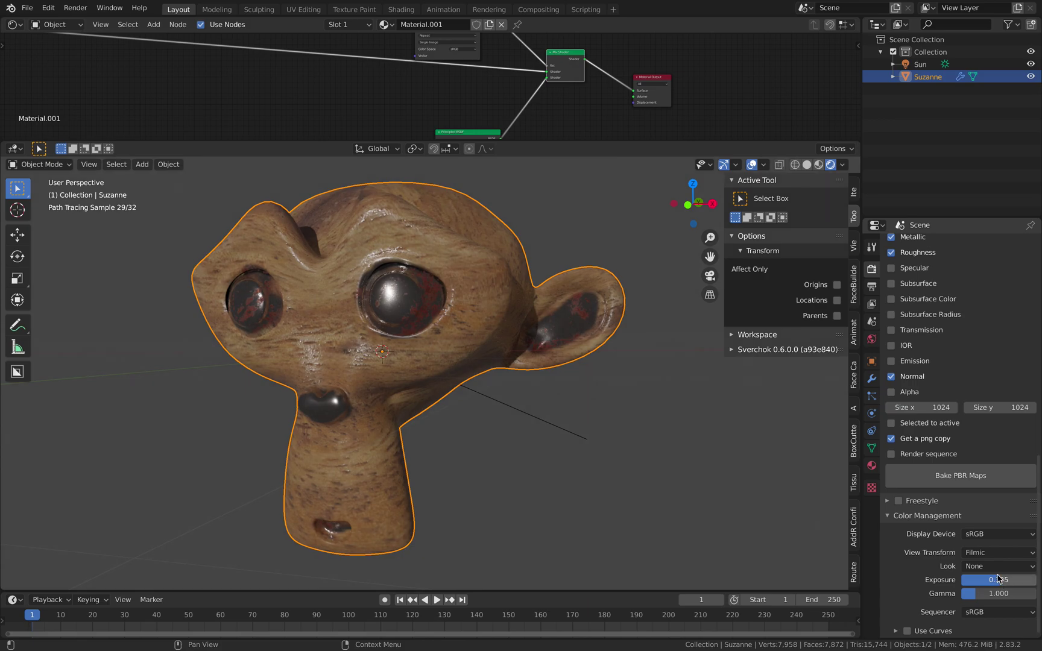
left_click(995, 567)
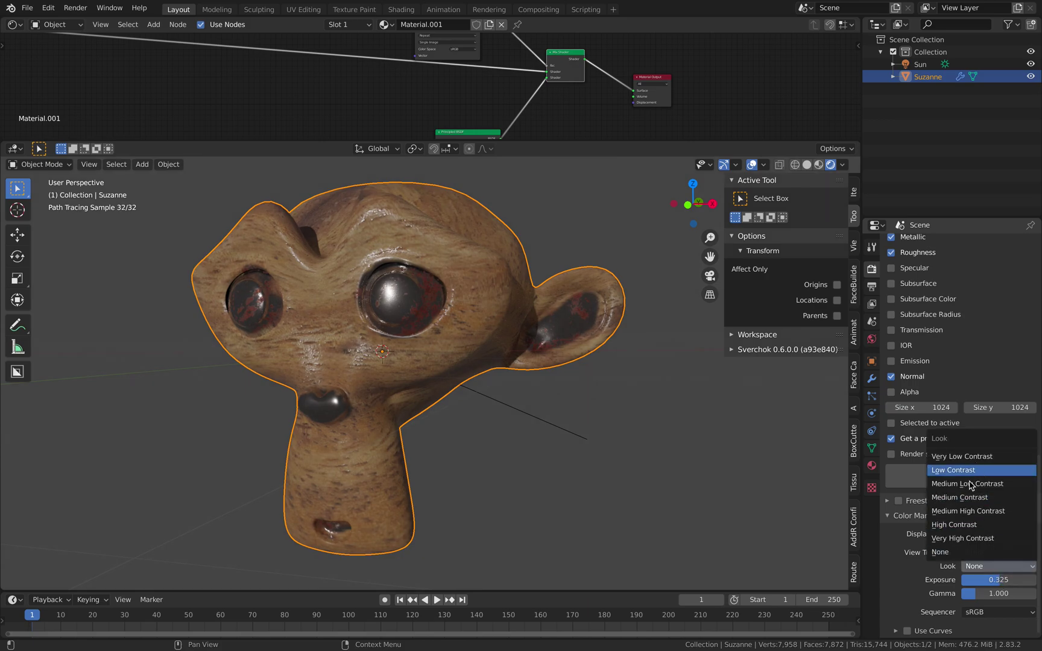
left_click(968, 499)
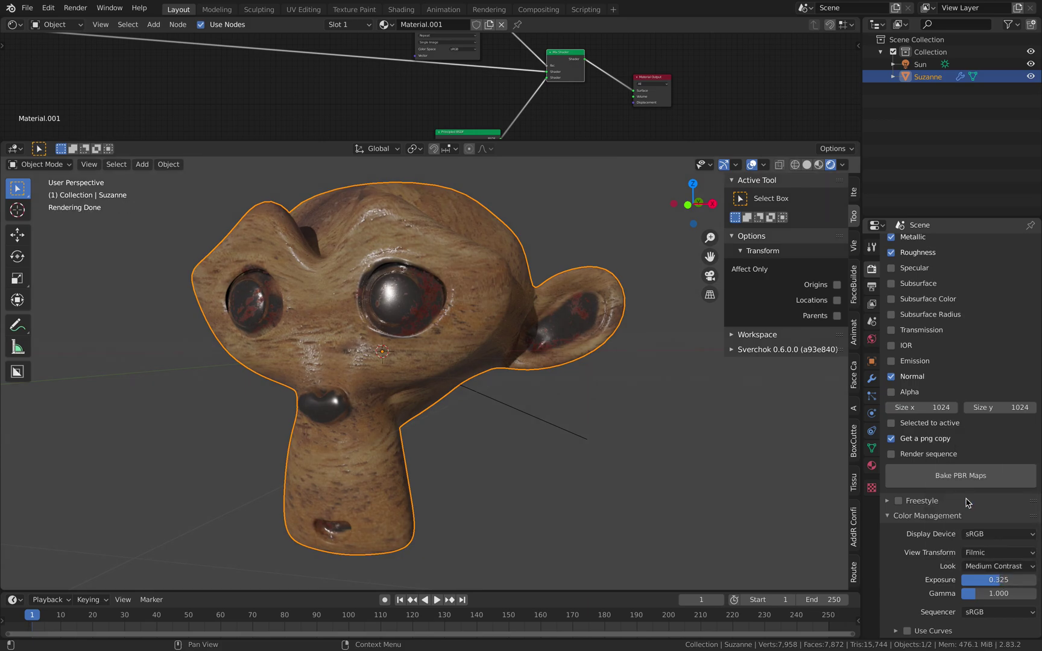
middle_click_drag(680, 426, 686, 424)
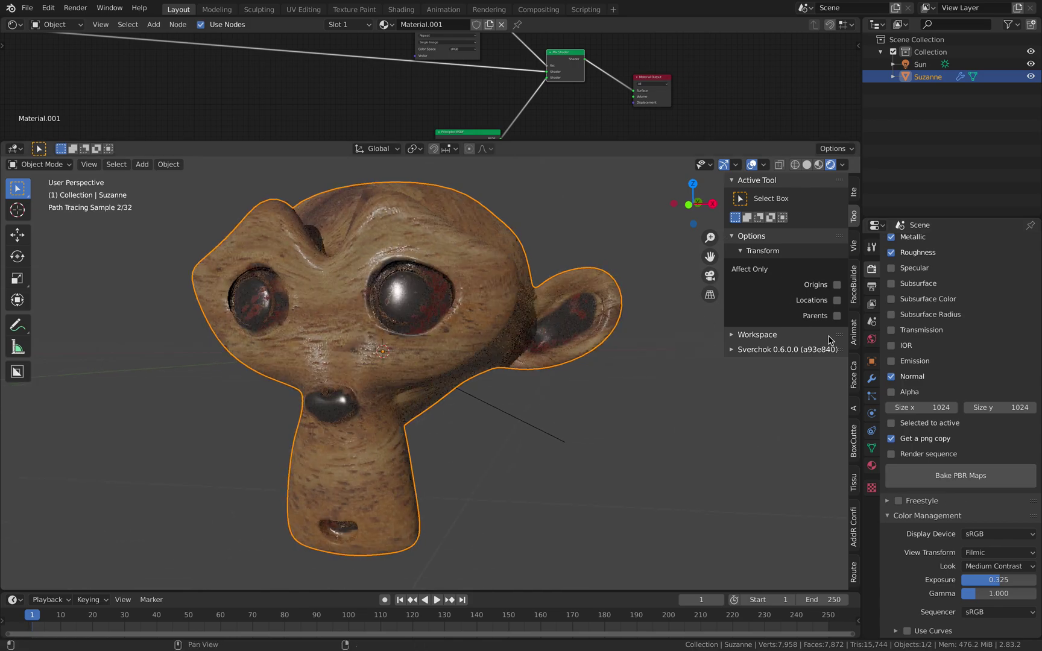
left_click(989, 565)
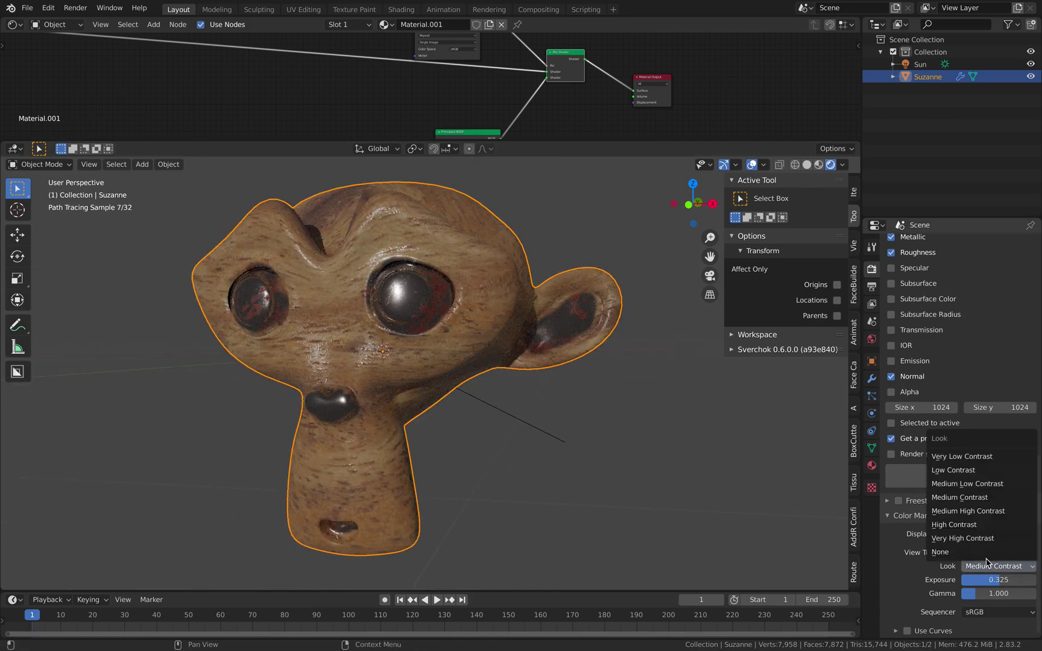
left_click(978, 538)
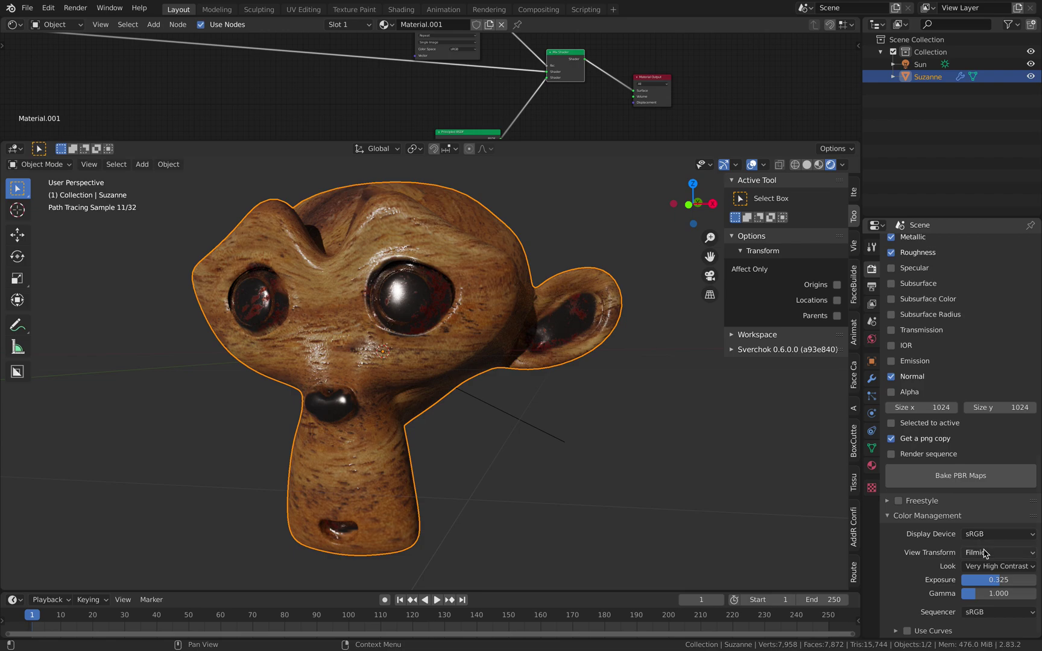
left_click(995, 565)
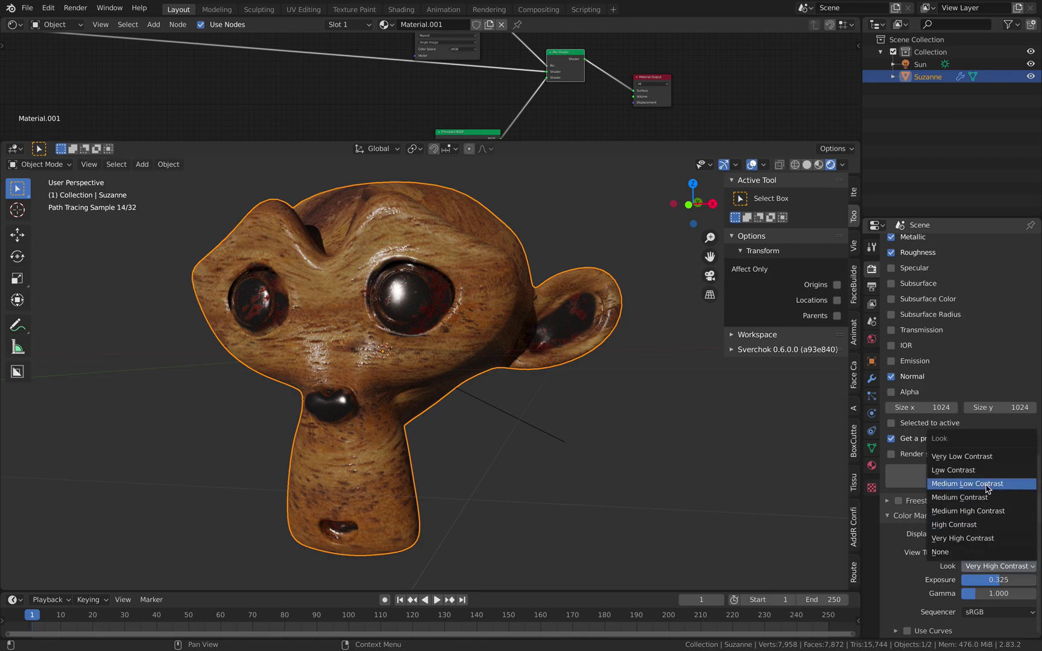
left_click(987, 485)
left_click(998, 567)
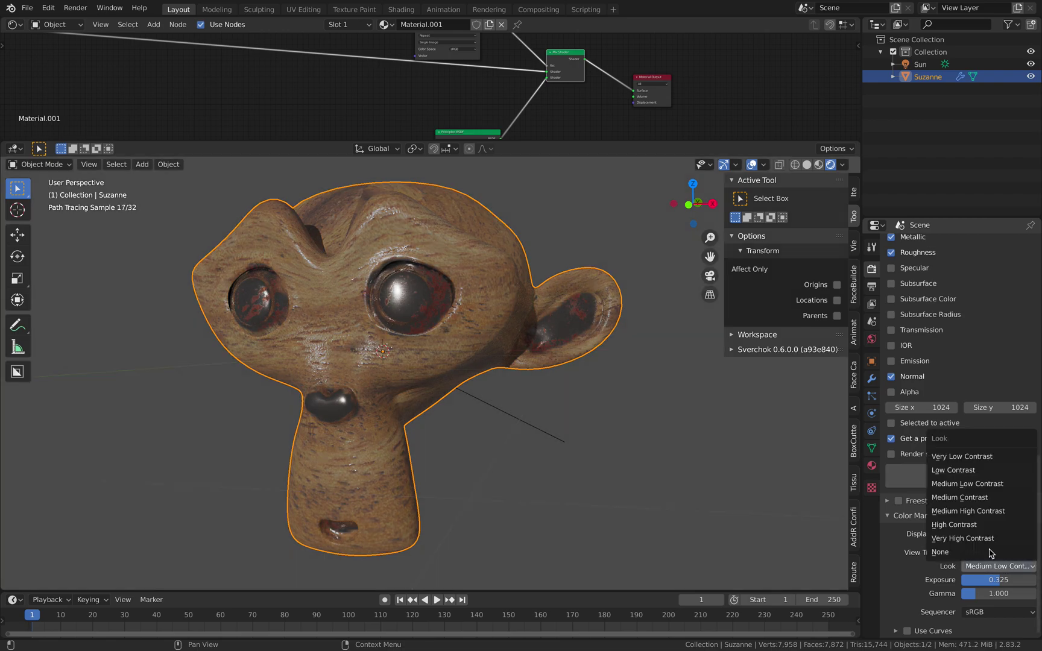
left_click(986, 512)
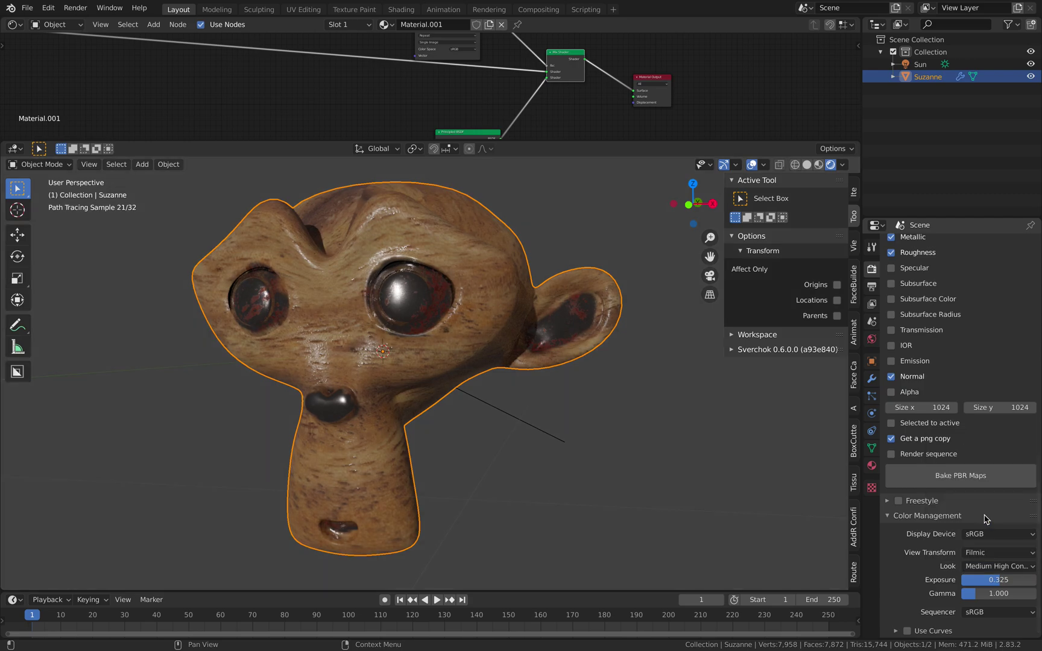
Set the Color Management look to High Contrast and the exposure to about 0.813.
left_click(985, 566)
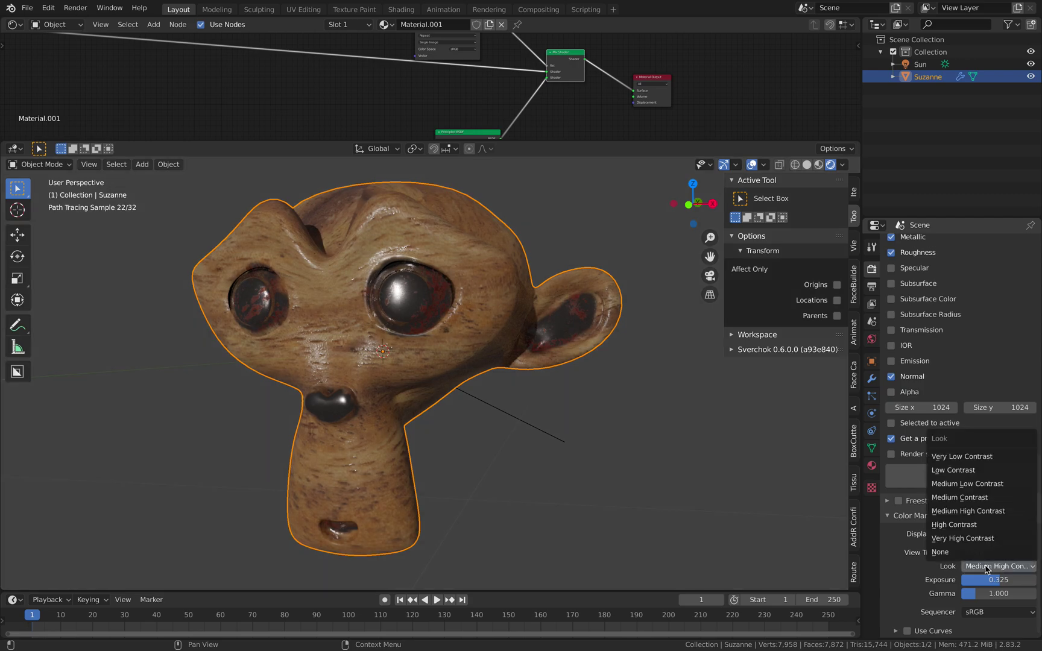
left_click(980, 524)
mouse_move(998, 579)
left_mouse_down()
mouse_move(1028, 579)
mouse_move(1007, 579)
left_mouse_up()
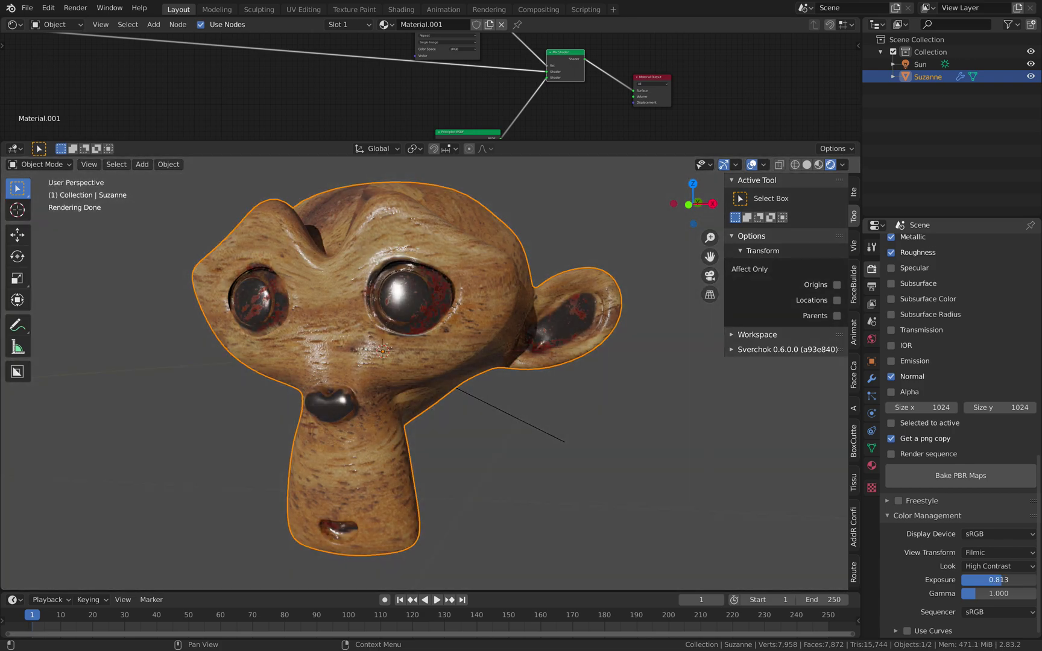
Switch the 3D viewport to Material Preview shading and save the Blender file.
left_click(817, 166)
key("ctrl+s")
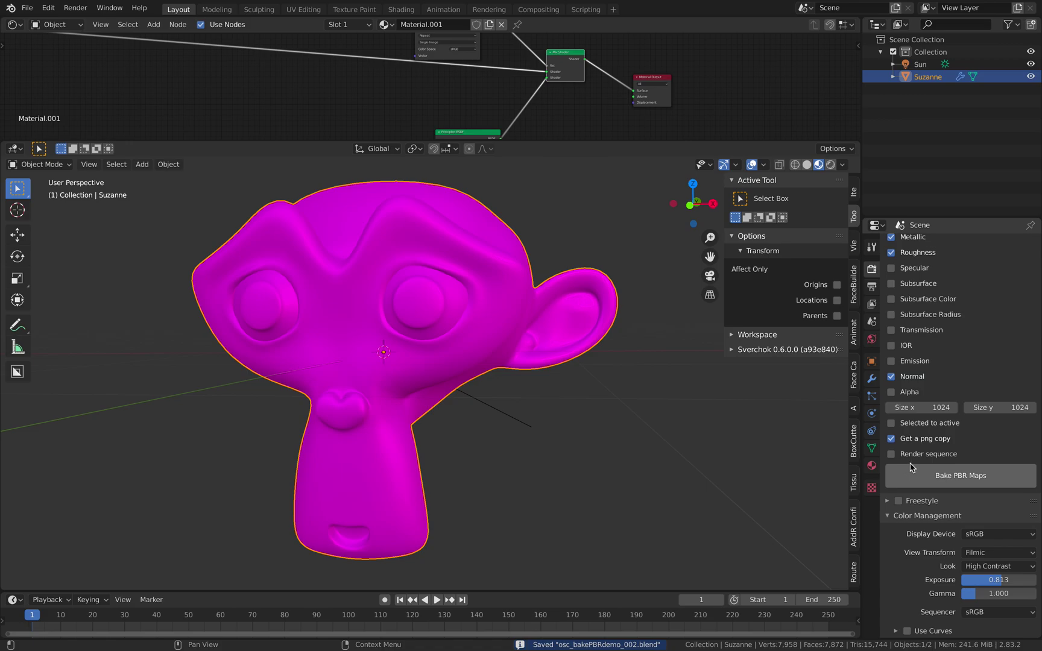
scroll(936, 476, "up", 4)
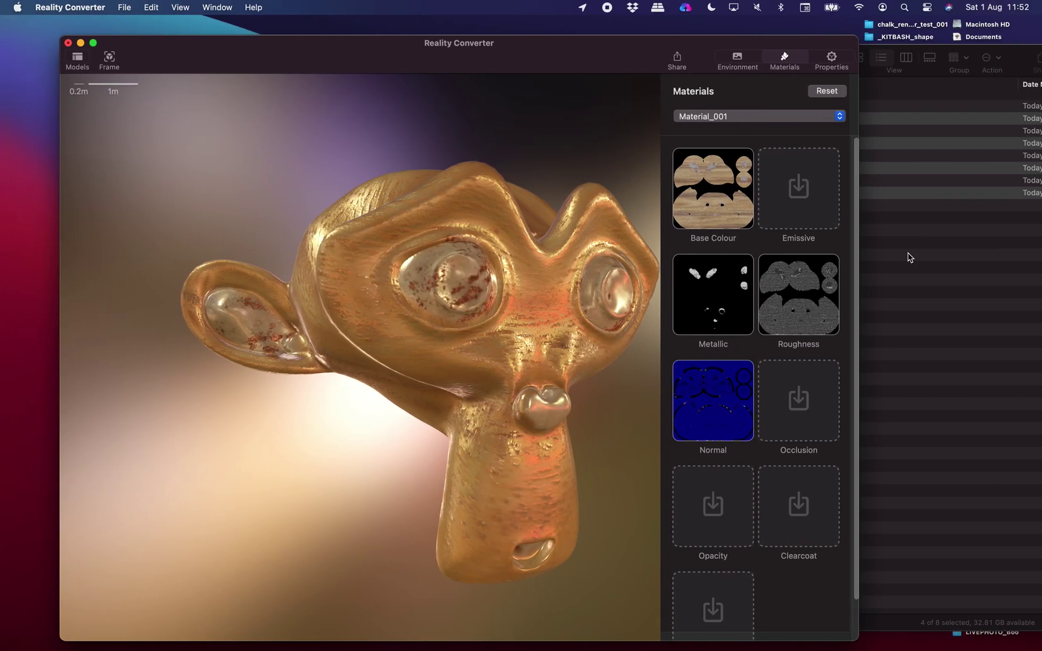
Switch to Finder and move all the Suzanne EXR and PNG maps in the IMAGES folder to the bin.
left_click(907, 276)
left_click(741, 192)
left_click(742, 105, "shift")
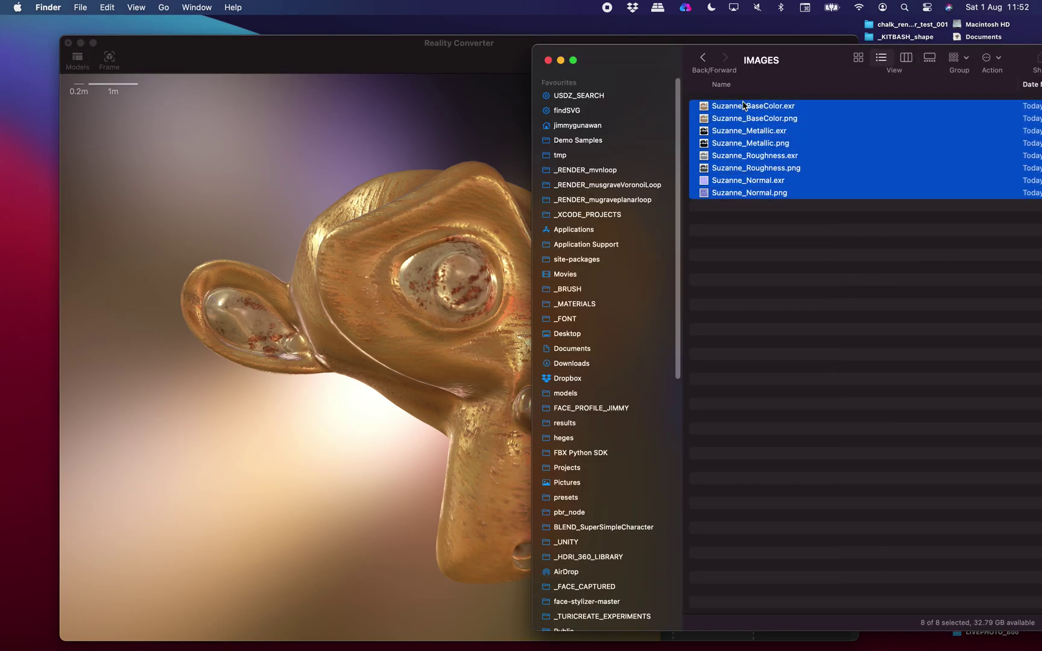
right_click(746, 129)
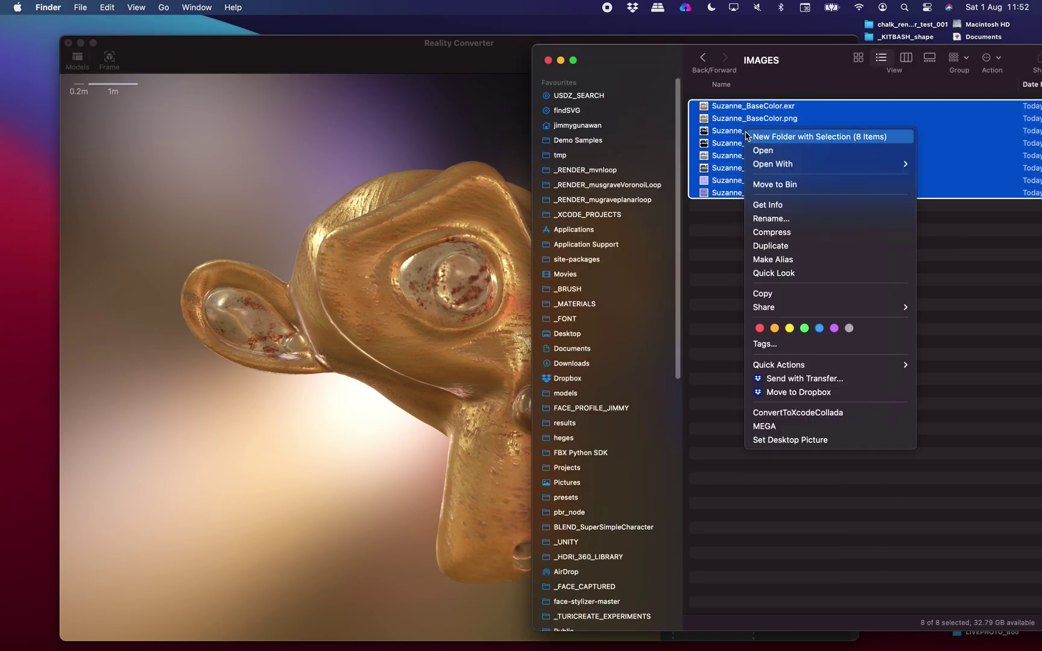
left_click(775, 191)
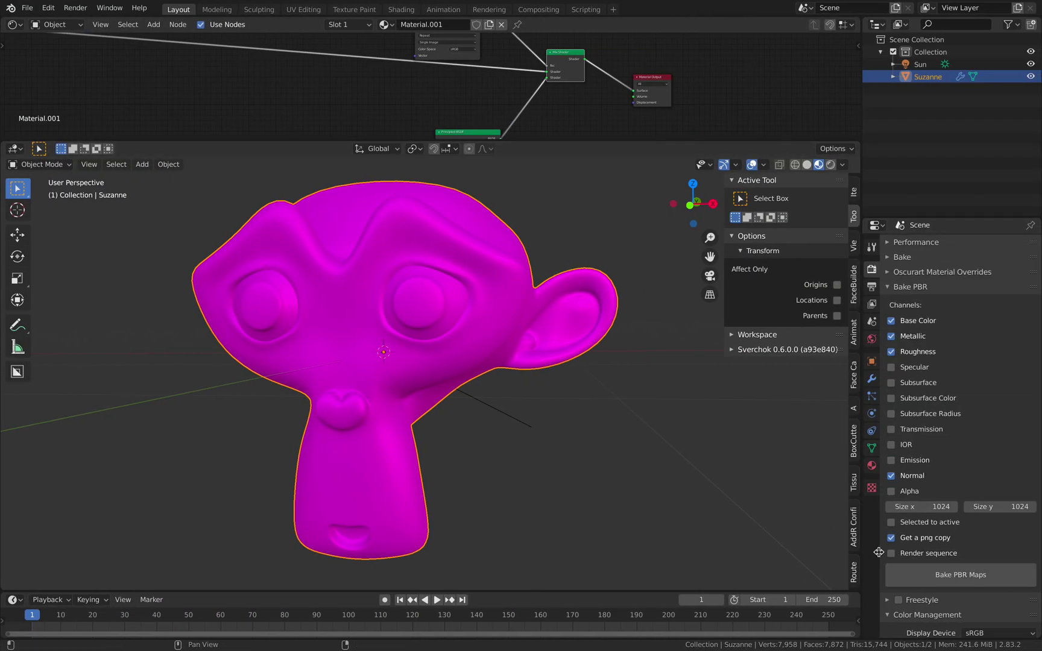
Bake the monkey's Base Color, Metallic, Roughness and Normal maps again at 1024 x 1024 with PNG copies.
left_click(926, 576)
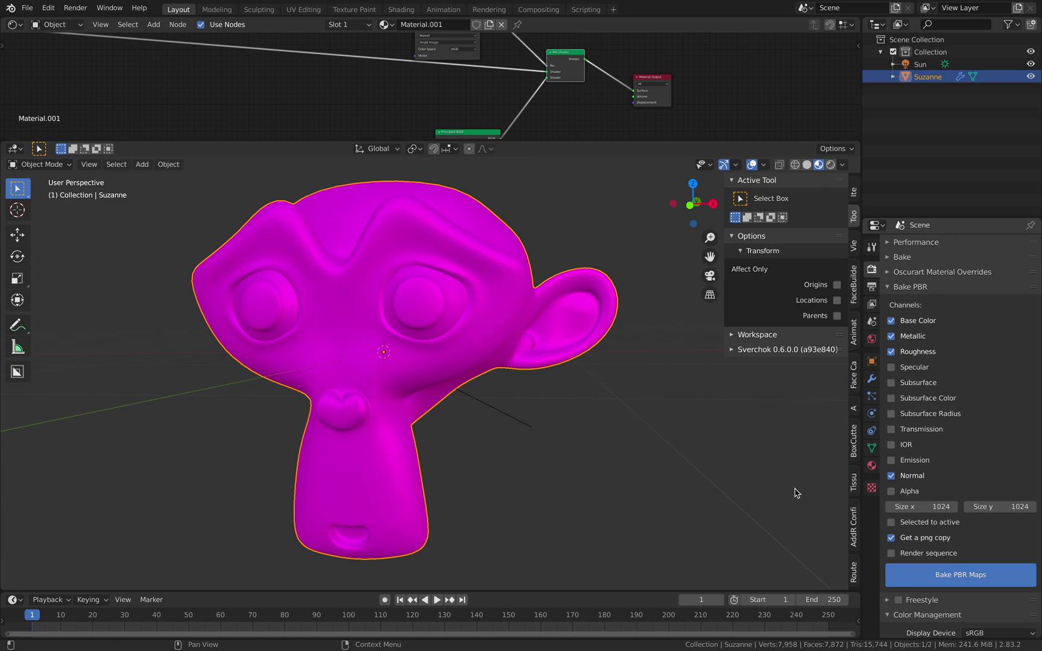
middle_click_drag(629, 414, 617, 414)
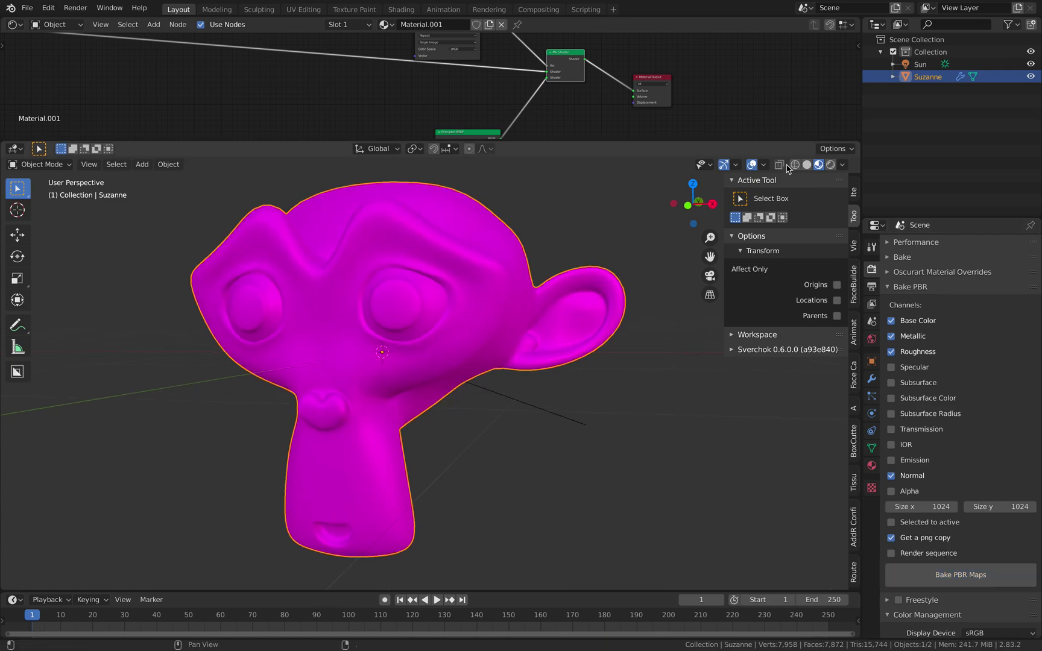
middle_click_drag(615, 239, 632, 229)
Return to Reality Converter and load the new Suzanne_BaseColor.png as the base colour, checking the monkey from several angles.
key("ctrl+Left")
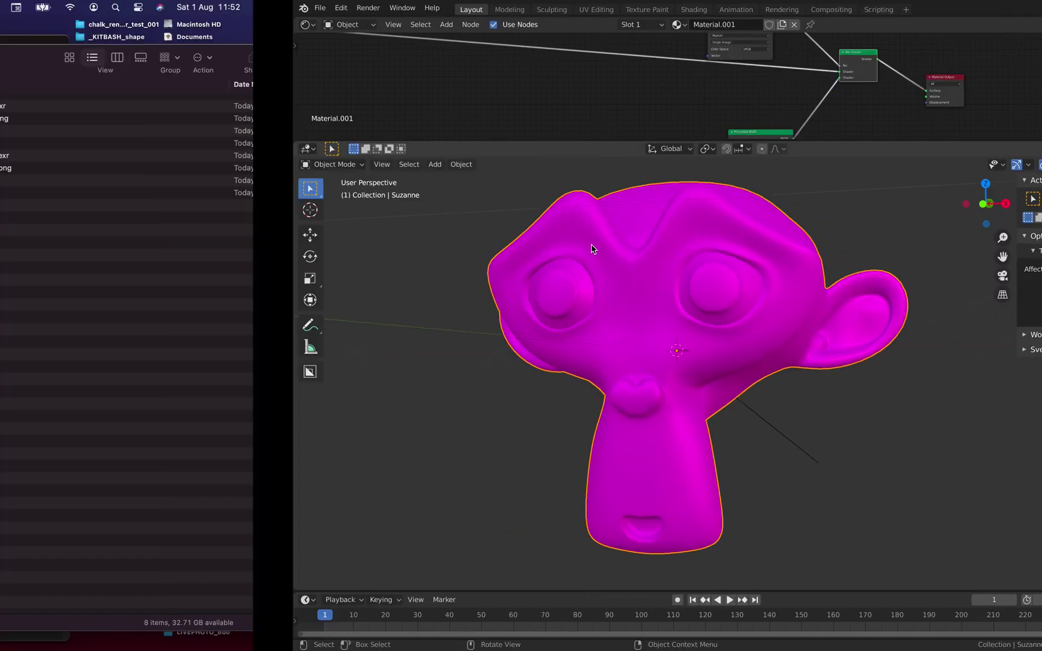
left_click_drag(430, 57, 249, 68)
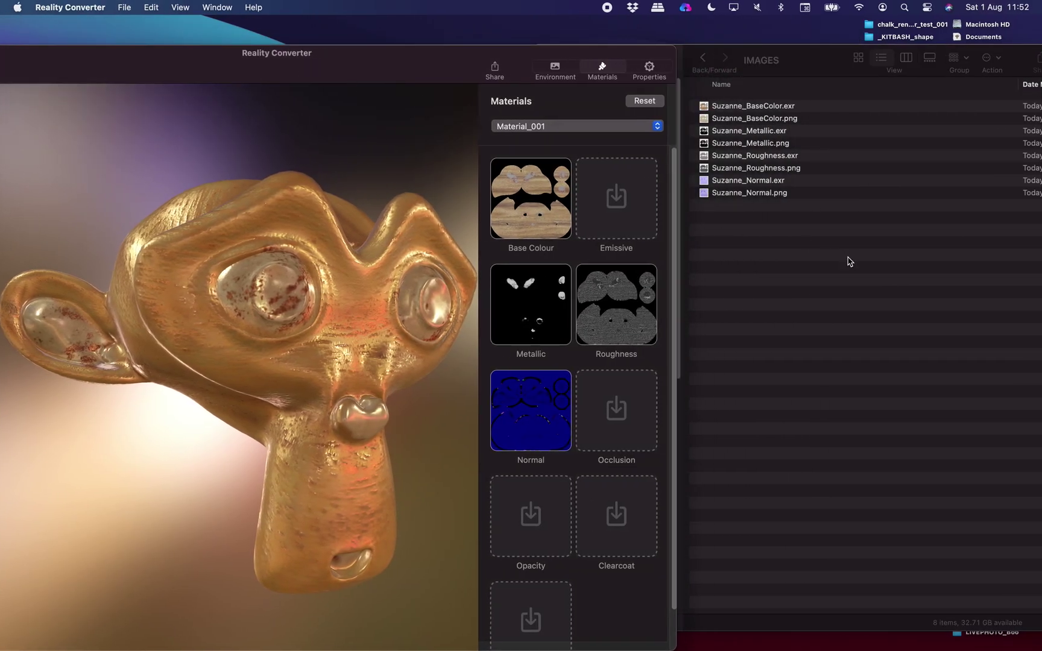
left_click(847, 256)
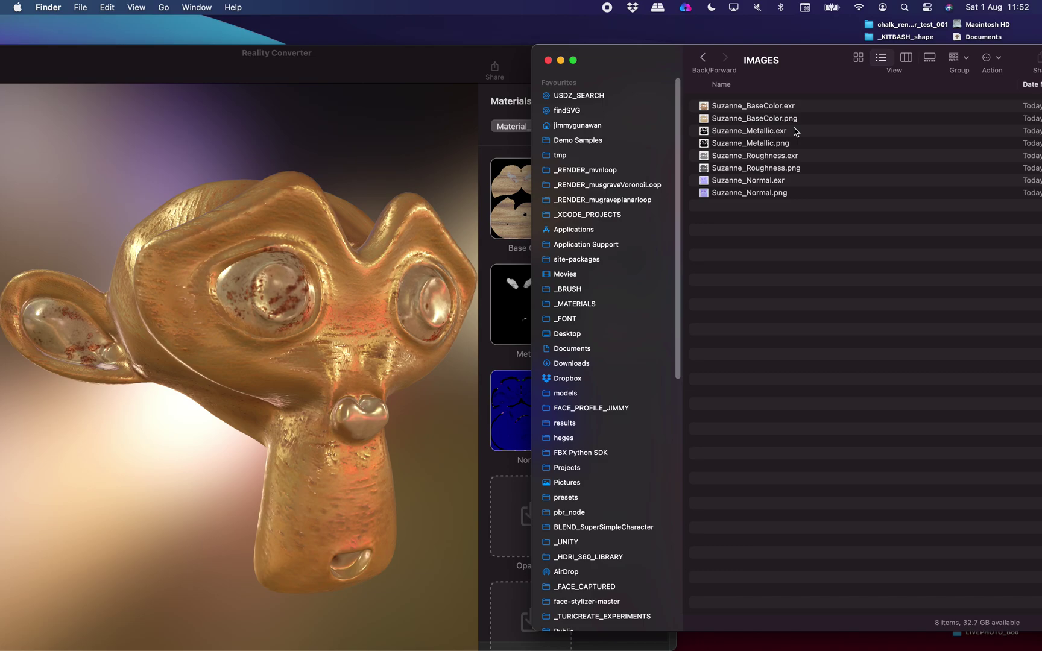
left_click(746, 121)
left_click_drag(445, 82, 414, 82)
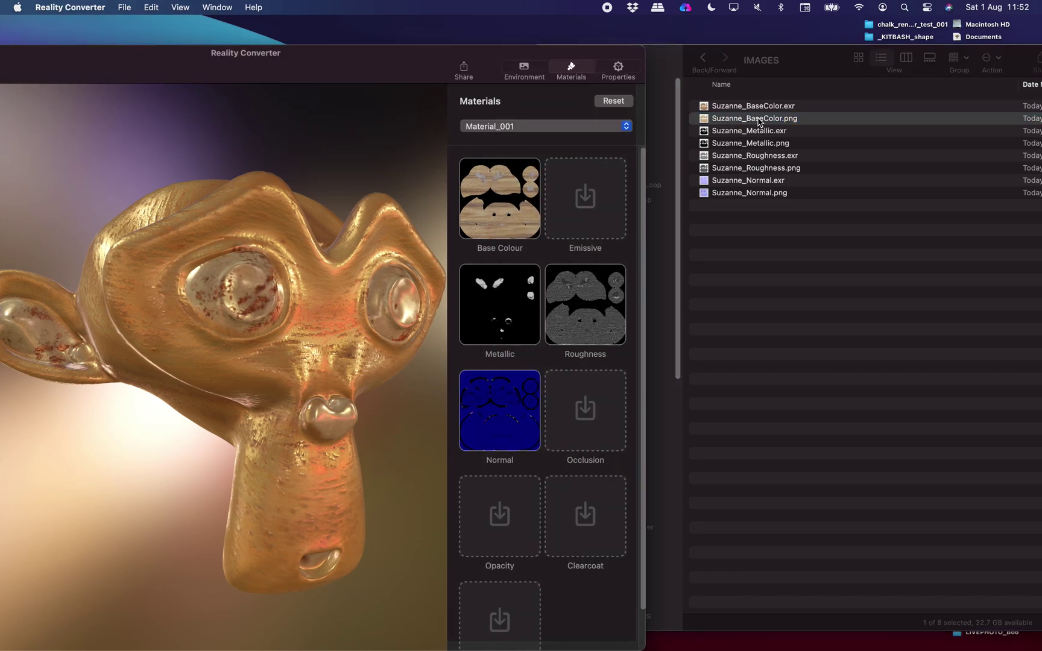
left_click_drag(761, 124, 502, 215)
left_click_drag(406, 247, 296, 266)
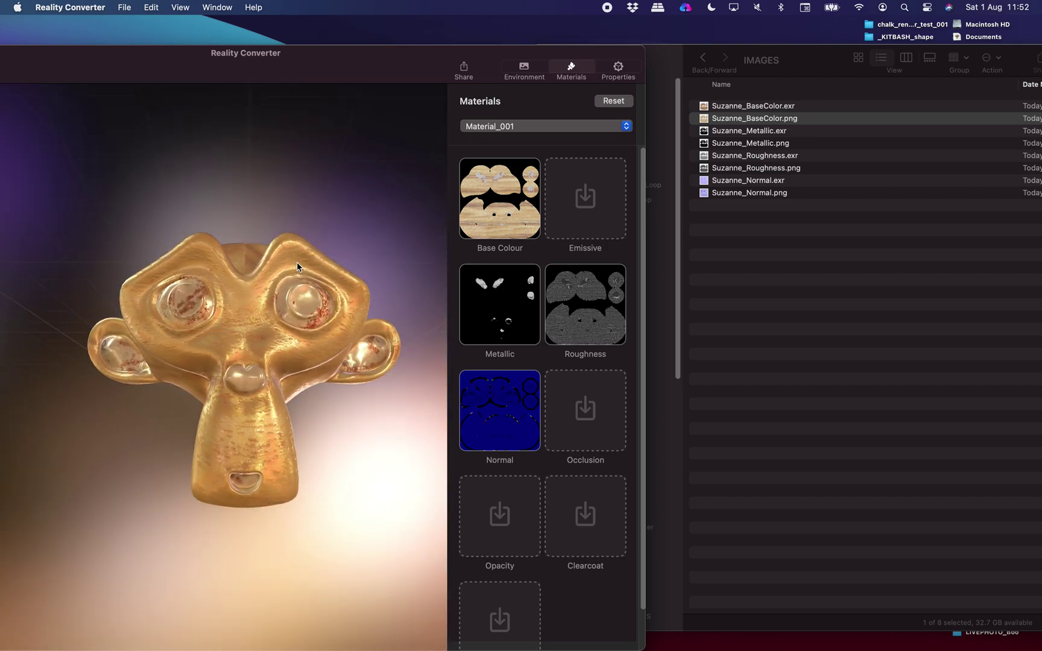
left_click_drag(370, 238, 321, 271)
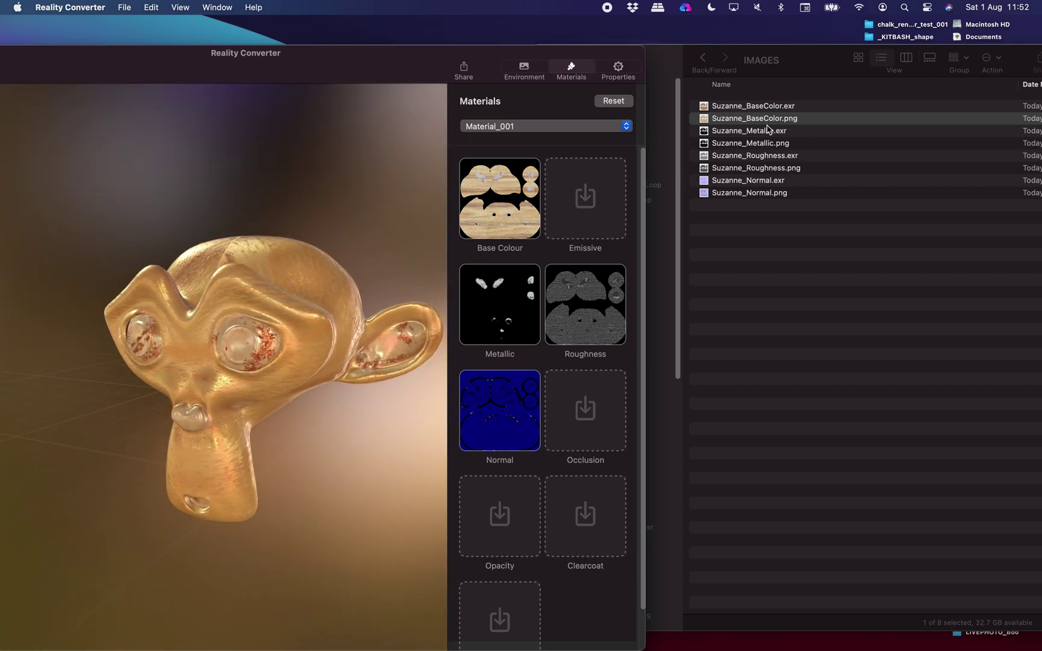
Load Suzanne_Metallic.png from the IMAGES folder as the material's metallic map.
left_click(770, 145)
left_click(773, 150)
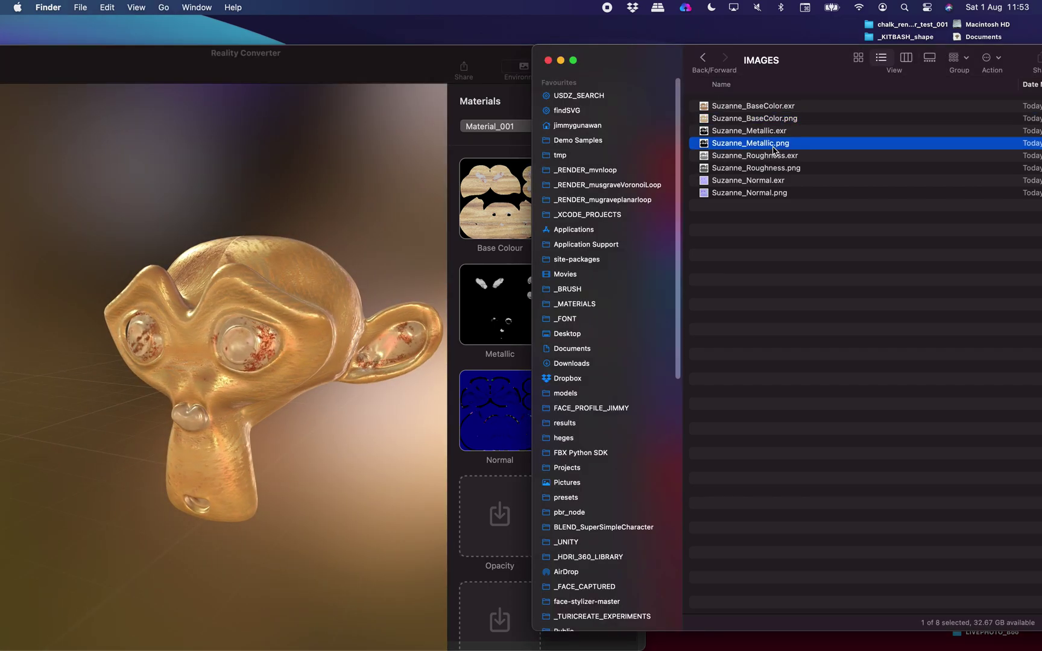
left_click_drag(770, 148, 499, 310)
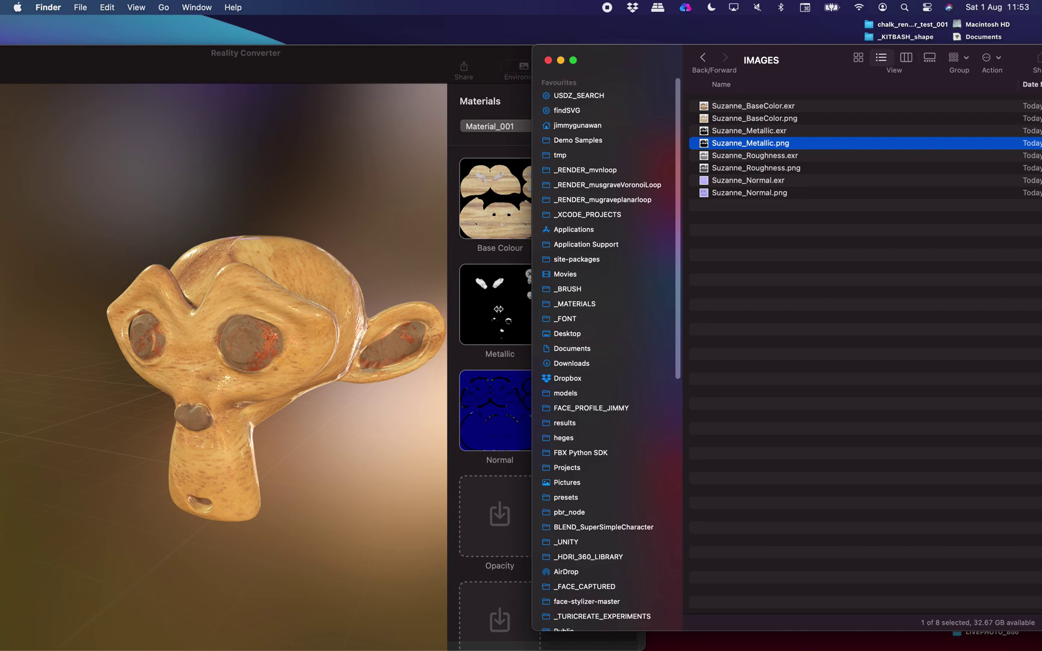
Load Suzanne_Roughness.png and Suzanne_Normal.png as the material's roughness and normal maps.
left_click(446, 84)
left_click(794, 172)
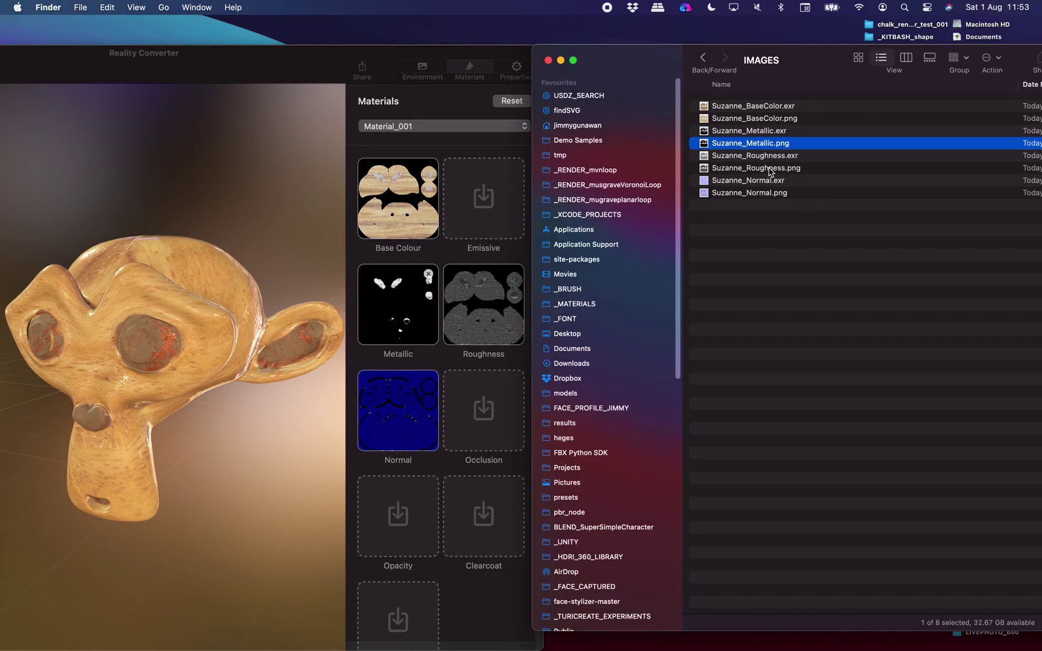
left_click_drag(781, 172, 501, 311)
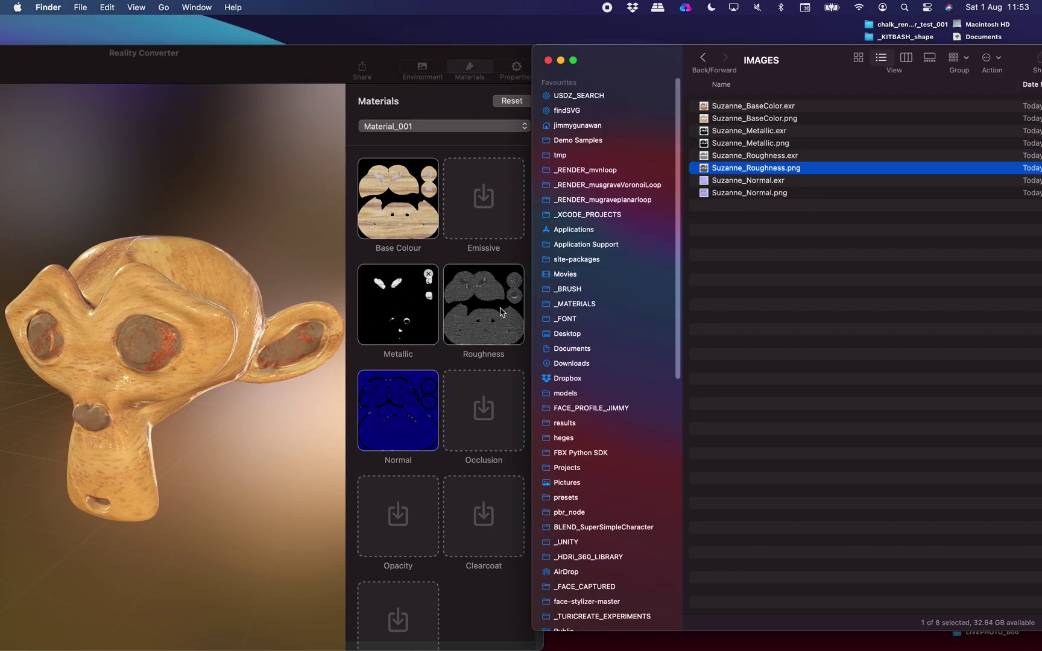
left_click_drag(734, 198, 397, 392)
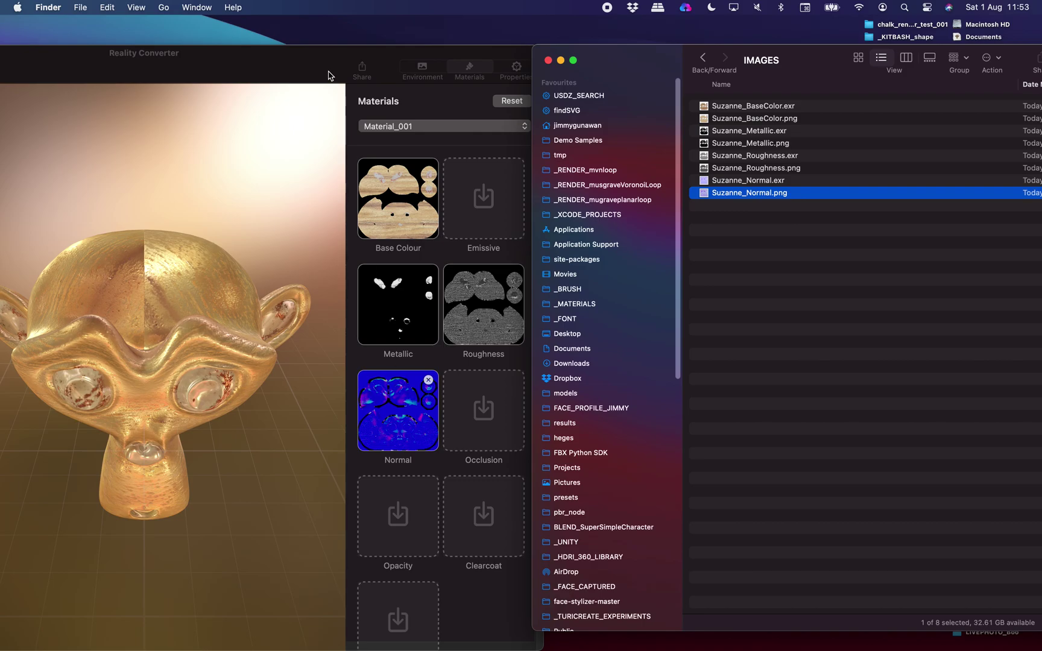
Bring the Reality Converter preview into view and inspect the monkey's surface and forehead seam close up and from a distance.
left_click_drag(330, 76, 546, 76)
left_click_drag(499, 219, 491, 301)
scroll(444, 344, "up", 10)
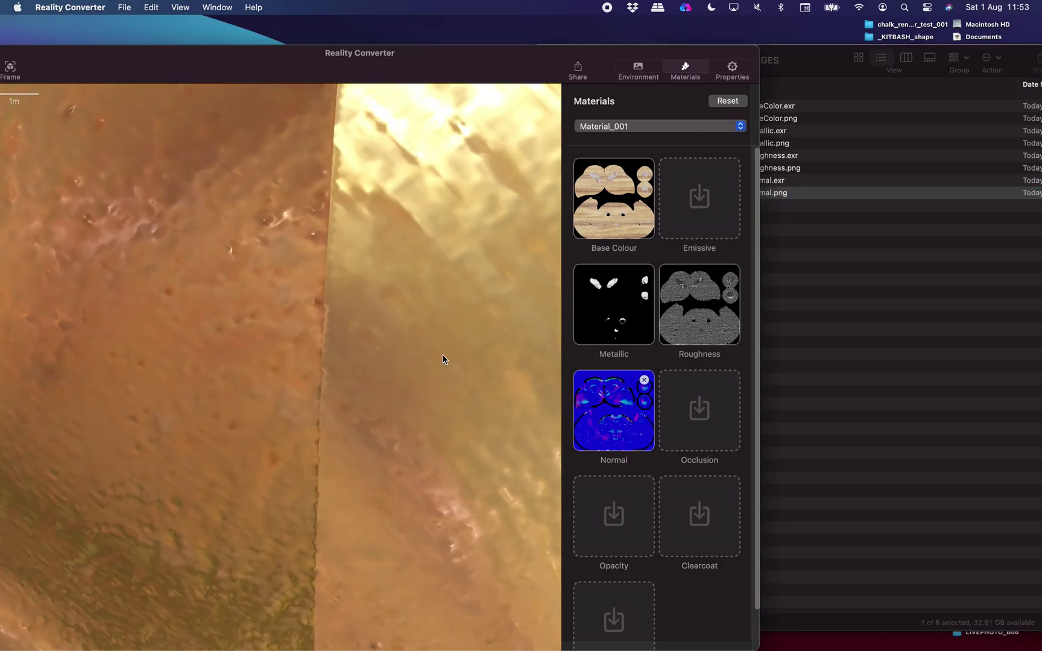
scroll(444, 349, "down", 10)
left_click_drag(449, 344, 421, 354)
scroll(491, 299, "down", 10)
scroll(440, 346, "up", 5)
Switch to Blender, set the 3D viewport to Rendered shading and compare the monkey with Reality Converter's preview from similar angles.
key("ctrl+Right")
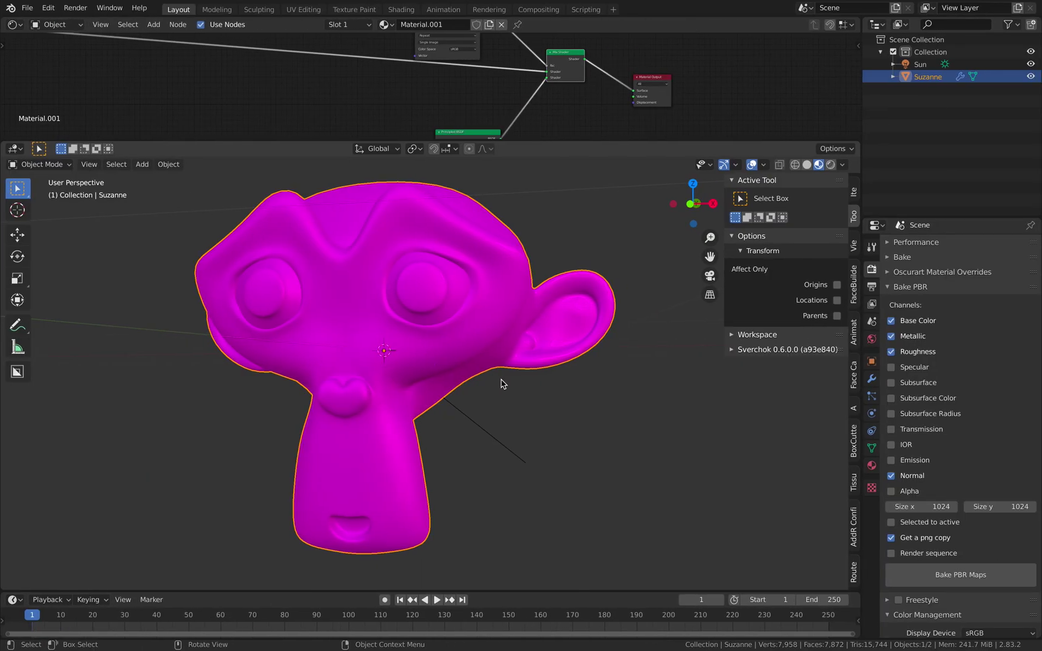
middle_click_drag(501, 383, 808, 186)
left_click(832, 166)
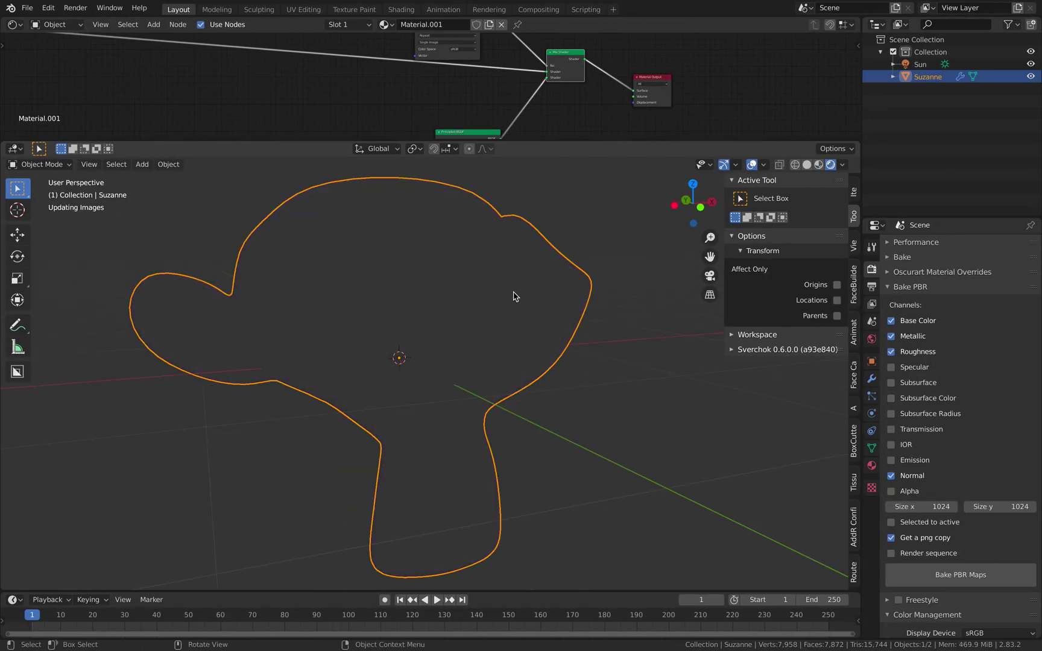
middle_click_drag(540, 322, 532, 309)
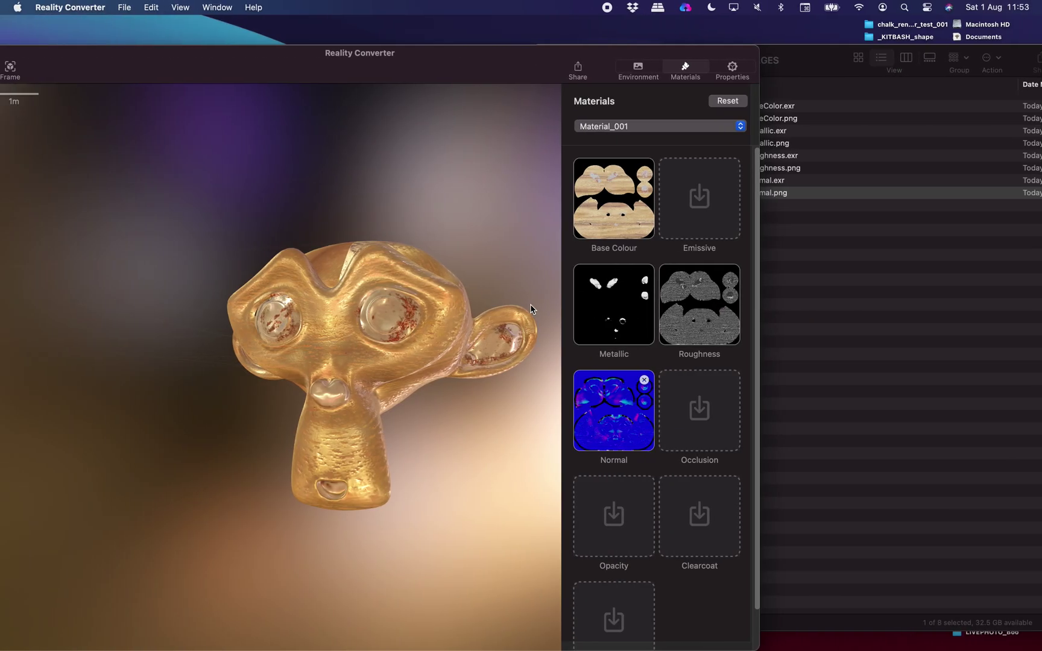
left_click_drag(386, 259, 412, 266)
key("ctrl+Right")
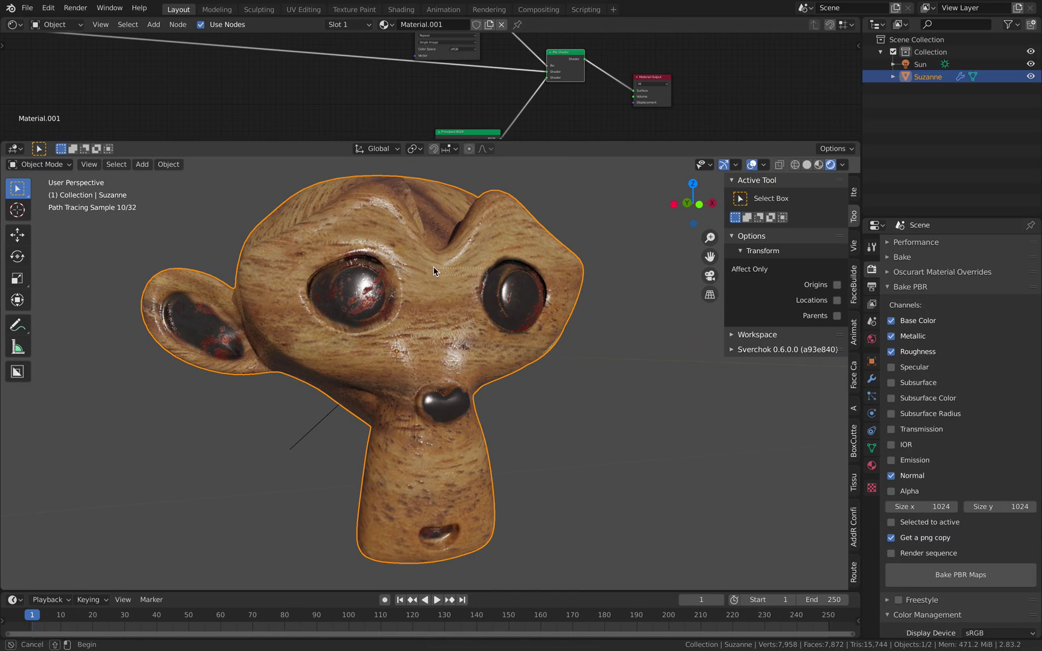
middle_click_drag(528, 285, 566, 282)
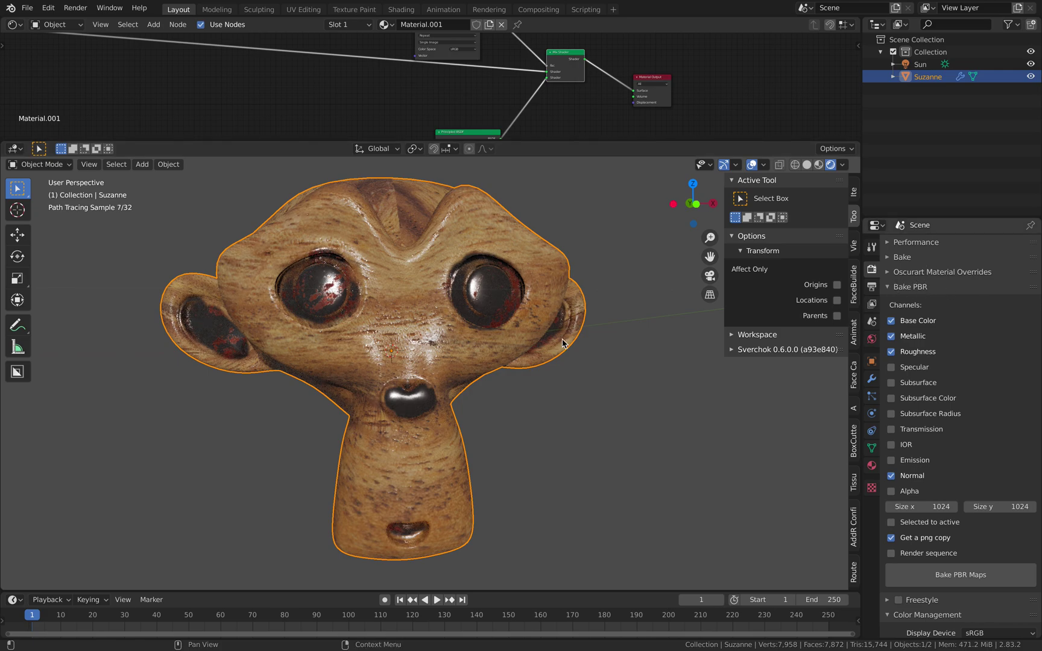
View the monkey in Material Preview and Solid shading, enlarge the shader editor area slightly, and return the 3D viewport to Rendered shading.
mouse_move(560, 344)
middle_mouse_down()
mouse_move(609, 345)
mouse_move(734, 214)
middle_mouse_up()
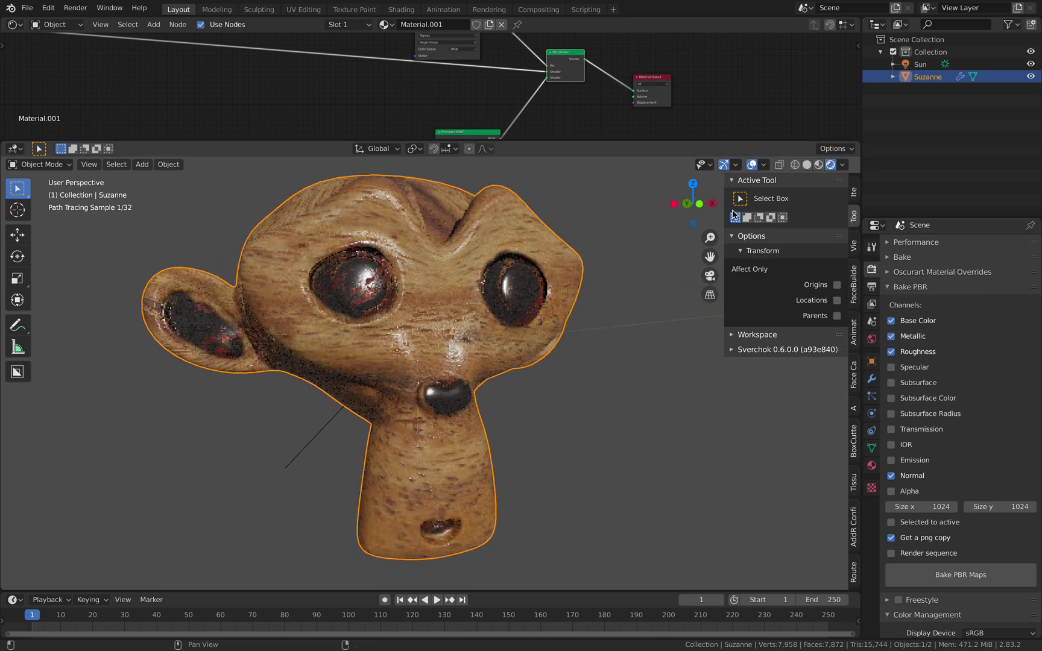
left_click(818, 164)
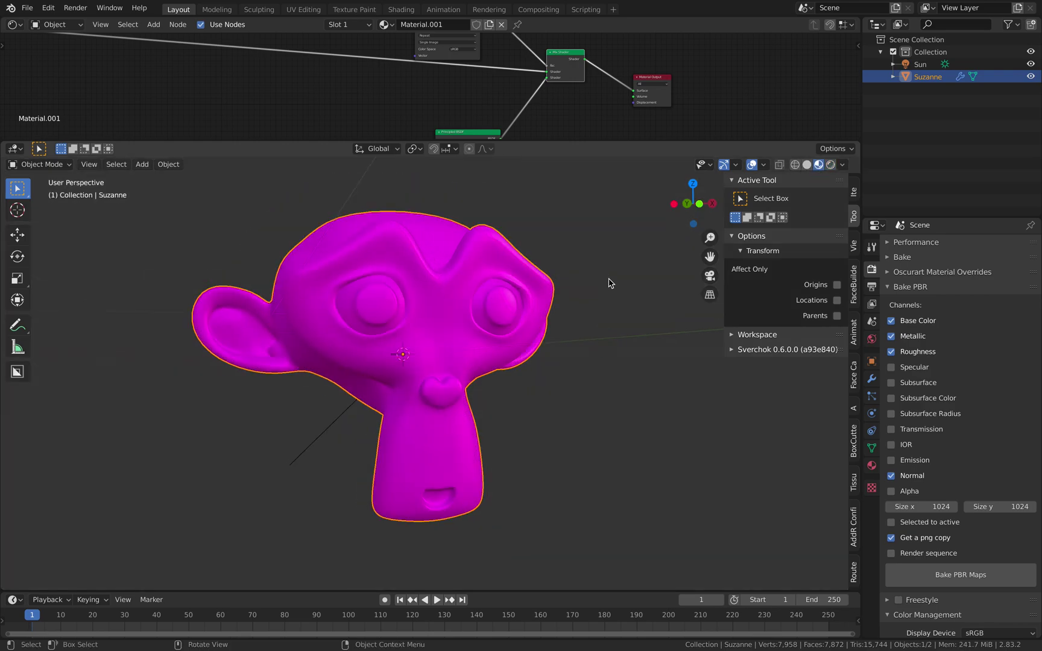
left_click(808, 167)
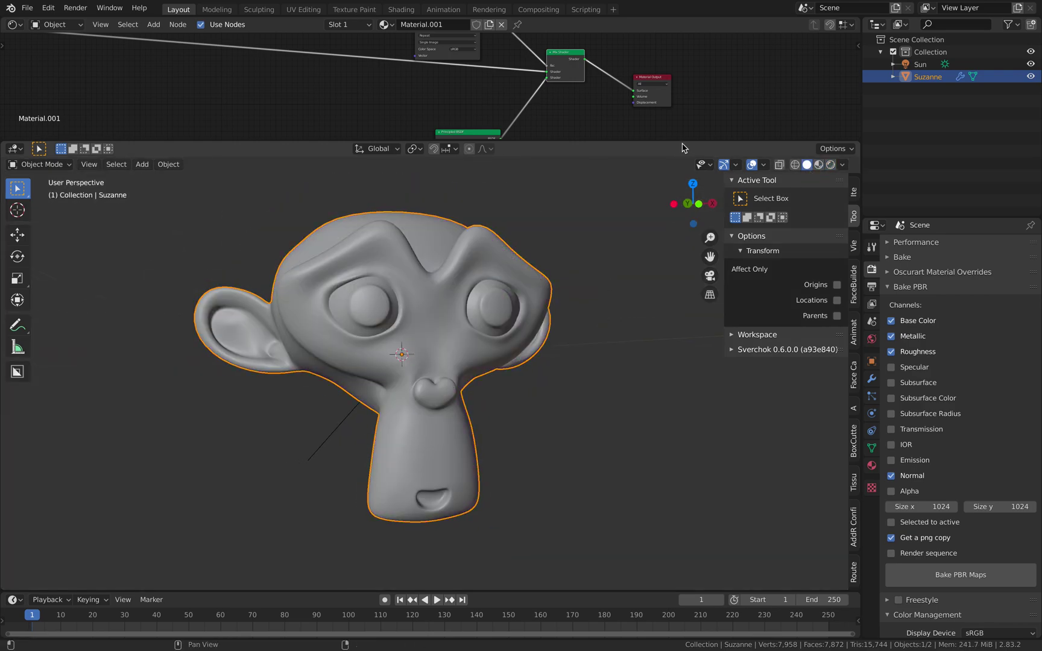
left_click_drag(681, 141, 682, 182)
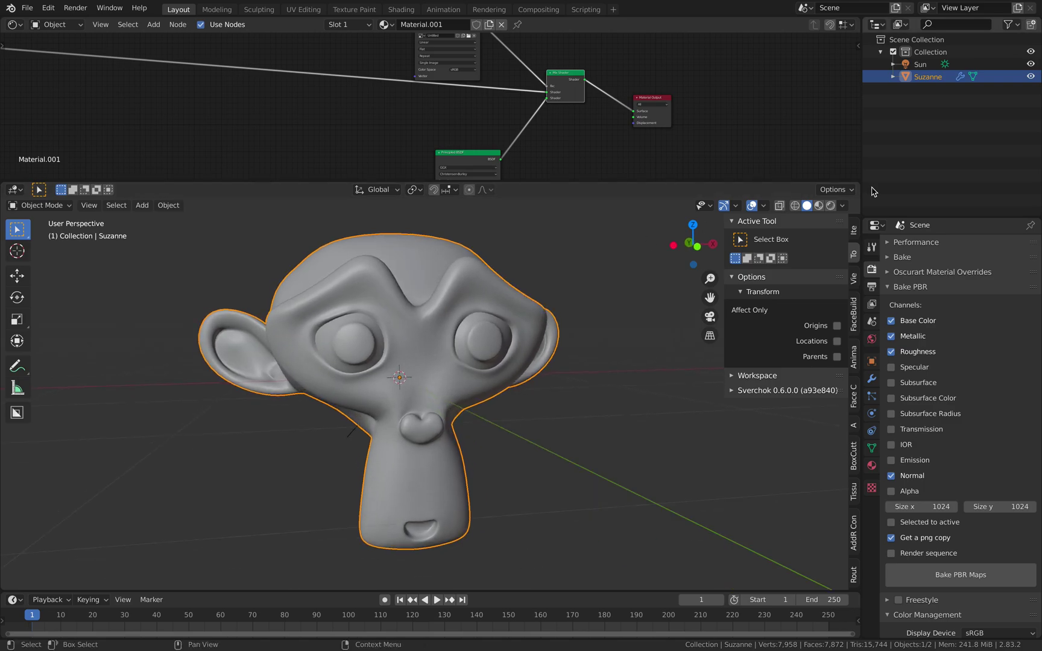
left_click(831, 205)
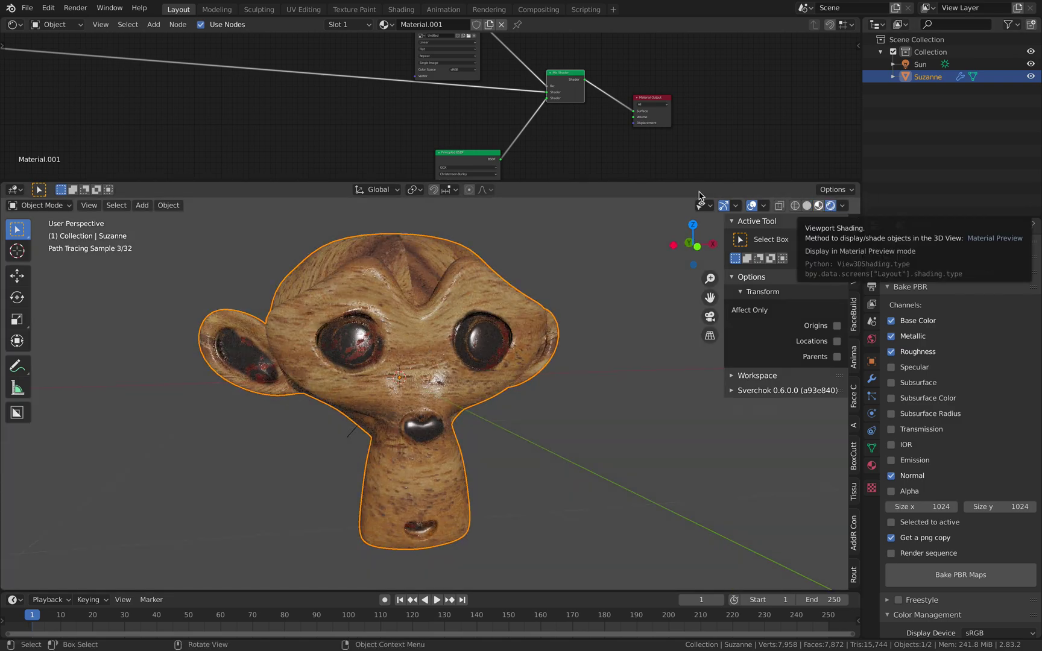
left_click_drag(549, 180, 549, 184)
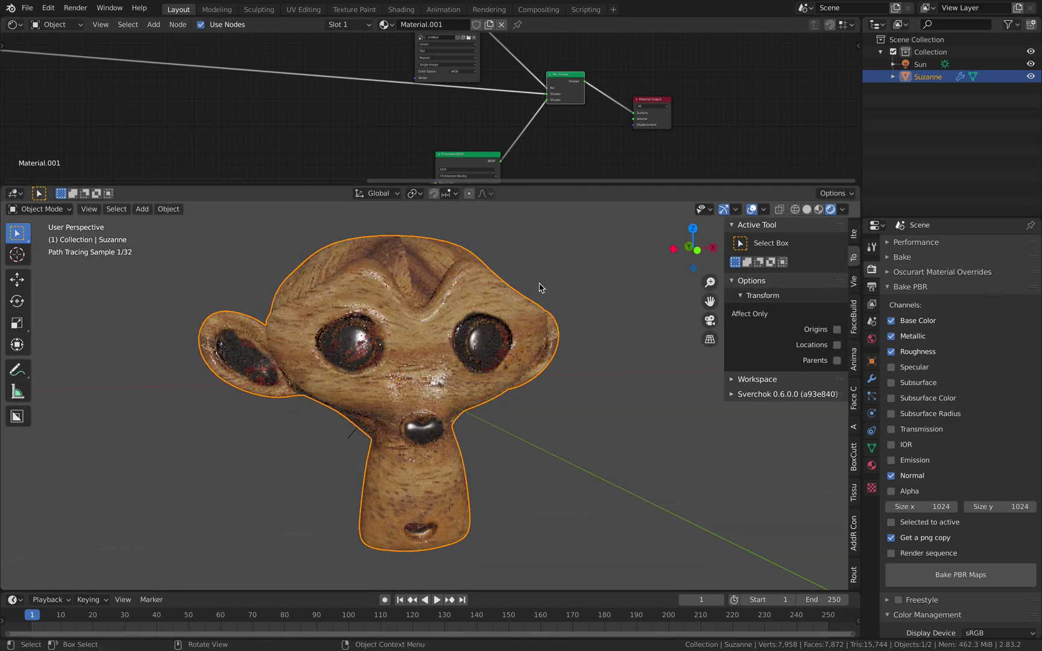
Put the monkey in Texture Paint mode and paint white strokes on the Untitled mask around the brow and between the eyes.
left_click(58, 209)
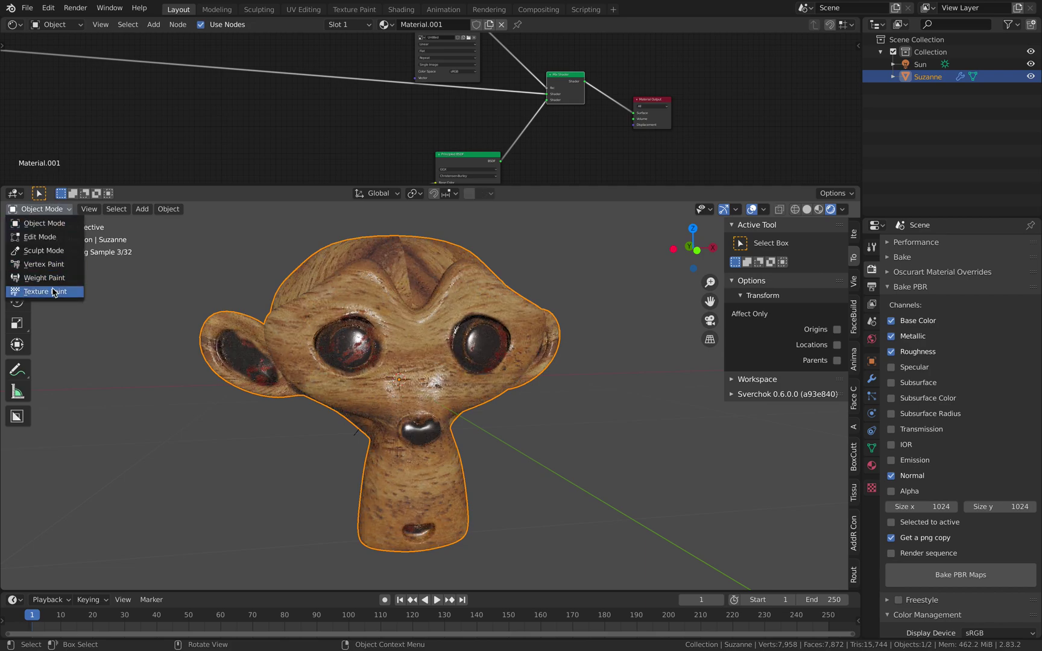
left_click(53, 292)
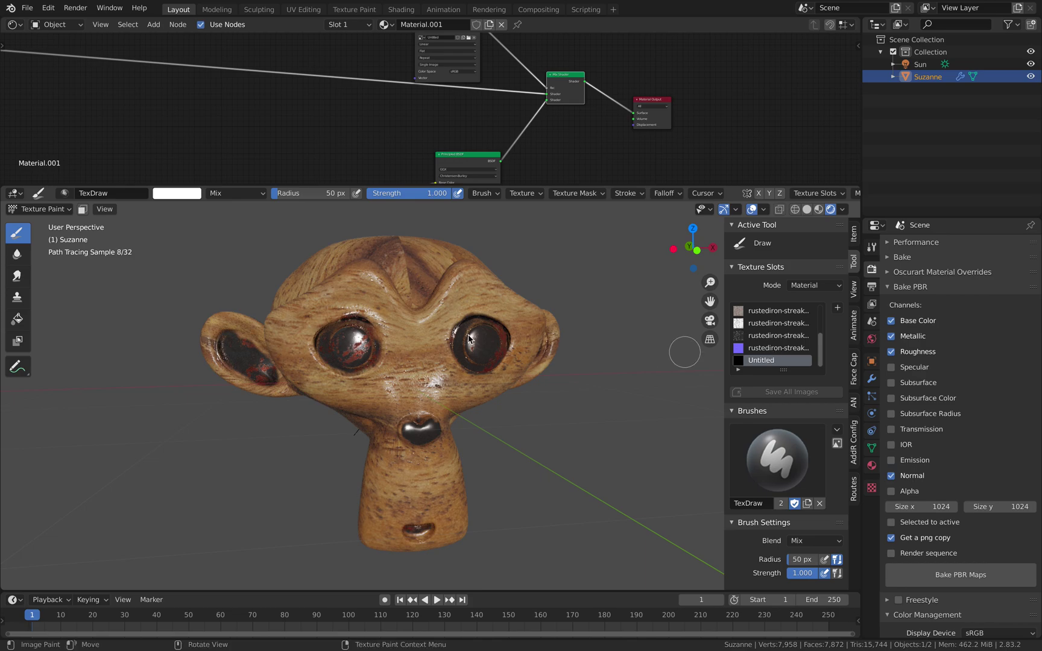
left_click(507, 306)
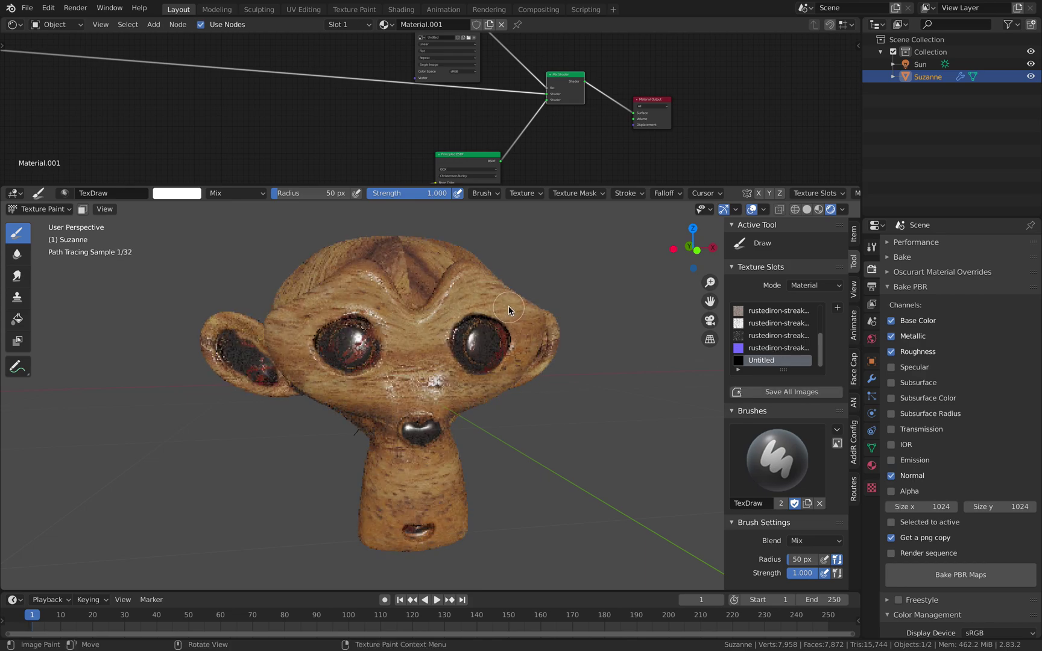
left_click(457, 296)
scroll(458, 304, "up", 2)
scroll(416, 352, "up", 3)
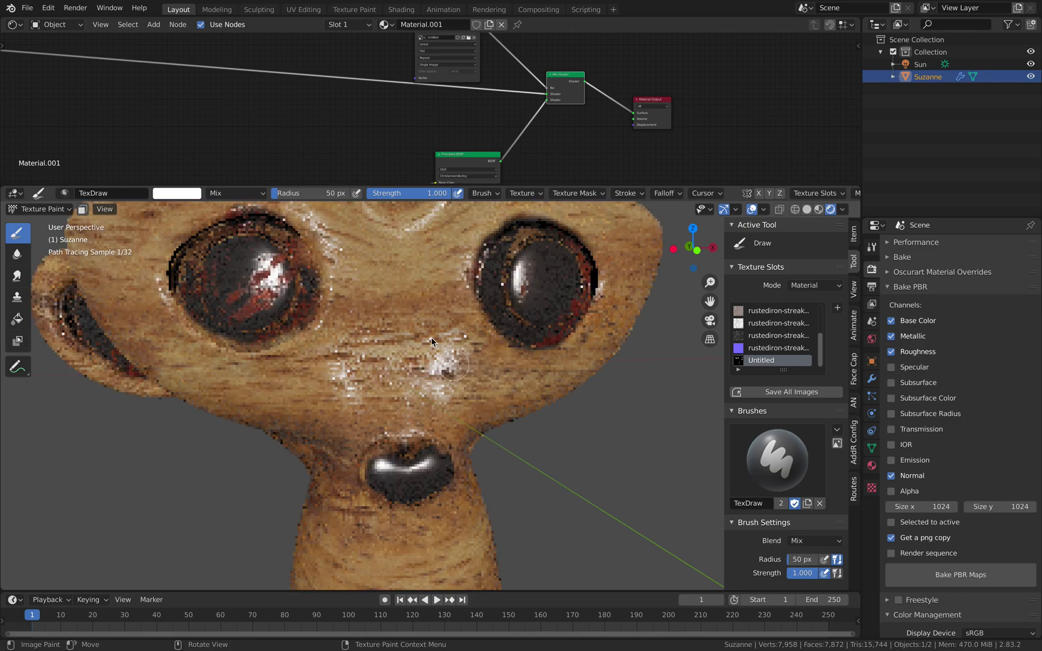
Try to refresh the painted result by reselecting the Untitled texture slot and toggling the viewport between Material Preview and Rendered shading.
scroll(401, 392, "down", 3)
left_click(770, 348)
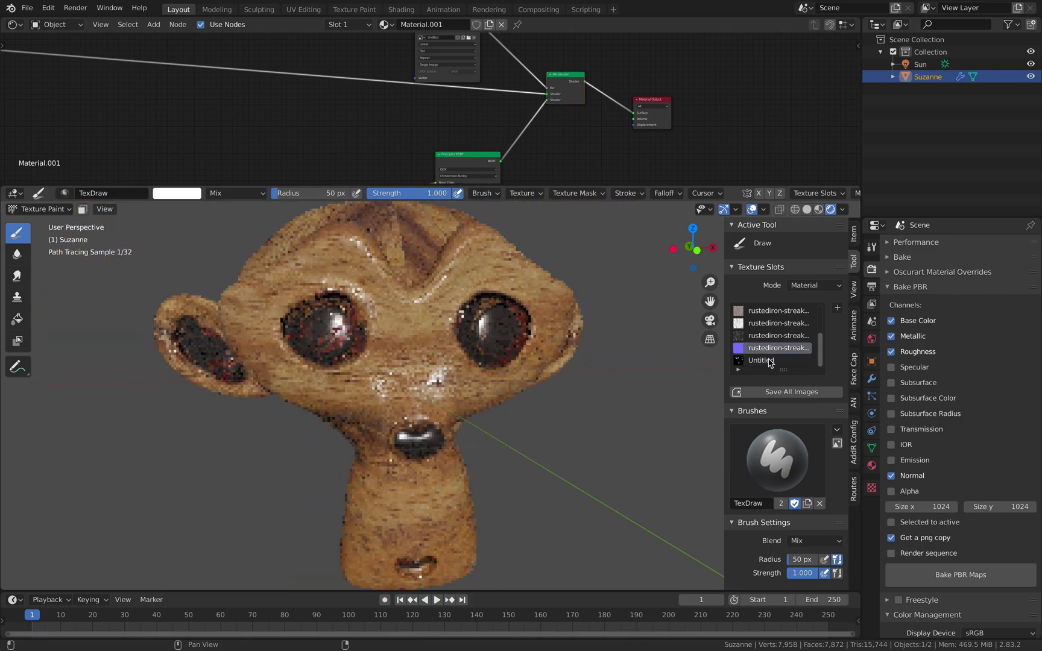
left_click(771, 361)
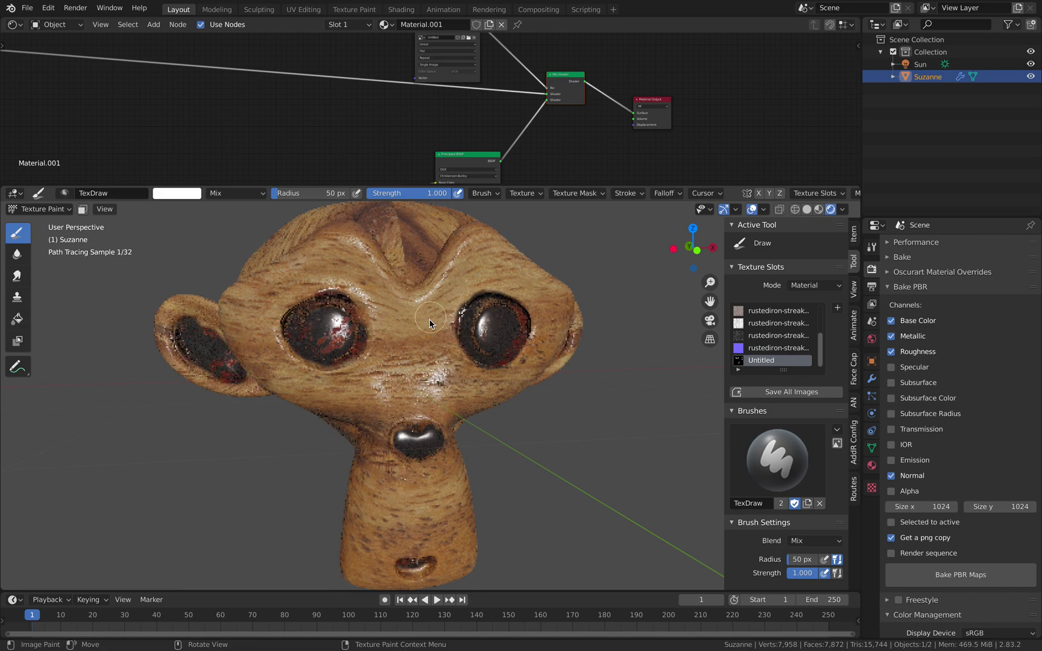
left_click(818, 210)
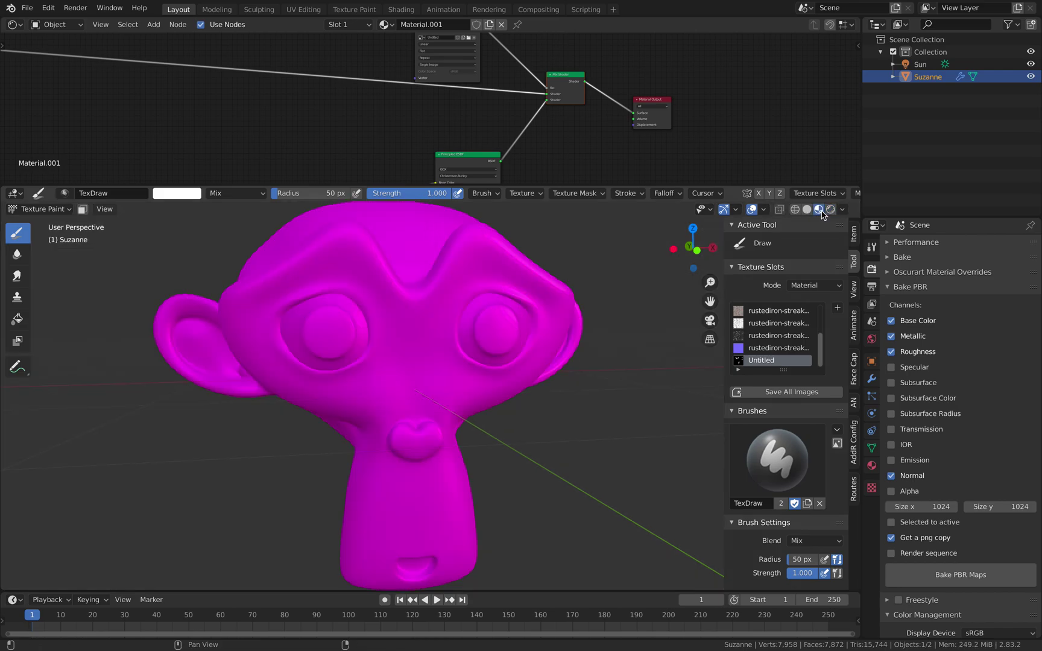
left_click(830, 209)
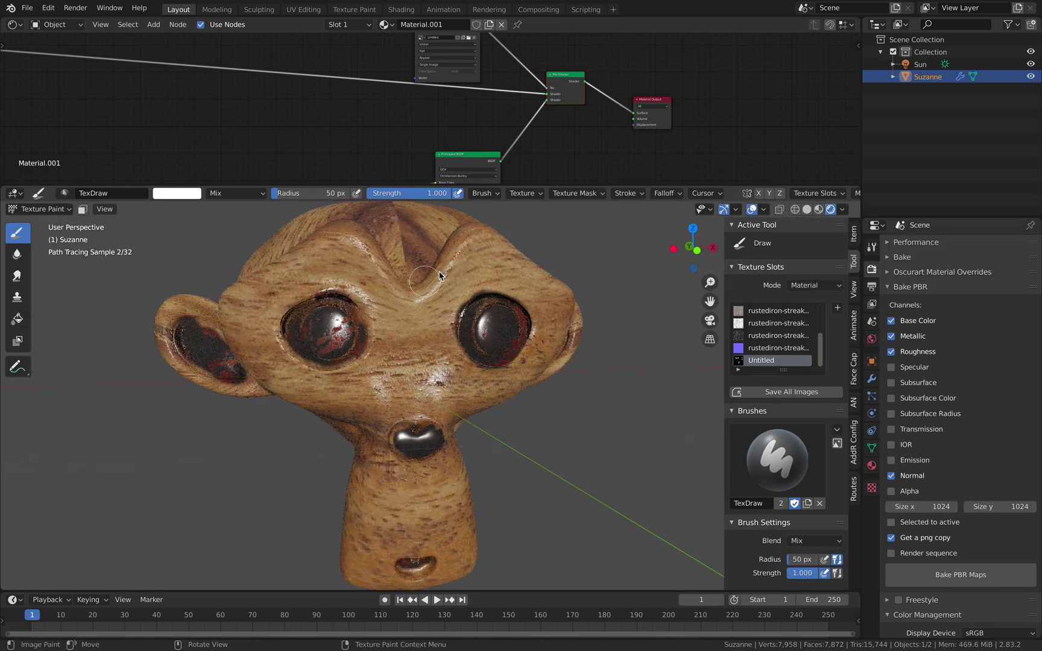
Split off a second area beside the 3D viewport, make it an Image Editor and display the Untitled mask image in it.
left_click_drag(856, 191, 607, 196)
left_click(606, 195)
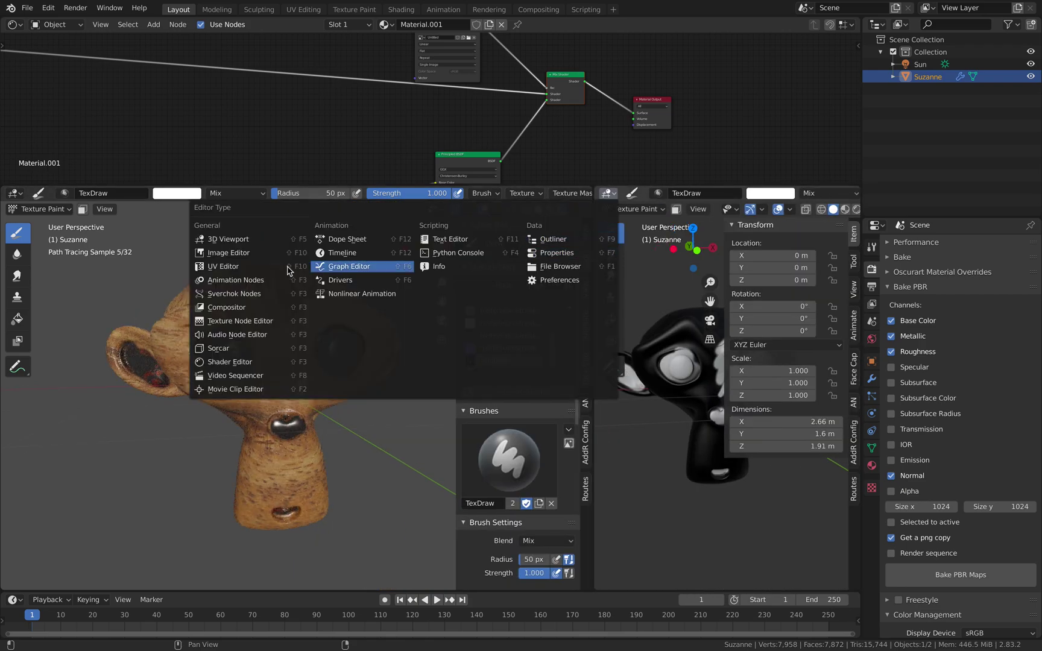
left_click(266, 254)
left_click(738, 193)
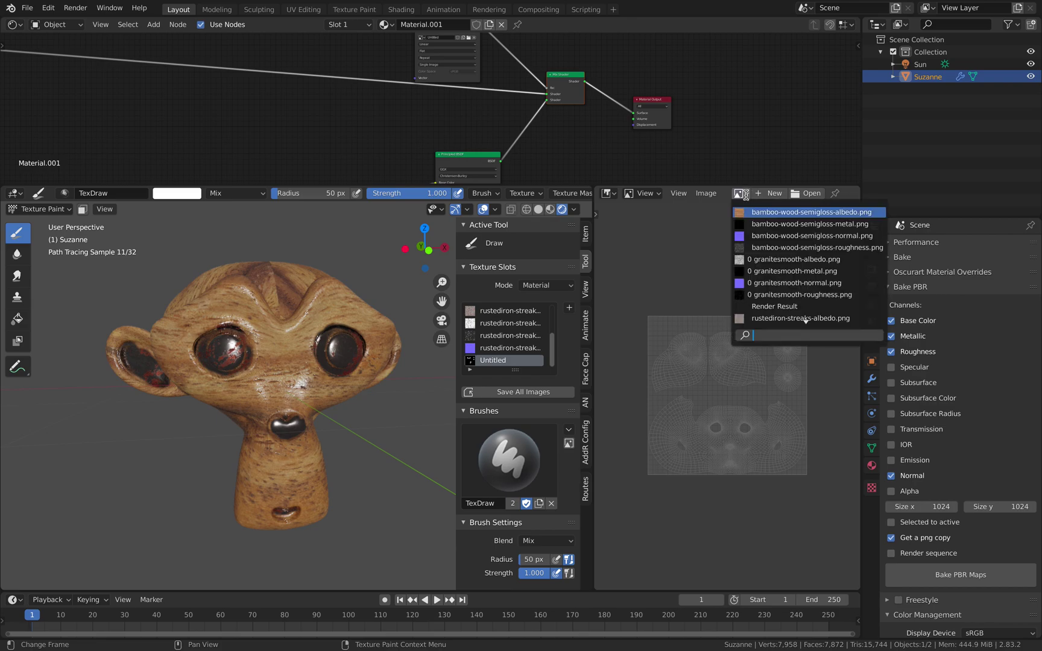
scroll(766, 301, "down", 5)
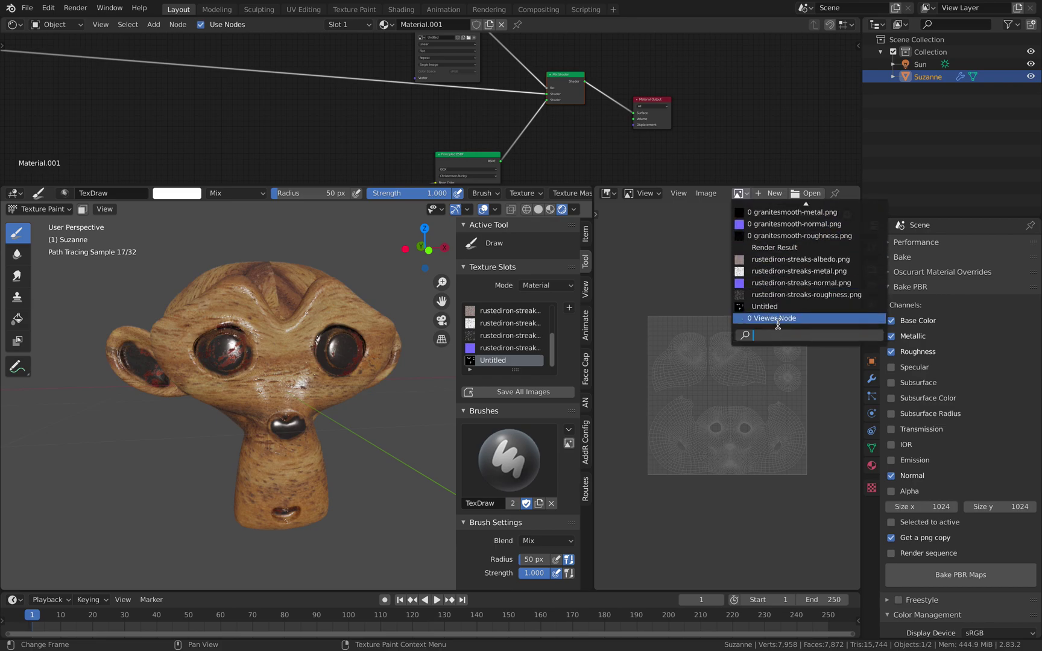
left_click(777, 307)
scroll(764, 365, "down", 2)
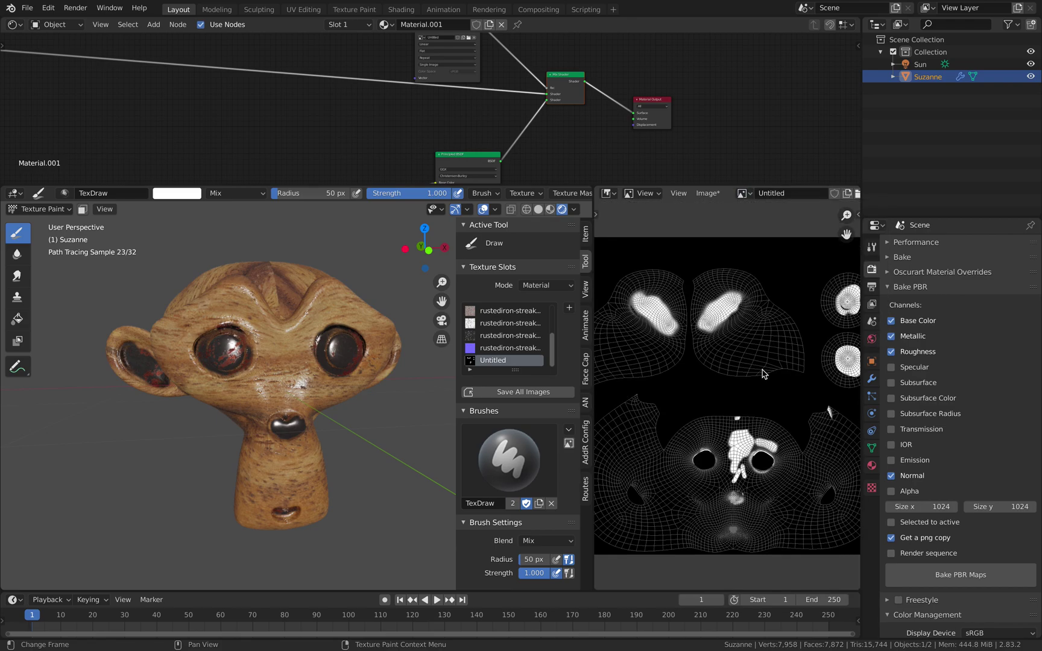
scroll(322, 308, "up", 1)
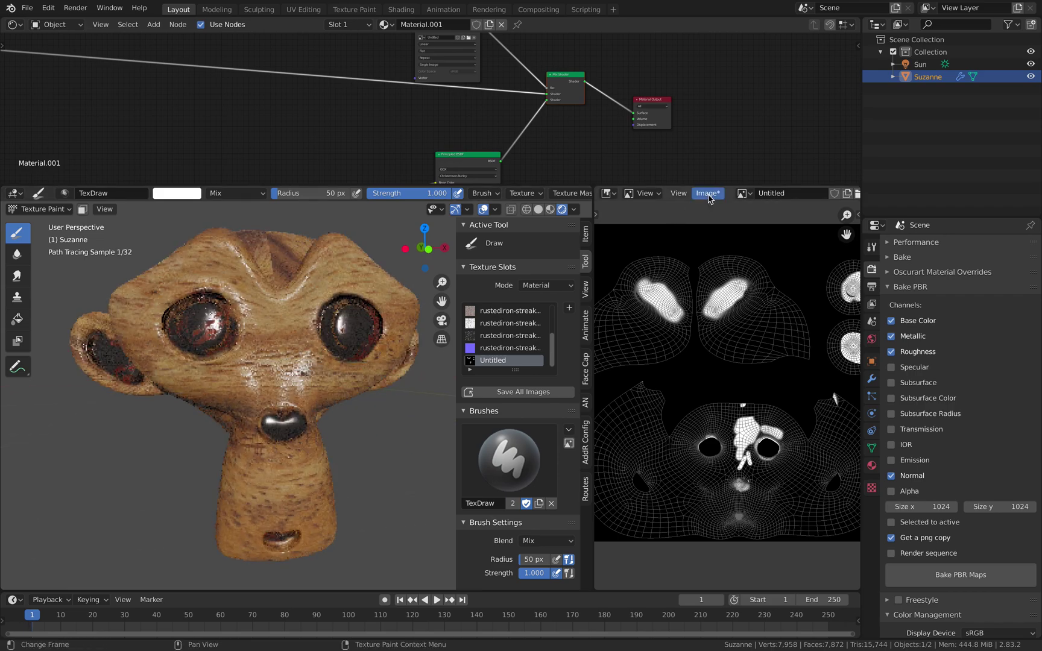
Save the mask image to bamboometalmask.png and paint another white stroke on the brow above the monkey's eye.
left_click(707, 193)
left_click(717, 293)
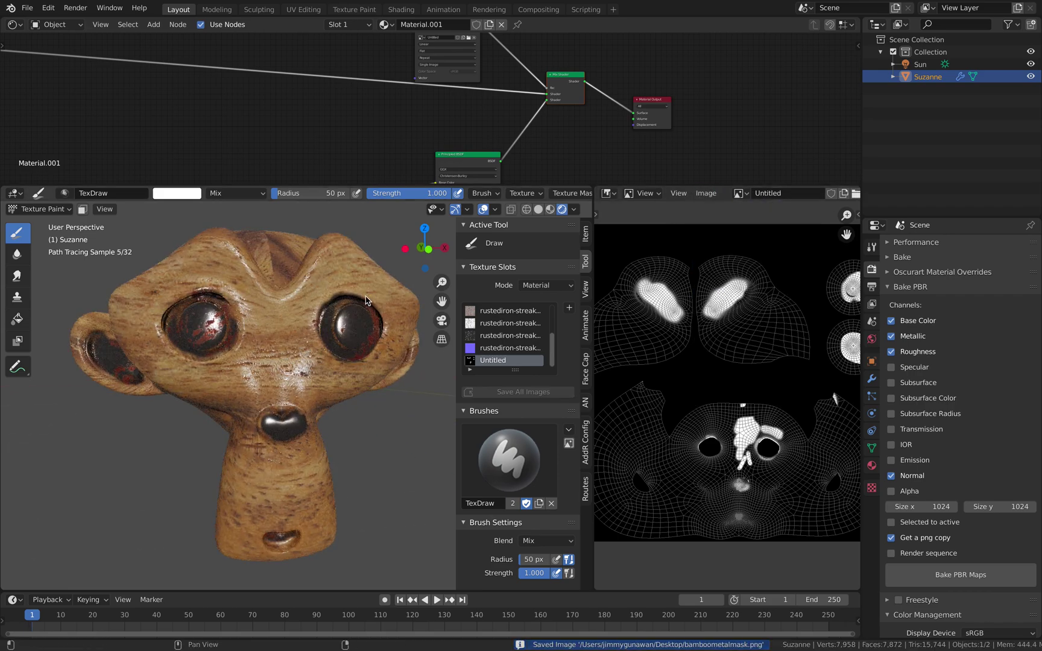
left_click_drag(323, 279, 345, 282)
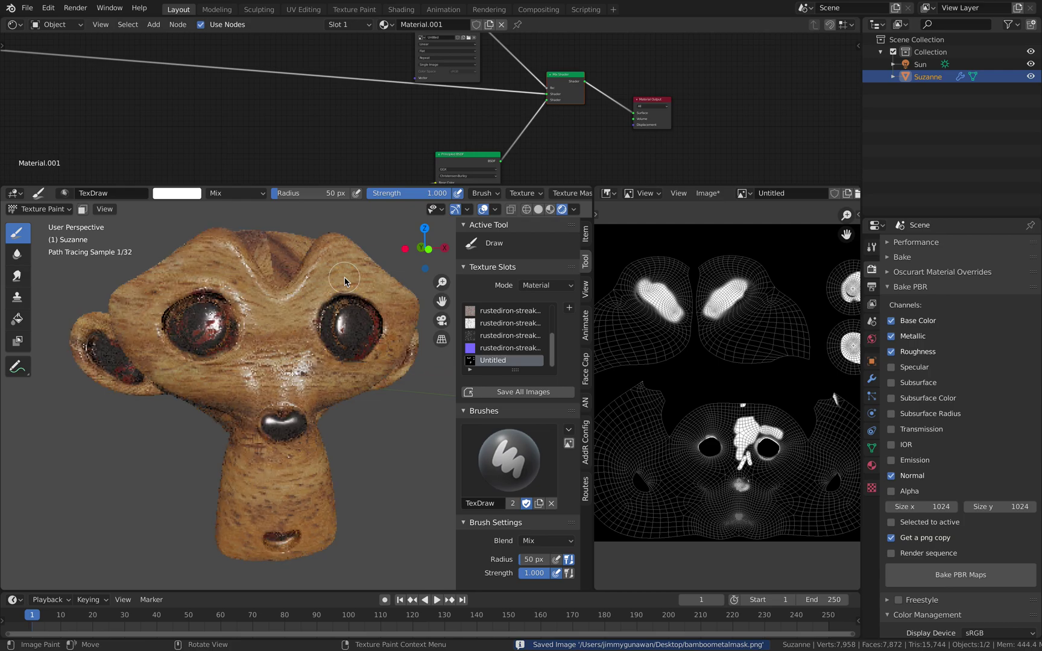
Check the painted mask in Solid shading, return to Rendered shading and inspect the brow and nose strokes from several angles.
left_click(538, 209)
left_click(550, 209)
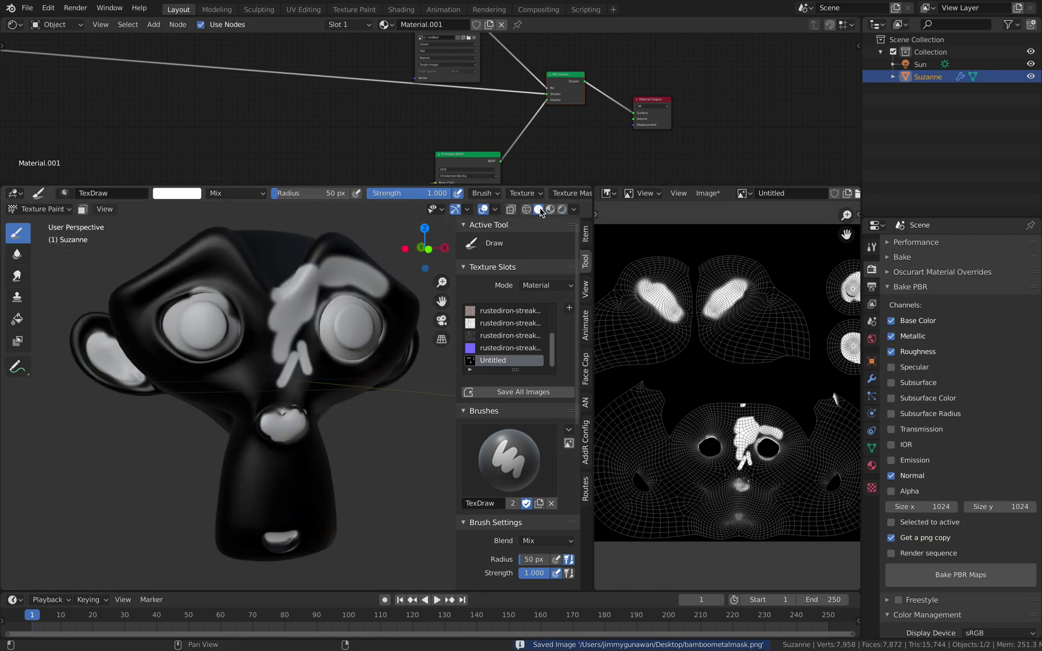
left_click(561, 209)
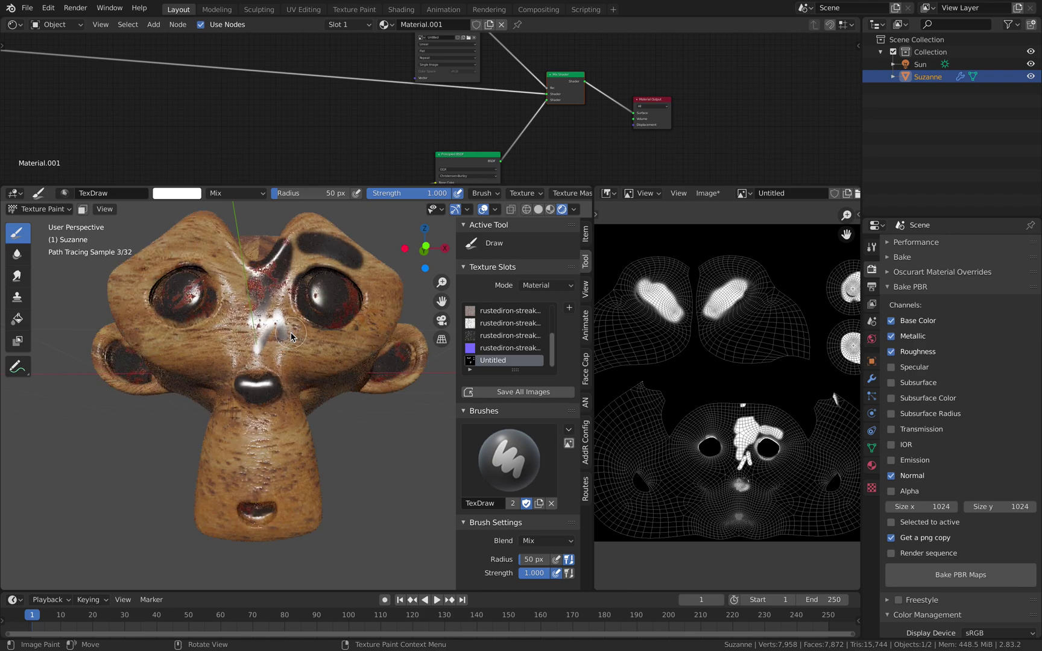
middle_click_drag(294, 342, 356, 311)
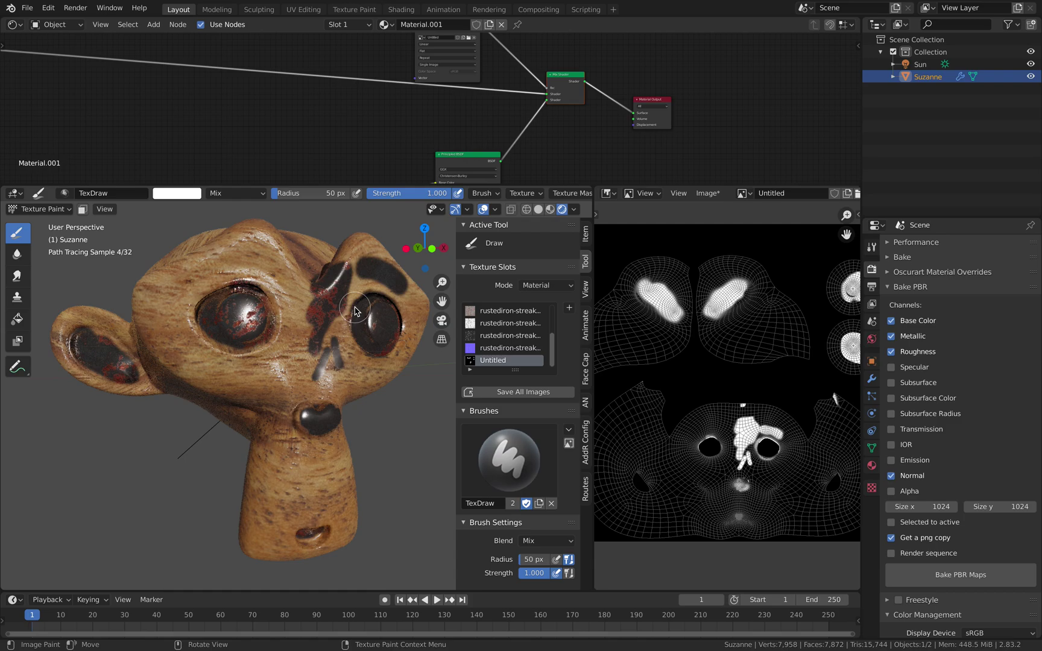